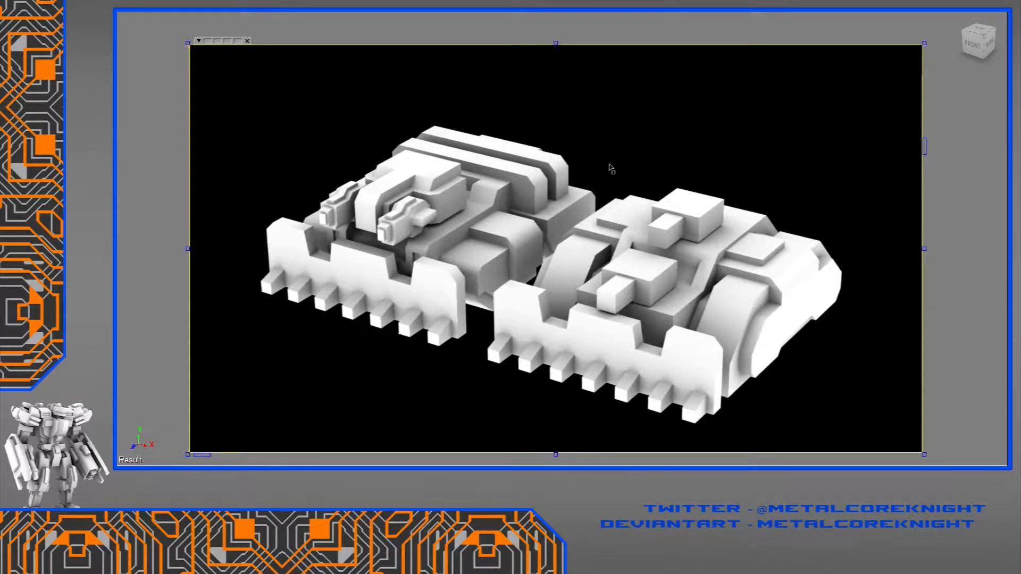
# Close the render region preview and bring the blockier second tank into close view.
pyautogui.click(247, 41)
pyautogui.click(421, 198)
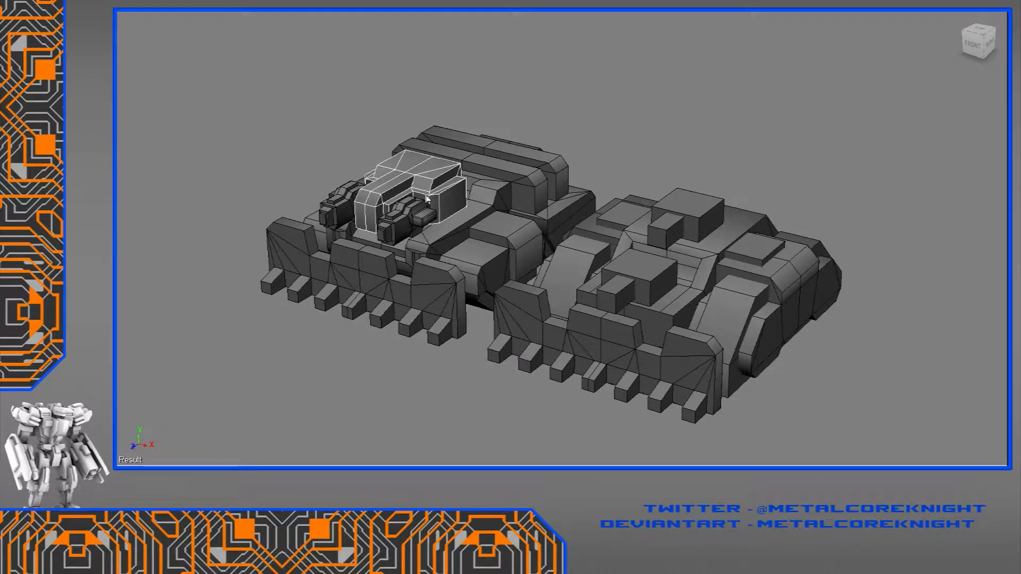
pyautogui.scroll(-5, 515, 274)
pyautogui.moveTo(547, 254); pyautogui.dragTo(413, 114)
pyautogui.click(660, 325)
pyautogui.press('f')
pyautogui.moveTo(661, 337); pyautogui.dragTo(478, 292, button='middle')
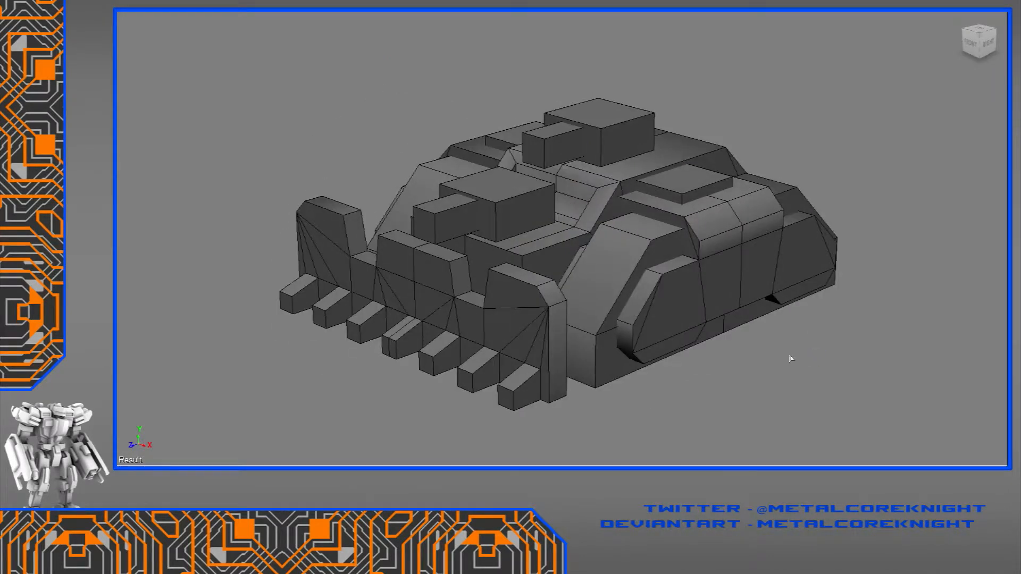
# Delete the negative-X half of the polygons of the second tank's front dozer blade.
pyautogui.scroll(-3, 775, 355)
pyautogui.moveTo(781, 176); pyautogui.dragTo(402, 348)
pyautogui.moveTo(593, 356); pyautogui.dragTo(567, 359, button='middle')
pyautogui.scroll(5, 503, 301)
pyautogui.moveTo(503, 301); pyautogui.dragTo(655, 203, button='middle')
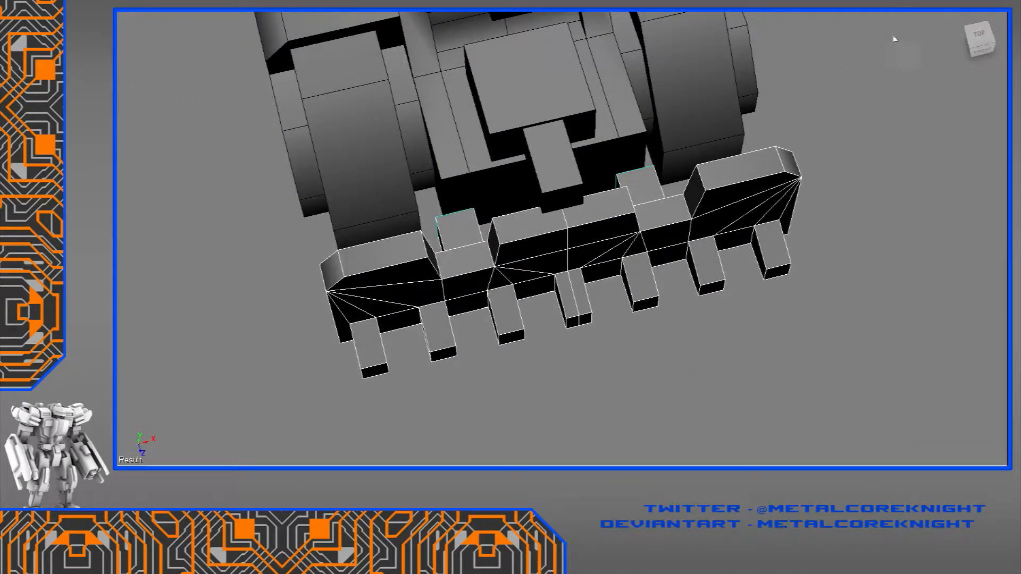
pyautogui.click(1001, 7)
pyautogui.press('f')
pyautogui.moveTo(436, 379); pyautogui.dragTo(352, 378, button='middle')
pyautogui.press('y')
pyautogui.moveTo(187, 284); pyautogui.dragTo(349, 424)
pyautogui.press('Delete')
# Move the blade's rear mounting arm inward so it sits within the width of the hull.
pyautogui.press('space')
pyautogui.moveTo(808, 202); pyautogui.dragTo(770, 206, button='middle')
pyautogui.press('f')
pyautogui.scroll(-2, 377, 148)
pyautogui.moveTo(347, 93); pyautogui.dragTo(394, 139, button='middle')
pyautogui.press('space')
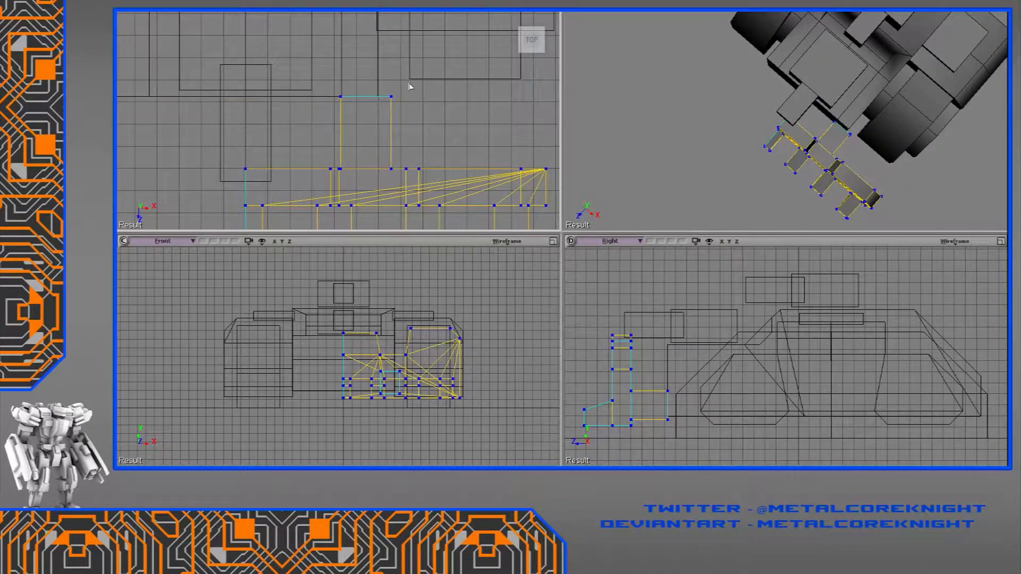
pyautogui.press('f')
pyautogui.moveTo(619, 89); pyautogui.dragTo(708, 182, button='middle')
pyautogui.moveTo(762, 93); pyautogui.dragTo(777, 115)
pyautogui.moveTo(777, 116); pyautogui.dragTo(815, 234, button='middle')
pyautogui.press('space')
# Lower the rear floor points of the hull's recess to the level of the front deck.
pyautogui.moveTo(693, 84); pyautogui.dragTo(797, 129, button='middle')
pyautogui.click(762, 174)
pyautogui.press('f')
pyautogui.moveTo(759, 174); pyautogui.dragTo(655, 163, button='middle')
pyautogui.moveTo(814, 51); pyautogui.dragTo(594, 145, button='middle')
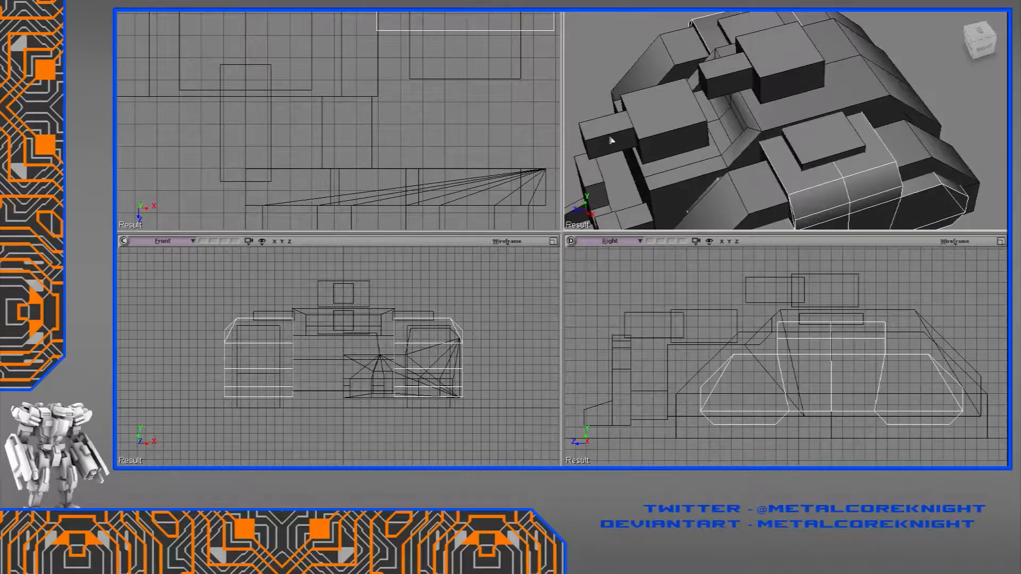
pyautogui.click(737, 139)
pyautogui.moveTo(726, 141); pyautogui.dragTo(719, 102, button='middle')
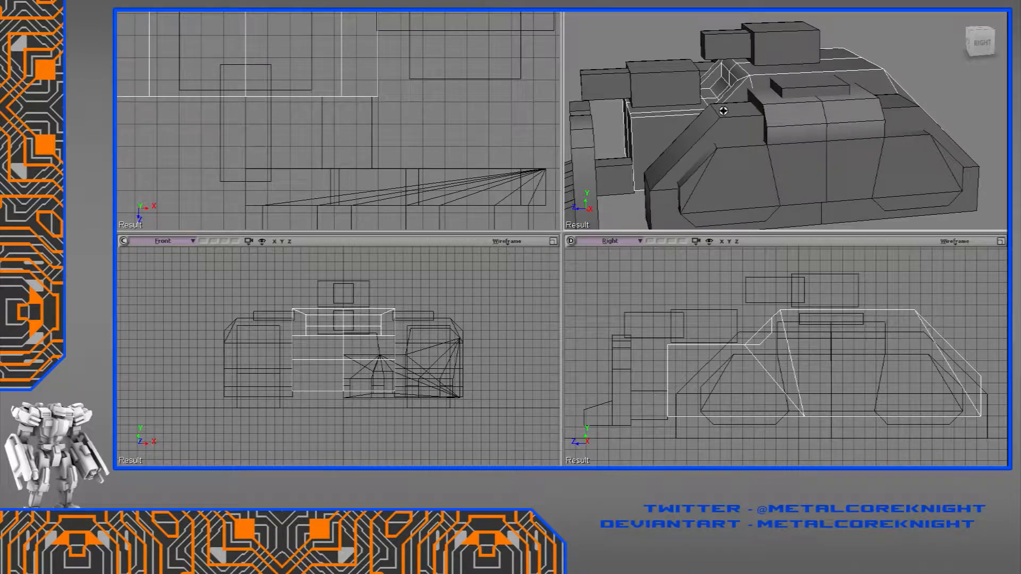
pyautogui.scroll(5, 754, 358)
pyautogui.press('t')
pyautogui.moveTo(755, 322)
pyautogui.mouseDown()
pyautogui.moveTo(724, 343)
pyautogui.moveTo(762, 316)
pyautogui.mouseUp()
pyautogui.scroll(3, 720, 99)
pyautogui.moveTo(720, 99); pyautogui.dragTo(684, 84, button='middle')
pyautogui.press('t')
pyautogui.moveTo(681, 76); pyautogui.dragTo(712, 114)
pyautogui.moveTo(713, 114); pyautogui.dragTo(855, 144, button='middle')
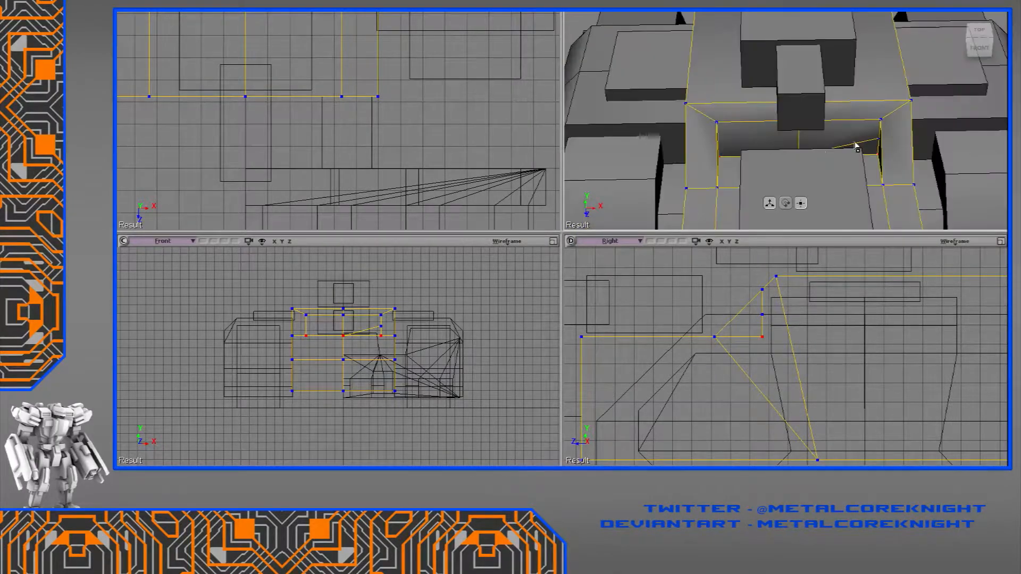
# Taper the hull's recess by bringing its rear corner points on both sides closer to the centre.
pyautogui.scroll(-3, 437, 107)
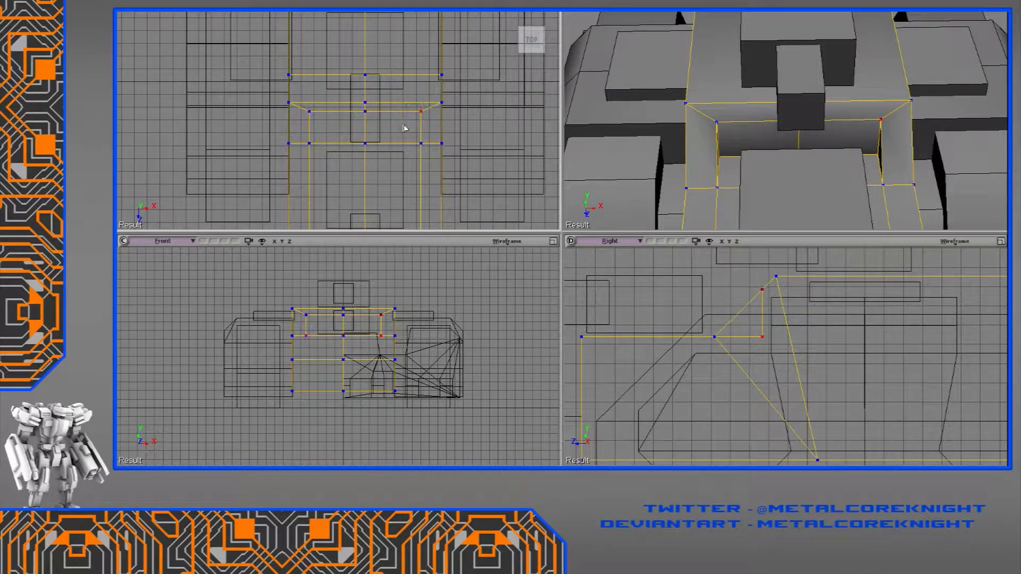
pyautogui.press('w')
pyautogui.moveTo(400, 114); pyautogui.dragTo(386, 116)
pyautogui.press('space')
pyautogui.press('f')
pyautogui.moveTo(893, 119); pyautogui.dragTo(841, 120, button='right')
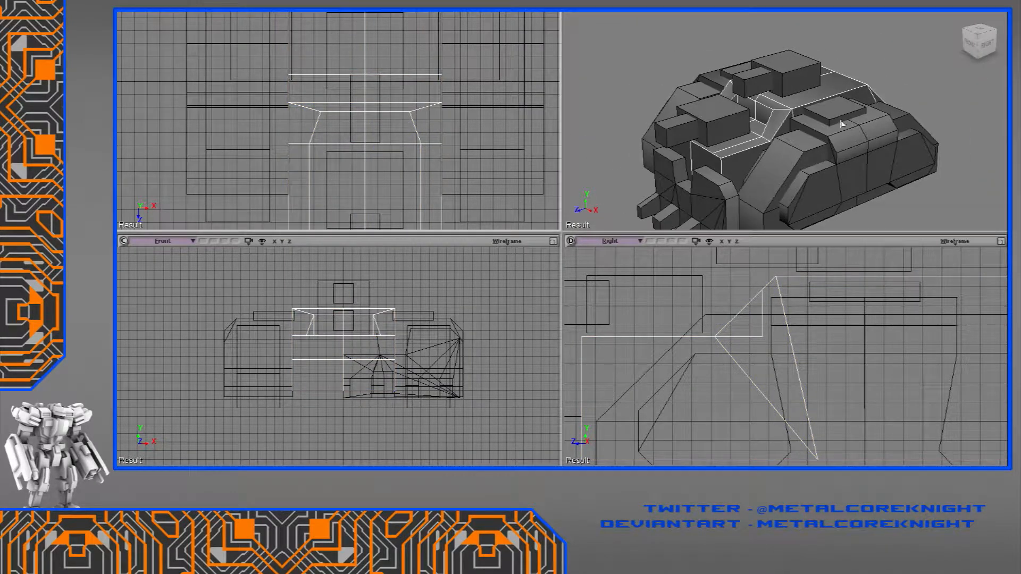
# Symmetrize the half dozer blade's polygons to rebuild its missing side.
pyautogui.scroll(-2, 756, 157)
pyautogui.click(721, 181)
pyautogui.press('f')
pyautogui.moveTo(722, 182); pyautogui.dragTo(753, 100, button='right')
pyautogui.moveTo(752, 163); pyautogui.dragTo(743, 131, button='right')
pyautogui.click(758, 178)
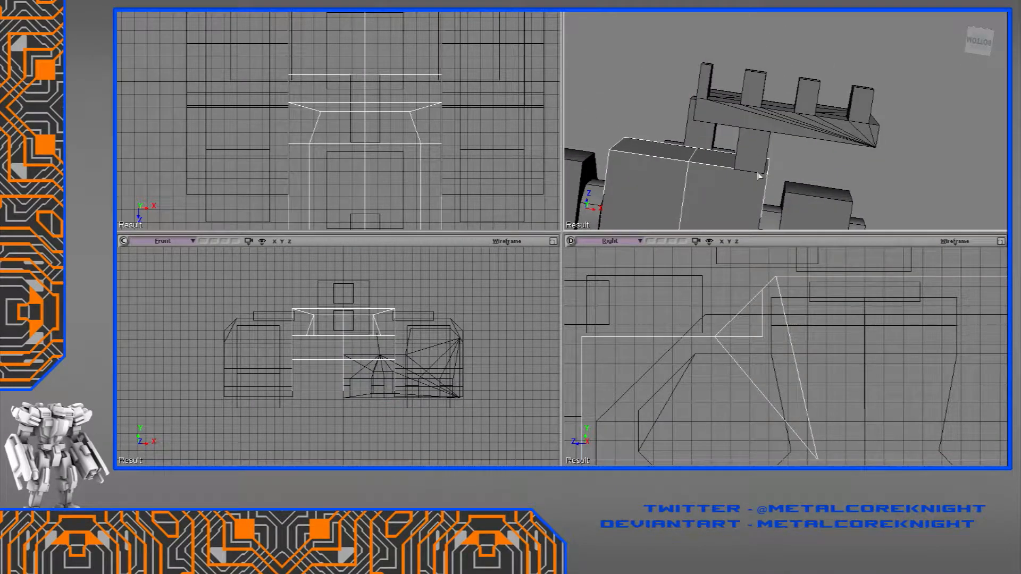
pyautogui.moveTo(759, 172); pyautogui.dragTo(782, 241, button='right')
pyautogui.click(773, 151)
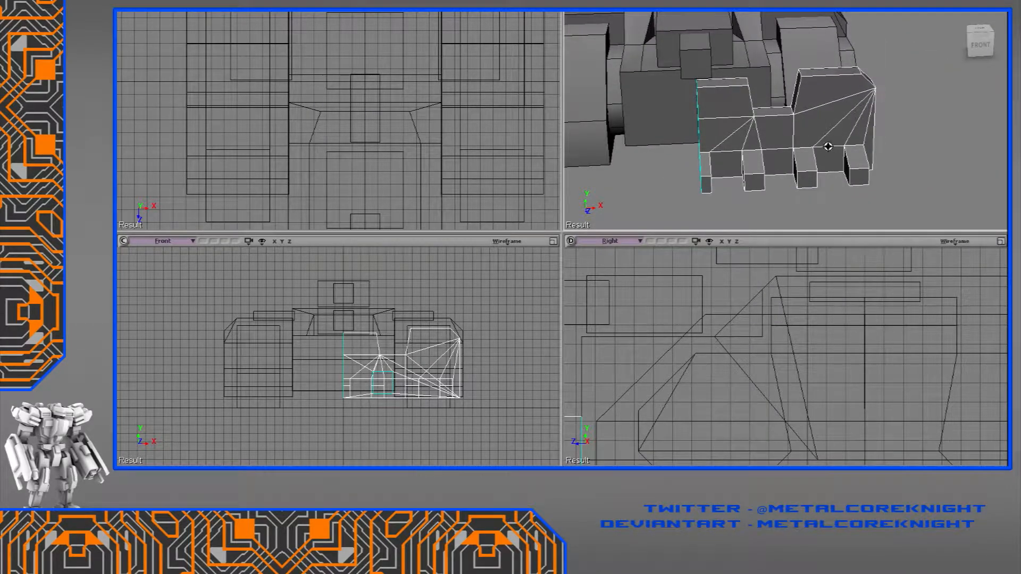
pyautogui.rightClick(380, 394)
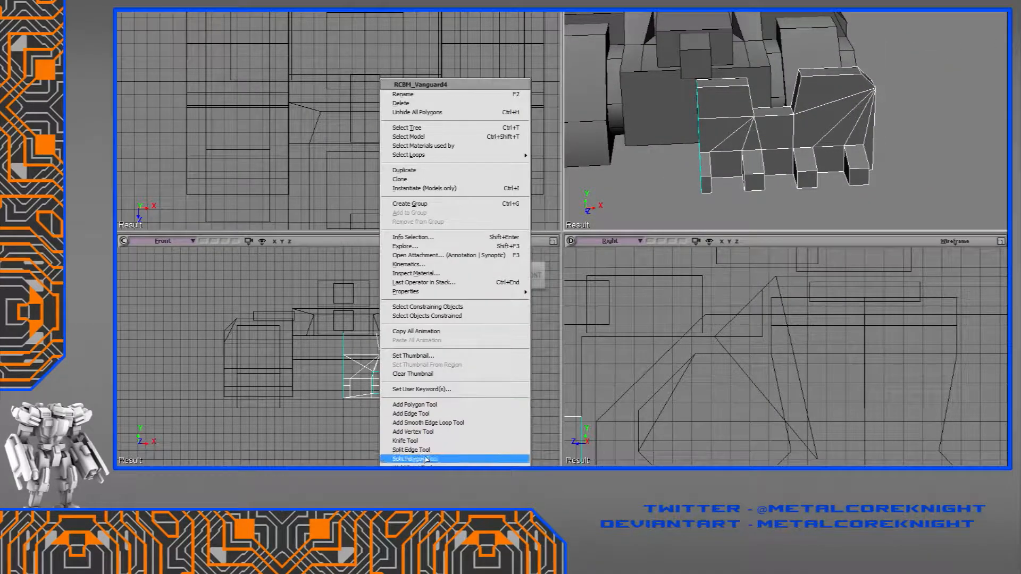
pyautogui.click(420, 513)
pyautogui.click(314, 60)
# Compare the front end of the second tank with that of the first tank.
pyautogui.moveTo(673, 122); pyautogui.dragTo(680, 152)
pyautogui.click(721, 75)
pyautogui.moveTo(721, 74); pyautogui.dragTo(689, 97)
pyautogui.click(808, 150)
pyautogui.press('f')
pyautogui.scroll(-5, 738, 162)
pyautogui.click(742, 176)
pyautogui.press('f')
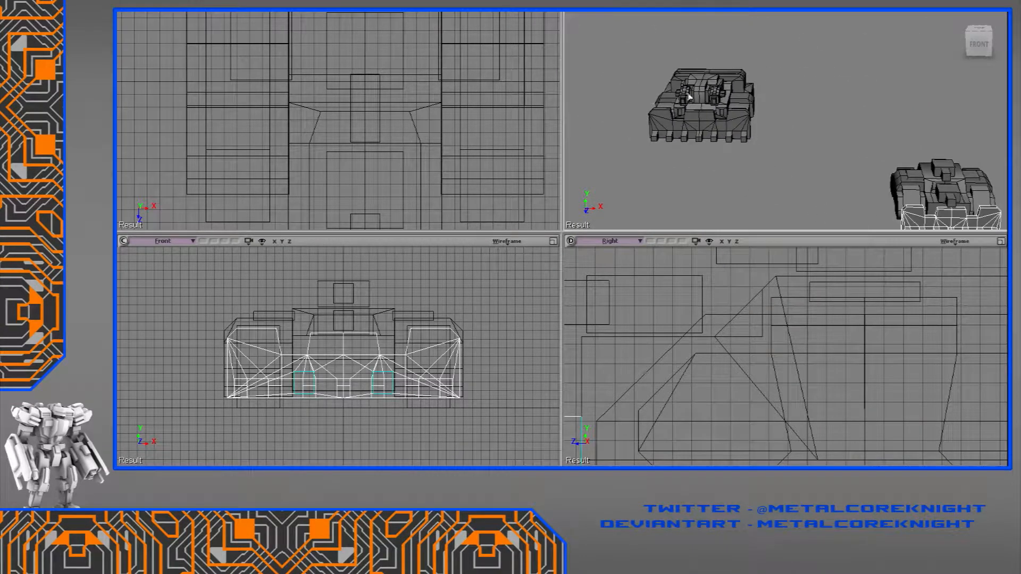
pyautogui.click(720, 116)
pyautogui.press('f')
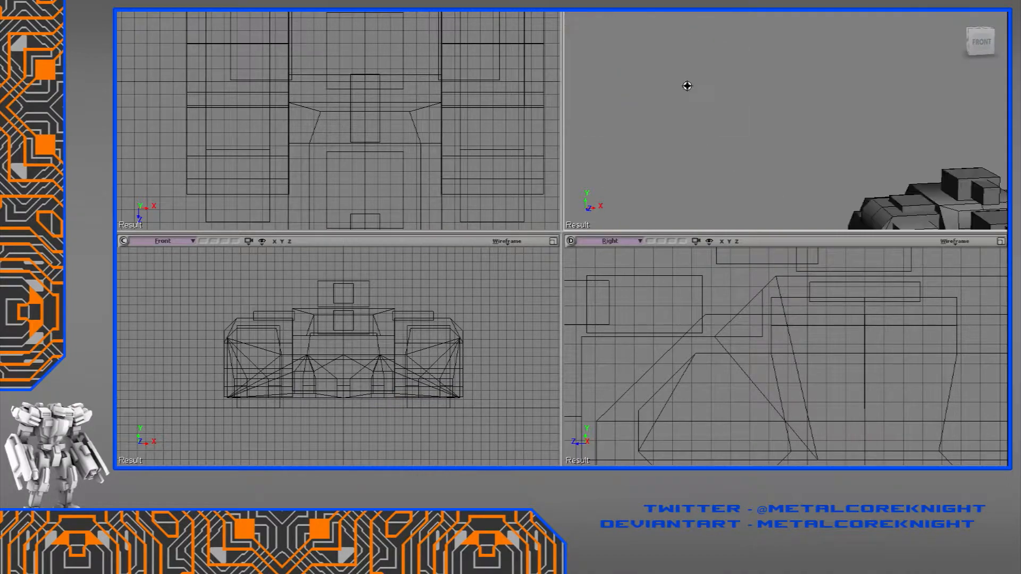
pyautogui.click(715, 161)
pyautogui.press('f')
pyautogui.moveTo(716, 161); pyautogui.dragTo(851, 68)
# Try to shift the hull's front deck polygons vertically and undo the move.
pyautogui.click(853, 109)
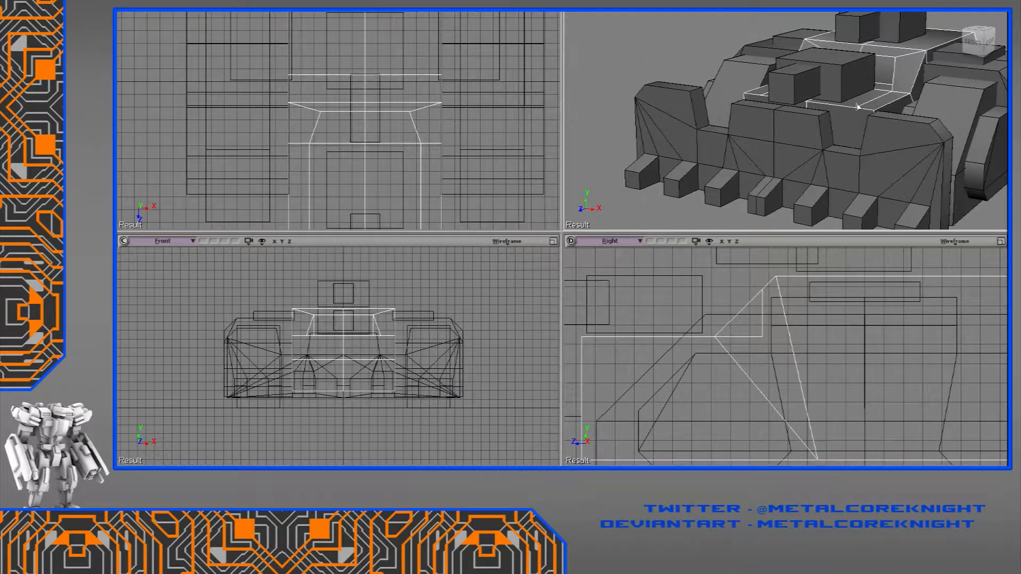
pyautogui.press('d')
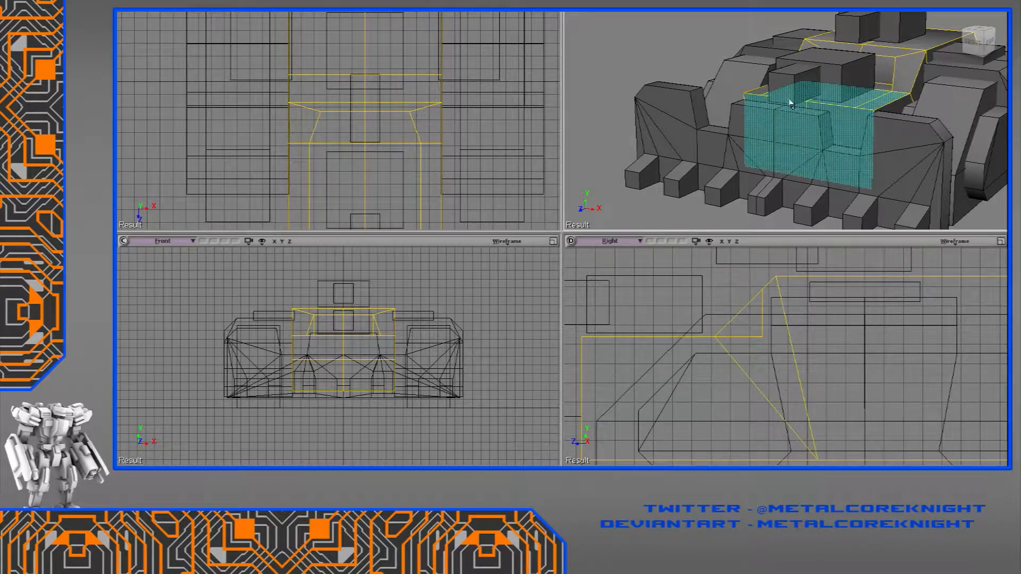
pyautogui.click(776, 94)
pyautogui.click(853, 91)
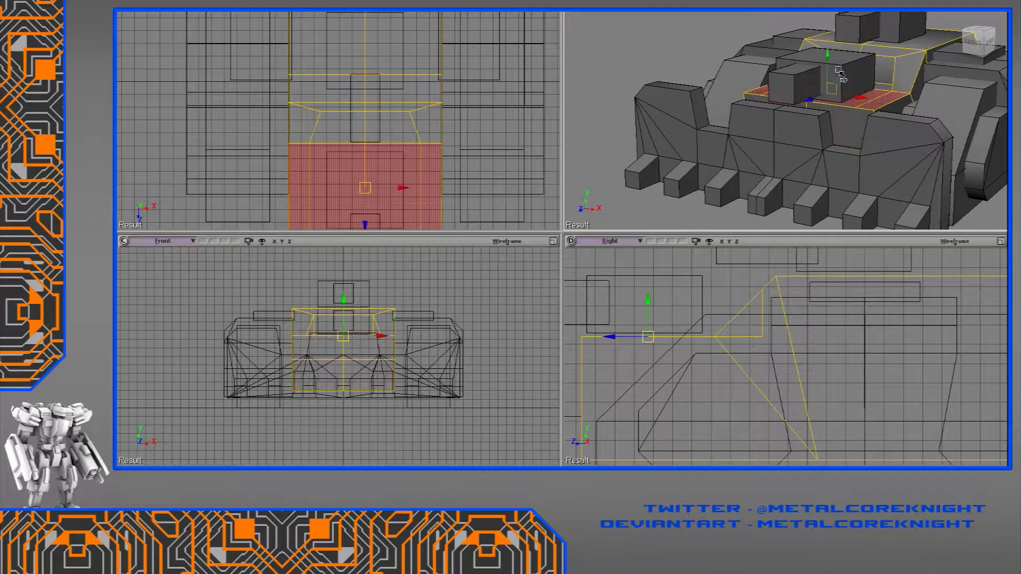
pyautogui.moveTo(829, 34); pyautogui.dragTo(829, 38)
pyautogui.hotkey('ctrl', 'z')
pyautogui.press('space')
# Raise the row of points along the dozer blade's notches slightly.
pyautogui.press('s')
pyautogui.moveTo(833, 91); pyautogui.dragTo(804, 114)
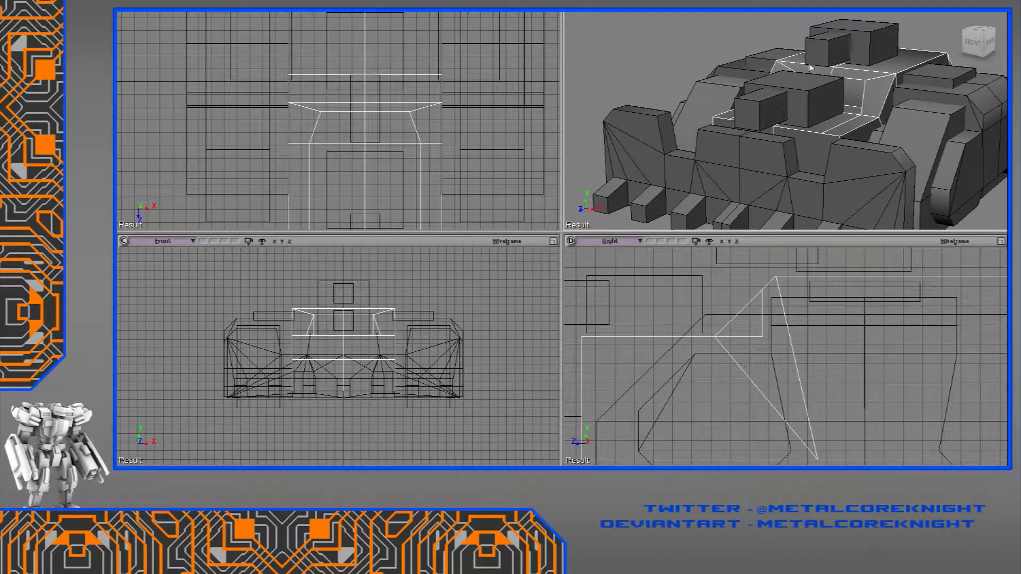
pyautogui.moveTo(714, 42); pyautogui.dragTo(781, 85, button='middle')
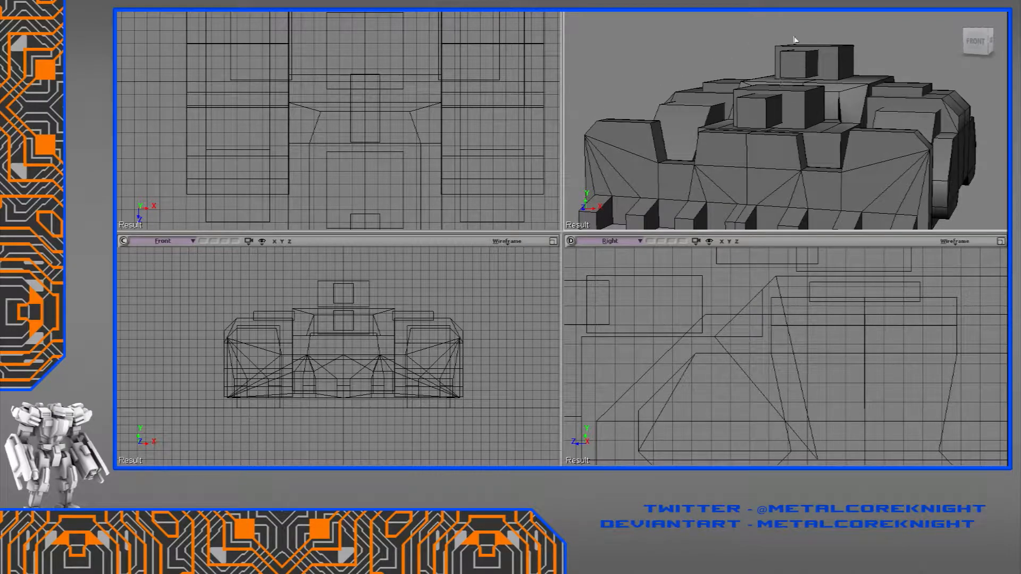
pyautogui.moveTo(741, 155)
pyautogui.mouseDown(button='middle')
pyautogui.moveTo(785, 166)
pyautogui.moveTo(714, 161)
pyautogui.moveTo(746, 200)
pyautogui.moveTo(760, 177)
pyautogui.moveTo(736, 192)
pyautogui.moveTo(704, 182)
pyautogui.moveTo(720, 164)
pyautogui.moveTo(736, 166)
pyautogui.moveTo(751, 190)
pyautogui.moveTo(711, 154)
pyautogui.moveTo(732, 177)
pyautogui.moveTo(738, 161)
pyautogui.mouseUp(button='middle')
pyautogui.click(714, 151)
pyautogui.click(738, 157)
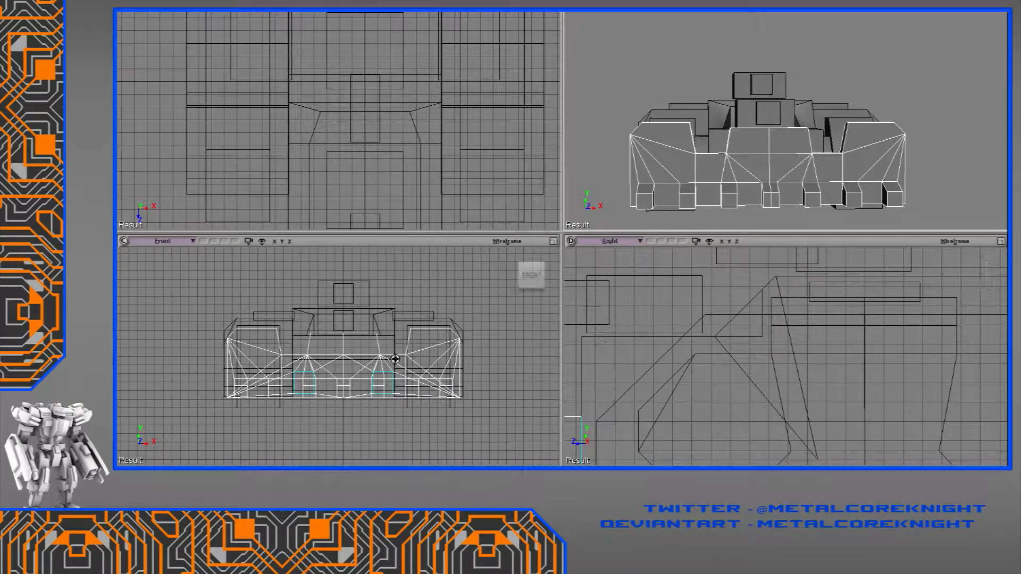
pyautogui.scroll(3, 410, 366)
pyautogui.press('t')
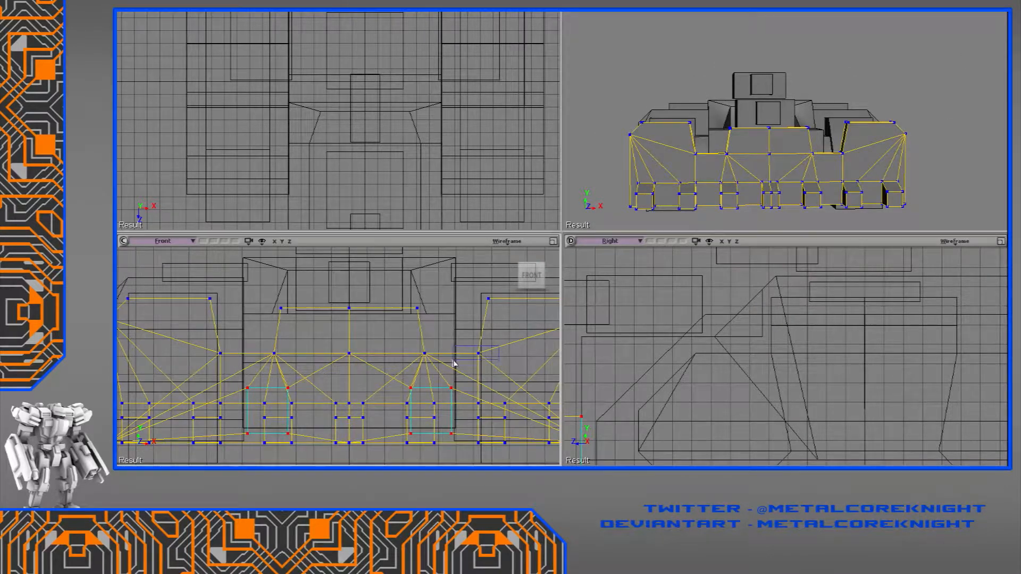
pyautogui.moveTo(356, 324); pyautogui.dragTo(356, 316)
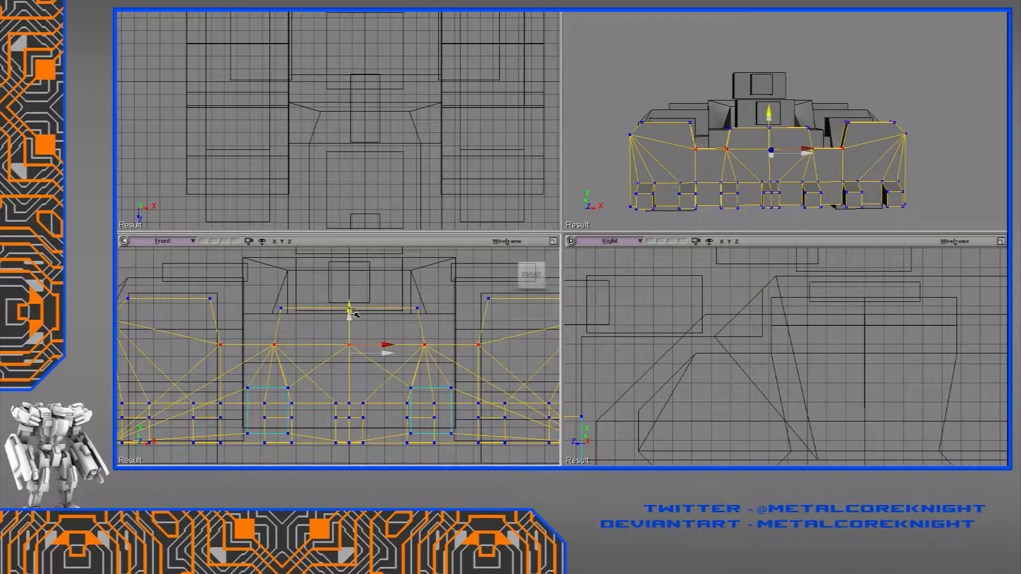
# Lower the top points of the blade's centre section and scale them narrower along X.
pyautogui.moveTo(284, 302); pyautogui.dragTo(454, 316)
pyautogui.press('v')
pyautogui.moveTo(353, 272); pyautogui.dragTo(355, 285)
pyautogui.press('r')
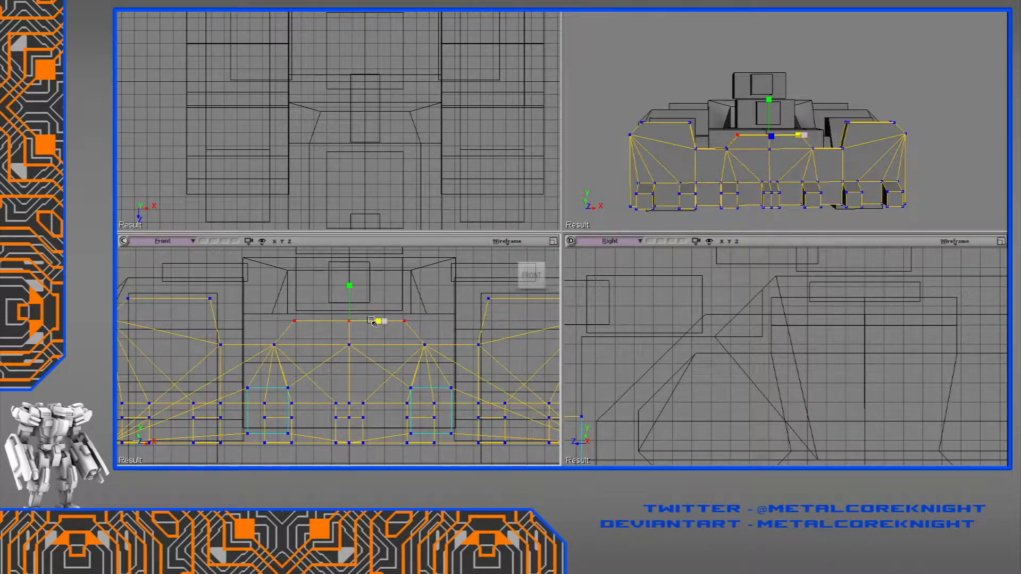
pyautogui.press('space')
# Delete the negative-X half of the reshaped dozer blade.
pyautogui.moveTo(746, 151); pyautogui.dragTo(722, 183, button='right')
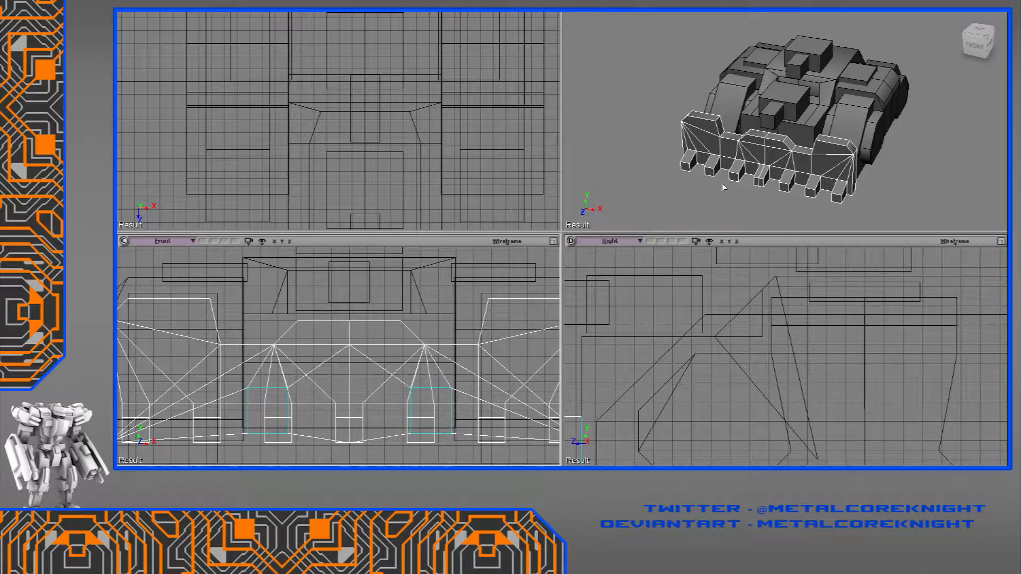
pyautogui.scroll(5, 770, 149)
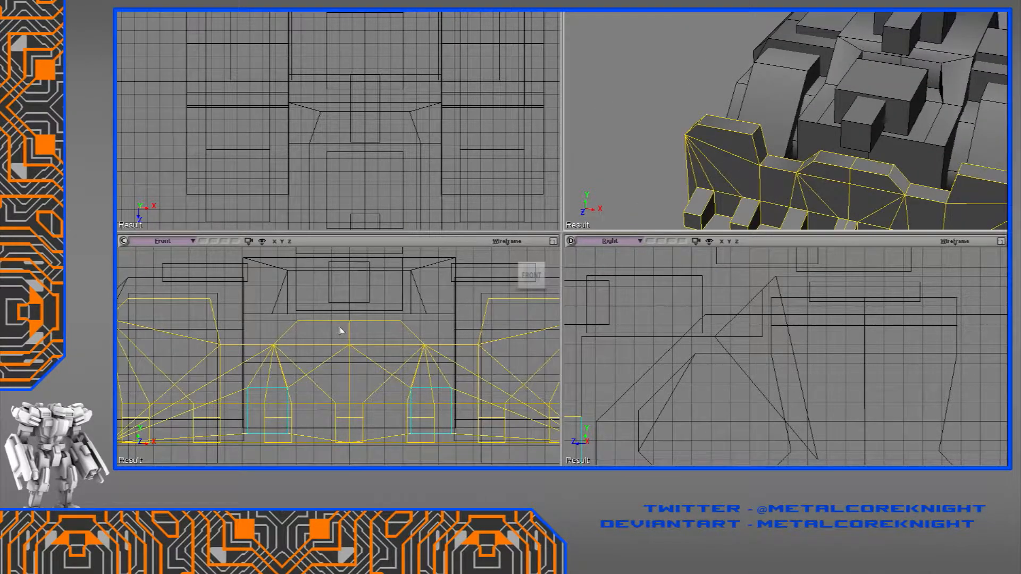
pyautogui.scroll(-2, 342, 330)
pyautogui.moveTo(142, 290); pyautogui.dragTo(354, 467)
pyautogui.press('Delete')
# Cut an edge across the blade's outer raised section, from its top outer corner to its inner side.
pyautogui.moveTo(511, 351); pyautogui.dragTo(371, 388, button='middle')
pyautogui.scroll(3, 370, 387)
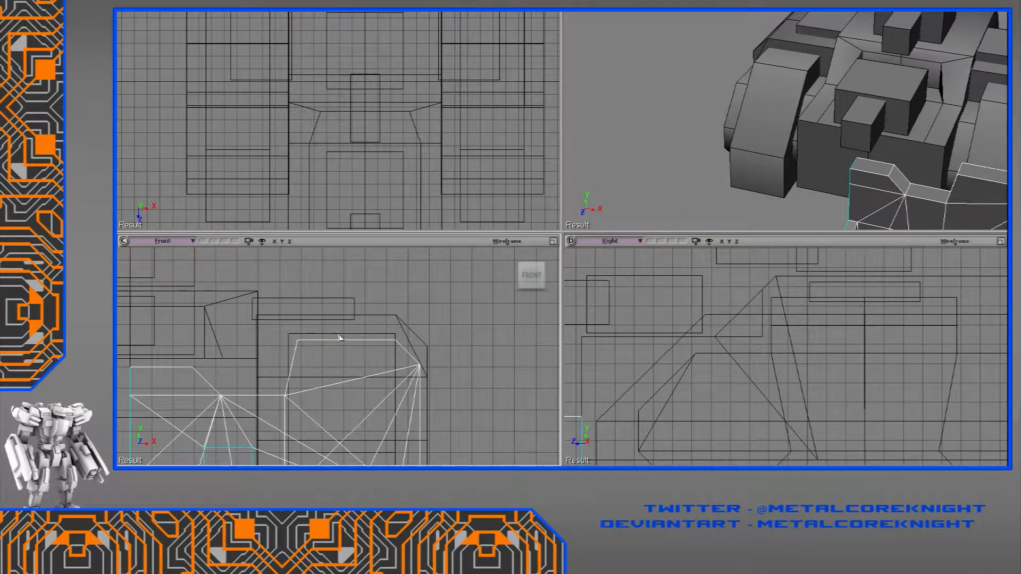
pyautogui.moveTo(258, 301); pyautogui.dragTo(465, 411)
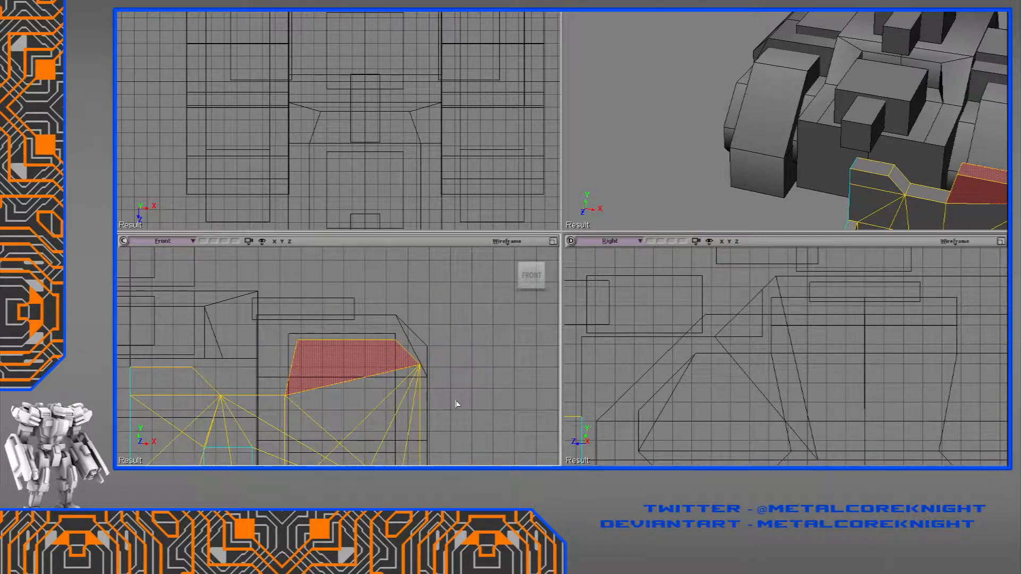
pyautogui.press('Delete')
pyautogui.click(415, 358)
pyautogui.click(278, 372)
pyautogui.scroll(2, 291, 374)
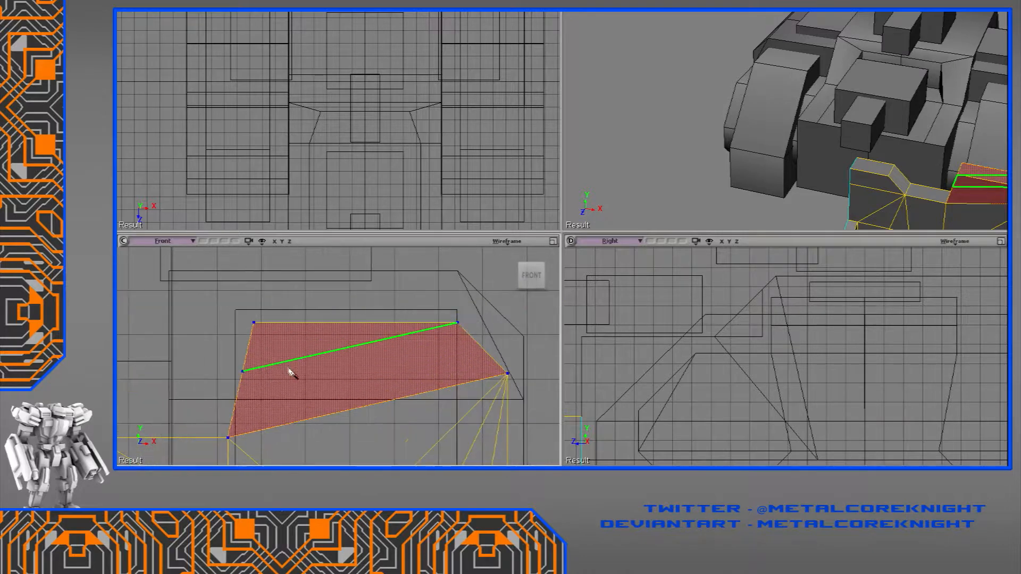
# Align the new inner-side points above the notch corner and shift the top inner corner points outward to form a chamfer.
pyautogui.press('t')
pyautogui.moveTo(283, 357); pyautogui.dragTo(224, 398)
pyautogui.press('v')
pyautogui.keyDown('ctrl'); pyautogui.moveTo(275, 371); pyautogui.dragTo(229, 437); pyautogui.keyUp('ctrl')
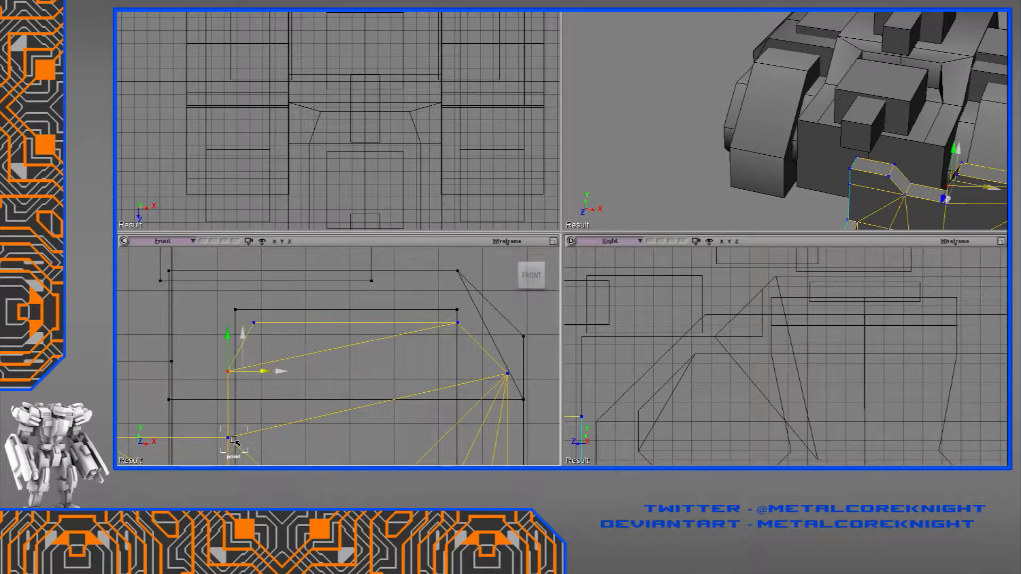
pyautogui.press('v')
pyautogui.moveTo(239, 347); pyautogui.dragTo(310, 330)
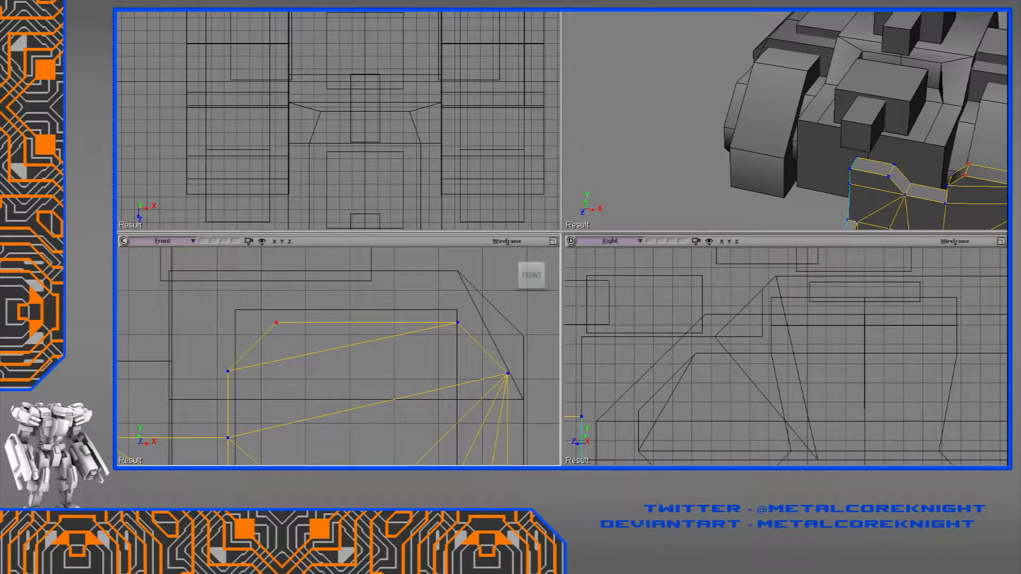
# Enlarge the outer chamfer by moving the top outer corner points inward and lowering the side corner points to notch level.
pyautogui.scroll(-5, 953, 104)
pyautogui.keyDown('alt'); pyautogui.moveTo(952, 104); pyautogui.dragTo(925, 96, button='middle'); pyautogui.keyUp('alt')
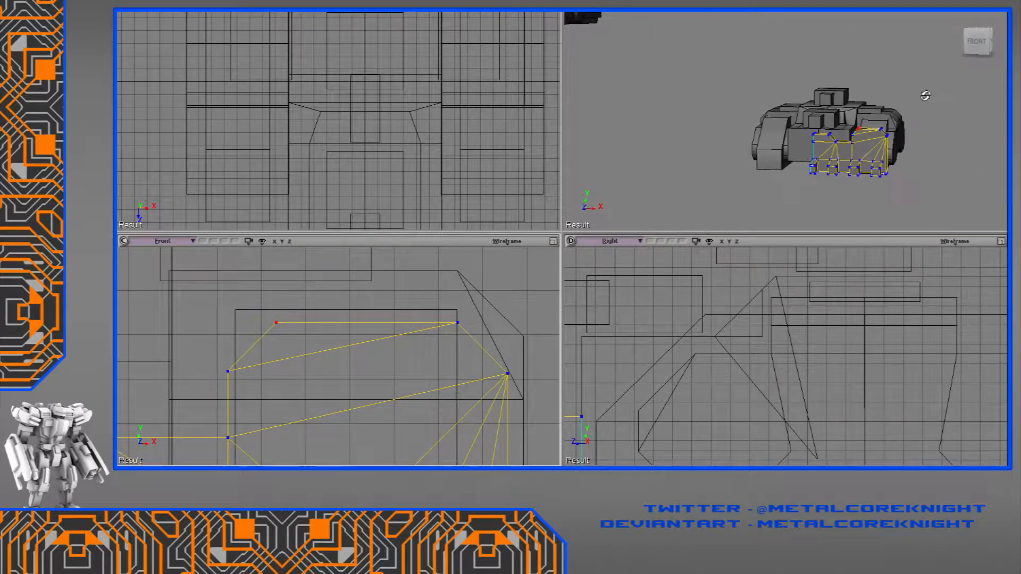
pyautogui.scroll(-3, 492, 324)
pyautogui.moveTo(434, 396); pyautogui.dragTo(522, 260)
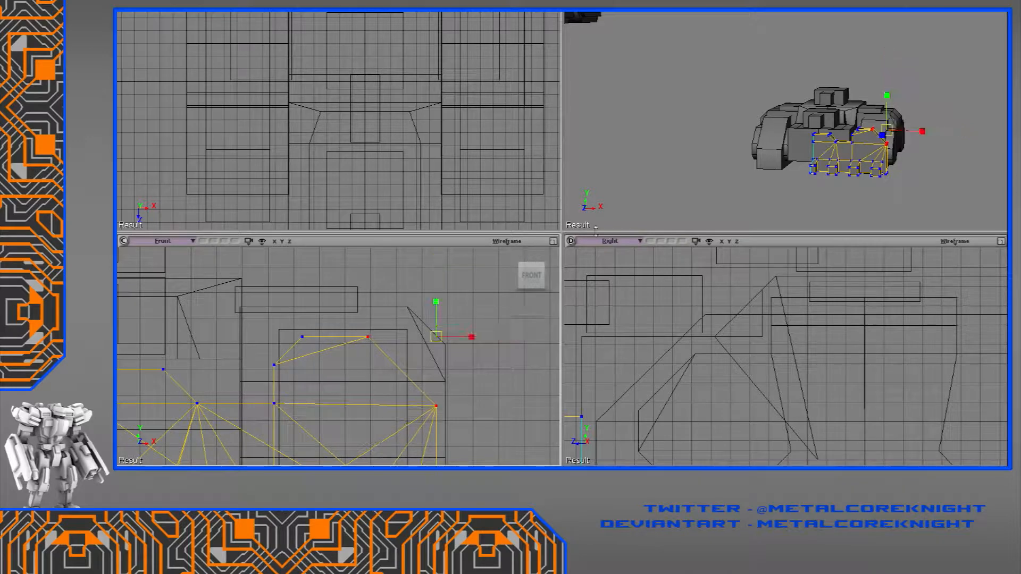
pyautogui.press('1')
# Symmetrize the reshaped half blade across the X axis to restore the full dozer blade.
pyautogui.keyDown('alt'); pyautogui.moveTo(867, 170); pyautogui.dragTo(872, 175, button='middle'); pyautogui.keyUp('alt')
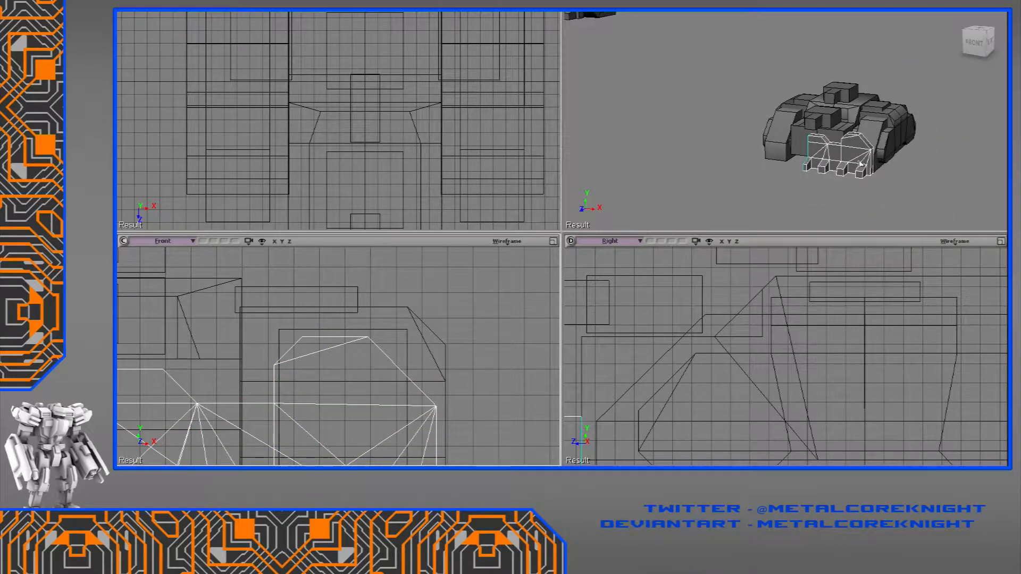
pyautogui.rightClick(872, 176)
pyautogui.click(904, 373)
pyautogui.click(777, 193)
pyautogui.moveTo(777, 194)
pyautogui.keyDown('alt'); pyautogui.mouseDown(button='middle')
pyautogui.moveTo(798, 196)
pyautogui.moveTo(778, 198)
pyautogui.mouseUp(button='middle'); pyautogui.keyUp('alt')
pyautogui.keyDown('alt'); pyautogui.moveTo(777, 198); pyautogui.dragTo(789, 199, button='right'); pyautogui.keyUp('alt')
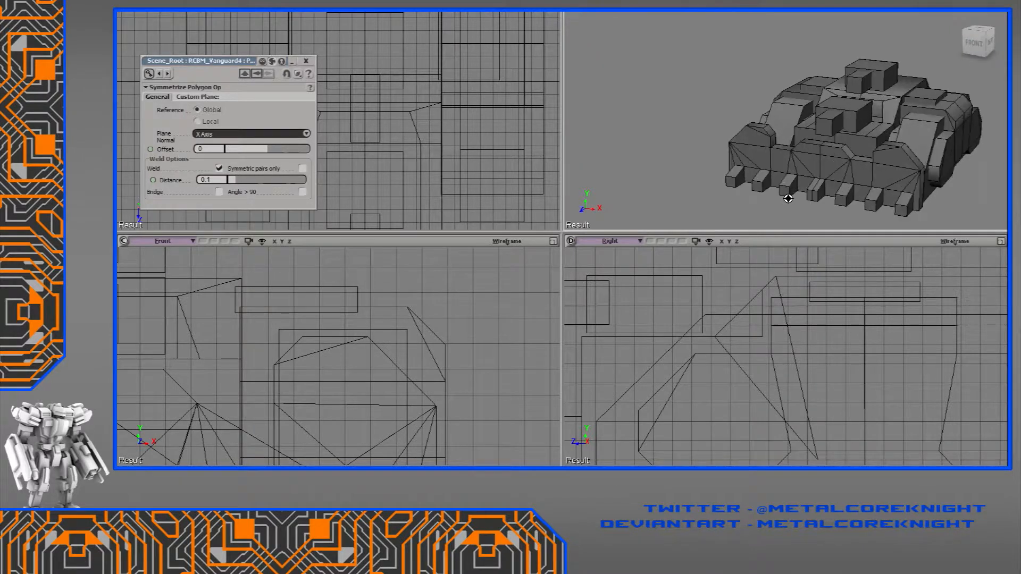
pyautogui.click(759, 191)
pyautogui.keyDown('alt'); pyautogui.moveTo(758, 192); pyautogui.dragTo(741, 166, button='middle'); pyautogui.keyUp('alt')
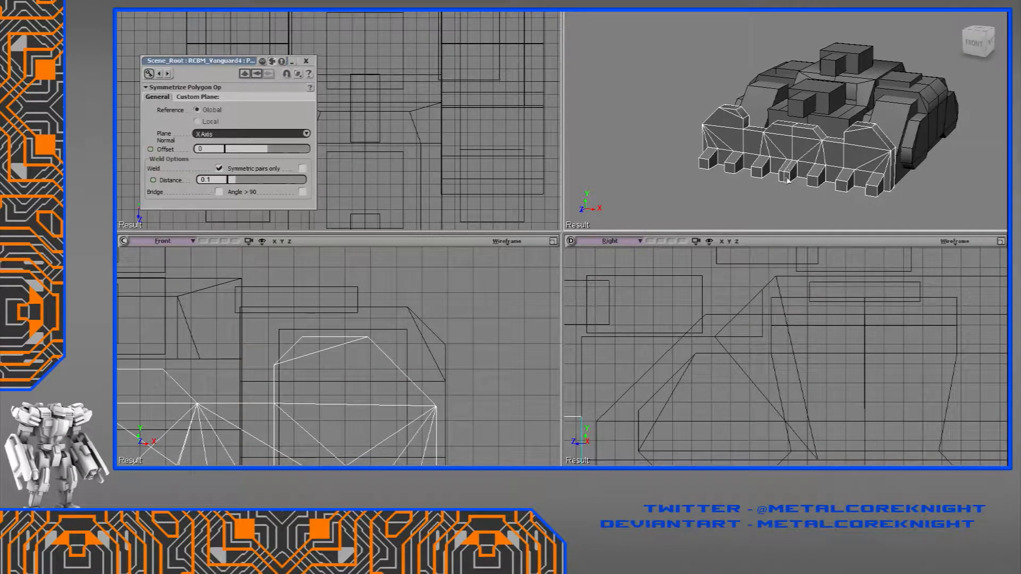
# Close the symmetrize settings and select all faces of the blade's second tooth from the negative X end.
pyautogui.scroll(-5, 474, 369)
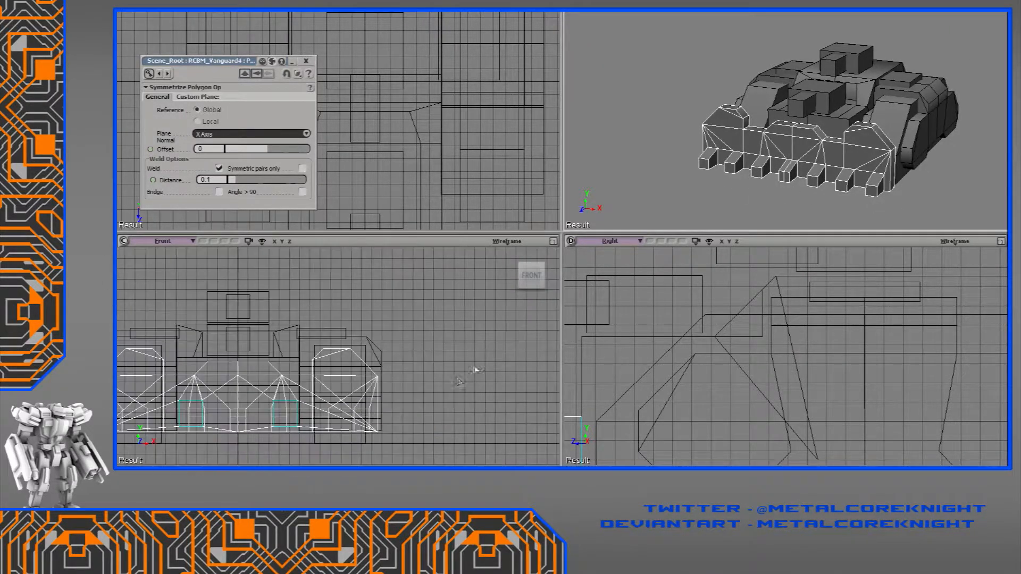
pyautogui.click(304, 62)
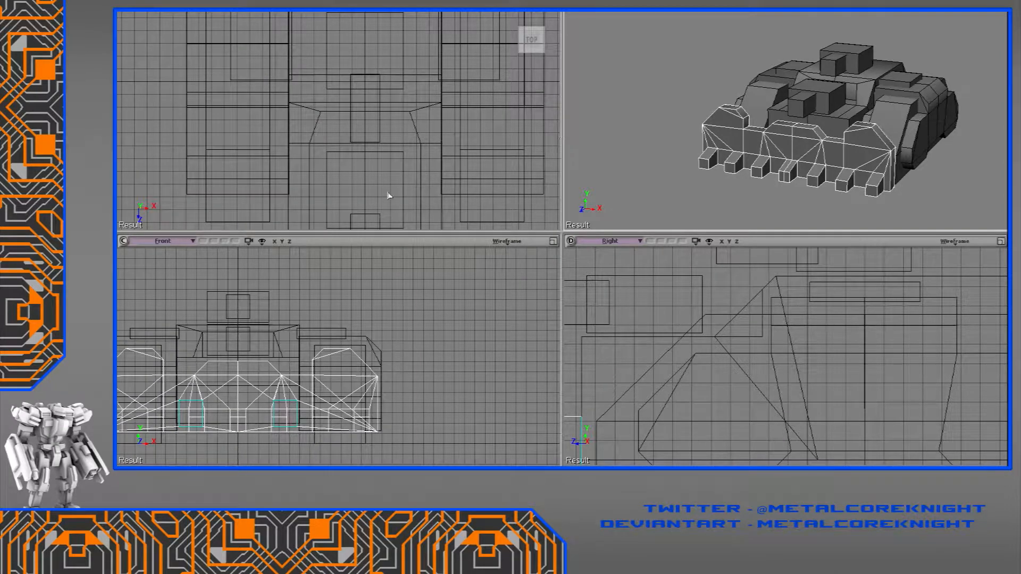
pyautogui.press('u')
pyautogui.click(731, 168)
pyautogui.scroll(5, 723, 181)
pyautogui.moveTo(719, 175)
pyautogui.mouseDown(button='middle')
pyautogui.moveTo(773, 45)
pyautogui.moveTo(792, 114)
pyautogui.moveTo(884, 153)
pyautogui.moveTo(772, 143)
pyautogui.moveTo(724, 180)
pyautogui.mouseUp(button='middle')
pyautogui.press('f')
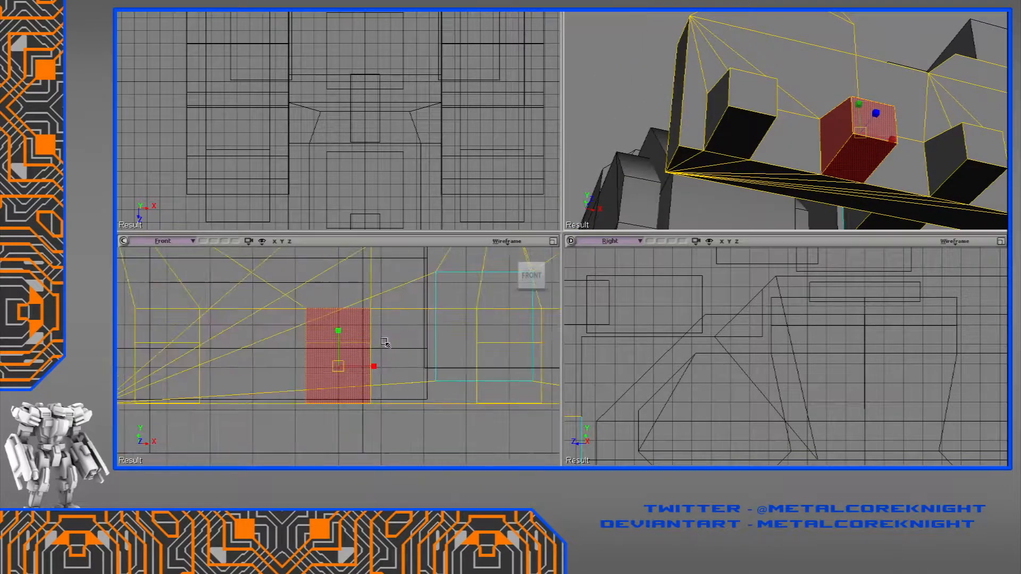
# Place the transform pivot at the selected tooth's bottom rear edge and scale the tooth up in width, height and length.
pyautogui.moveTo(336, 344); pyautogui.dragTo(340, 363)
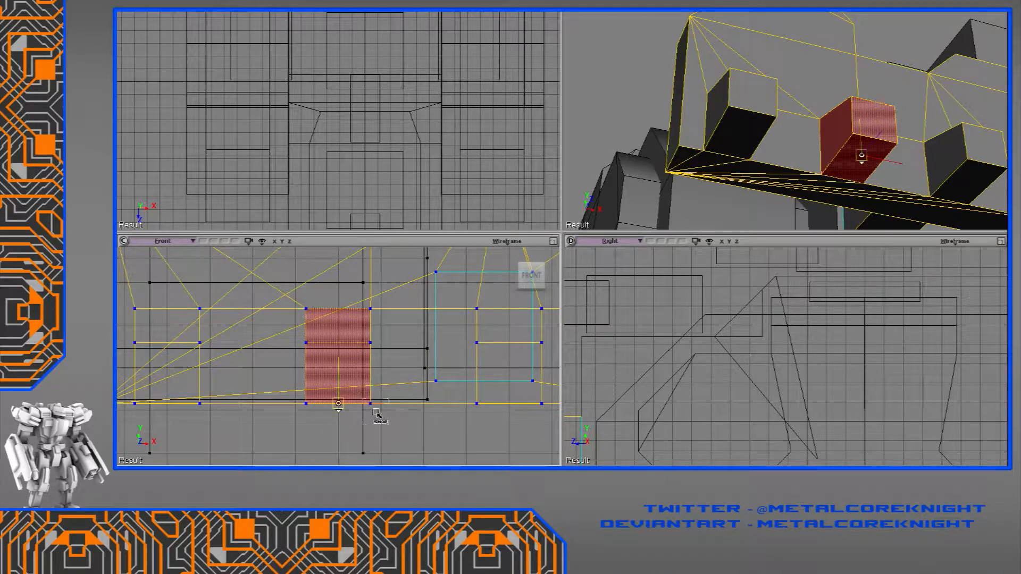
pyautogui.press('f')
pyautogui.scroll(-4, 340, 141)
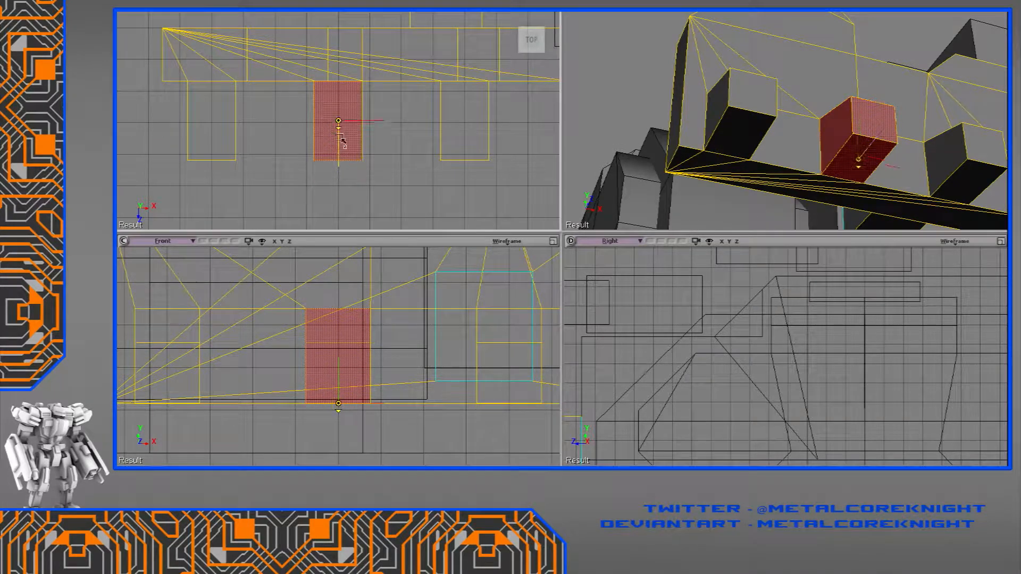
pyautogui.moveTo(342, 139); pyautogui.dragTo(358, 95)
pyautogui.press('x')
pyautogui.moveTo(920, 146); pyautogui.dragTo(885, 157, button='right')
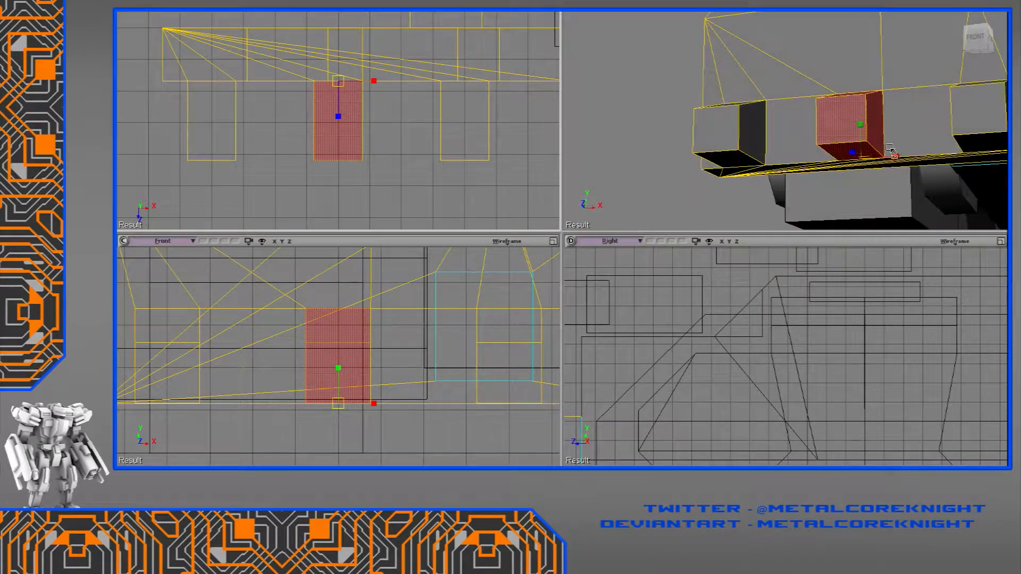
pyautogui.moveTo(884, 138); pyautogui.dragTo(896, 133)
pyautogui.moveTo(895, 133)
pyautogui.mouseDown(button='right')
pyautogui.moveTo(905, 239)
pyautogui.moveTo(906, 139)
pyautogui.mouseUp(button='right')
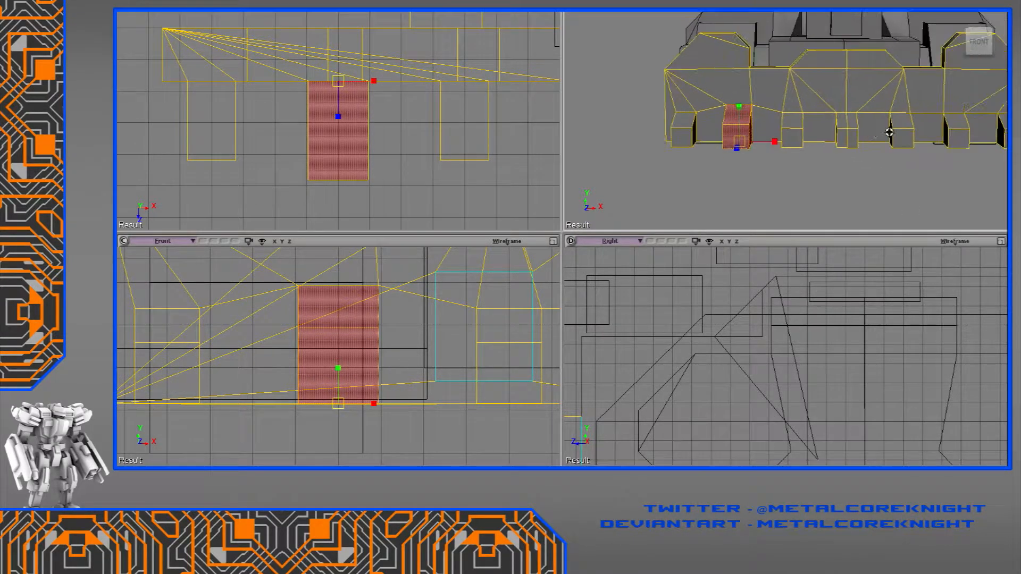
# Delete the positive X half of the dozer blade, keeping the half with the enlarged tooth.
pyautogui.scroll(-5, 530, 273)
pyautogui.moveTo(851, 160); pyautogui.dragTo(822, 187, button='right')
pyautogui.scroll(-1, 664, 322)
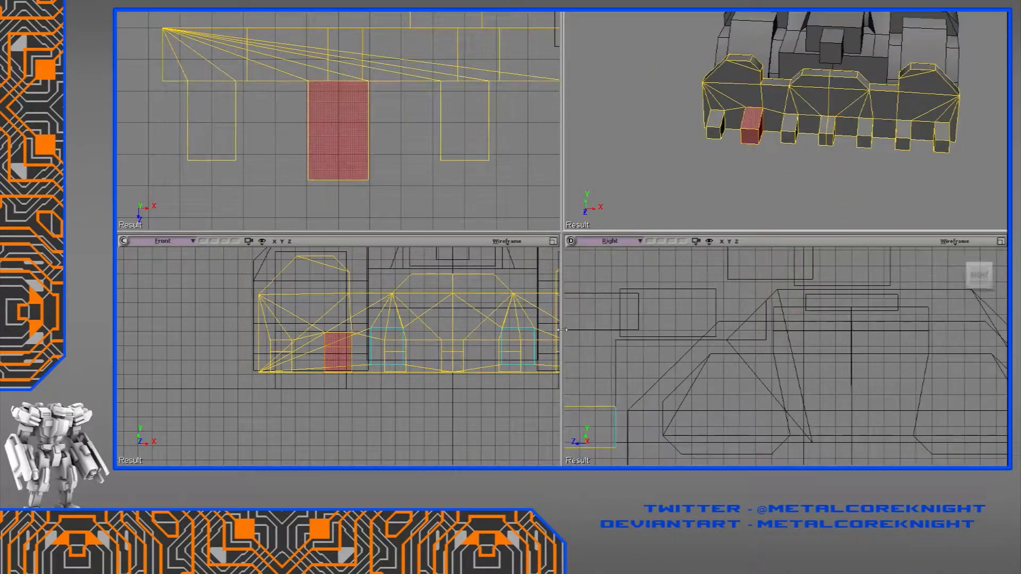
pyautogui.scroll(-4, 467, 324)
pyautogui.moveTo(436, 291); pyautogui.dragTo(285, 410)
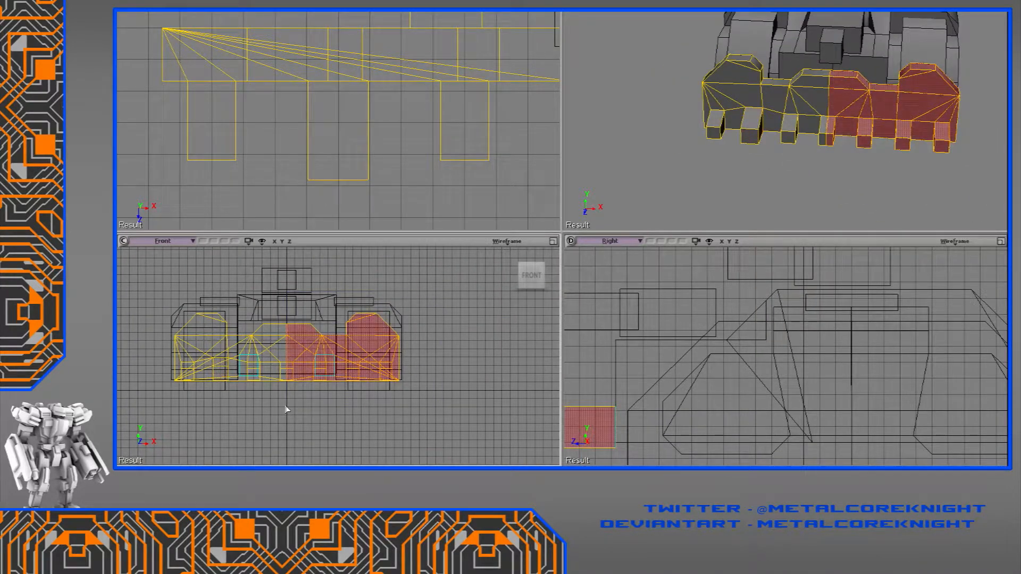
pyautogui.press('Delete')
pyautogui.scroll(4, 894, 141)
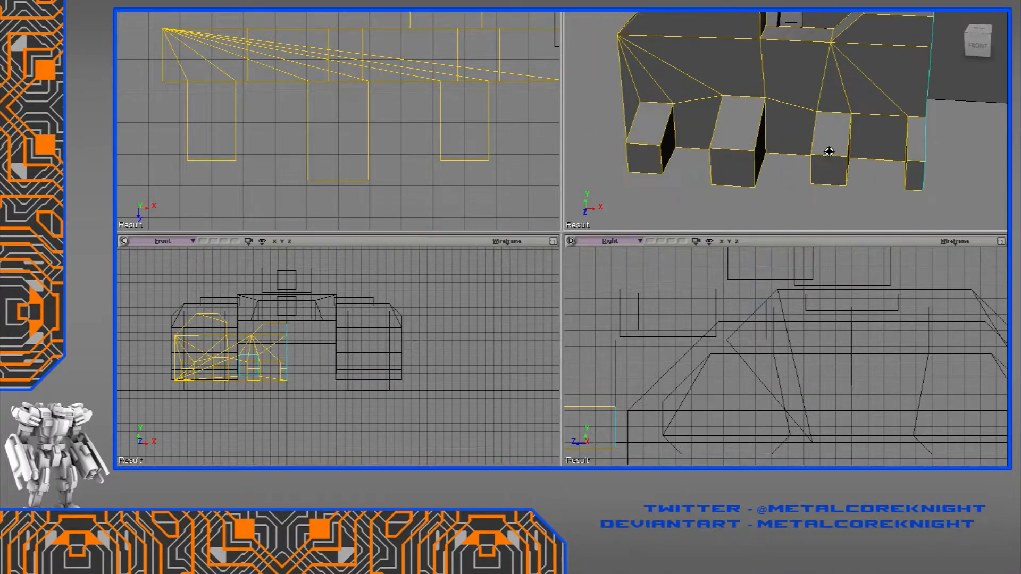
pyautogui.scroll(-2, 449, 146)
pyautogui.scroll(-2, 449, 146)
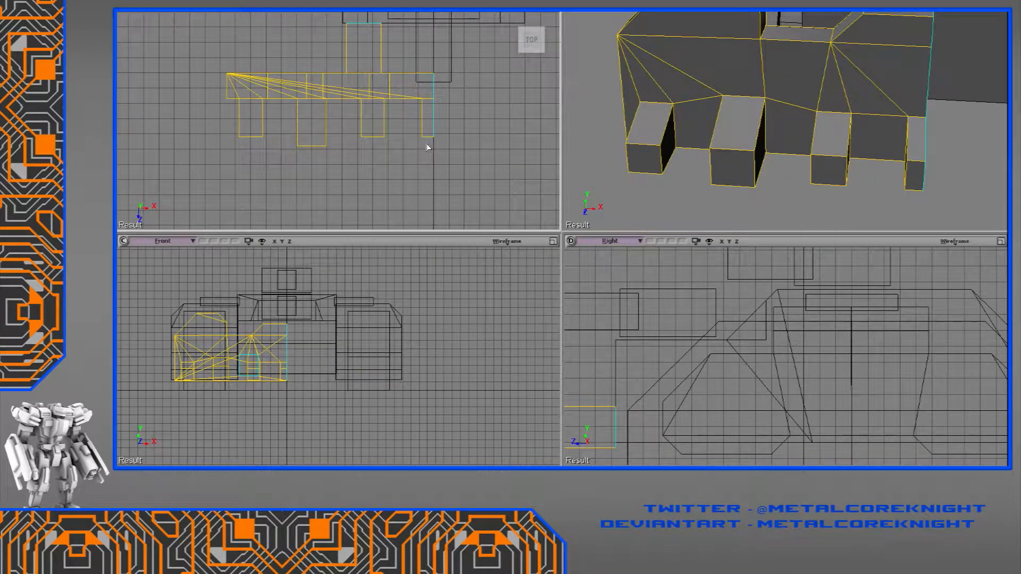
pyautogui.press('v')
pyautogui.moveTo(434, 122); pyautogui.dragTo(445, 132)
pyautogui.hotkey('ctrl', 'z')
pyautogui.click(295, 162)
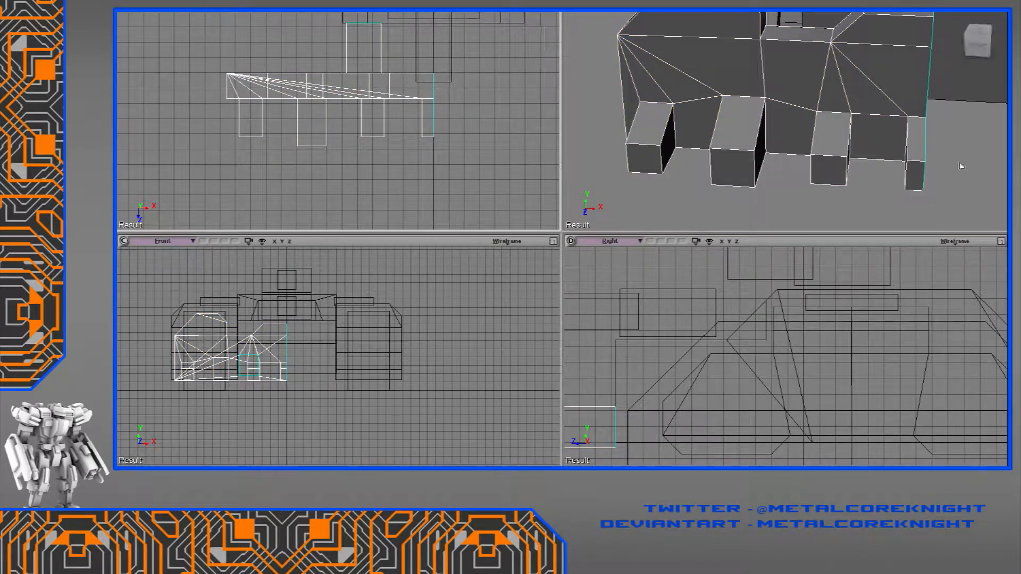
# Subdivide the enlarged tooth's front face to give it a centre point as a snapping reference.
pyautogui.click(729, 164)
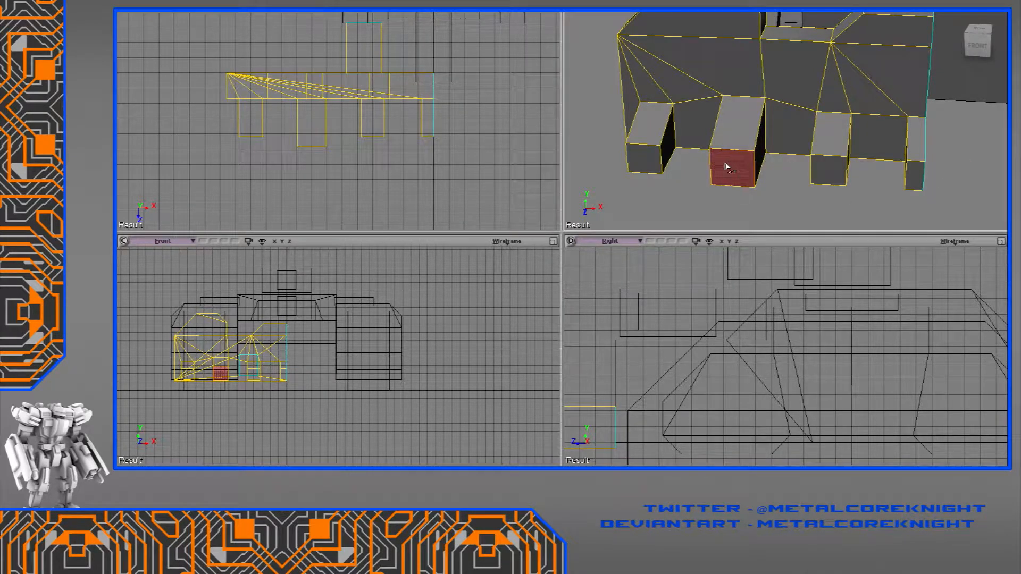
pyautogui.press('space')
pyautogui.press('t')
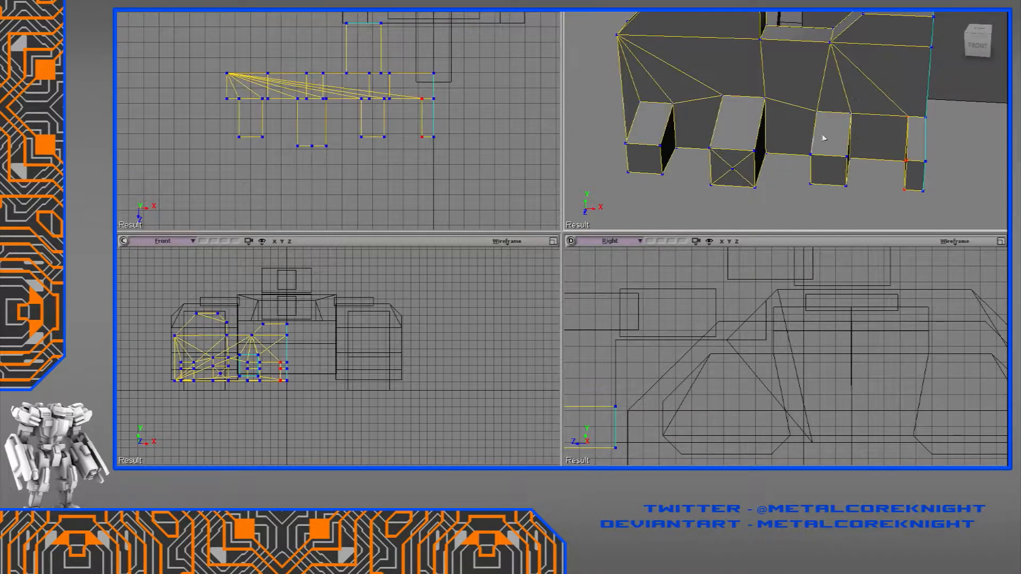
# Widen the half tooth at the blade's centreline and extend its front points to match the enlarged tooth.
pyautogui.moveTo(429, 90); pyautogui.dragTo(455, 126)
pyautogui.press('v')
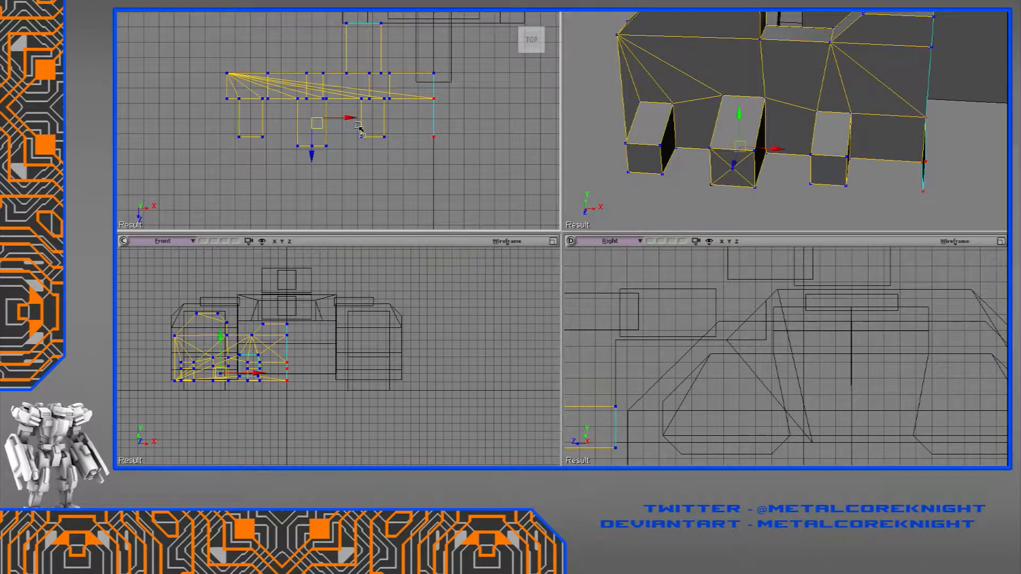
pyautogui.moveTo(348, 119); pyautogui.dragTo(335, 161)
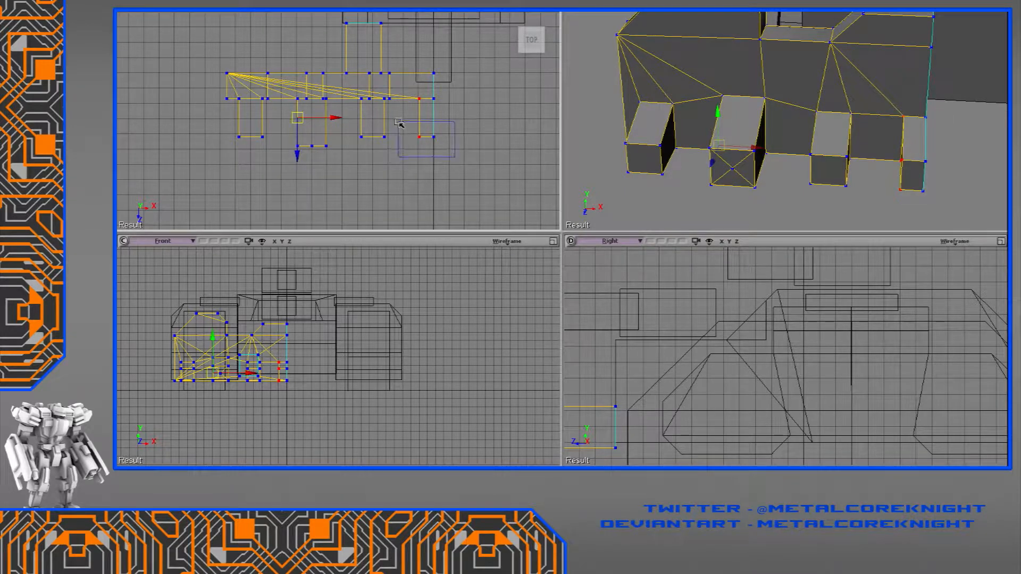
pyautogui.moveTo(400, 124); pyautogui.dragTo(400, 125)
pyautogui.moveTo(434, 175); pyautogui.dragTo(434, 184)
# Raise the front and rear top points of the centre half tooth to the enlarged tooth's height.
pyautogui.scroll(3, 702, 319)
pyautogui.moveTo(768, 325); pyautogui.dragTo(757, 336)
pyautogui.moveTo(762, 295); pyautogui.dragTo(762, 315)
pyautogui.moveTo(929, 85); pyautogui.dragTo(889, 120, button='middle')
pyautogui.press('u')
pyautogui.press('v')
pyautogui.keyDown('ctrl'); pyautogui.moveTo(885, 288); pyautogui.dragTo(884, 277); pyautogui.keyUp('ctrl')
pyautogui.moveTo(792, 120)
pyautogui.mouseDown(button='middle')
pyautogui.moveTo(846, 74)
pyautogui.moveTo(806, 121)
pyautogui.mouseUp(button='middle')
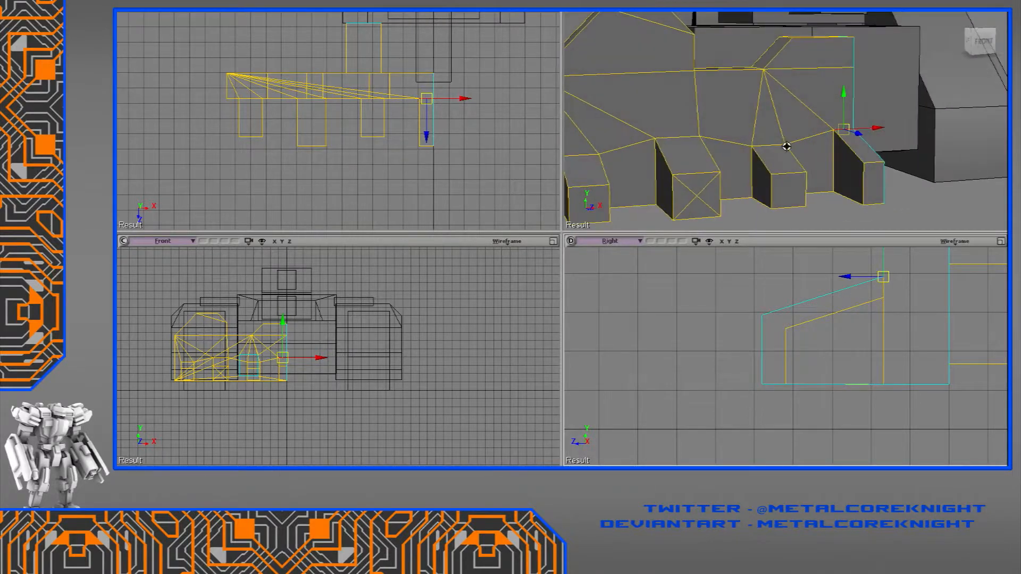
# Remove the reference centre point from the enlarged tooth's front face, leaving a single undivided face.
pyautogui.press('u')
pyautogui.click(698, 193)
pyautogui.press('Delete')
pyautogui.press('t')
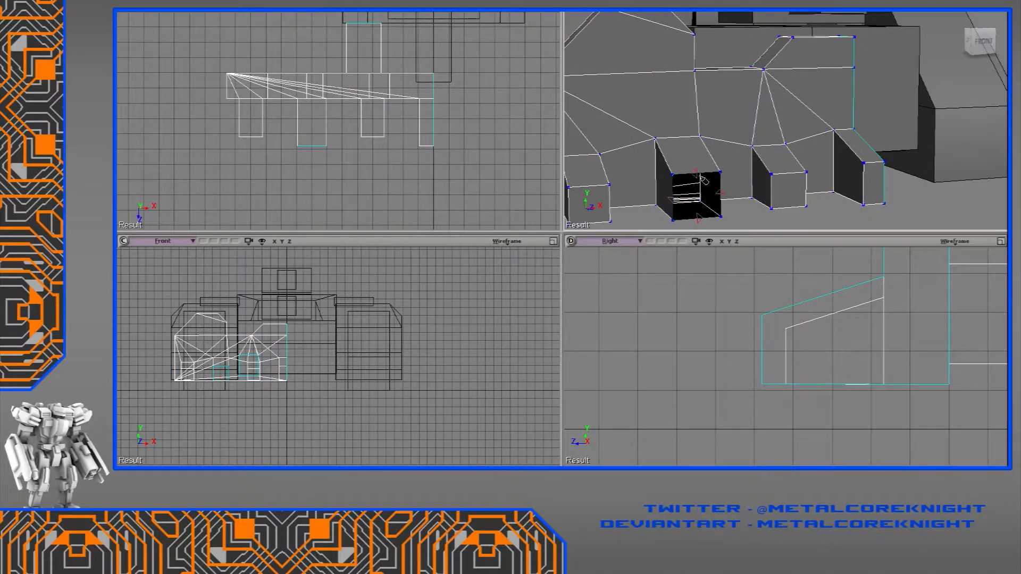
# Symmetrize the half blade across the X axis to rebuild the full dozer blade with its enlarged teeth.
pyautogui.scroll(-5, 702, 181)
pyautogui.rightClick(766, 77)
pyautogui.press('Escape')
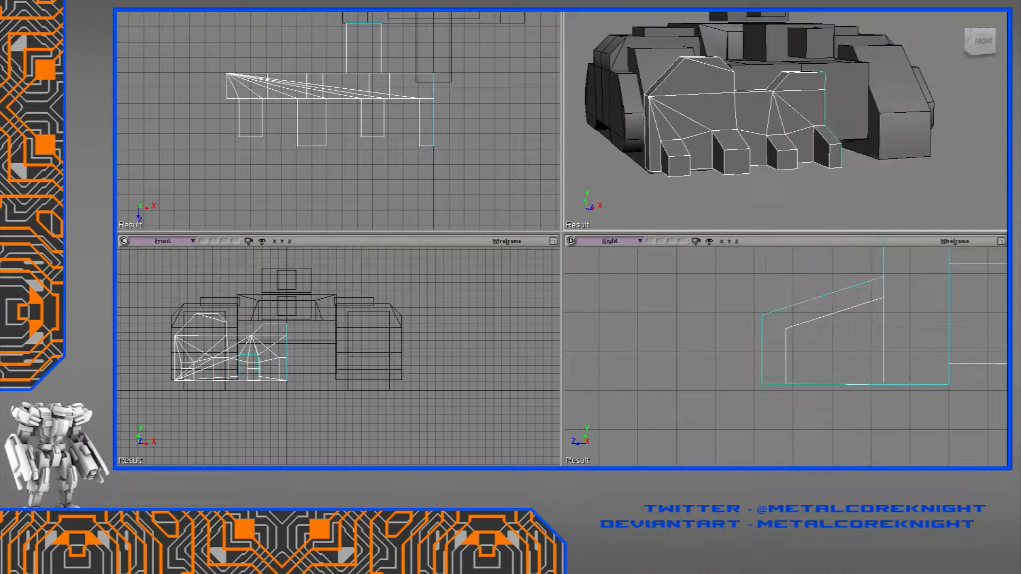
pyautogui.click(886, 221)
pyautogui.moveTo(881, 196); pyautogui.dragTo(793, 221, button='right')
pyautogui.moveTo(829, 190); pyautogui.dragTo(800, 195)
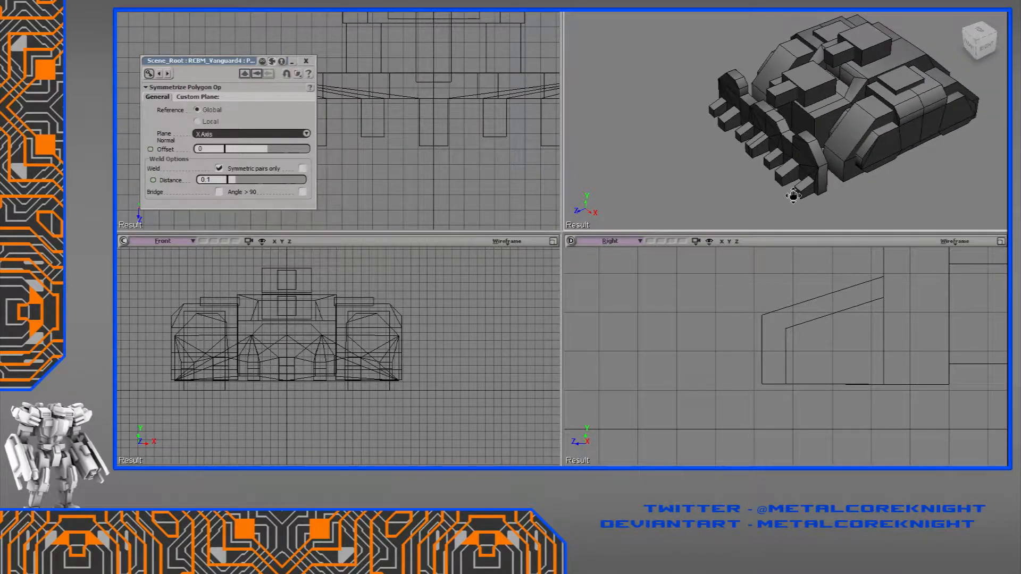
pyautogui.click(306, 61)
# Examine the tank and its rebuilt blade from several sides in the enlarged perspective view.
pyautogui.moveTo(638, 127); pyautogui.dragTo(613, 143)
pyautogui.press('space')
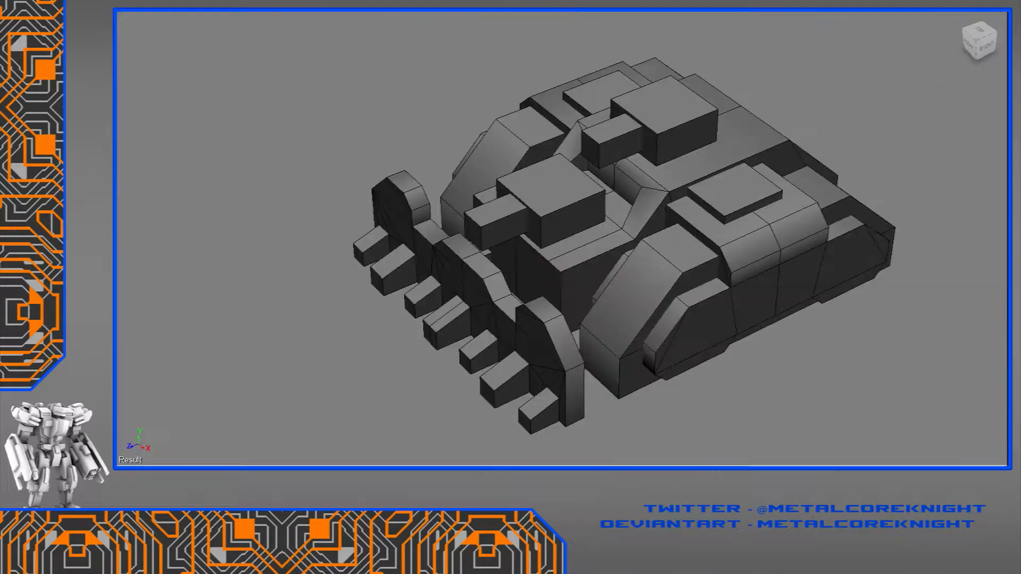
pyautogui.moveTo(764, 243)
pyautogui.mouseDown(button='right')
pyautogui.moveTo(788, 176)
pyautogui.moveTo(815, 170)
pyautogui.moveTo(848, 224)
pyautogui.moveTo(873, 197)
pyautogui.moveTo(884, 141)
pyautogui.moveTo(866, 113)
pyautogui.moveTo(770, 230)
pyautogui.mouseUp(button='right')
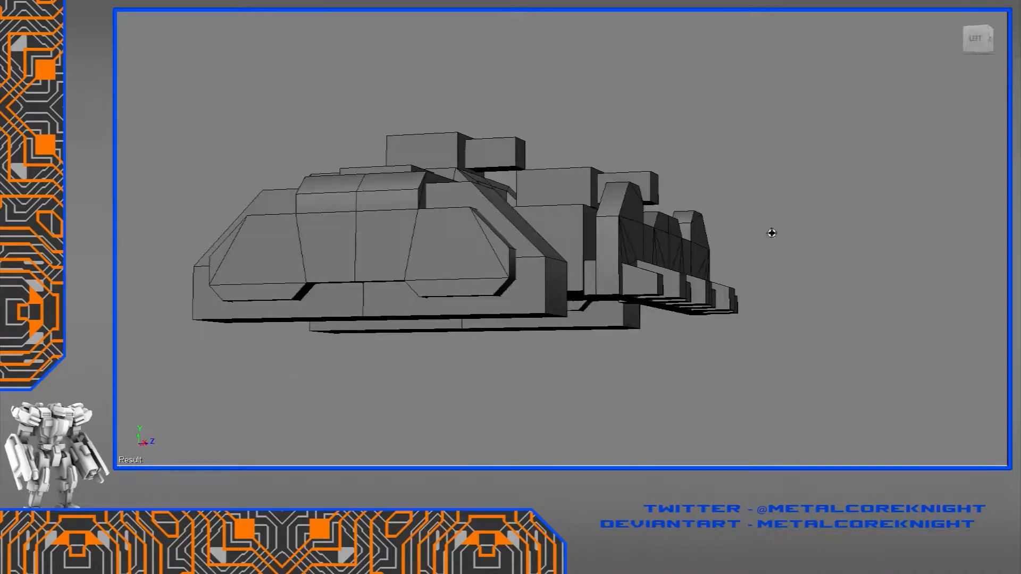
pyautogui.moveTo(687, 270); pyautogui.dragTo(646, 303, button='right')
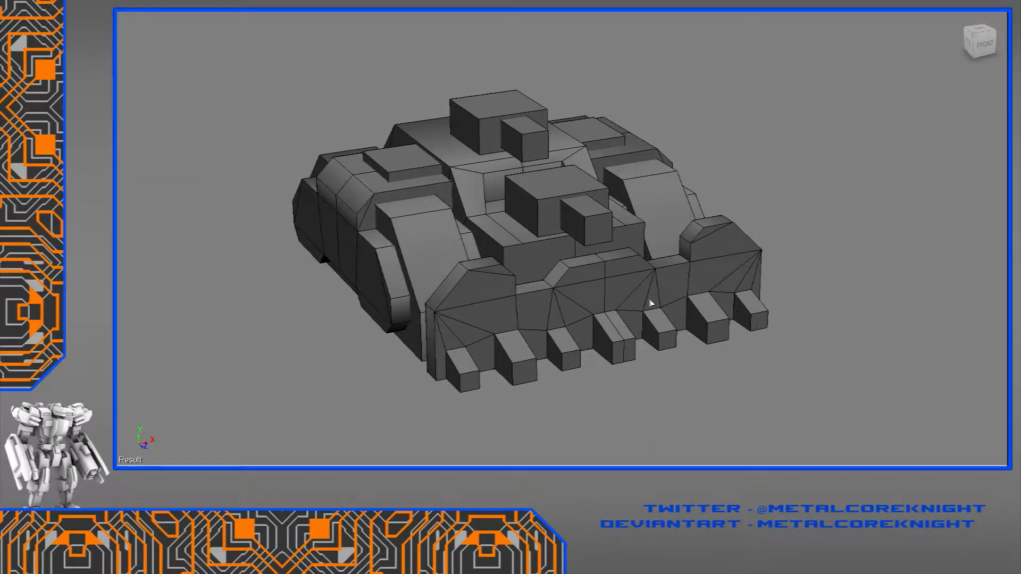
pyautogui.moveTo(650, 303); pyautogui.dragTo(568, 265, button='right')
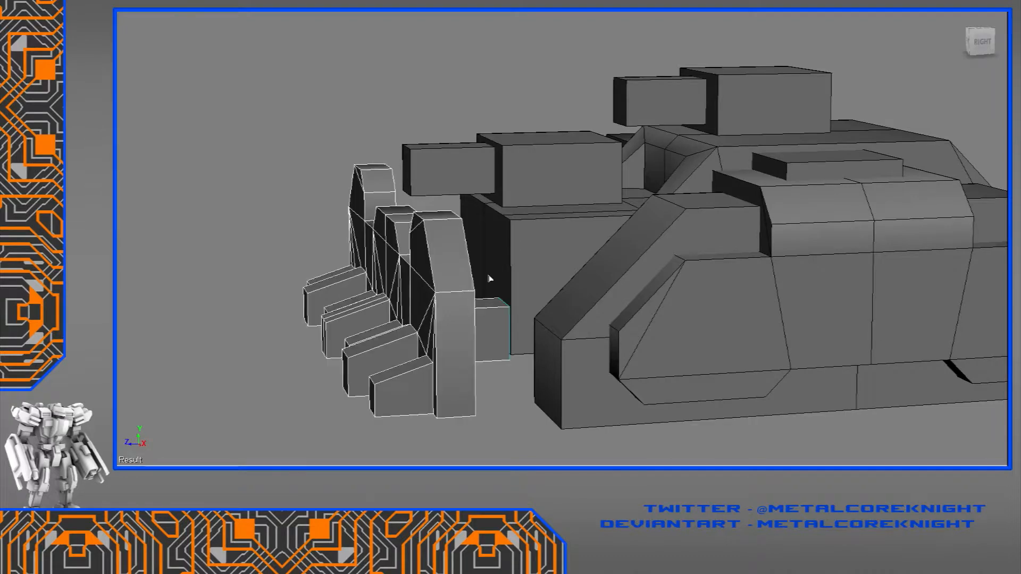
pyautogui.press('space')
# Flatten the bottom points of the teeth and the blade's front to the level of its bottom edge.
pyautogui.scroll(-2, 815, 376)
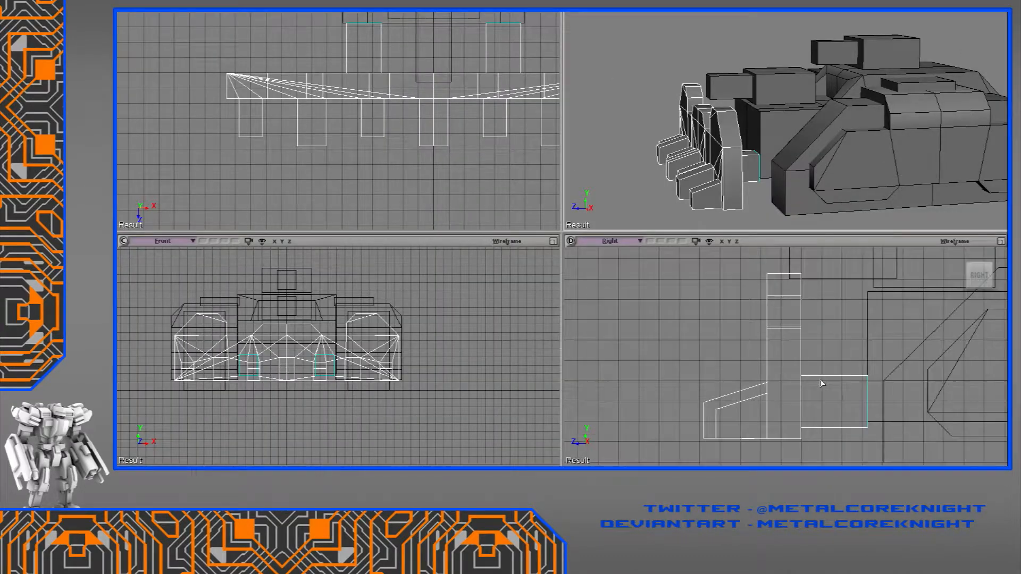
pyautogui.press('t')
pyautogui.moveTo(682, 455); pyautogui.dragTo(784, 427)
pyautogui.press('x')
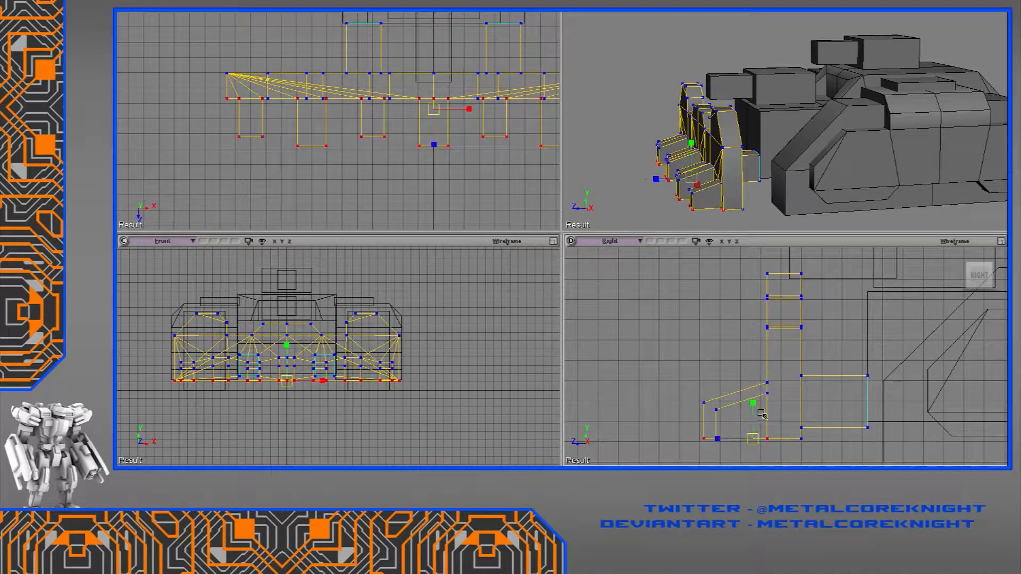
pyautogui.keyDown('alt'); pyautogui.click(813, 443); pyautogui.keyUp('alt')
# Thicken the dozer blade slightly by moving its rear points back toward the hull.
pyautogui.press('space')
pyautogui.press('t')
pyautogui.scroll(-2, 815, 433)
pyautogui.moveTo(811, 439); pyautogui.dragTo(803, 409)
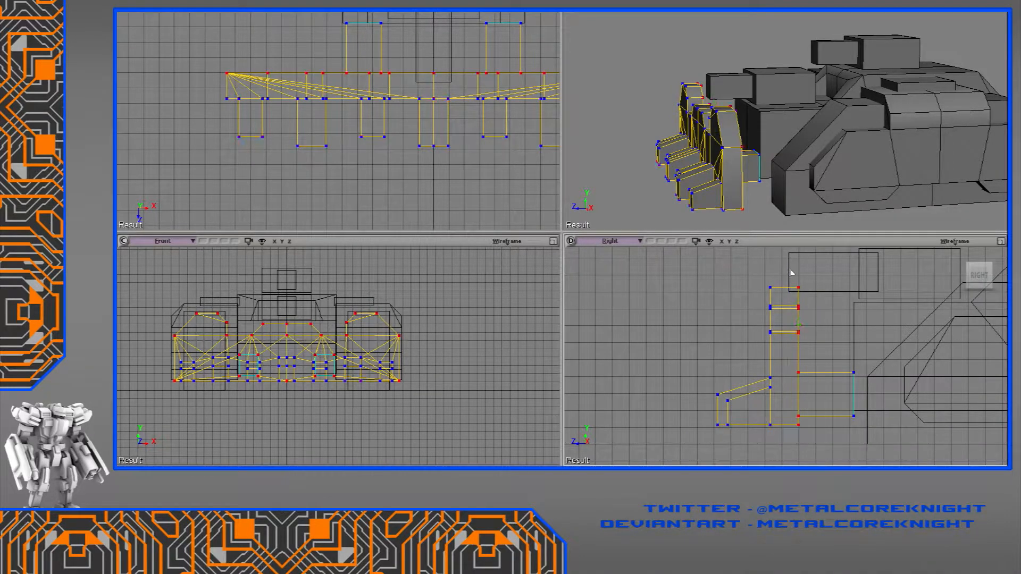
pyautogui.press('space')
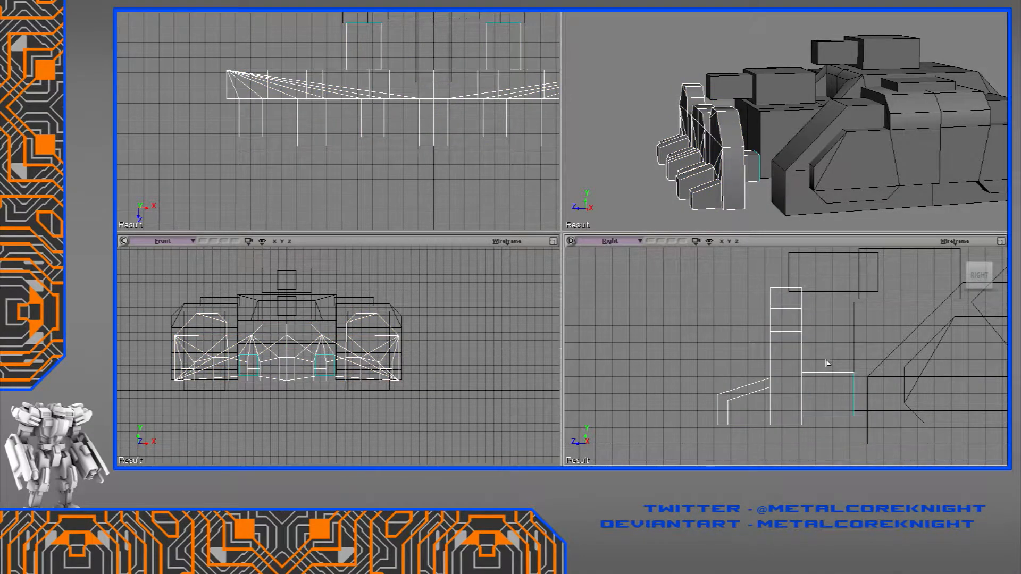
# Check the tank's turrets, guns and overall proportions from the front and side.
pyautogui.click(825, 360)
pyautogui.press('s')
pyautogui.moveTo(738, 215); pyautogui.dragTo(795, 167, button='right')
pyautogui.moveTo(778, 172); pyautogui.dragTo(739, 99)
pyautogui.click(780, 118)
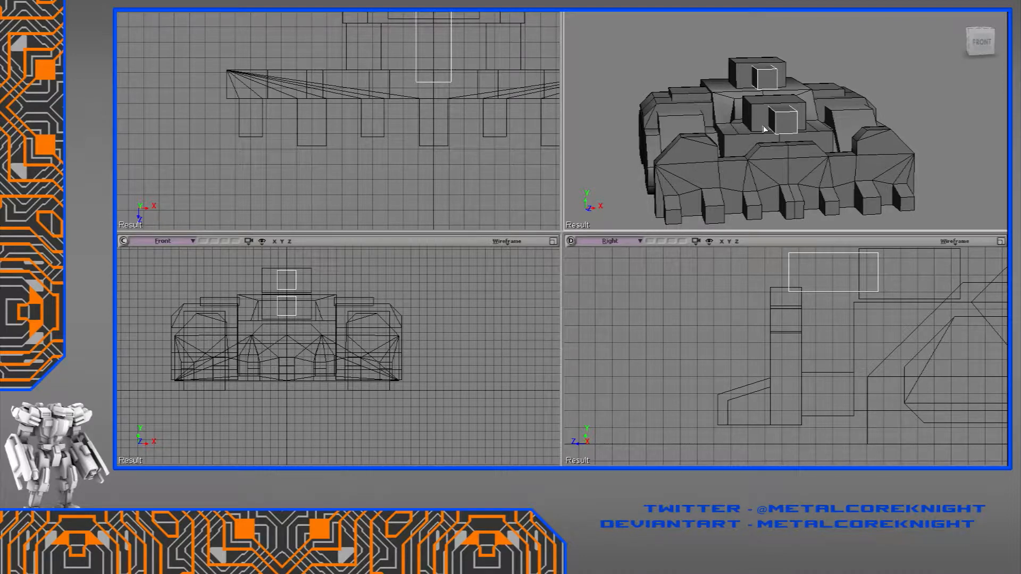
pyautogui.click(836, 48)
pyautogui.moveTo(836, 48); pyautogui.dragTo(775, 88, button='middle')
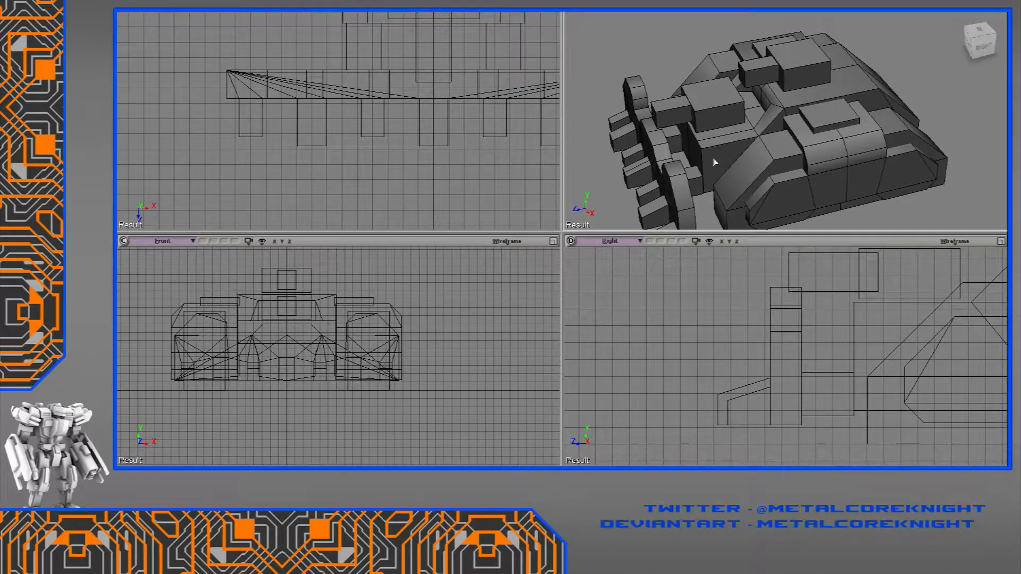
# Select the side track blocks and add a horizontal edge loop midway up their lower vertical section.
pyautogui.click(765, 142)
pyautogui.moveTo(766, 142); pyautogui.dragTo(719, 188, button='middle')
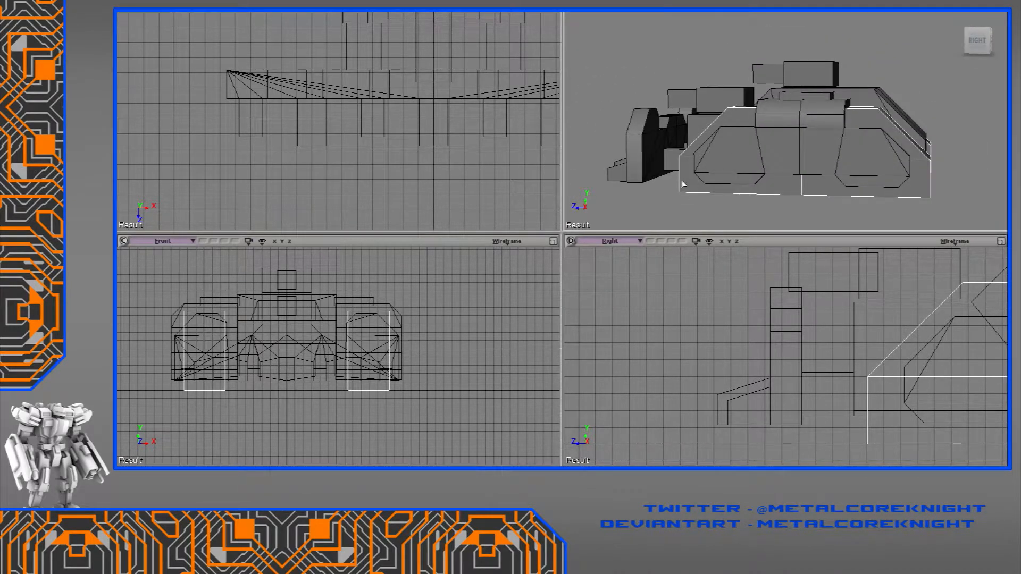
pyautogui.scroll(2, 683, 182)
pyautogui.scroll(-3, 777, 406)
pyautogui.scroll(3, 775, 392)
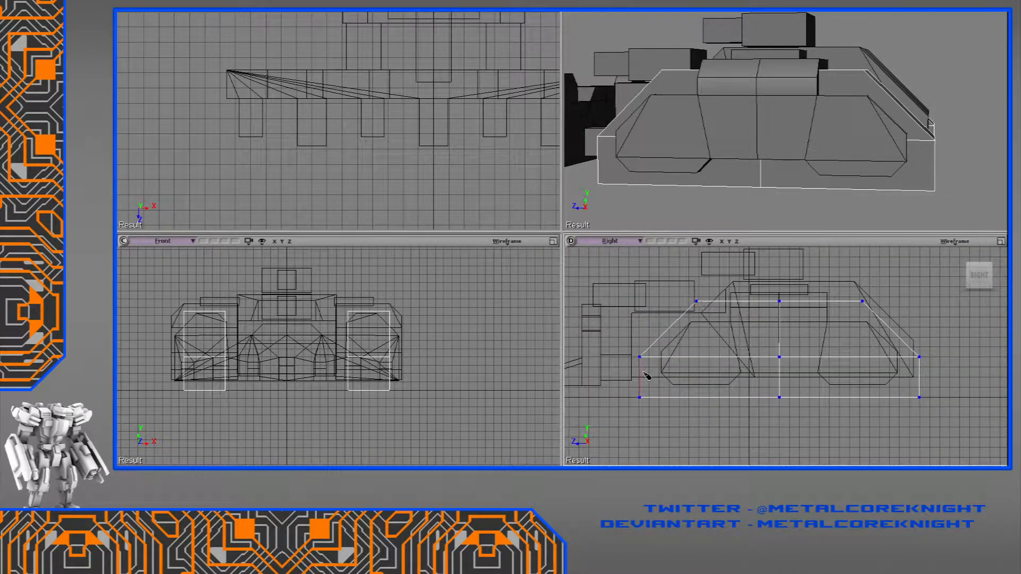
pyautogui.scroll(-4, 707, 212)
# Delete the negative X track block, keeping only the one on the positive X side.
pyautogui.moveTo(707, 212); pyautogui.dragTo(724, 177, button='middle')
pyautogui.click(721, 155)
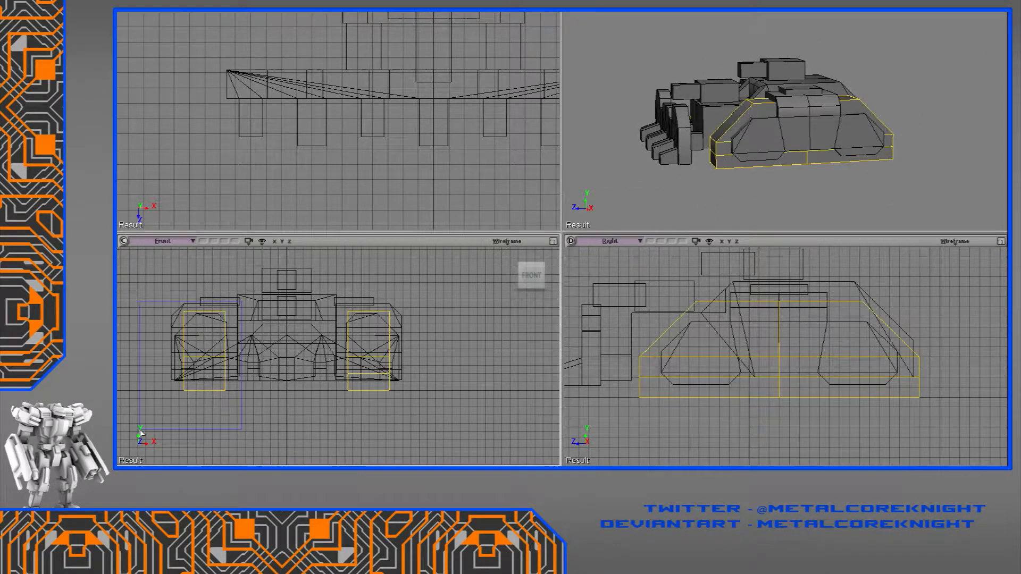
pyautogui.keyDown('ctrl'); pyautogui.click(205, 380); pyautogui.keyUp('ctrl')
pyautogui.scroll(4, 715, 190)
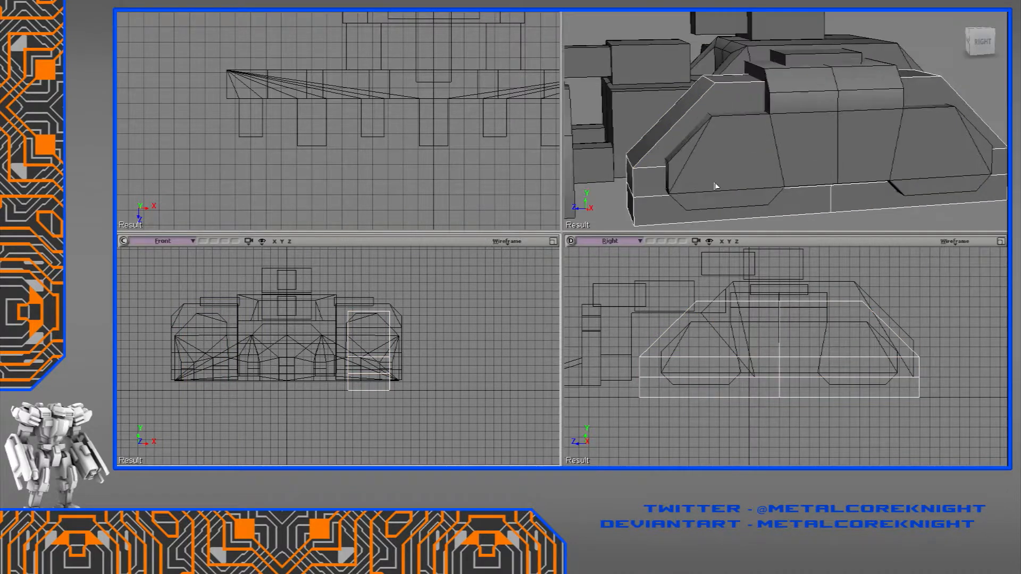
# Move the track block's front corner points slightly rearward and upward, and pull its bottom front points rearward to slope the lower front.
pyautogui.doubleClick(659, 351)
pyautogui.moveTo(654, 328); pyautogui.dragTo(634, 367)
pyautogui.keyDown('alt'); pyautogui.click(697, 301); pyautogui.keyUp('alt')
pyautogui.moveTo(689, 286); pyautogui.dragTo(690, 294)
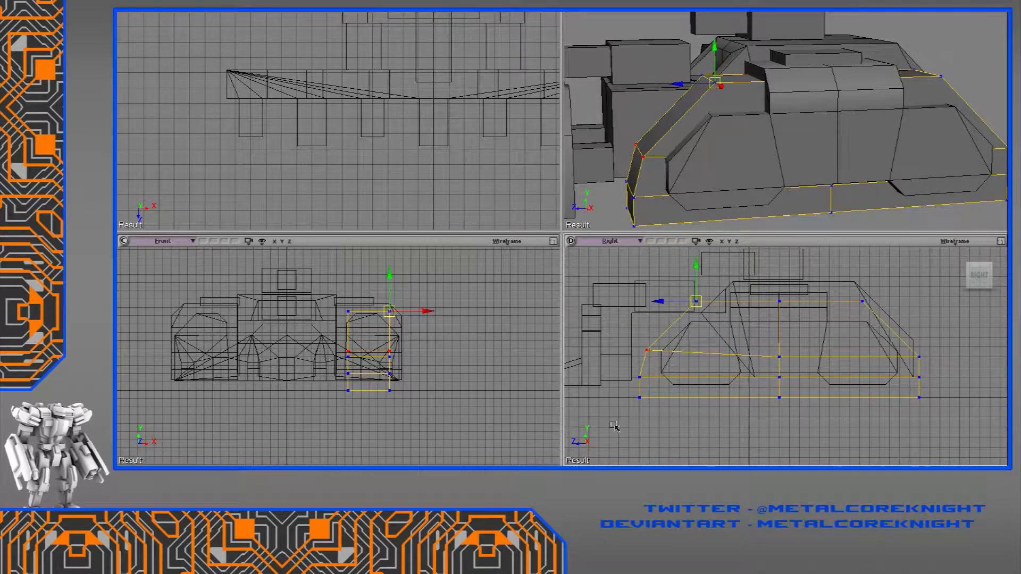
pyautogui.keyDown('alt'); pyautogui.click(625, 397); pyautogui.keyUp('alt')
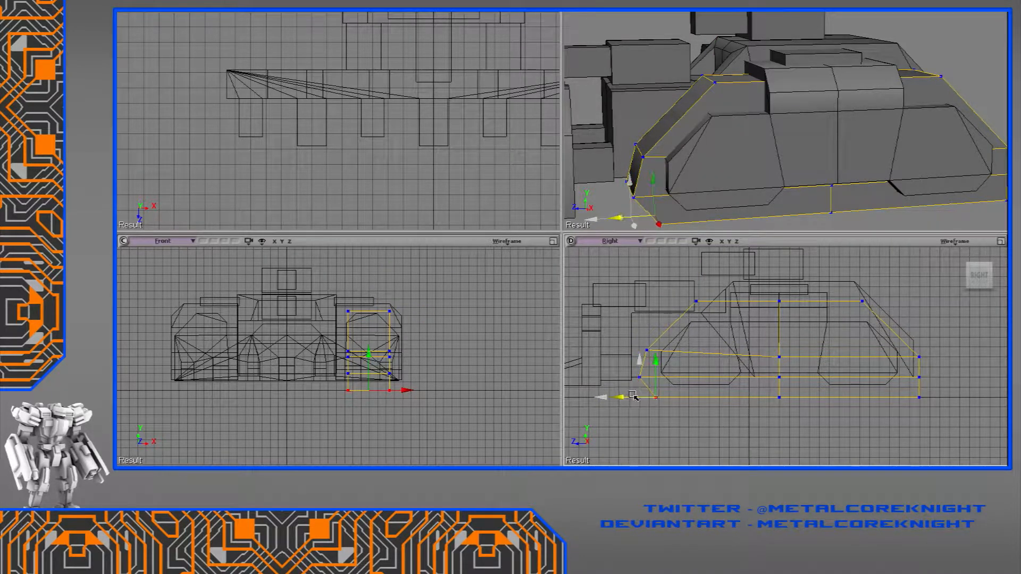
pyautogui.moveTo(637, 397); pyautogui.dragTo(635, 375)
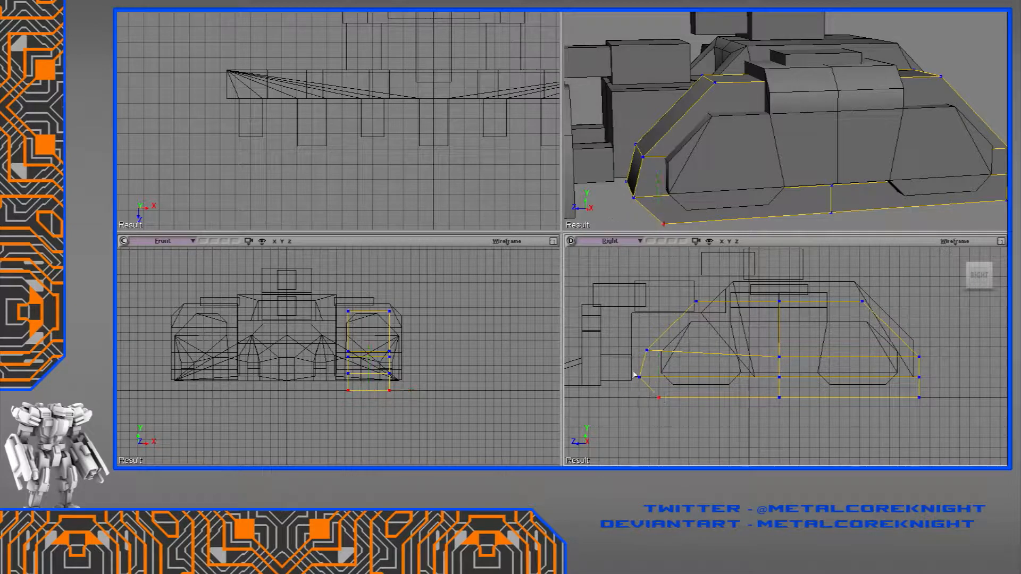
# Align the track block's lower front edge vertically beneath the corner above and pull the bottom front points slightly further rearward.
pyautogui.press('v')
pyautogui.keyDown('alt'); pyautogui.click(632, 371); pyautogui.keyUp('alt')
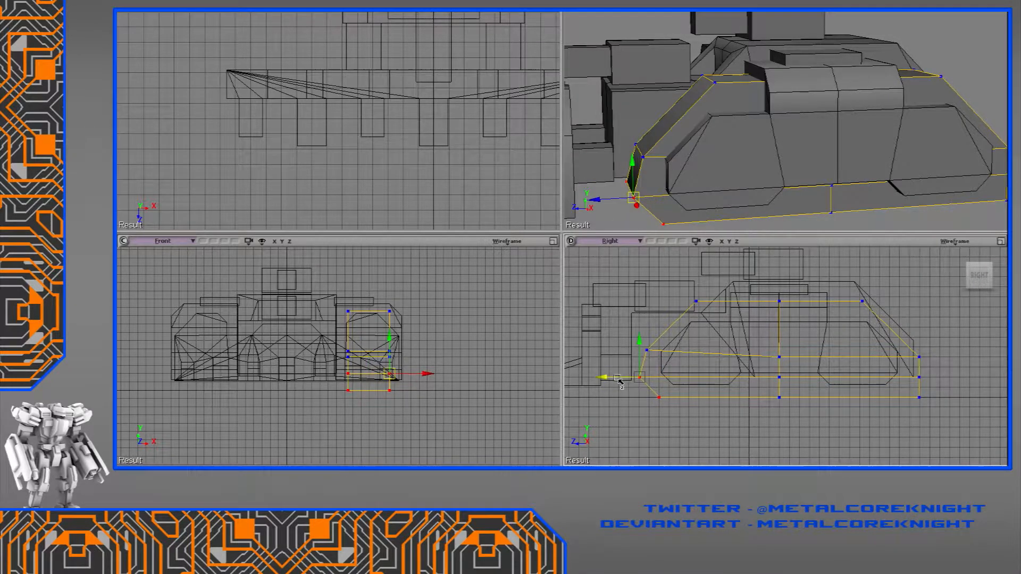
pyautogui.keyDown('ctrl'); pyautogui.moveTo(617, 378); pyautogui.dragTo(646, 352); pyautogui.keyUp('ctrl')
pyautogui.moveTo(714, 149); pyautogui.dragTo(677, 149, button='right')
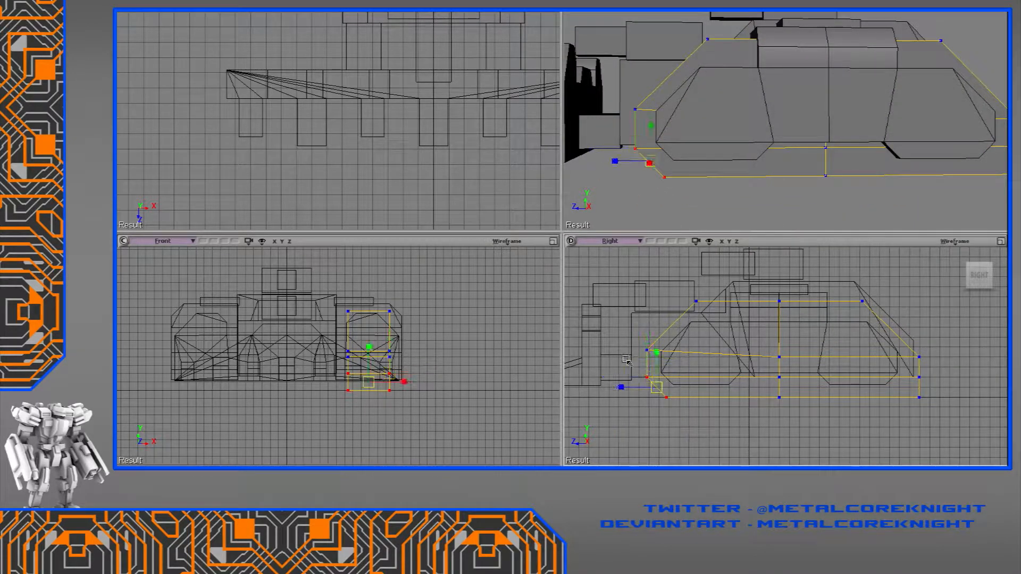
pyautogui.keyDown('ctrl'); pyautogui.moveTo(626, 361); pyautogui.dragTo(661, 396); pyautogui.keyUp('ctrl')
pyautogui.press('x')
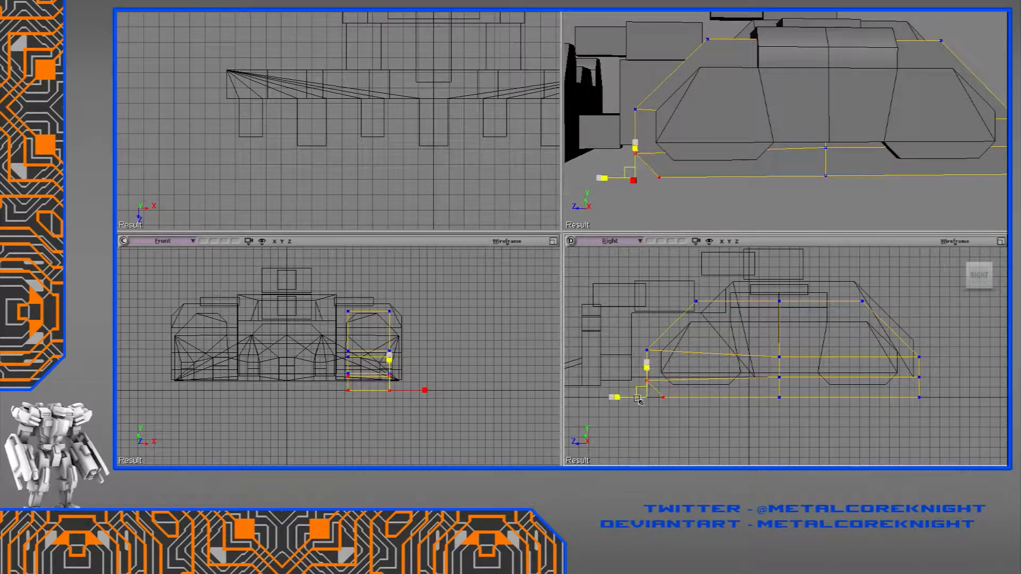
pyautogui.moveTo(635, 394); pyautogui.dragTo(631, 393)
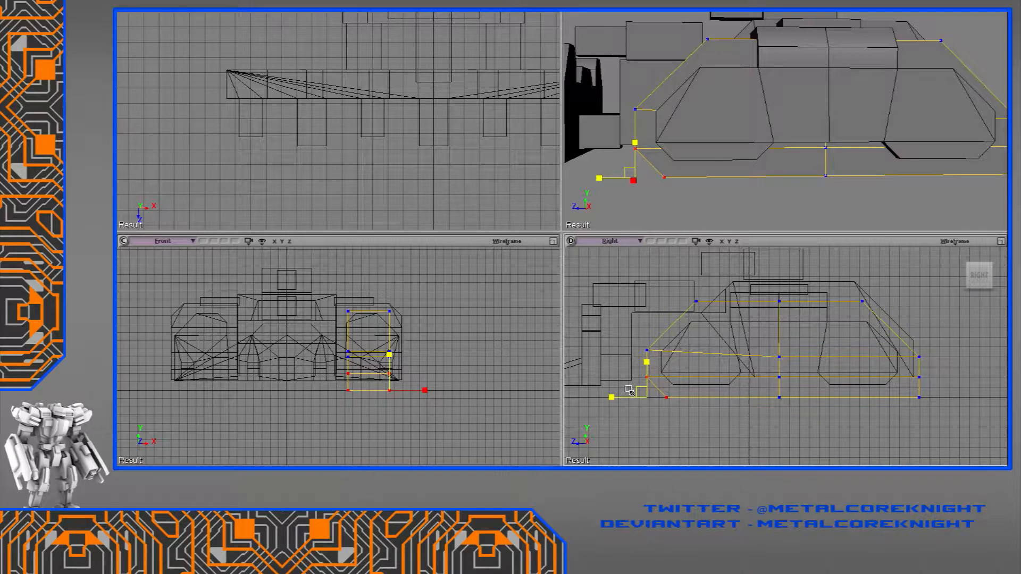
# Shift the front and bottom front points of the track block slightly forward.
pyautogui.moveTo(756, 164); pyautogui.dragTo(737, 154, button='middle')
pyautogui.scroll(-2, 740, 152)
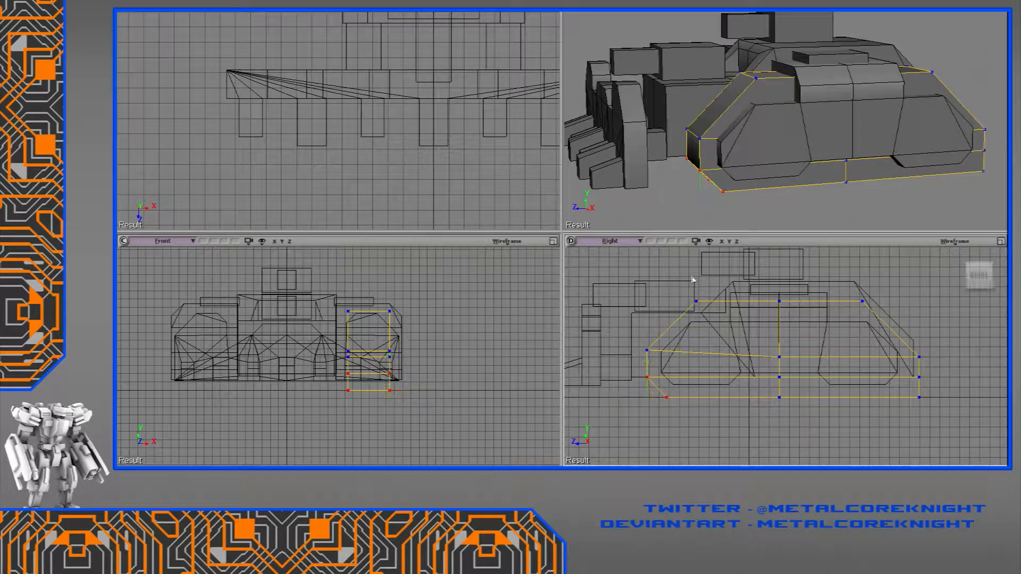
pyautogui.moveTo(629, 405); pyautogui.dragTo(627, 361)
pyautogui.press('Escape')
pyautogui.moveTo(726, 162); pyautogui.dragTo(745, 154, button='middle')
pyautogui.click(739, 295)
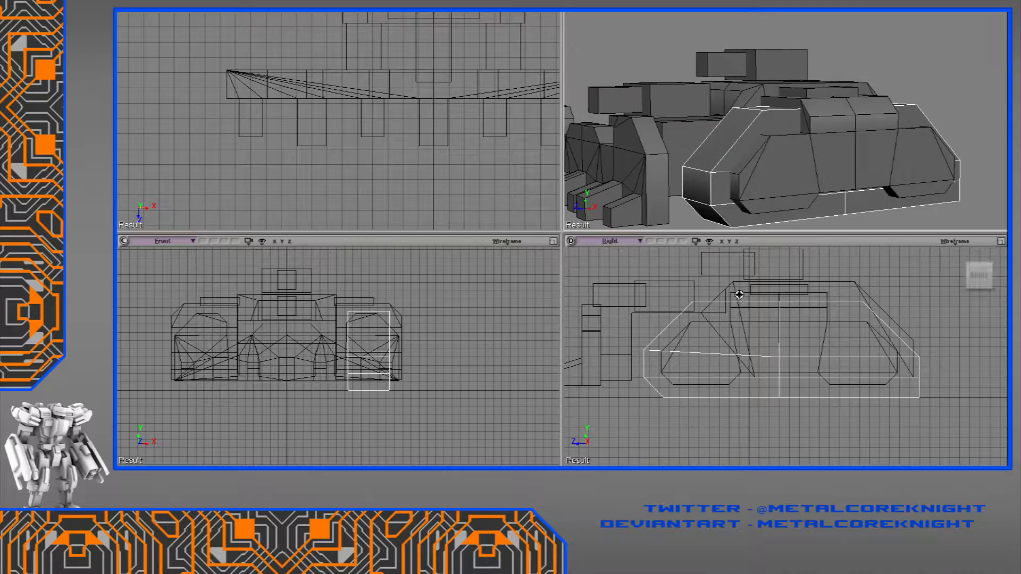
# Move the track block's front top points slightly forward and down, and lower the middle top points to the same height.
pyautogui.press('1')
pyautogui.click(693, 301)
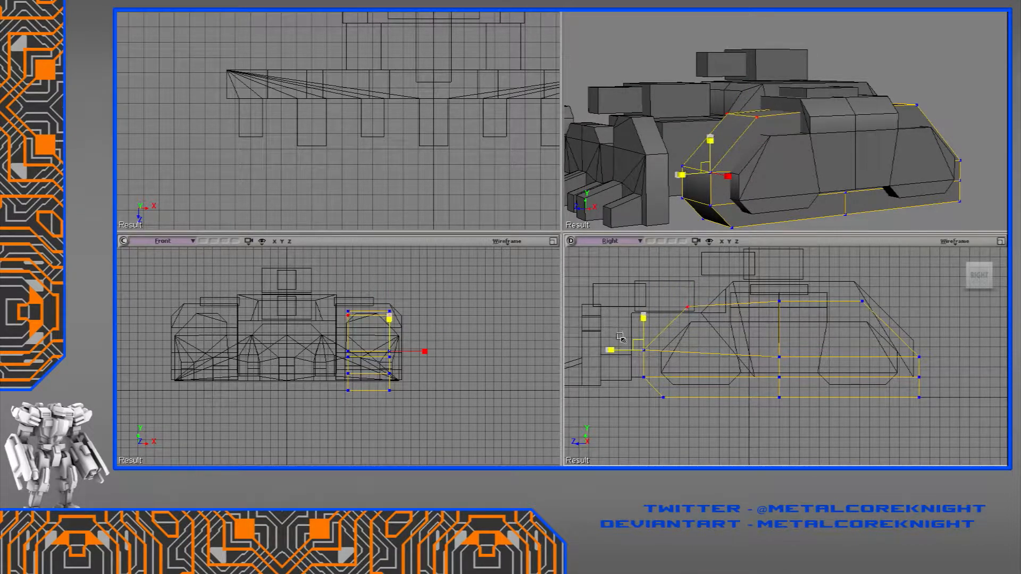
pyautogui.moveTo(902, 324); pyautogui.dragTo(911, 319)
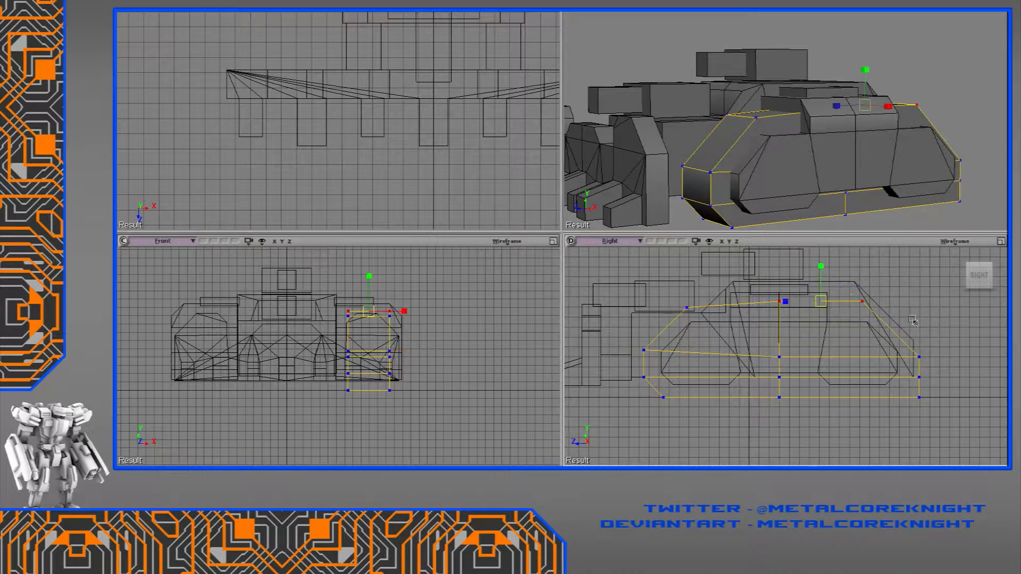
pyautogui.moveTo(788, 318); pyautogui.dragTo(687, 307)
# Examine how the reshaped track block fits against the hull and side armor.
pyautogui.press('s')
pyautogui.moveTo(763, 117); pyautogui.dragTo(762, 140, button='right')
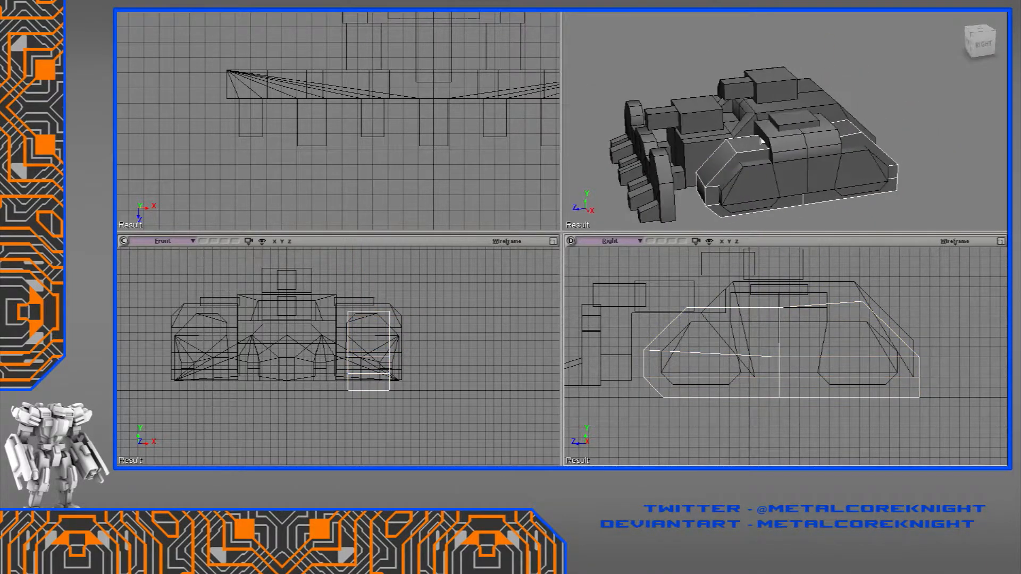
pyautogui.click(755, 125)
pyautogui.scroll(5, 760, 129)
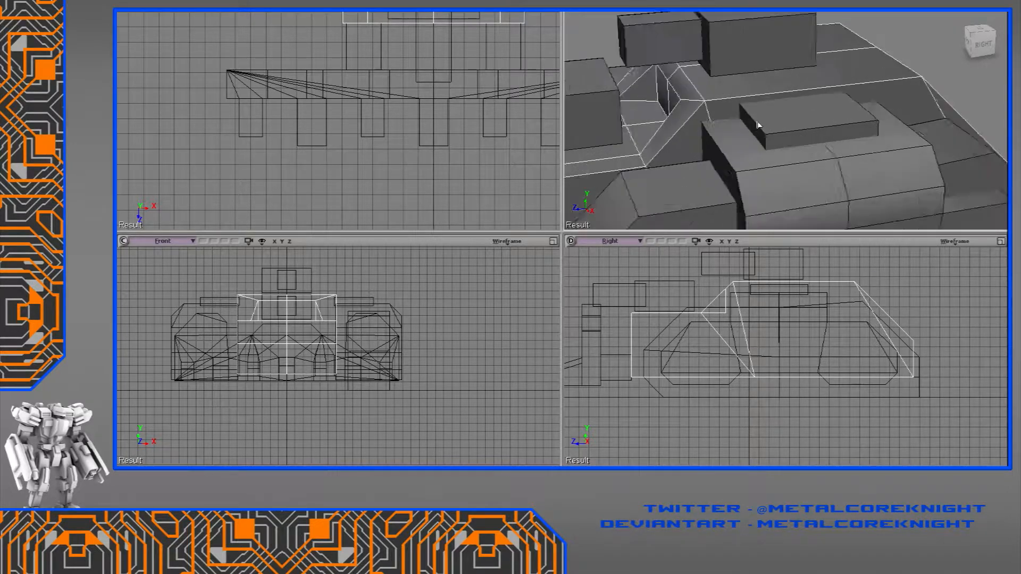
pyautogui.click(764, 165)
pyautogui.moveTo(743, 184); pyautogui.dragTo(652, 176)
pyautogui.click(685, 165)
pyautogui.press('s')
pyautogui.moveTo(755, 161); pyautogui.dragTo(839, 185, button='middle')
pyautogui.moveTo(839, 186); pyautogui.dragTo(841, 89)
pyautogui.click(913, 98)
# Delete the polygons of the track block's rear half, keeping the reshaped front half.
pyautogui.click(764, 393)
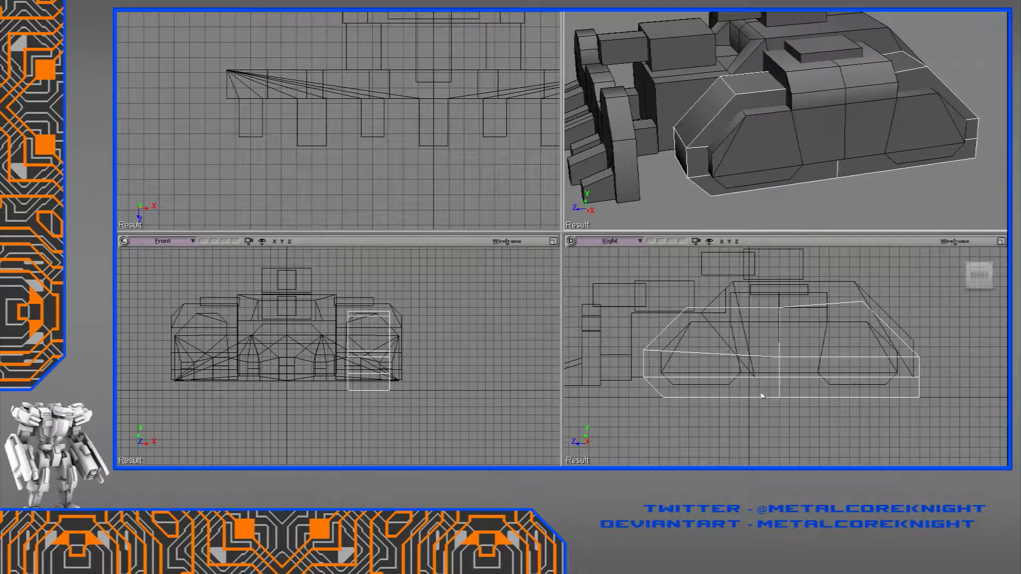
pyautogui.press('y')
pyautogui.moveTo(754, 280); pyautogui.dragTo(952, 428)
pyautogui.press('Delete')
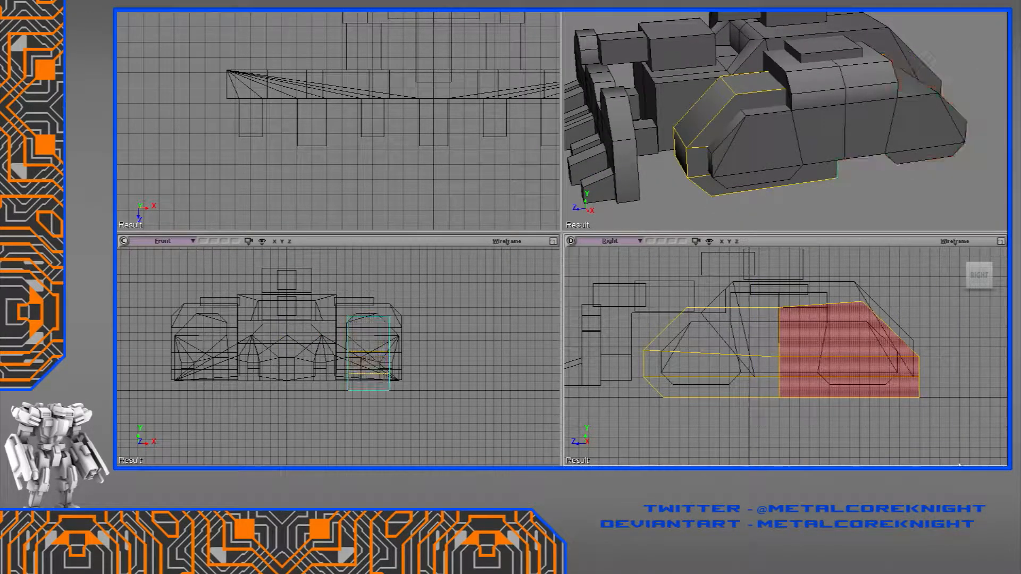
# Try to mirror the front half of the track block with Symmetrize Polygon across its local Z axis.
pyautogui.rightClick(731, 110)
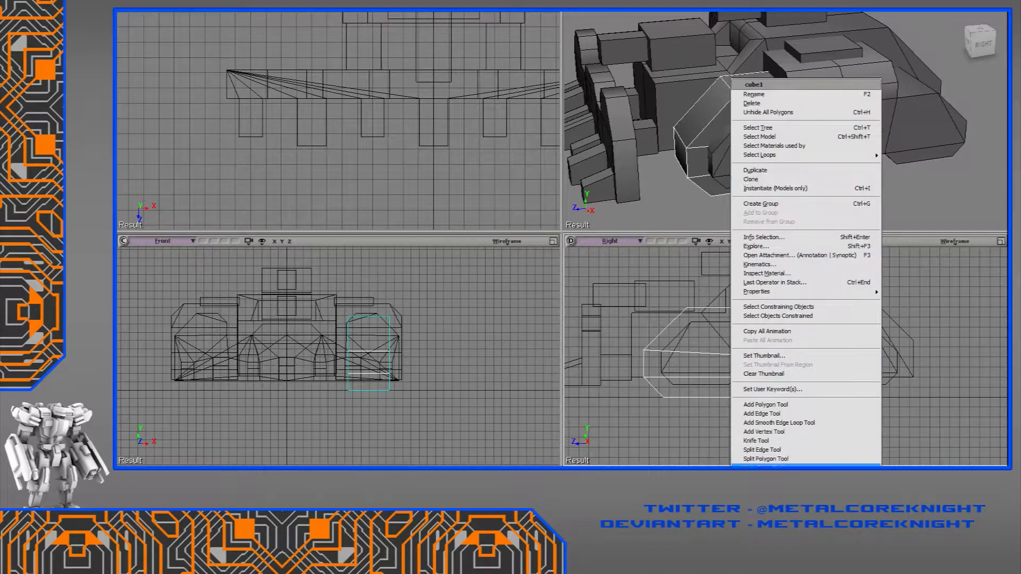
pyautogui.click(789, 201)
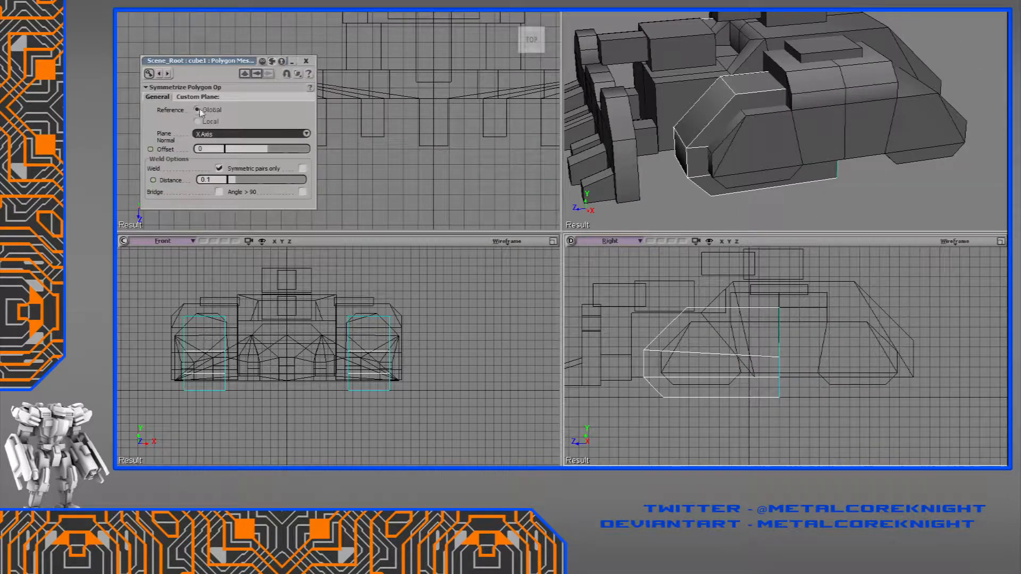
pyautogui.click(200, 133)
pyautogui.click(213, 155)
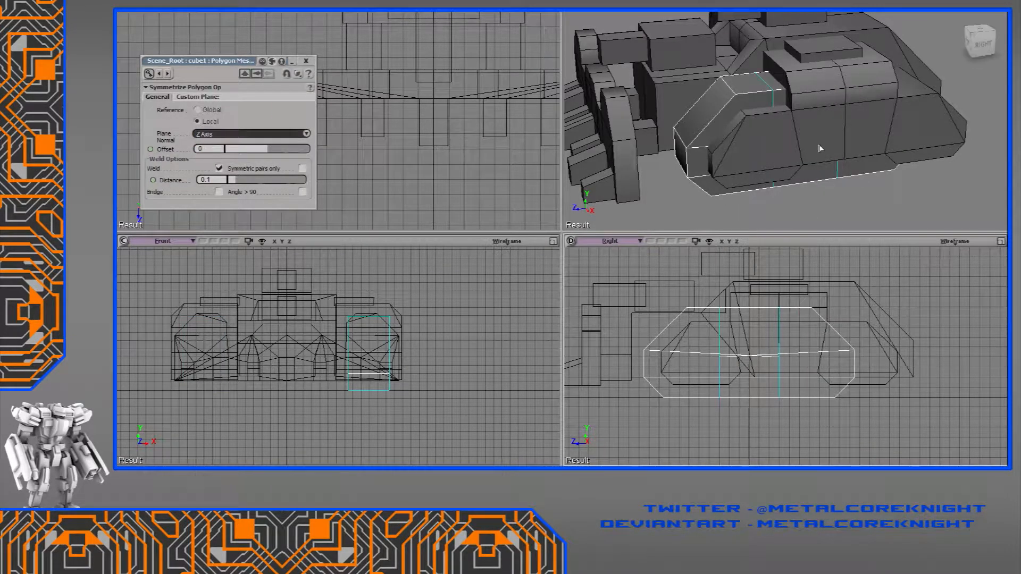
pyautogui.hotkey('ctrl', 'z')
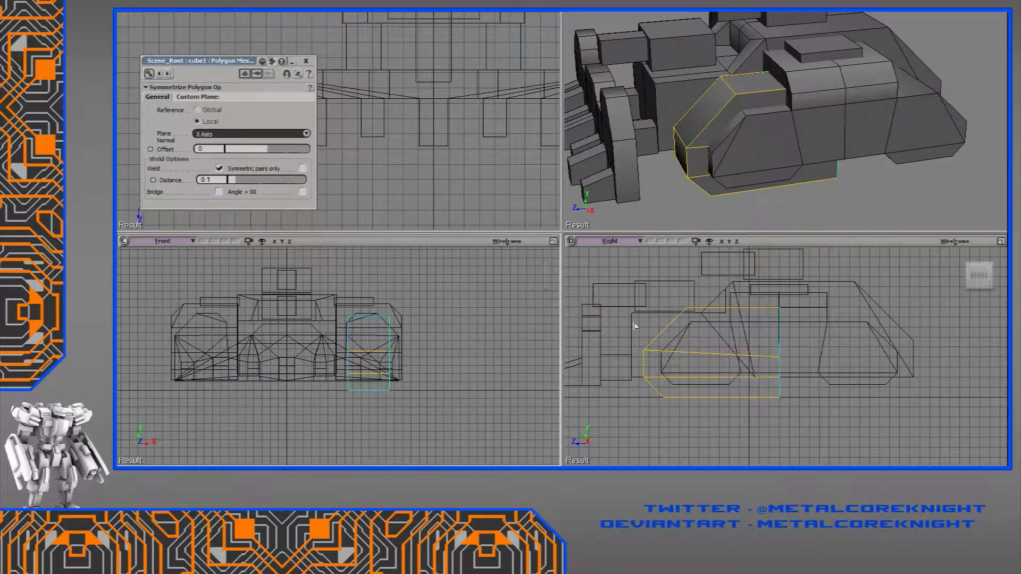
# Move the track block's center to its open rear edge along Z.
pyautogui.press('v')
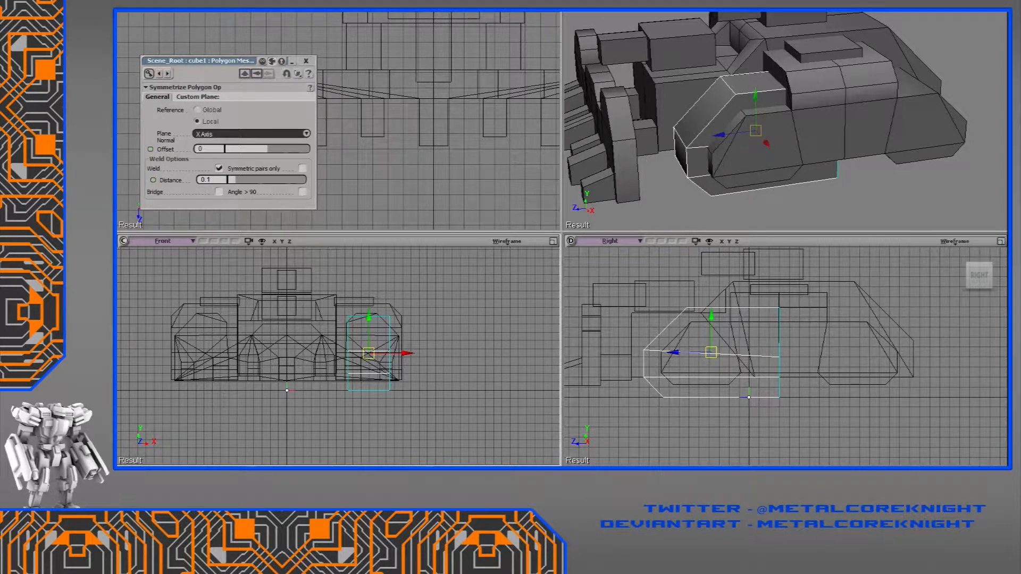
pyautogui.keyDown('ctrl'); pyautogui.moveTo(749, 397); pyautogui.dragTo(779, 398); pyautogui.keyUp('ctrl')
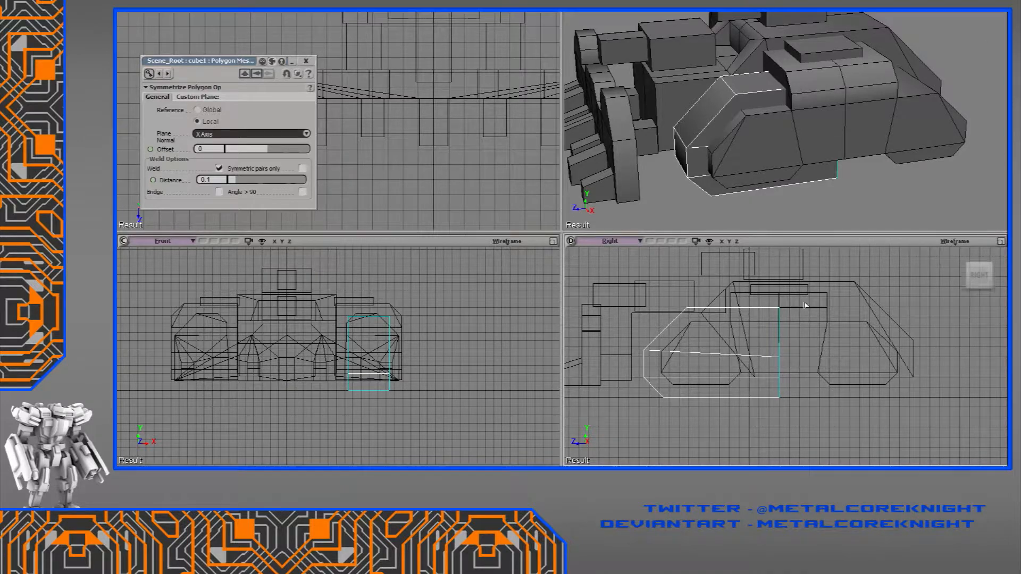
pyautogui.scroll(5, 820, 346)
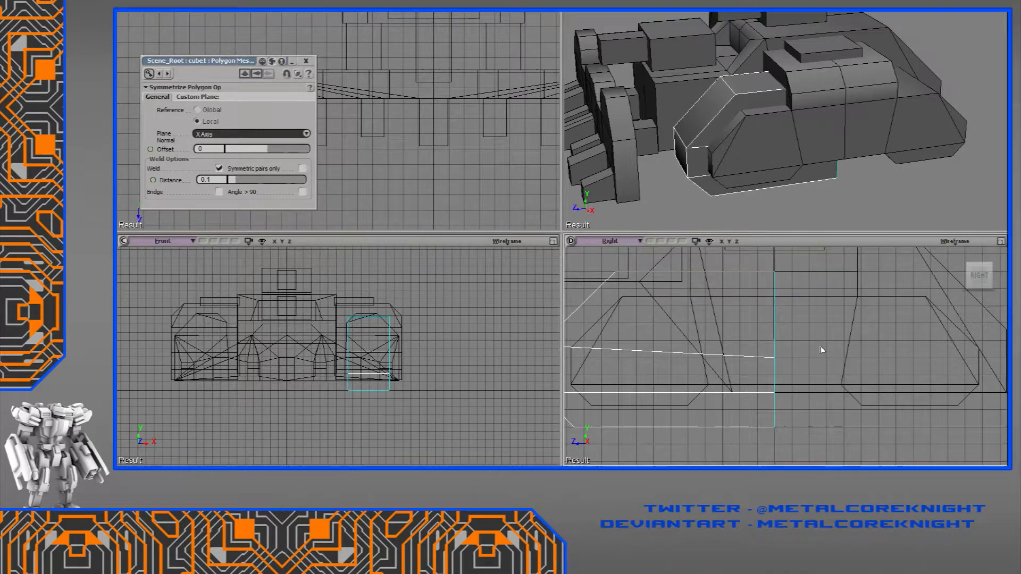
pyautogui.scroll(-4, 822, 350)
# Select the side armor together with the track block and delete the rear half polygons of the armor.
pyautogui.click(799, 326)
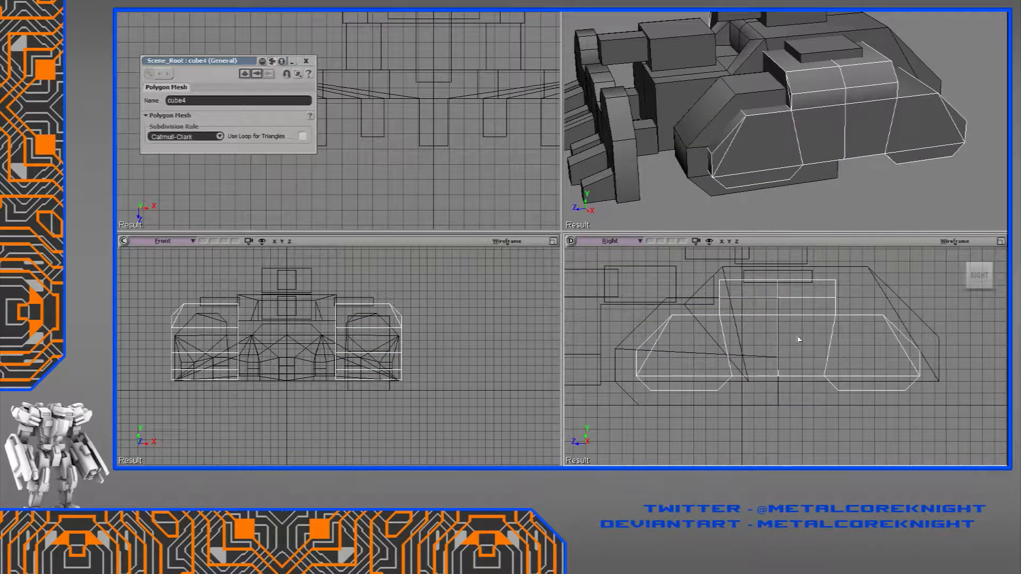
pyautogui.keyDown('shift'); pyautogui.click(779, 363); pyautogui.keyUp('shift')
pyautogui.press('t')
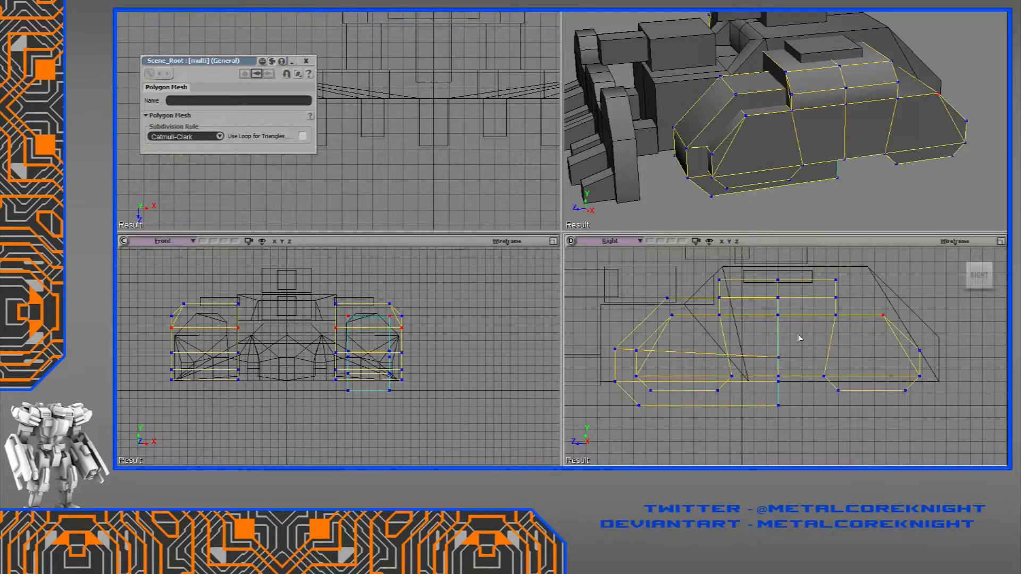
pyautogui.moveTo(790, 271); pyautogui.dragTo(762, 445)
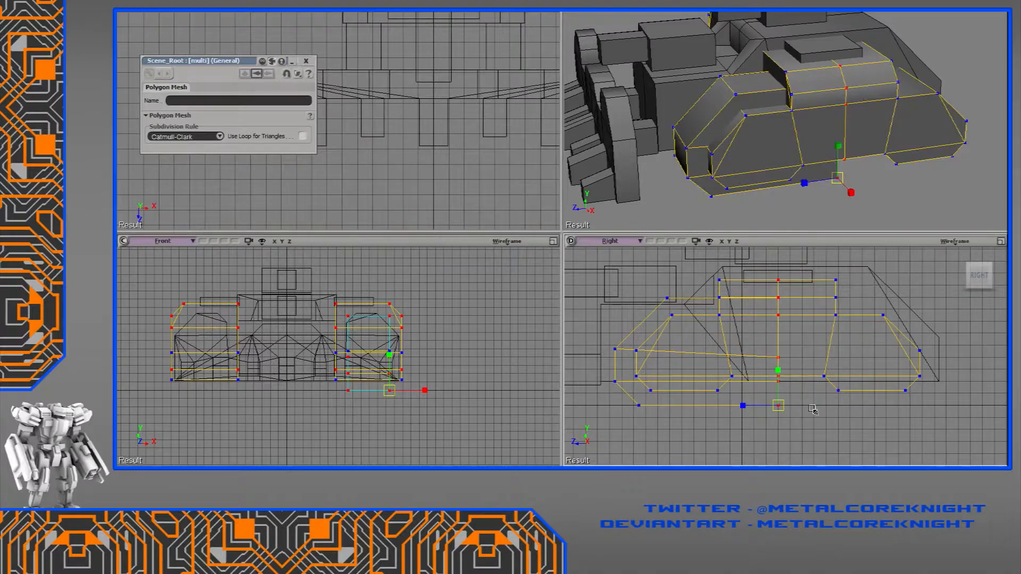
pyautogui.press('space')
pyautogui.scroll(-1, 872, 415)
pyautogui.press('y')
pyautogui.moveTo(910, 411); pyautogui.dragTo(777, 258)
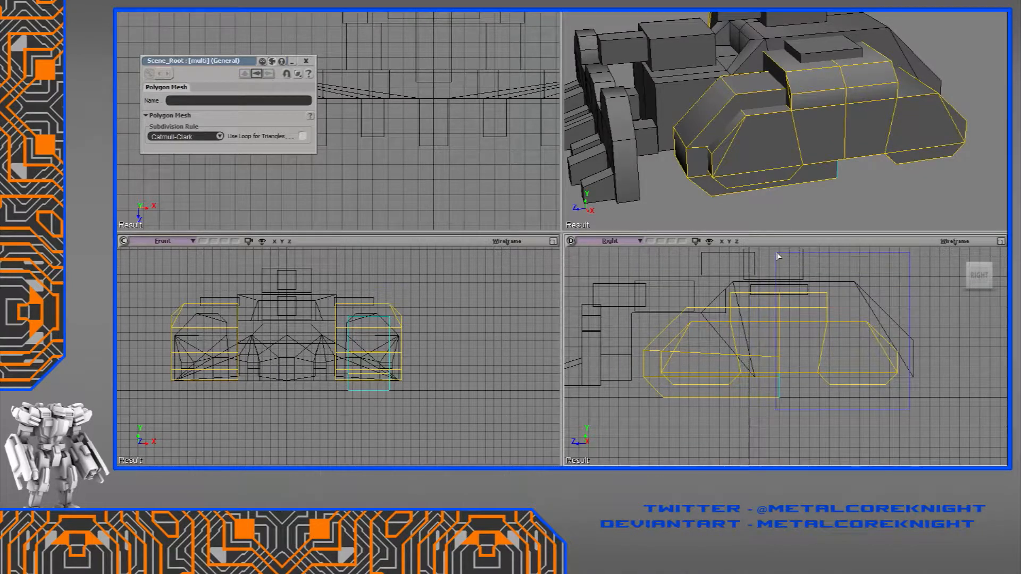
pyautogui.press('Delete')
# Move the side armor's center to its open rear edge along Z.
pyautogui.click(775, 318)
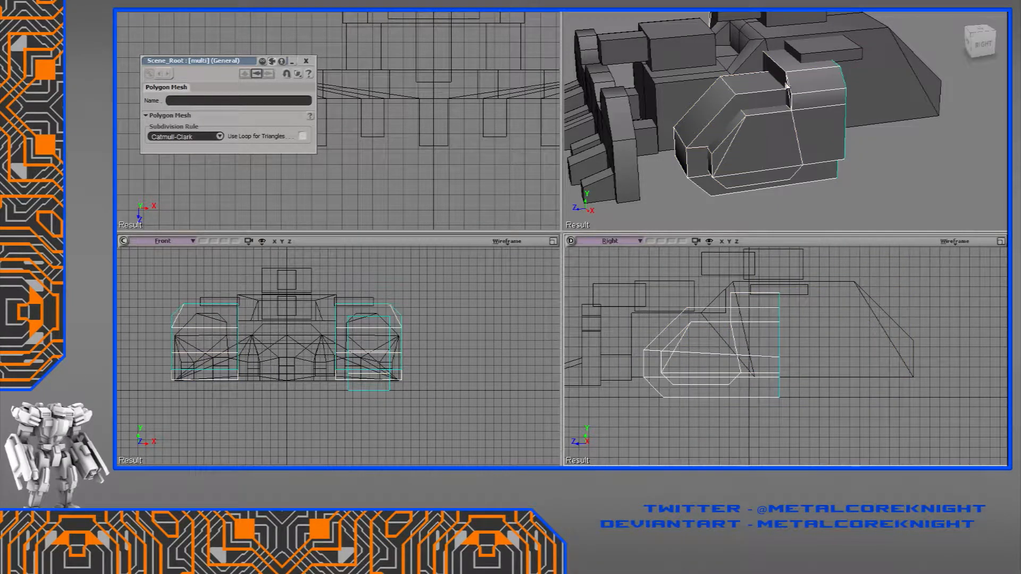
pyautogui.press('v')
pyautogui.press('t')
pyautogui.keyDown('ctrl'); pyautogui.moveTo(780, 373); pyautogui.dragTo(780, 373); pyautogui.keyUp('ctrl')
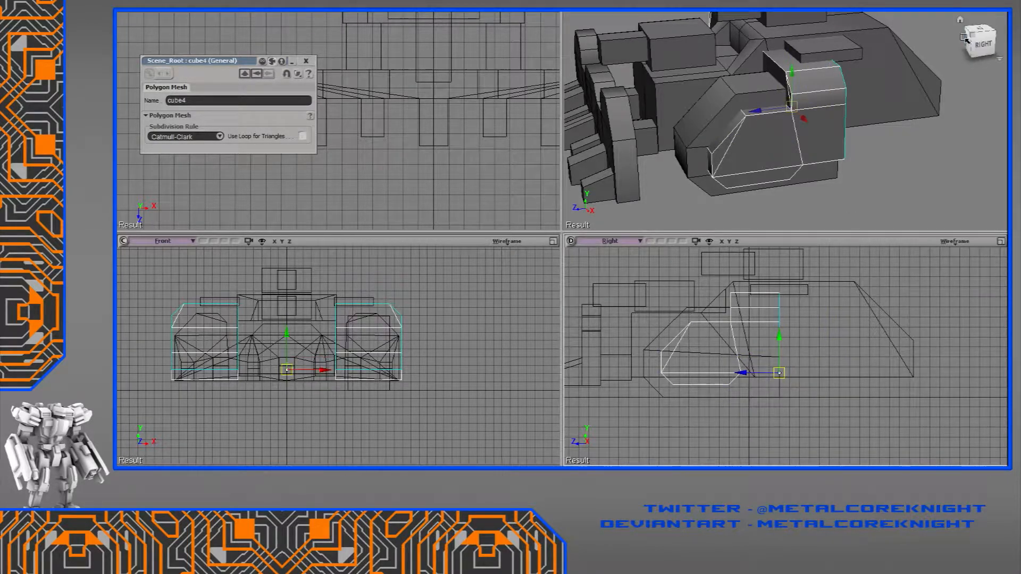
pyautogui.press('space')
# Symmetrize the side armor and track block polygons together across their local Z axis to rebuild both rear halves.
pyautogui.keyDown('shift'); pyautogui.click(757, 404); pyautogui.keyUp('shift')
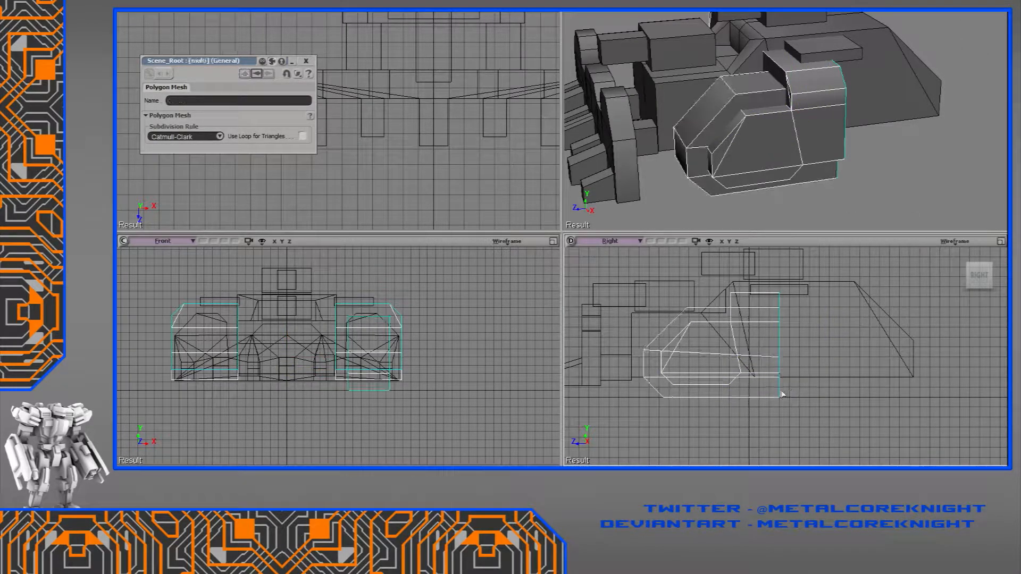
pyautogui.rightClick(793, 80)
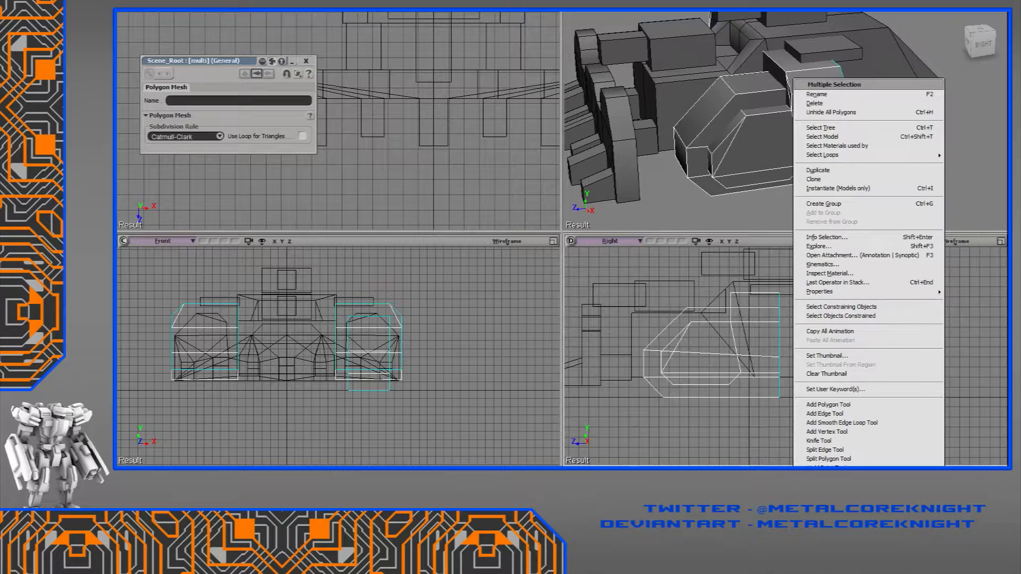
pyautogui.click(830, 486)
pyautogui.click(208, 133)
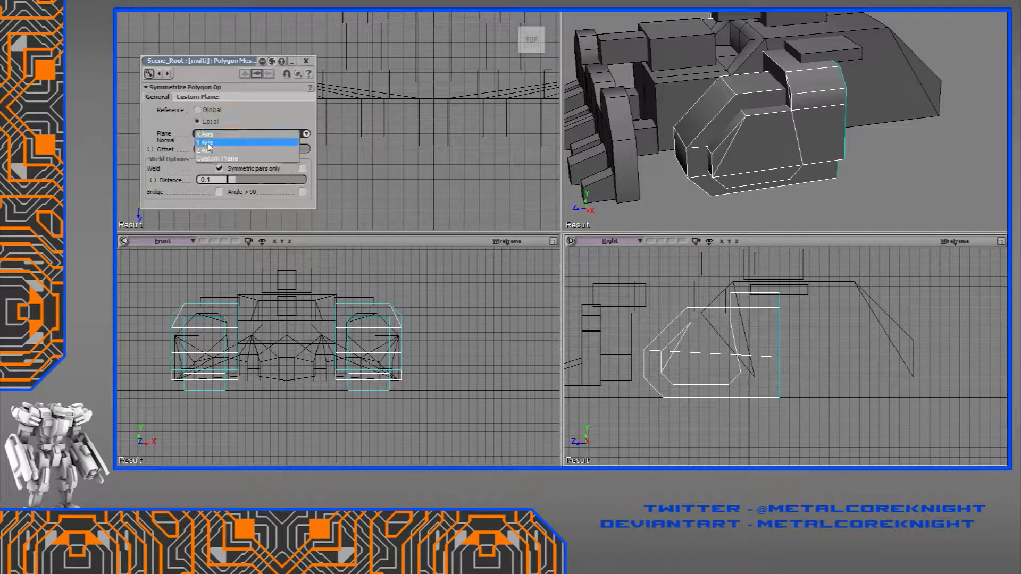
pyautogui.click(208, 148)
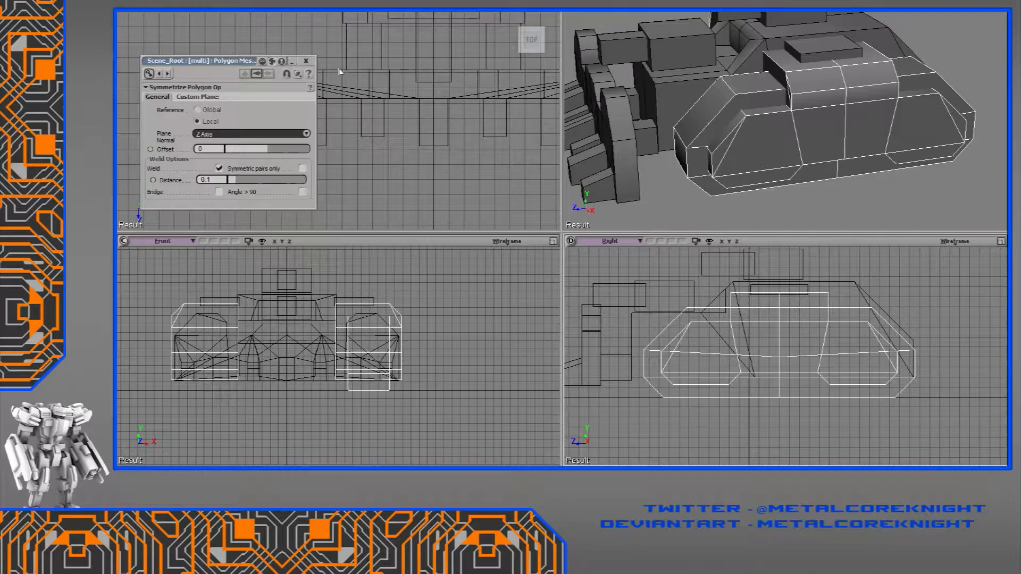
pyautogui.click(307, 61)
# Inset the hull's rear deck and rear slope polygons by duplicating them and scaling them narrower along X.
pyautogui.click(835, 194)
pyautogui.moveTo(834, 193); pyautogui.dragTo(764, 178)
pyautogui.click(823, 141)
pyautogui.click(799, 134)
pyautogui.click(721, 113)
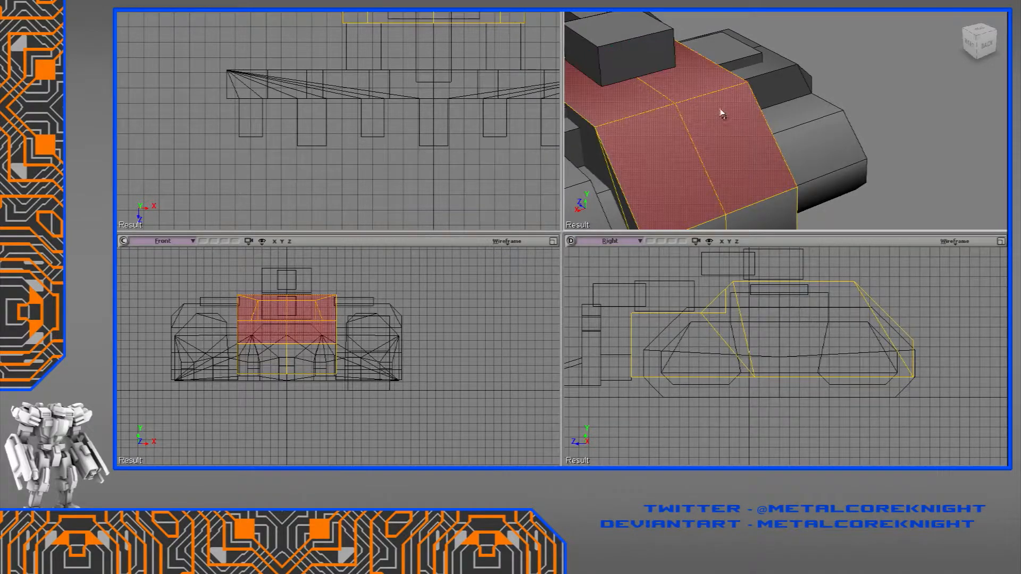
pyautogui.press('w')
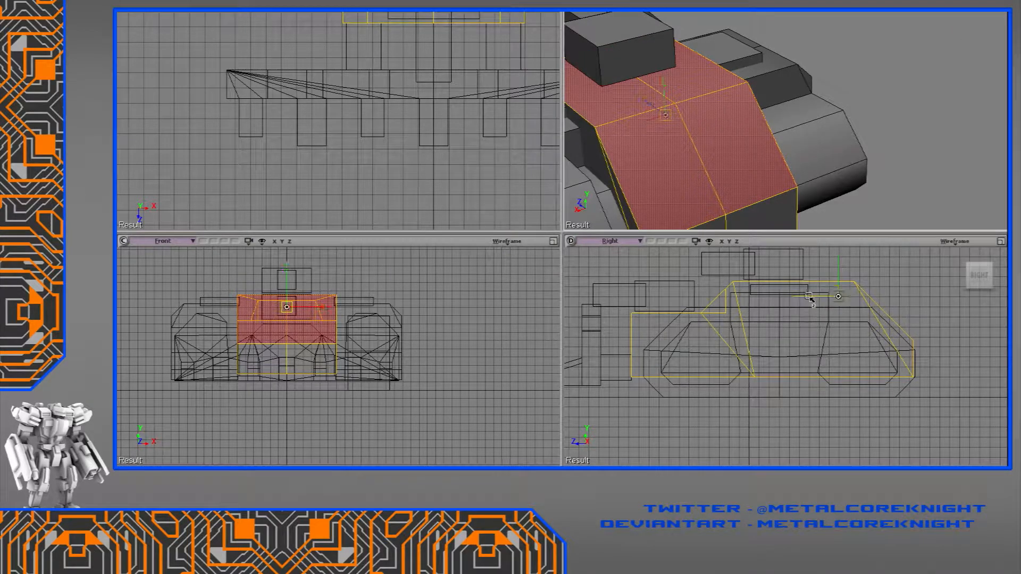
pyautogui.moveTo(851, 287); pyautogui.dragTo(853, 281)
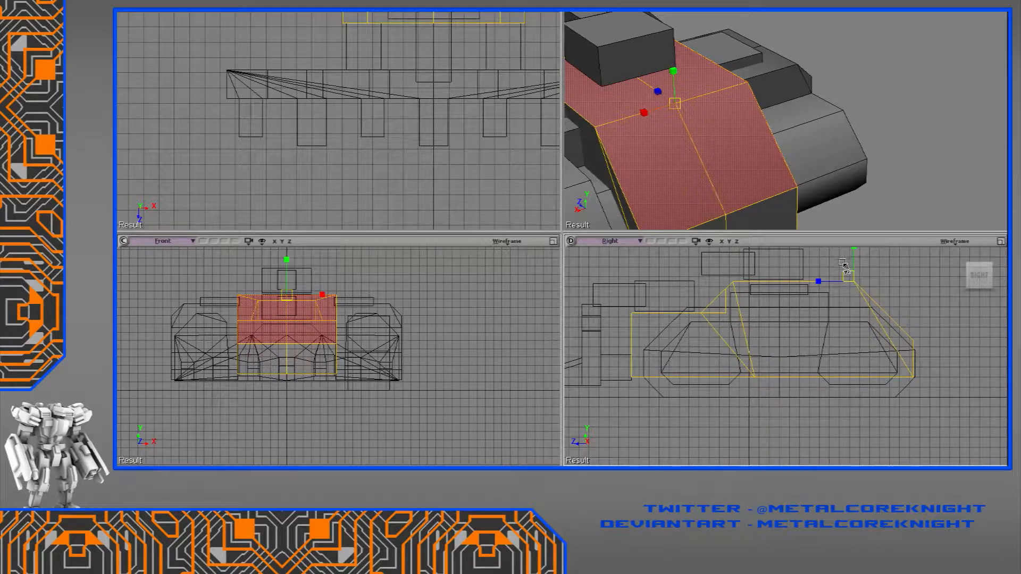
pyautogui.moveTo(844, 266); pyautogui.dragTo(852, 280)
pyautogui.moveTo(644, 113); pyautogui.dragTo(675, 110)
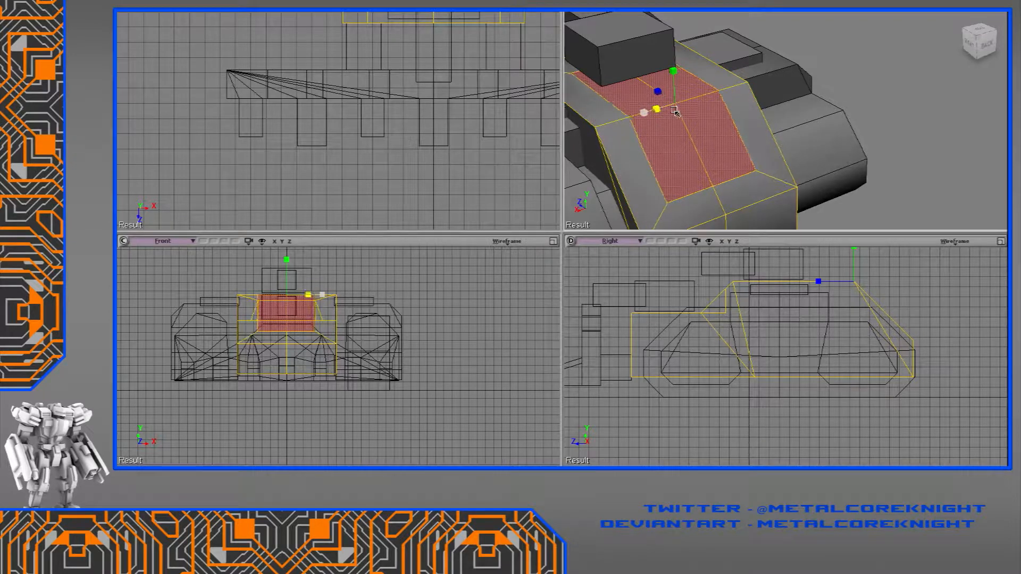
# Shift the inset's front points rearward along the deck and delete the inset polygons to open the rear hull.
pyautogui.press('a')
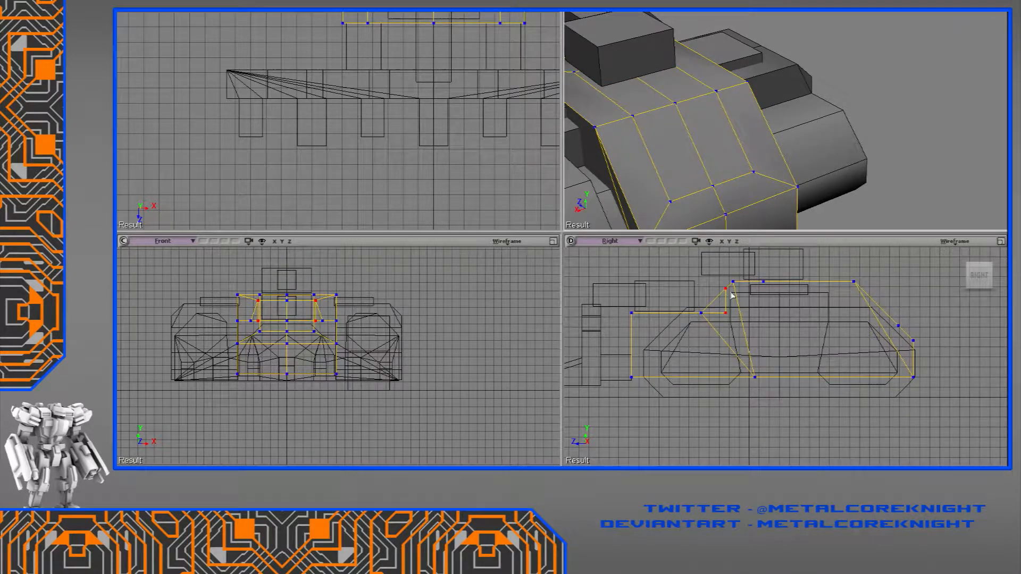
pyautogui.moveTo(782, 264); pyautogui.dragTo(806, 279)
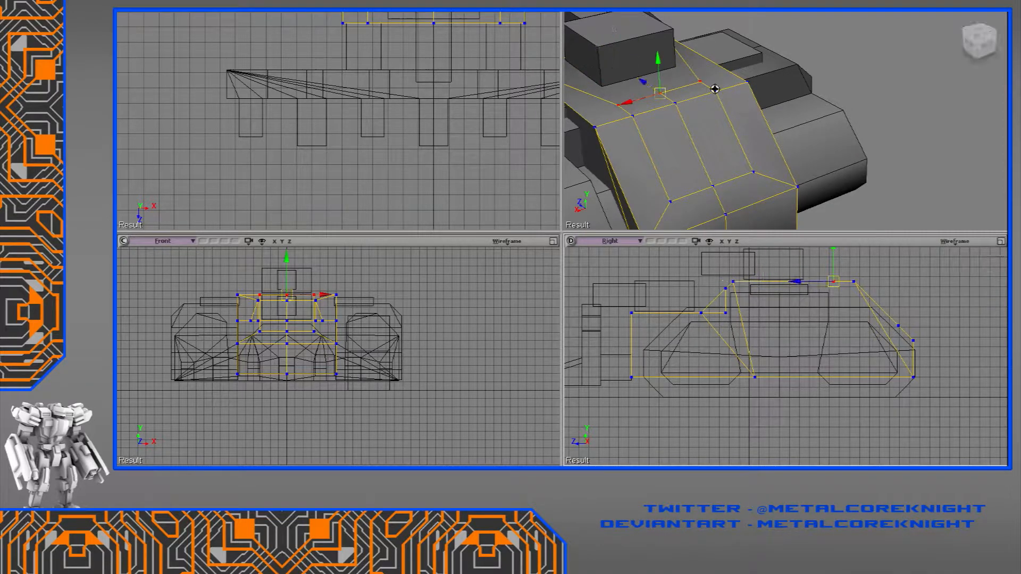
pyautogui.moveTo(716, 89); pyautogui.dragTo(721, 101, button='right')
pyautogui.press('m')
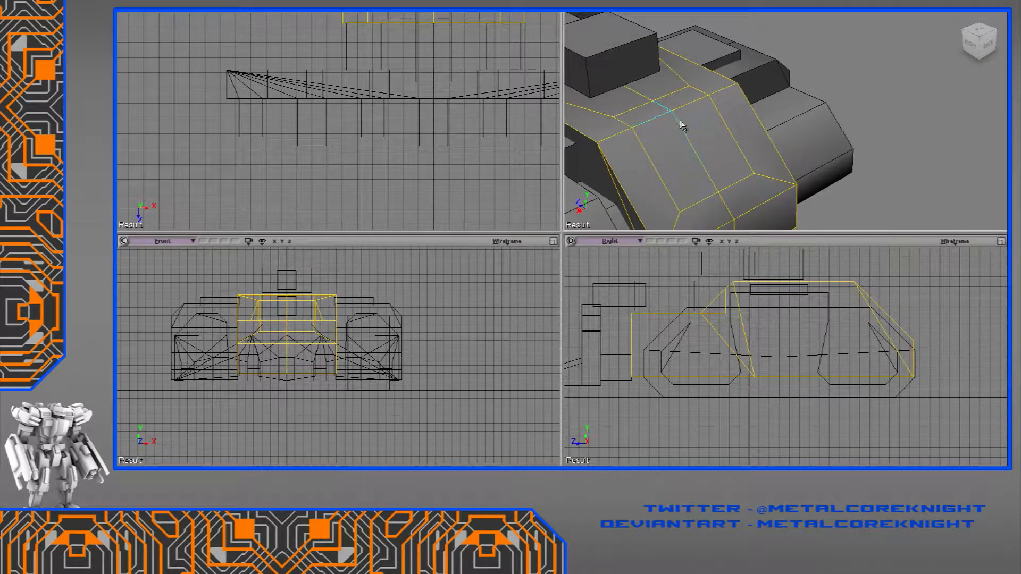
pyautogui.click(686, 120)
pyautogui.press('Delete')
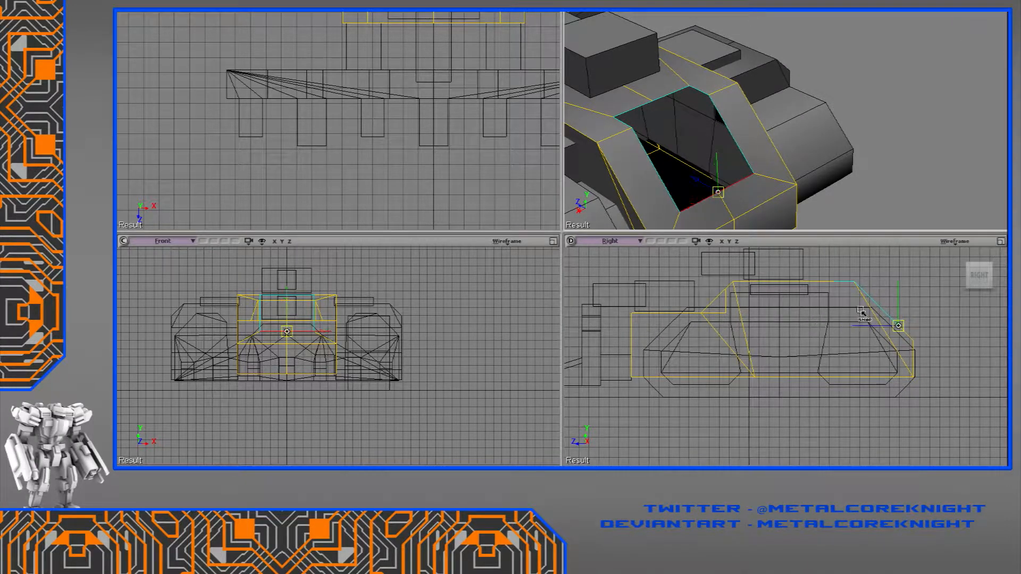
# Extrude the lower rear edge of the hull opening forward to form a short ledge.
pyautogui.keyDown('ctrl'); pyautogui.moveTo(836, 280); pyautogui.dragTo(830, 288); pyautogui.keyUp('ctrl')
pyautogui.press('t')
pyautogui.press('w')
pyautogui.moveTo(822, 303); pyautogui.dragTo(817, 304)
pyautogui.press('space')
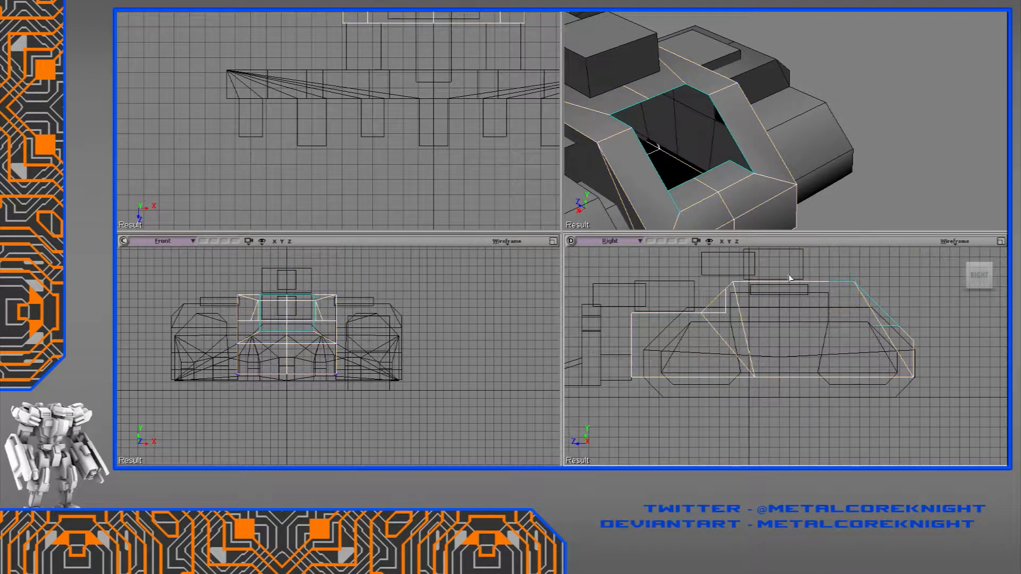
# Fill the hull opening with recessed polygons between the ledge and the deck edge on both sides of the center line.
pyautogui.press('m')
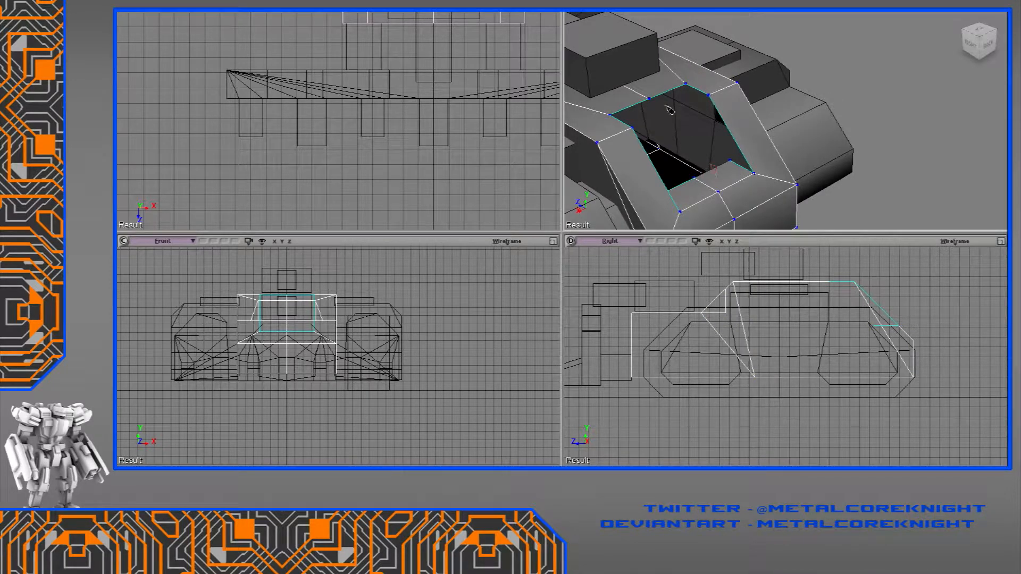
pyautogui.click(670, 110)
pyautogui.moveTo(670, 110); pyautogui.dragTo(704, 75, button='middle')
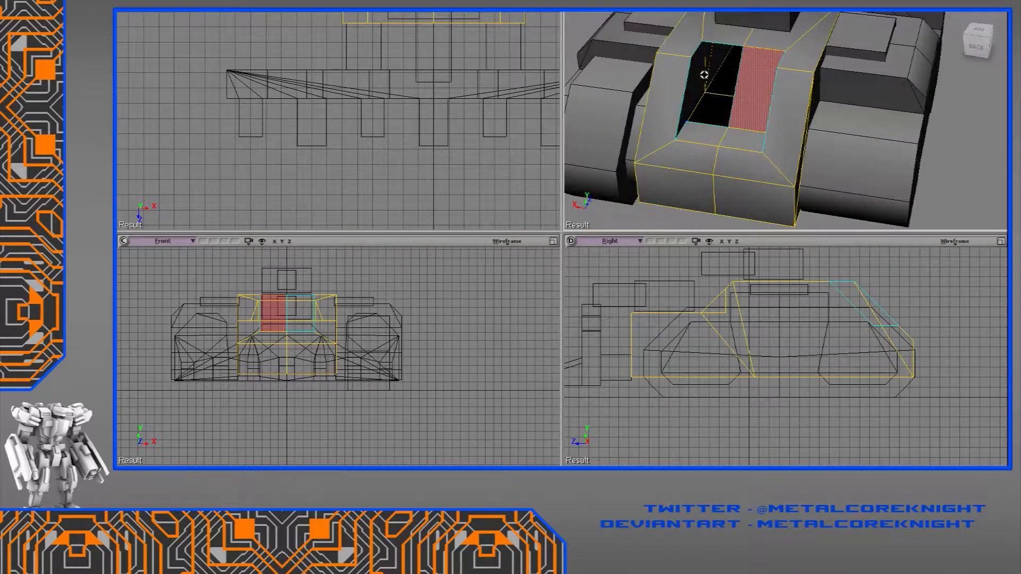
pyautogui.click(706, 116)
pyautogui.click(692, 103)
pyautogui.moveTo(691, 104); pyautogui.dragTo(708, 74, button='middle')
pyautogui.press('Escape')
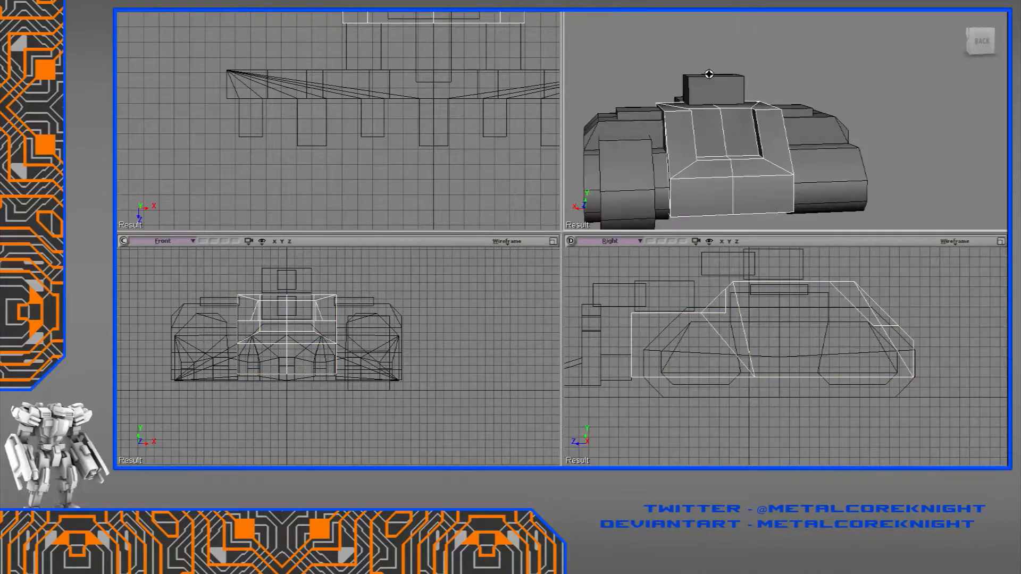
# Select the side armor and delete its half on the hull's negative X side.
pyautogui.moveTo(706, 134); pyautogui.dragTo(776, 189, button='middle')
pyautogui.click(670, 168)
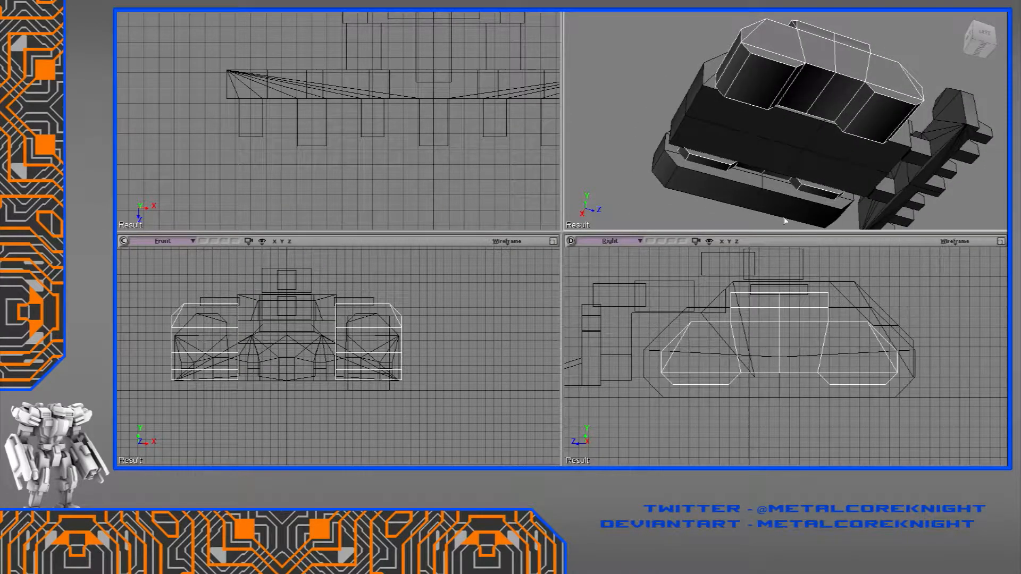
pyautogui.moveTo(720, 164); pyautogui.dragTo(797, 227, button='middle')
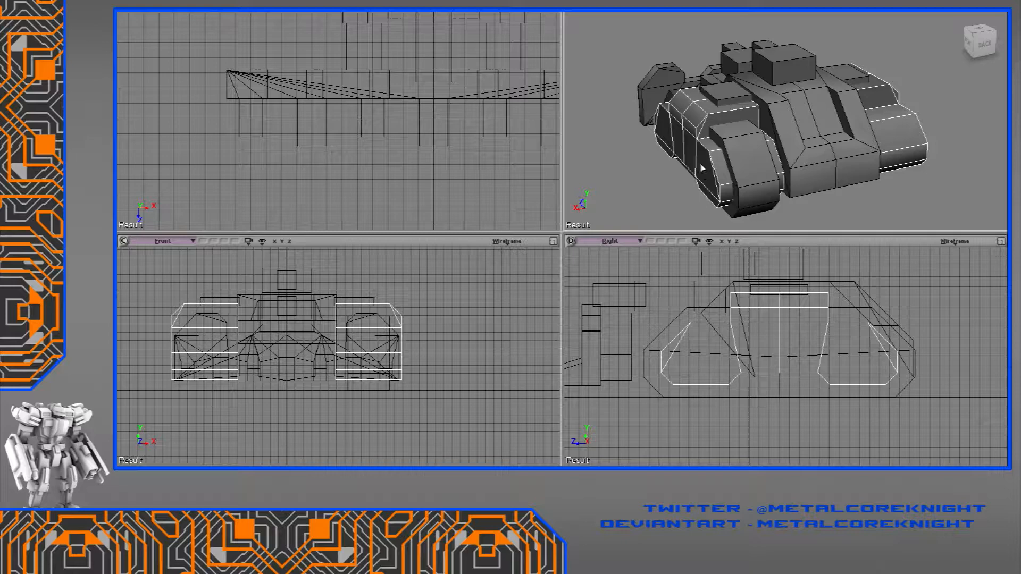
pyautogui.moveTo(718, 162); pyautogui.dragTo(822, 133, button='middle')
pyautogui.scroll(5, 819, 123)
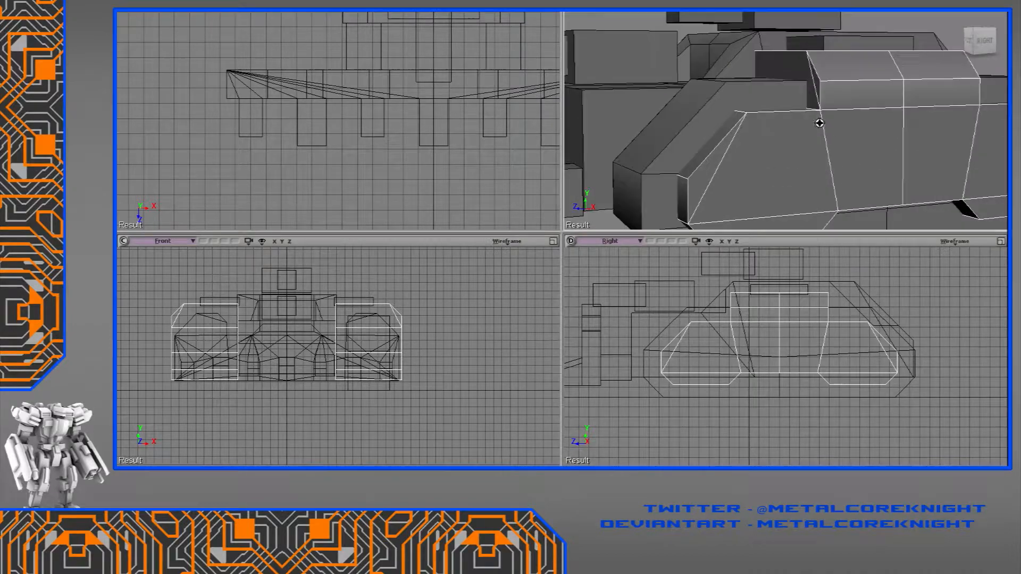
pyautogui.moveTo(337, 326); pyautogui.dragTo(296, 364, button='middle')
pyautogui.scroll(4, 368, 366)
pyautogui.scroll(-5, 366, 366)
pyautogui.press('y')
pyautogui.scroll(-1, 338, 357)
pyautogui.moveTo(239, 331); pyautogui.dragTo(165, 435)
pyautogui.press('Delete')
# Widen the side armor's upper outer bevel by scaling its top points about the virtual outer corner.
pyautogui.scroll(4, 384, 330)
pyautogui.moveTo(386, 329); pyautogui.dragTo(367, 346, button='middle')
pyautogui.scroll(3, 367, 348)
pyautogui.press('t')
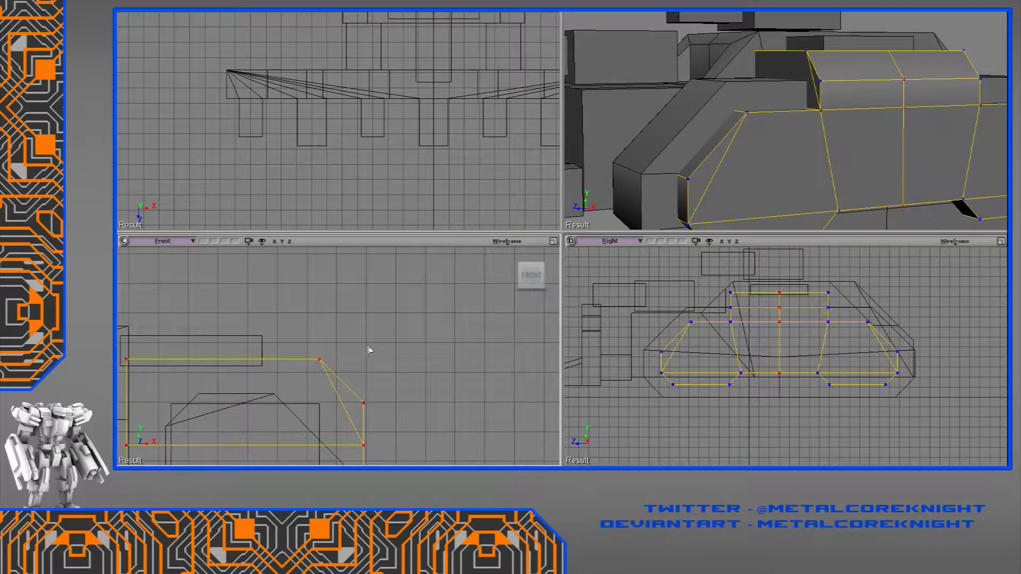
pyautogui.moveTo(312, 420); pyautogui.dragTo(310, 417)
pyautogui.keyDown('alt'); pyautogui.moveTo(367, 374); pyautogui.dragTo(366, 329); pyautogui.keyUp('alt')
pyautogui.press('s')
pyautogui.moveTo(787, 64); pyautogui.dragTo(893, 60, button='right')
pyautogui.moveTo(893, 60); pyautogui.dragTo(747, 98)
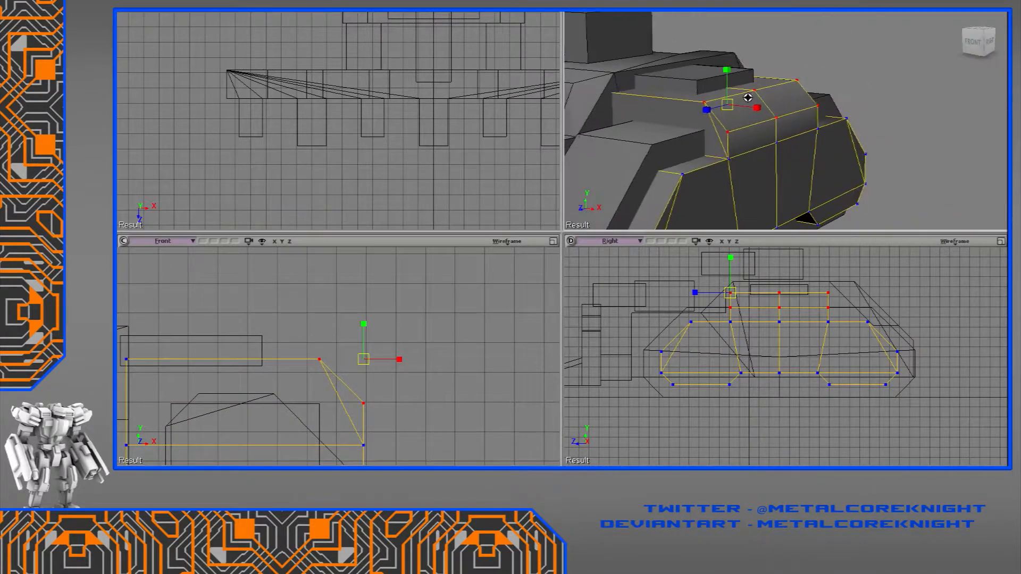
pyautogui.moveTo(748, 98); pyautogui.dragTo(819, 74, button='right')
pyautogui.moveTo(833, 74); pyautogui.dragTo(831, 31)
pyautogui.scroll(-4, 828, 54)
pyautogui.moveTo(830, 89); pyautogui.dragTo(733, 90, button='right')
pyautogui.scroll(4, 744, 119)
pyautogui.press('space')
pyautogui.scroll(-2, 709, 113)
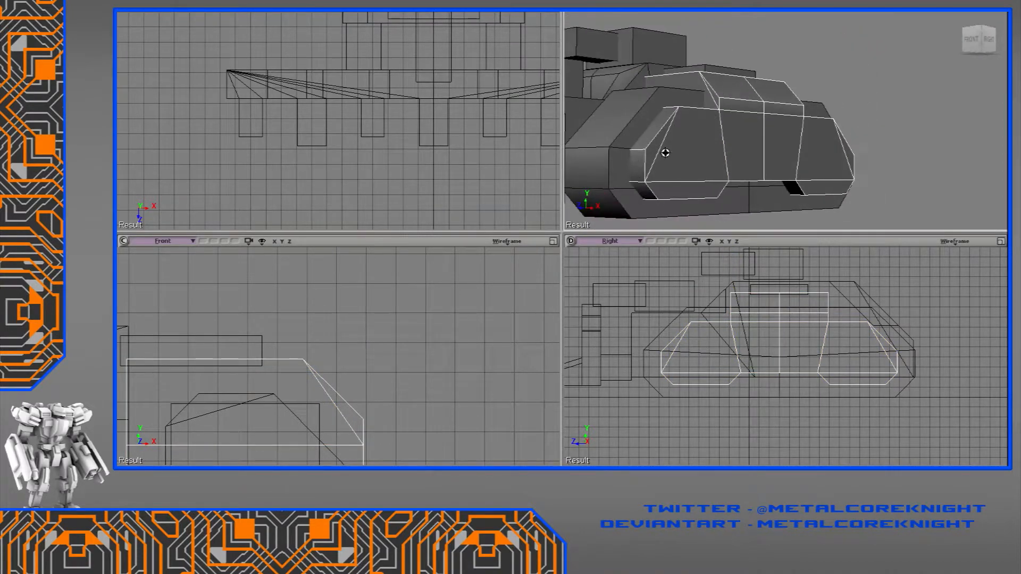
# Inset the track block's side polygons and delete the inner ones to leave an open rim around the block.
pyautogui.click(627, 180)
pyautogui.press('u')
pyautogui.moveTo(787, 347)
pyautogui.mouseDown()
pyautogui.moveTo(741, 369)
pyautogui.moveTo(764, 387)
pyautogui.mouseUp()
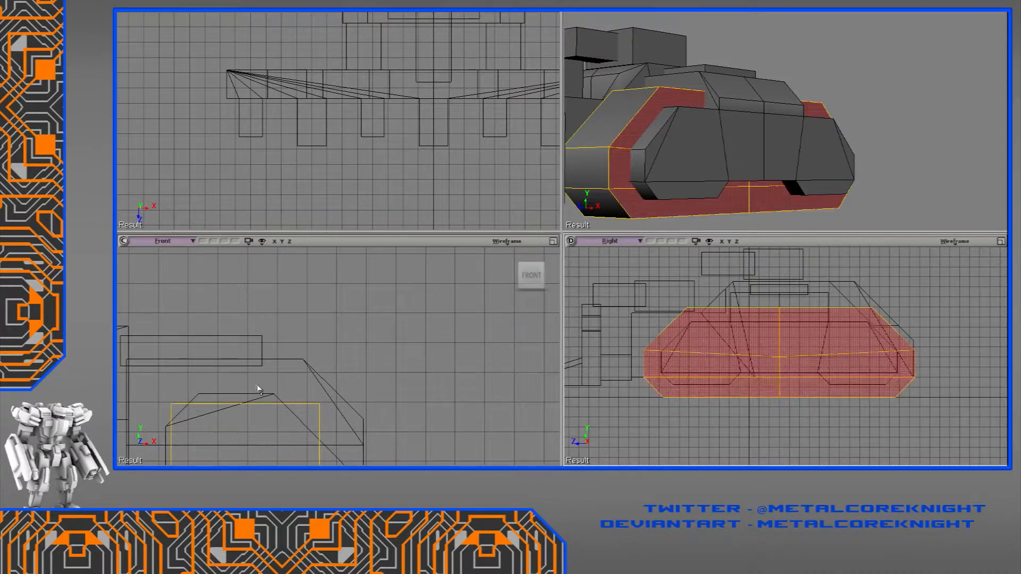
pyautogui.scroll(-3, 341, 355)
pyautogui.moveTo(664, 106); pyautogui.dragTo(791, 160, button='right')
pyautogui.moveTo(846, 114)
pyautogui.mouseDown()
pyautogui.moveTo(809, 101)
pyautogui.moveTo(827, 109)
pyautogui.mouseUp()
pyautogui.press('x')
pyautogui.hotkey('ctrl', 'd')
pyautogui.moveTo(773, 354); pyautogui.dragTo(769, 376)
pyautogui.press('Delete')
pyautogui.press('s')
pyautogui.scroll(-3, 834, 211)
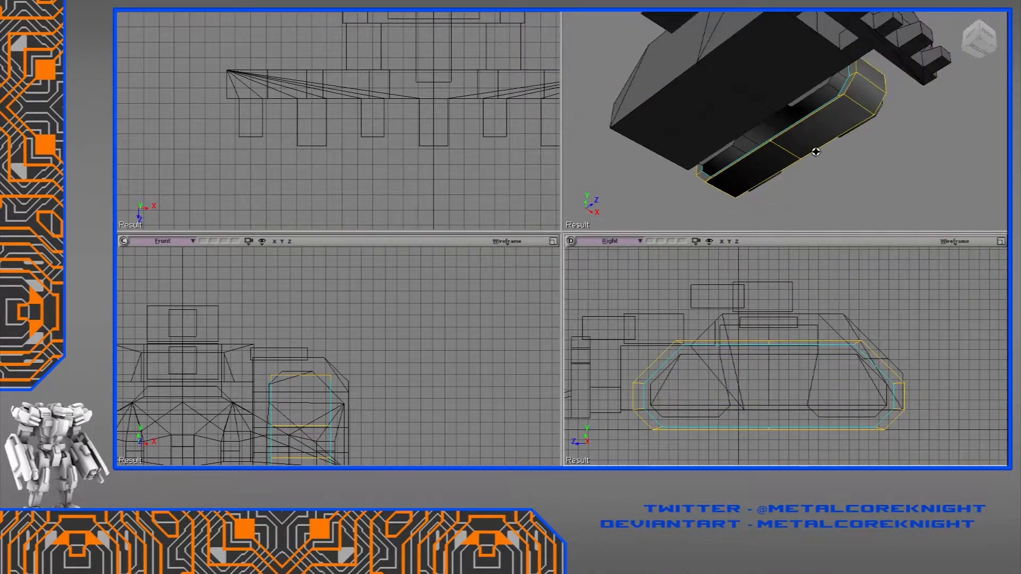
# Delete the rear half of the track block's rim.
pyautogui.moveTo(823, 153); pyautogui.dragTo(789, 78, button='right')
pyautogui.scroll(3, 788, 78)
pyautogui.moveTo(788, 77); pyautogui.dragTo(796, 112)
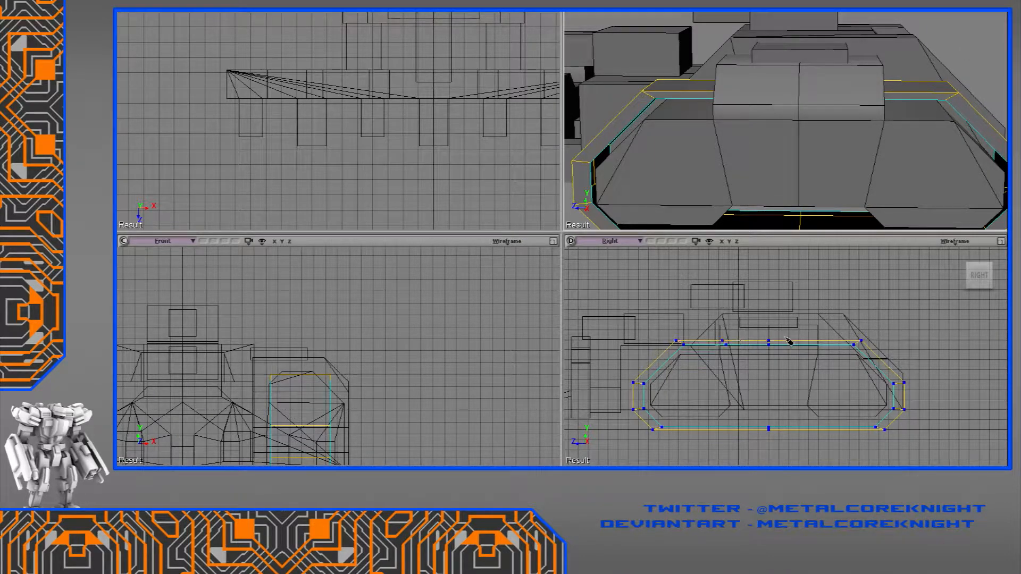
pyautogui.moveTo(758, 317); pyautogui.dragTo(920, 460)
pyautogui.press('Delete')
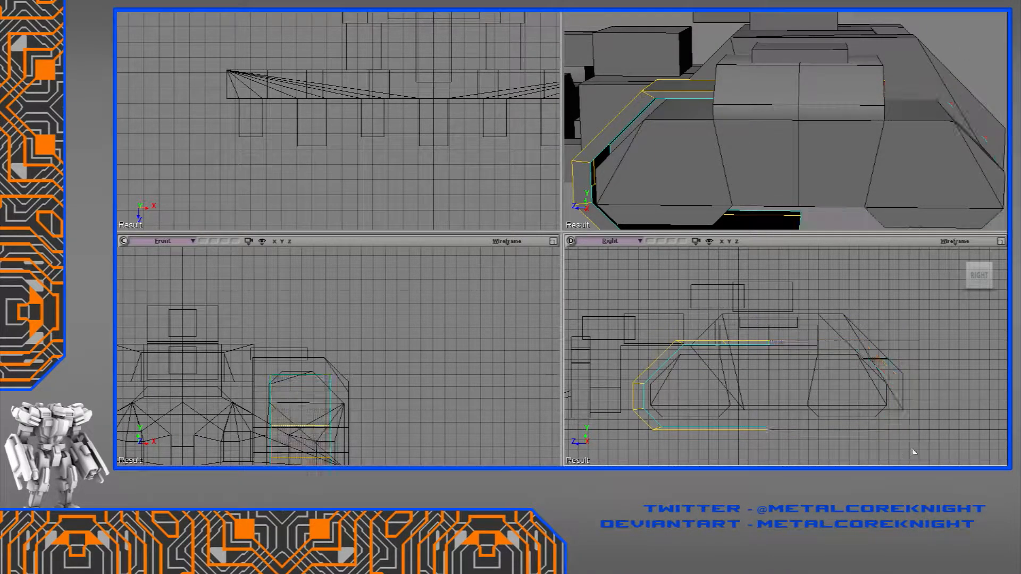
# Snap the intermediate points of the track's top strip to the side armor's raised front edge along Z.
pyautogui.moveTo(727, 377); pyautogui.dragTo(717, 376)
pyautogui.press('c')
pyautogui.press('x')
pyautogui.press('v')
pyautogui.moveTo(732, 99); pyautogui.dragTo(771, 118, button='right')
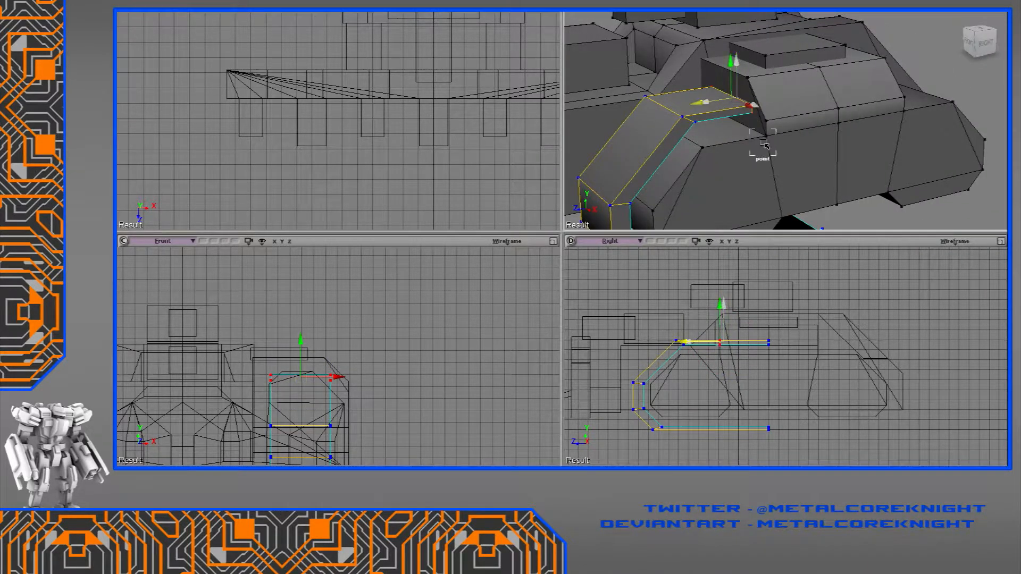
# Delete the track's top strip points that lie inside the raised side armor.
pyautogui.moveTo(779, 355); pyautogui.dragTo(713, 360)
pyautogui.scroll(3, 776, 352)
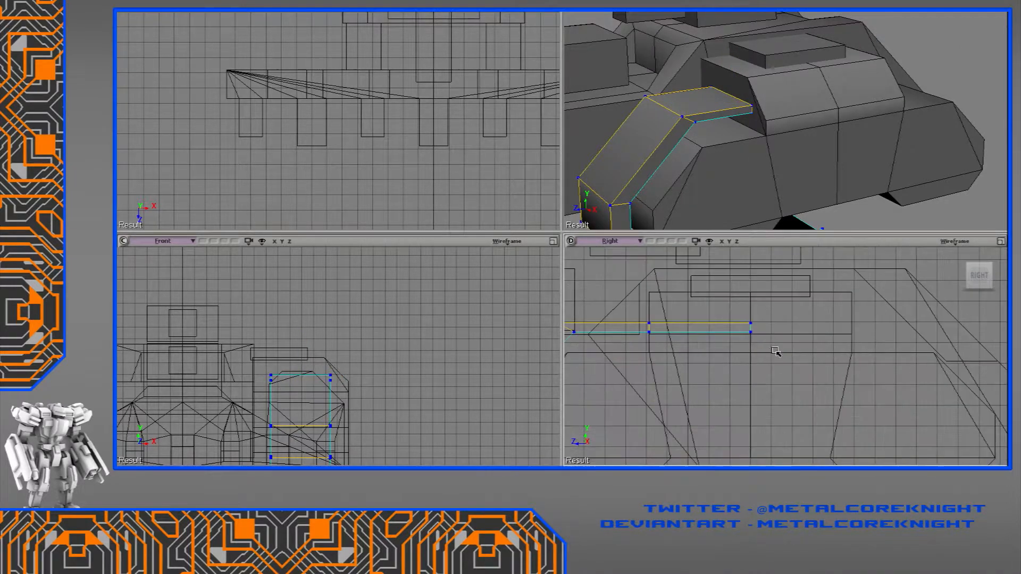
pyautogui.press('y')
pyautogui.moveTo(778, 318); pyautogui.dragTo(710, 371)
pyautogui.press('Delete')
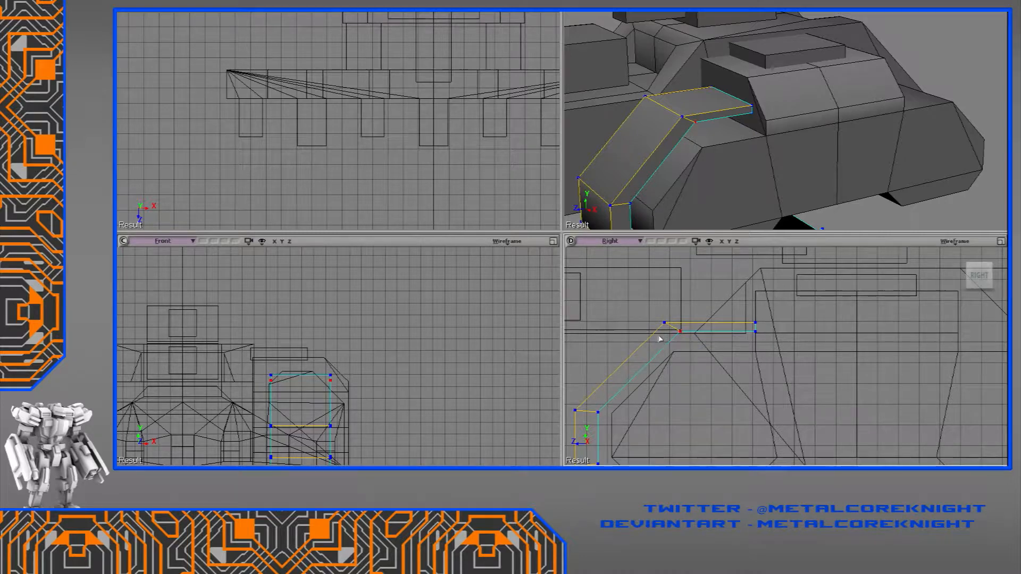
# Snap the inner rim points of the track's top strip down to the side armor's upper edge.
pyautogui.press('v')
pyautogui.moveTo(651, 349); pyautogui.dragTo(673, 351)
pyautogui.press('t')
pyautogui.moveTo(771, 344); pyautogui.dragTo(740, 335)
pyautogui.keyDown('ctrl'); pyautogui.moveTo(734, 63); pyautogui.dragTo(766, 141); pyautogui.keyUp('ctrl')
pyautogui.press('space')
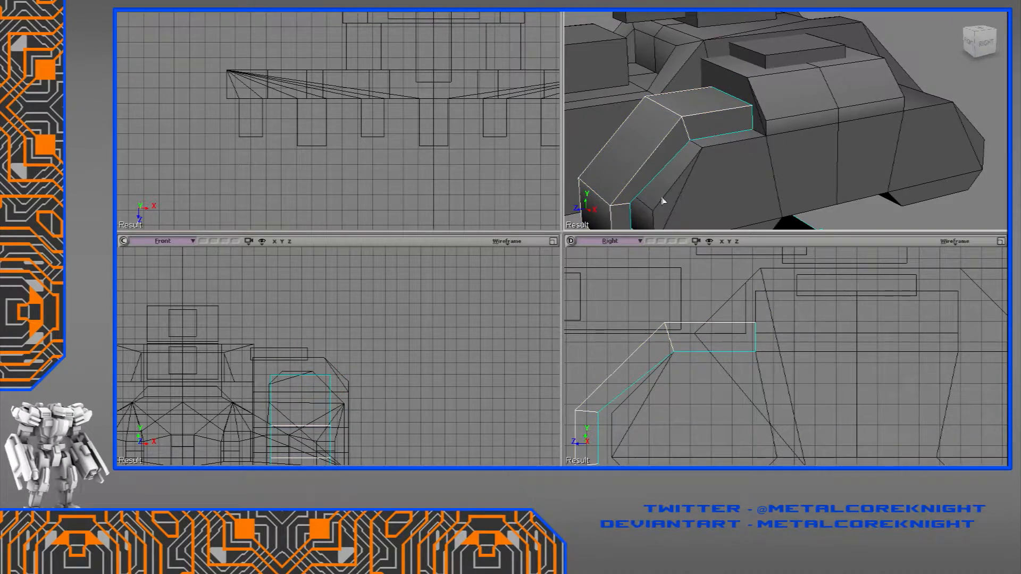
# Snap the track rim's inner front and bottom points to the outline of the side armor's lower front section.
pyautogui.moveTo(679, 170); pyautogui.dragTo(711, 78, button='middle')
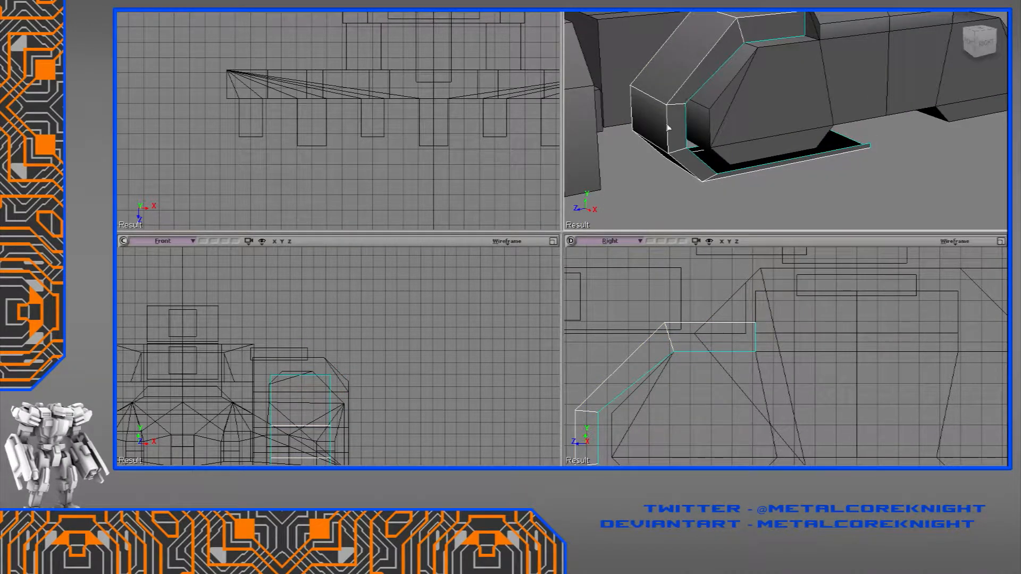
pyautogui.moveTo(701, 99); pyautogui.dragTo(668, 62, button='middle')
pyautogui.click(691, 101)
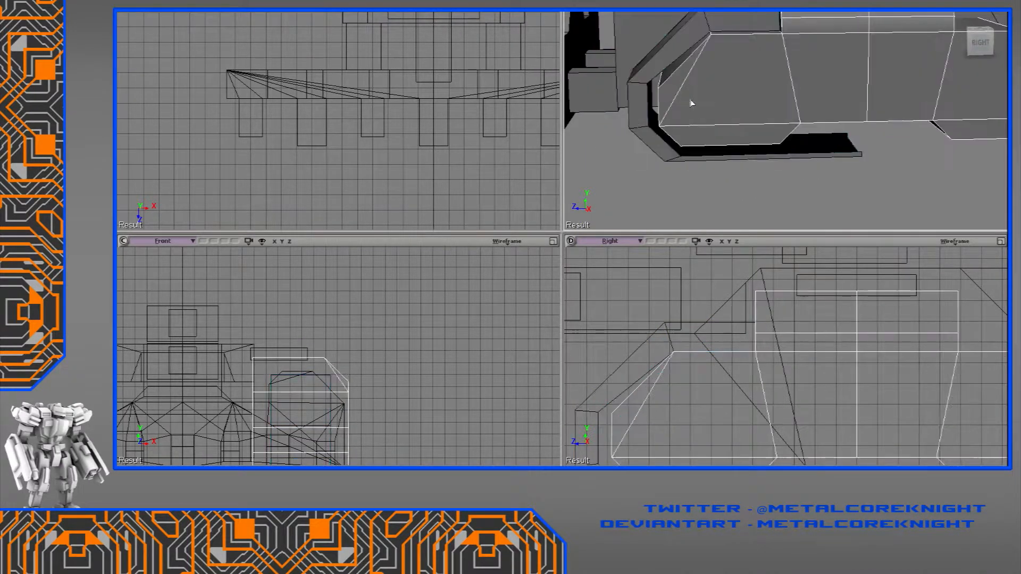
pyautogui.moveTo(735, 363); pyautogui.dragTo(826, 306, button='middle')
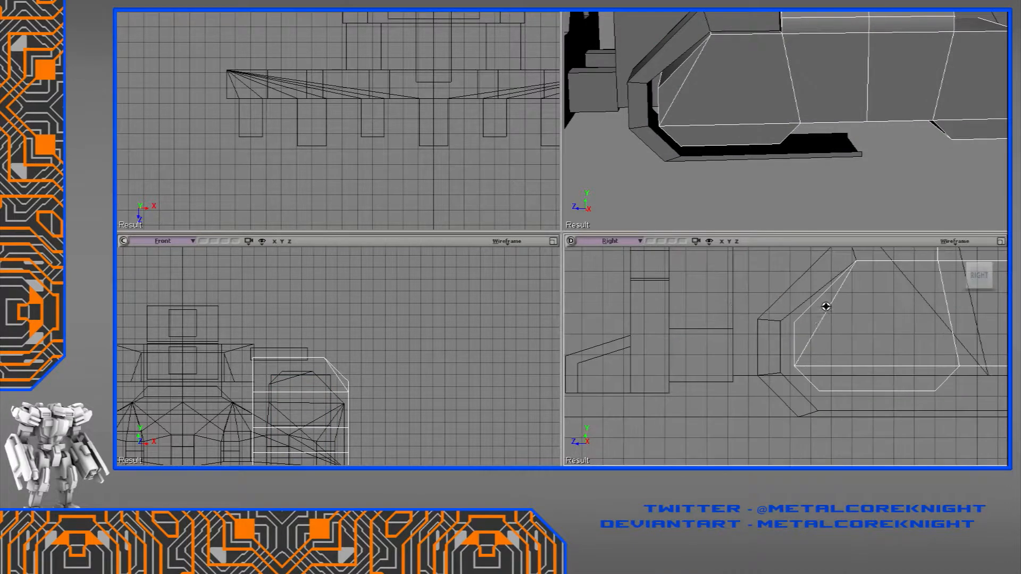
pyautogui.click(778, 323)
pyautogui.moveTo(773, 367); pyautogui.dragTo(794, 366)
pyautogui.moveTo(830, 393)
pyautogui.mouseDown()
pyautogui.moveTo(807, 415)
pyautogui.moveTo(814, 390)
pyautogui.mouseUp()
pyautogui.moveTo(892, 397); pyautogui.dragTo(816, 381, button='middle')
pyautogui.moveTo(938, 422); pyautogui.dragTo(863, 373)
# Extrude the end edges of the track's bottom strip rearward along Z to the side armor's center line.
pyautogui.press('m')
pyautogui.press('v')
pyautogui.moveTo(787, 143)
pyautogui.mouseDown(button='middle')
pyautogui.moveTo(757, 73)
pyautogui.moveTo(814, 164)
pyautogui.moveTo(803, 128)
pyautogui.moveTo(807, 141)
pyautogui.mouseUp(button='middle')
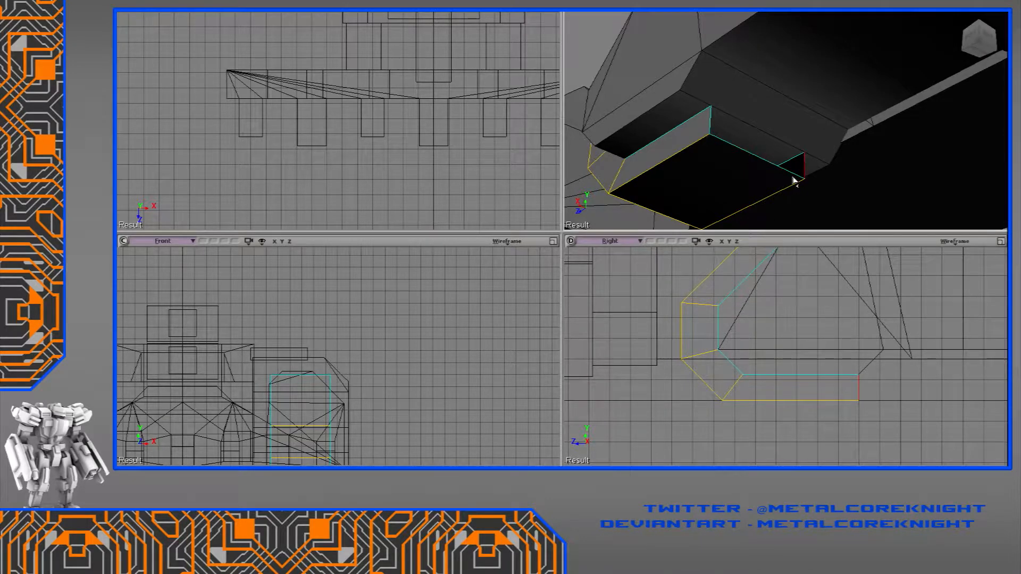
pyautogui.moveTo(747, 162); pyautogui.dragTo(802, 151, button='middle')
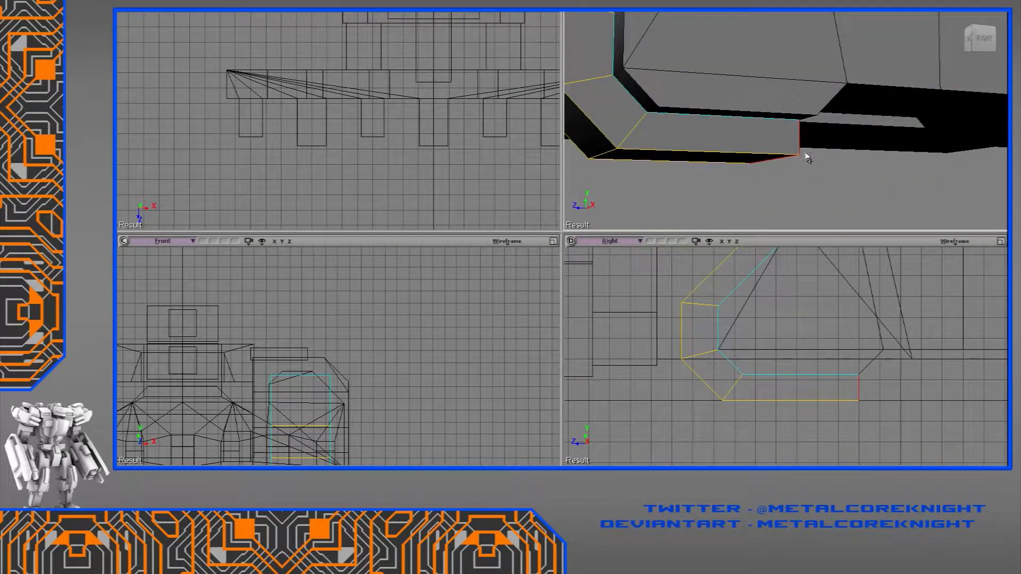
pyautogui.click(833, 361)
pyautogui.moveTo(833, 361); pyautogui.dragTo(739, 376, button='middle')
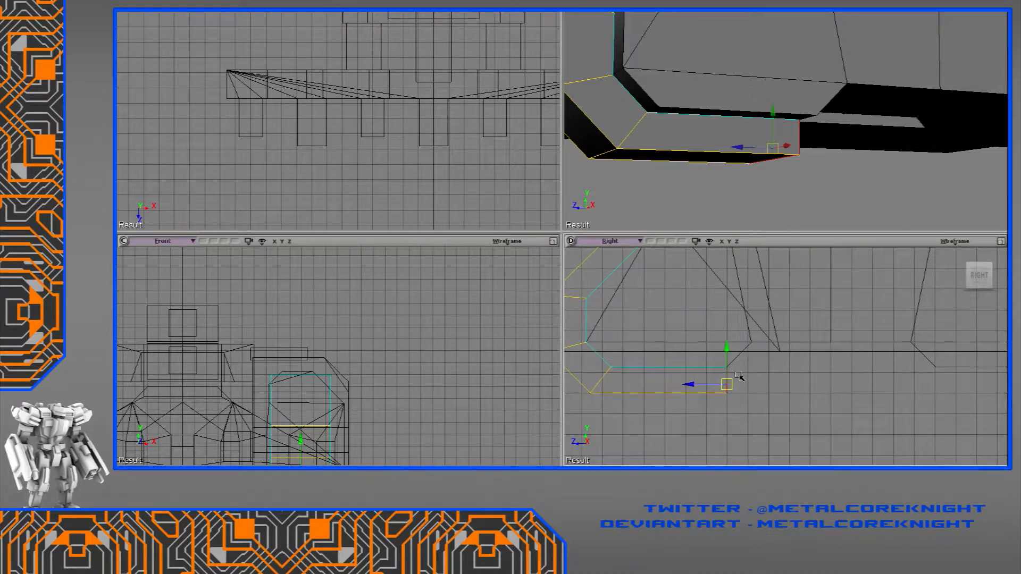
pyautogui.moveTo(792, 354); pyautogui.dragTo(828, 346)
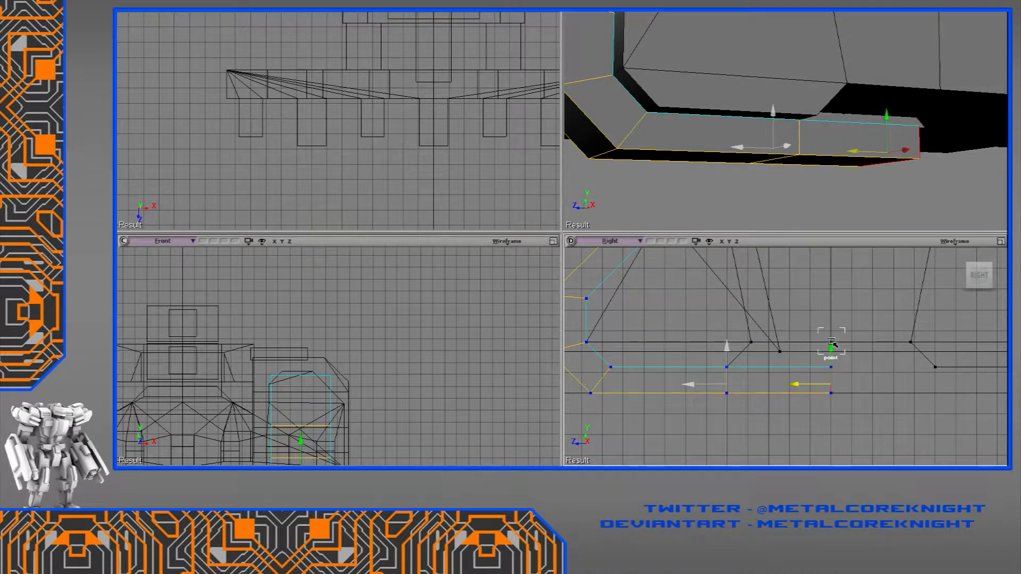
pyautogui.scroll(2, 827, 370)
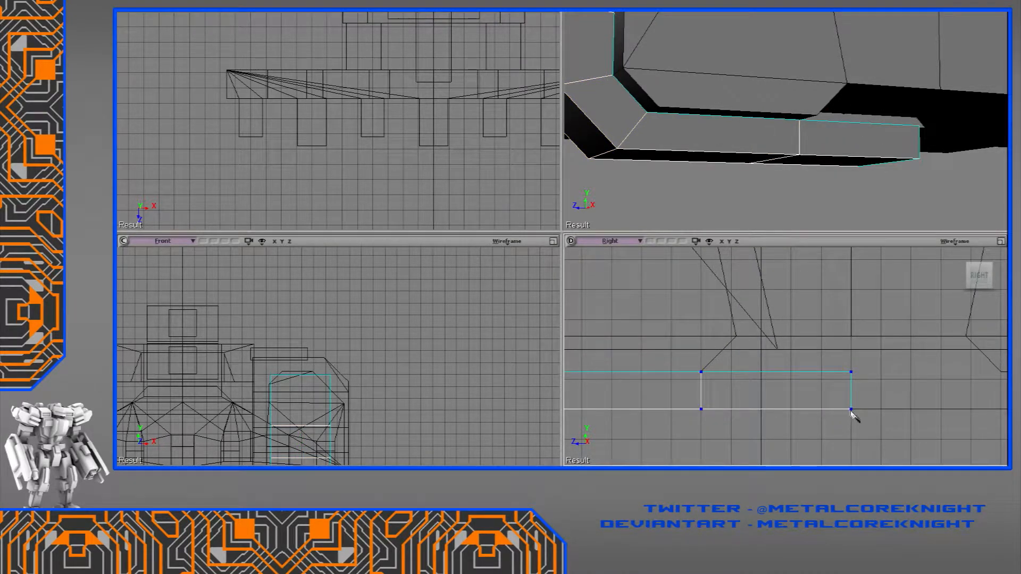
pyautogui.scroll(-3, 845, 396)
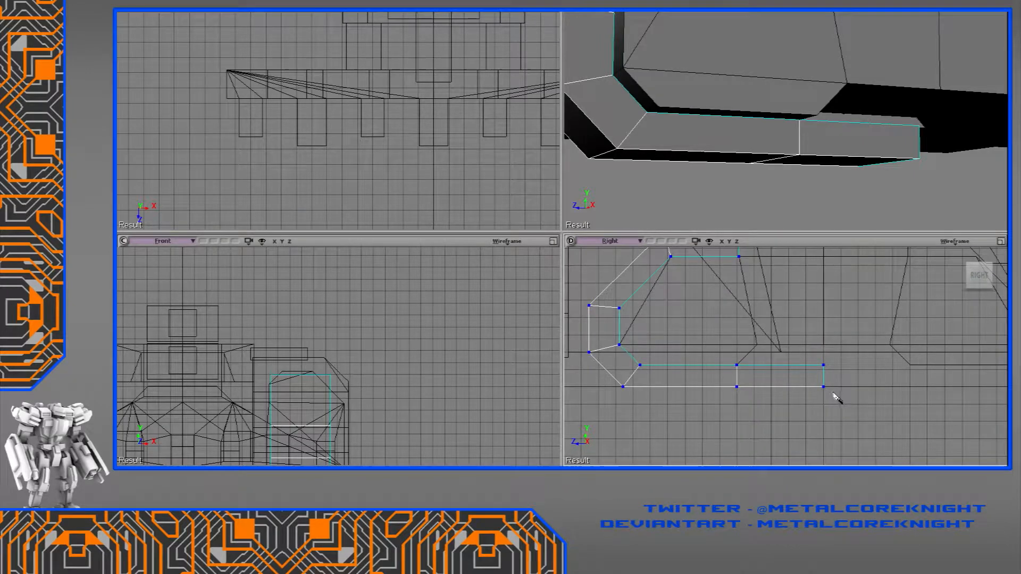
# Split the inner edges of the track's bottom strip near its end and snap the new points and end points up to the side armor's lower outline.
pyautogui.click(785, 254)
pyautogui.scroll(3, 845, 366)
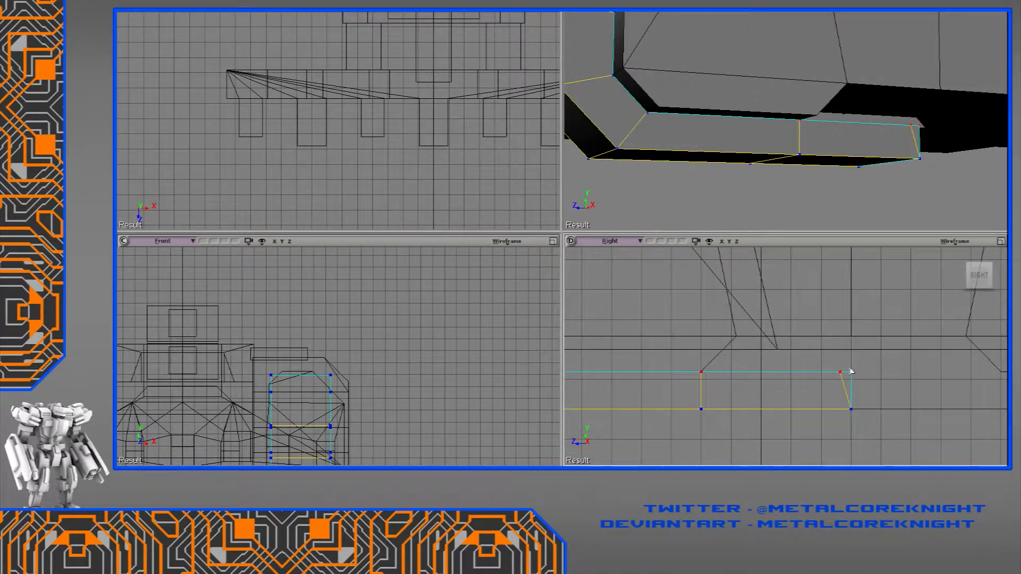
pyautogui.click(840, 371)
pyautogui.moveTo(840, 372); pyautogui.dragTo(846, 335)
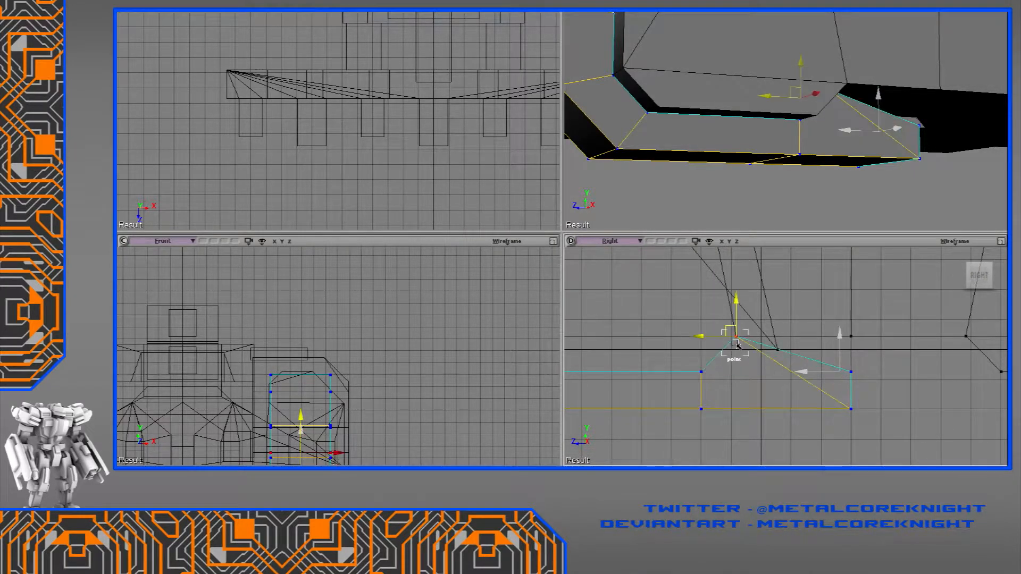
pyautogui.click(851, 371)
pyautogui.moveTo(851, 371); pyautogui.dragTo(852, 336)
pyautogui.click(809, 403)
pyautogui.scroll(-2, 784, 387)
# Add diagonal edges across the side faces of the track's bottom end section and weld its lower middle points to the end points.
pyautogui.moveTo(800, 192); pyautogui.dragTo(759, 110, button='middle')
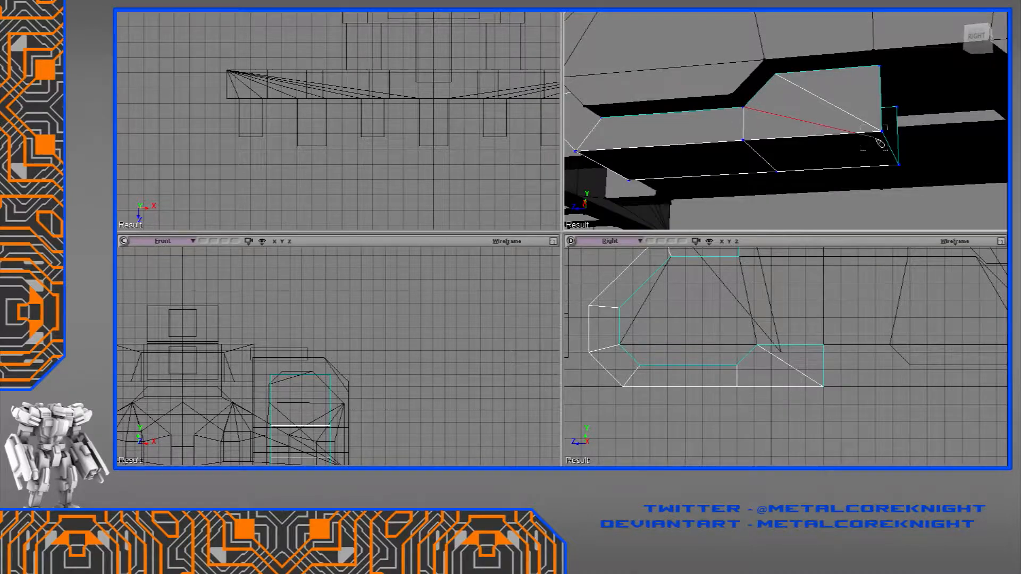
pyautogui.moveTo(877, 144); pyautogui.dragTo(840, 136, button='middle')
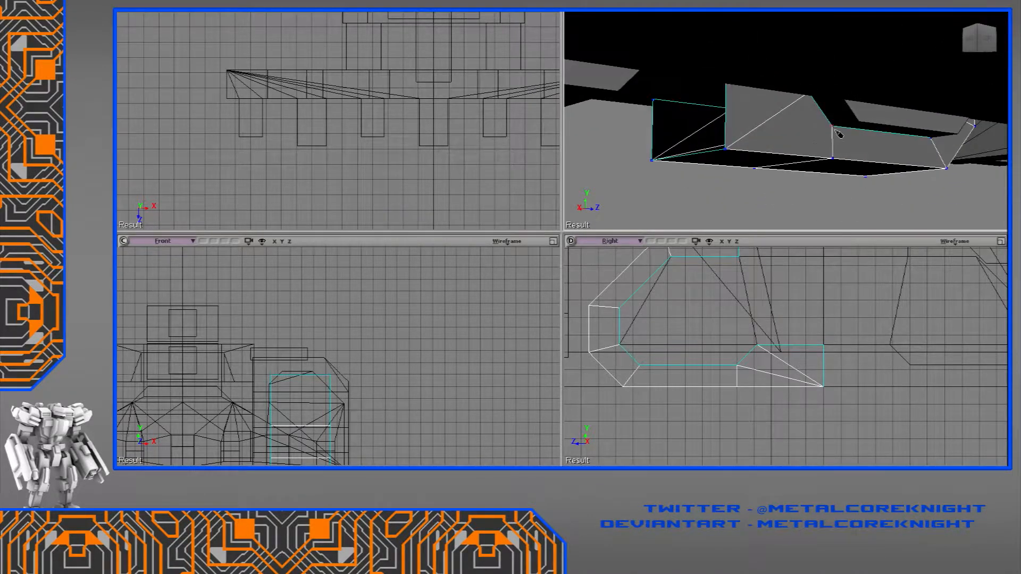
pyautogui.click(764, 173)
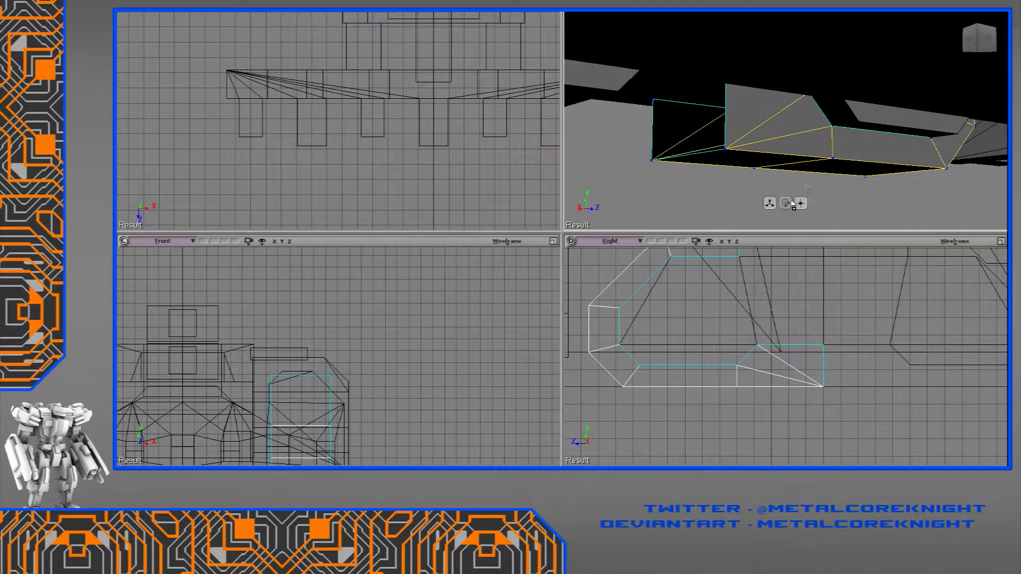
pyautogui.moveTo(831, 159); pyautogui.dragTo(735, 152)
pyautogui.moveTo(728, 149); pyautogui.dragTo(829, 83, button='middle')
# Delete the rear half of the side armor behind its center line.
pyautogui.press('space')
pyautogui.click(836, 119)
pyautogui.press('e')
pyautogui.scroll(-4, 702, 284)
pyautogui.moveTo(786, 273); pyautogui.dragTo(962, 418)
pyautogui.press('Delete')
pyautogui.moveTo(904, 159); pyautogui.dragTo(814, 98, button='middle')
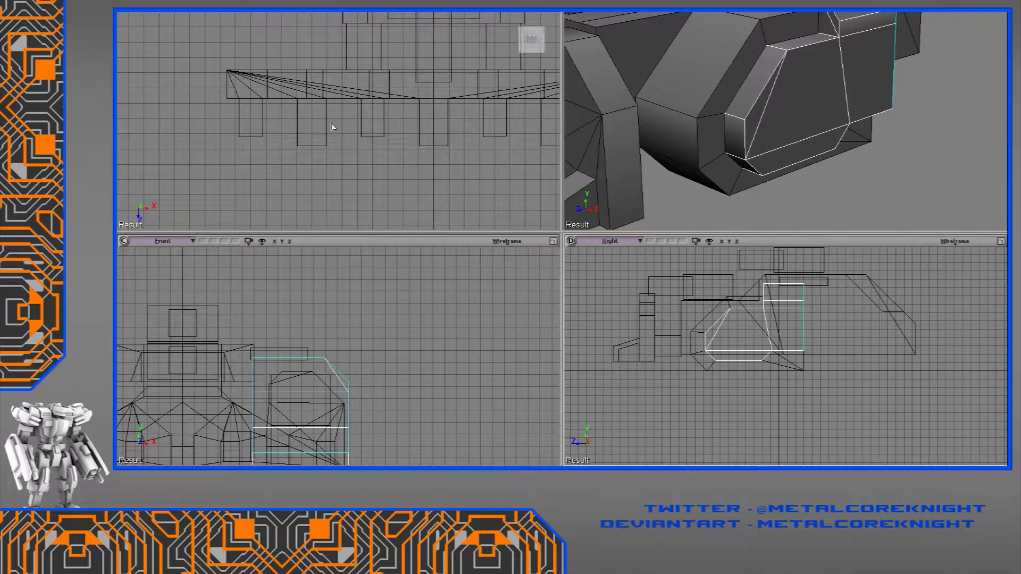
# Slice the side armor's front polygons lengthwise along both sides of the track.
pyautogui.moveTo(732, 108); pyautogui.dragTo(668, 210, button='middle')
pyautogui.click(726, 142)
pyautogui.keyDown('shift'); pyautogui.click(761, 89); pyautogui.keyUp('shift')
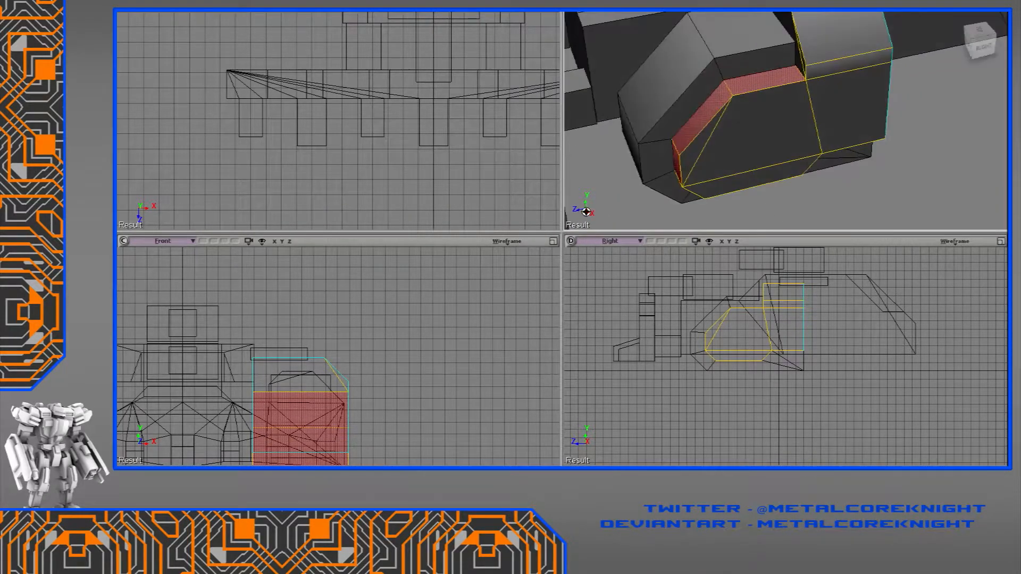
pyautogui.press('f')
pyautogui.press('f')
pyautogui.scroll(-2, 343, 138)
pyautogui.moveTo(392, 152); pyautogui.dragTo(405, 115, button='middle')
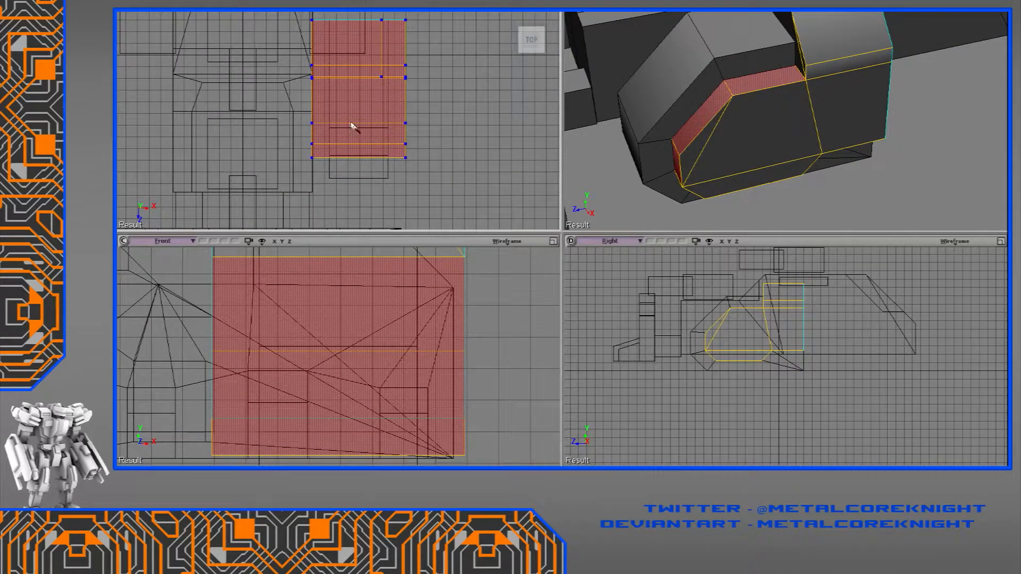
pyautogui.moveTo(331, 137); pyautogui.dragTo(340, 186)
pyautogui.moveTo(392, 132); pyautogui.dragTo(391, 173)
pyautogui.moveTo(686, 115); pyautogui.dragTo(738, 110, button='middle')
pyautogui.press('space')
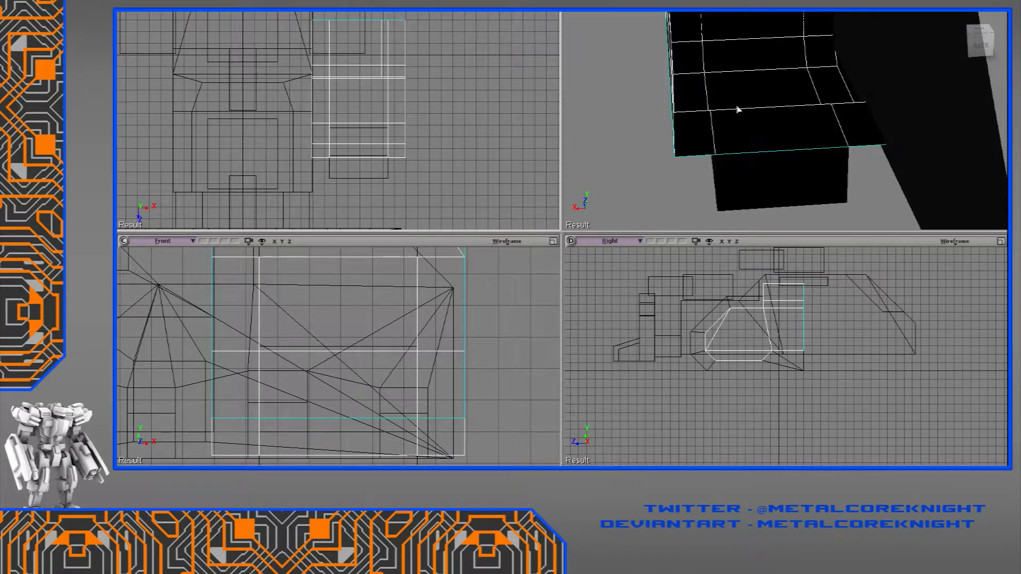
# Delete the side armor's lower front polygons that lie within the track's width.
pyautogui.press('u')
pyautogui.moveTo(757, 125); pyautogui.dragTo(744, 43)
pyautogui.moveTo(743, 43)
pyautogui.mouseDown(button='middle')
pyautogui.moveTo(751, 140)
pyautogui.moveTo(741, 125)
pyautogui.moveTo(740, 43)
pyautogui.moveTo(731, 75)
pyautogui.moveTo(745, 21)
pyautogui.moveTo(835, 73)
pyautogui.moveTo(759, 162)
pyautogui.moveTo(774, 120)
pyautogui.mouseUp(button='middle')
pyautogui.click(745, 21)
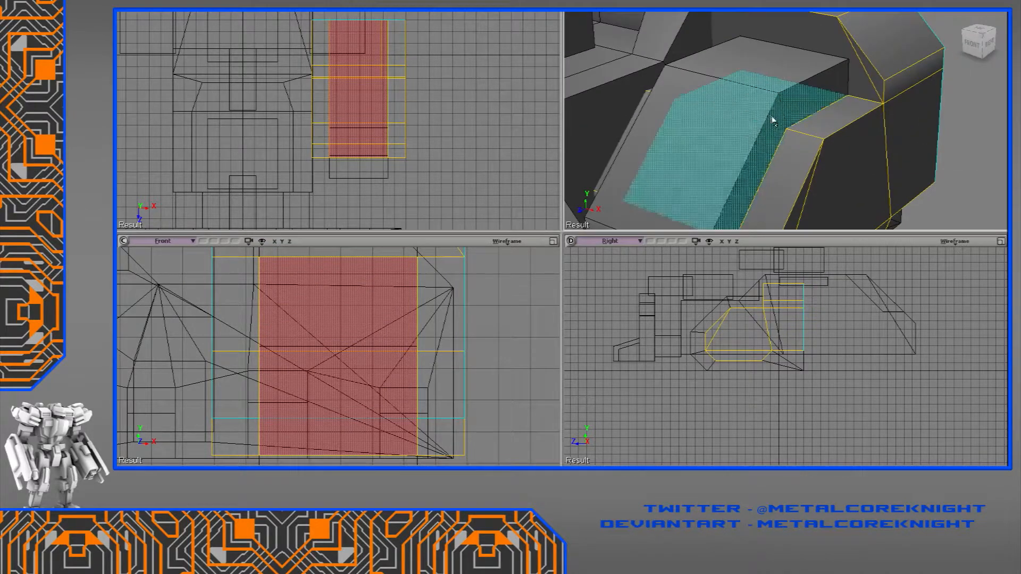
pyautogui.press('Delete')
pyautogui.moveTo(873, 69); pyautogui.dragTo(898, 120, button='middle')
pyautogui.press('u')
pyautogui.click(810, 69)
# Snap the side armor's inner side points along X to the side of the hull.
pyautogui.scroll(-3, 244, 313)
pyautogui.moveTo(250, 351); pyautogui.dragTo(301, 394, button='middle')
pyautogui.scroll(-2, 295, 434)
pyautogui.press('space')
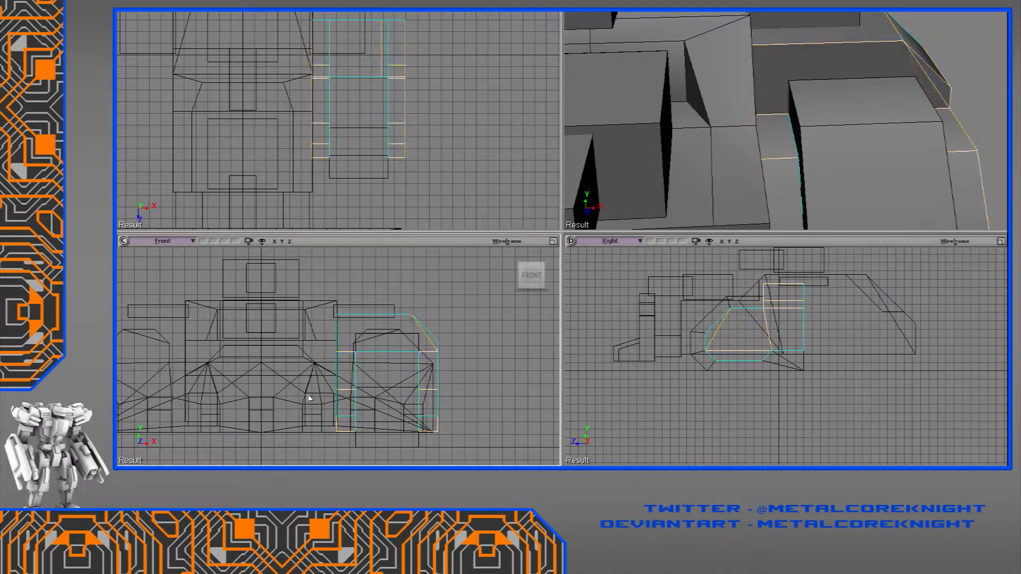
pyautogui.press('t')
pyautogui.moveTo(341, 312); pyautogui.dragTo(308, 457)
pyautogui.press('w')
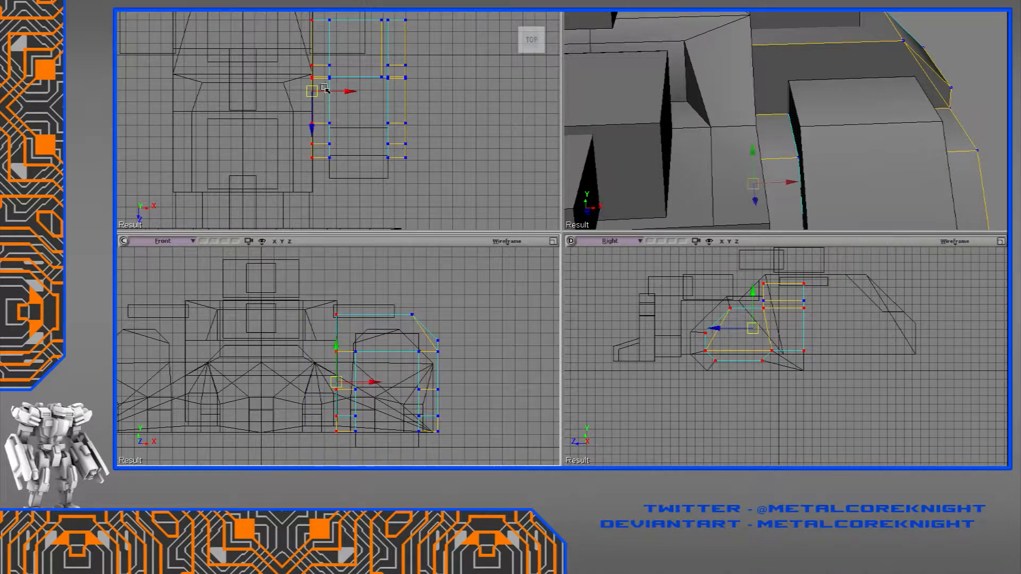
pyautogui.keyDown('ctrl'); pyautogui.moveTo(330, 92); pyautogui.dragTo(312, 127); pyautogui.keyUp('ctrl')
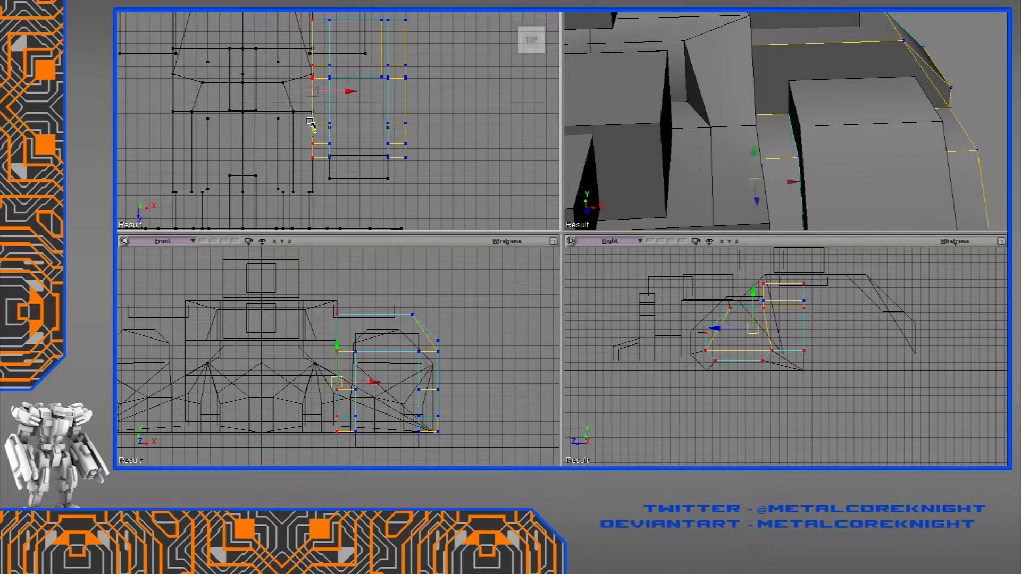
# Delete the raised side armor's front polygon above the track and the small triangle beside its outer bevel.
pyautogui.press('space')
pyautogui.moveTo(782, 130)
pyautogui.mouseDown(button='right')
pyautogui.moveTo(770, 126)
pyautogui.moveTo(766, 137)
pyautogui.moveTo(774, 139)
pyautogui.moveTo(761, 116)
pyautogui.moveTo(764, 140)
pyautogui.mouseUp(button='right')
pyautogui.click(798, 109)
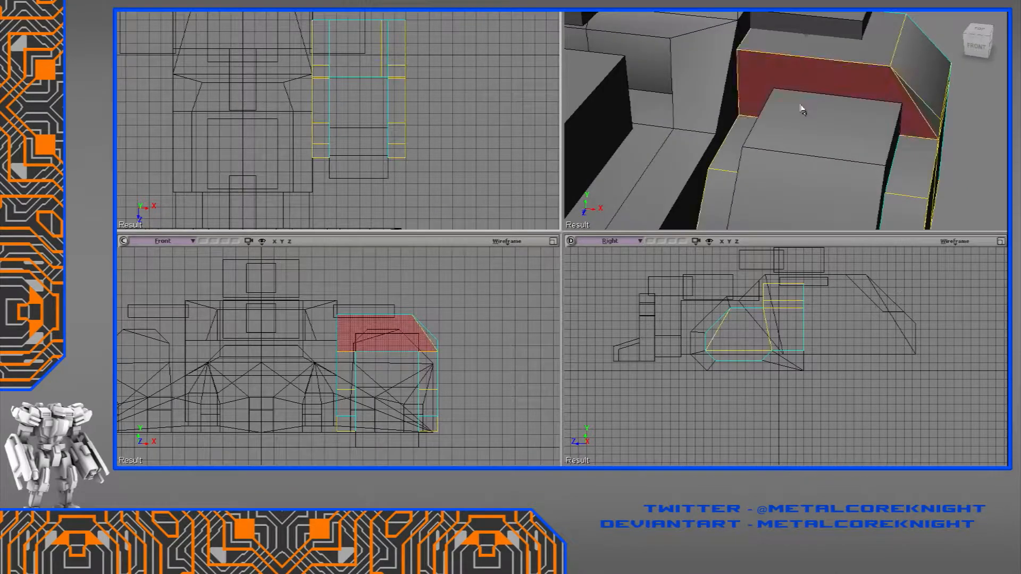
pyautogui.press('Delete')
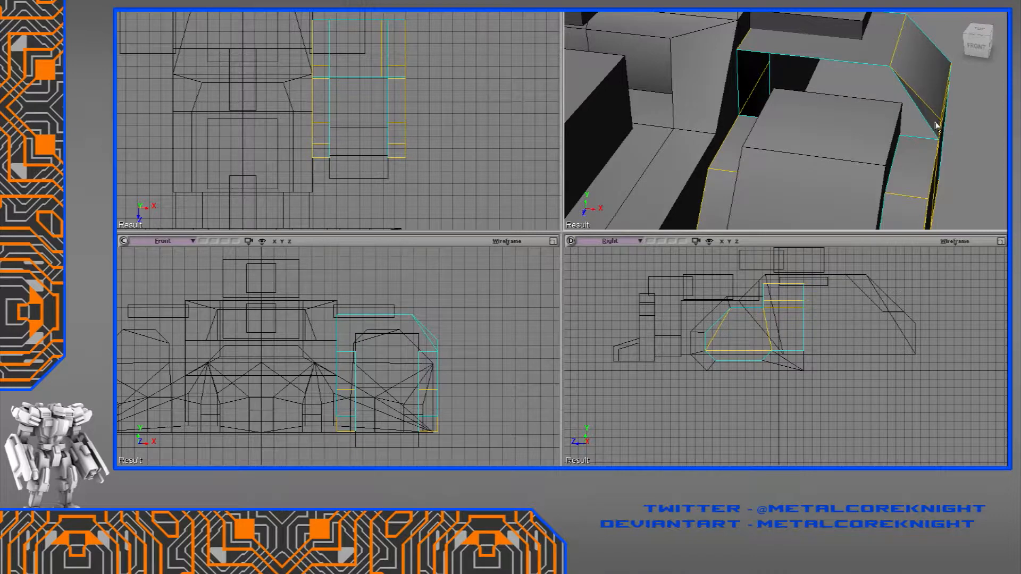
pyautogui.press('Delete')
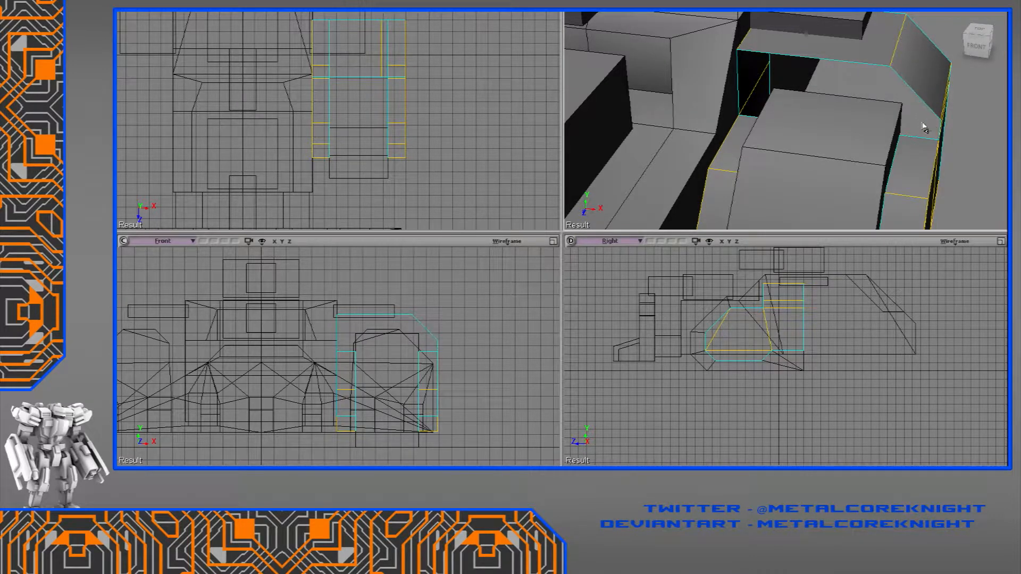
# Extrude the side armor's open edges on both sides of the track up to the height of the track's top.
pyautogui.moveTo(909, 141); pyautogui.dragTo(898, 129, button='middle')
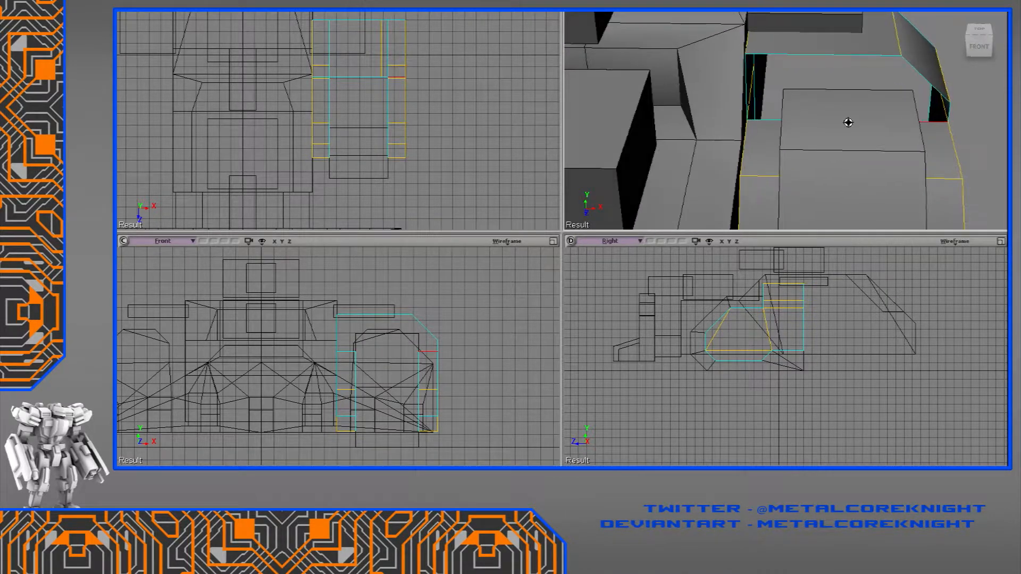
pyautogui.press('v')
pyautogui.moveTo(850, 88); pyautogui.dragTo(911, 93)
pyautogui.moveTo(912, 95); pyautogui.dragTo(898, 86, button='middle')
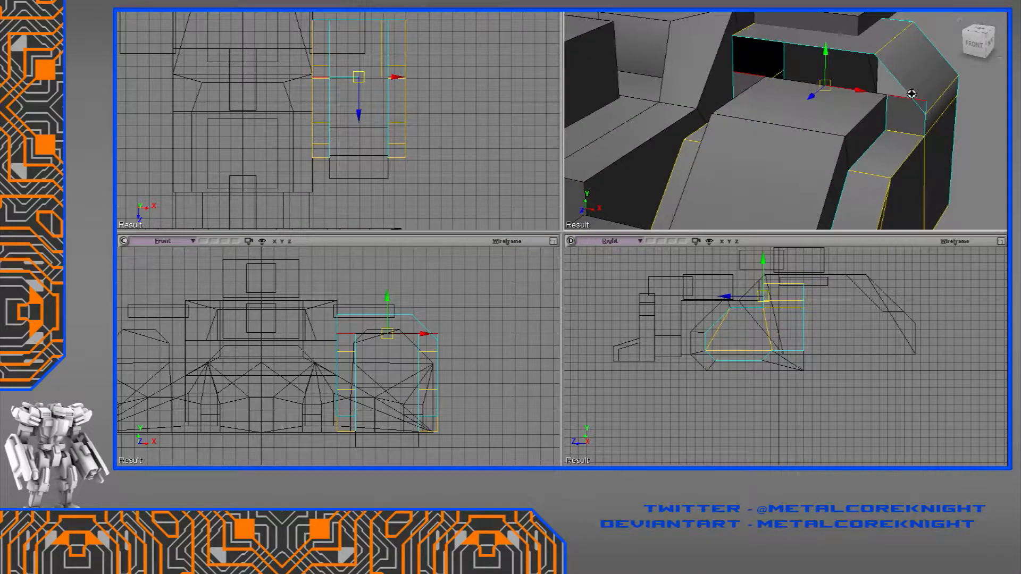
# Fill the gaps between the extruded edges and the raised side armor's front corners with triangular polygons.
pyautogui.press('a')
pyautogui.moveTo(926, 109); pyautogui.dragTo(755, 89, button='middle')
pyautogui.click(775, 109)
pyautogui.click(882, 102)
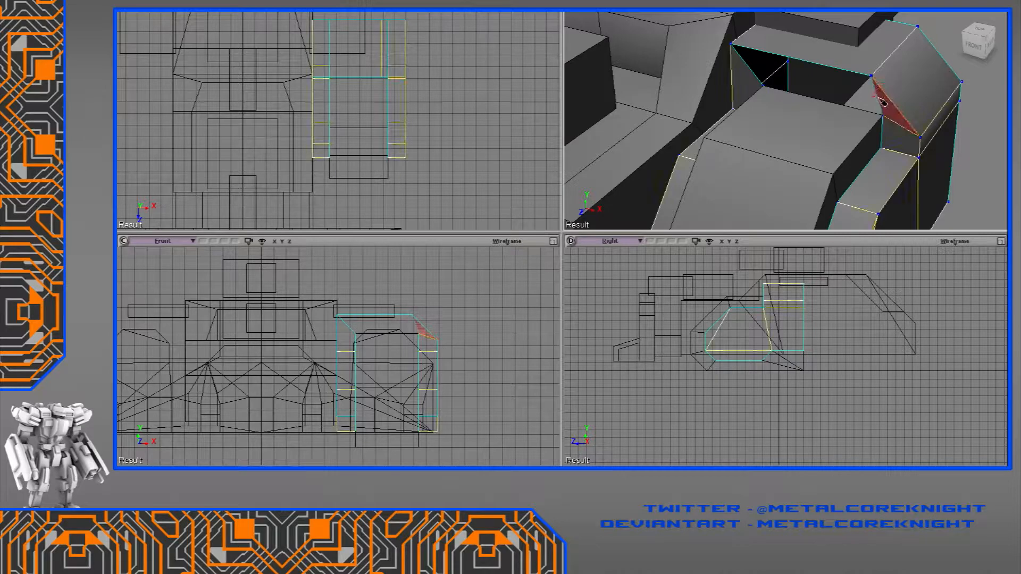
pyautogui.click(749, 64)
pyautogui.scroll(-3, 764, 81)
pyautogui.press('Escape')
pyautogui.moveTo(835, 113); pyautogui.dragTo(815, 96, button='middle')
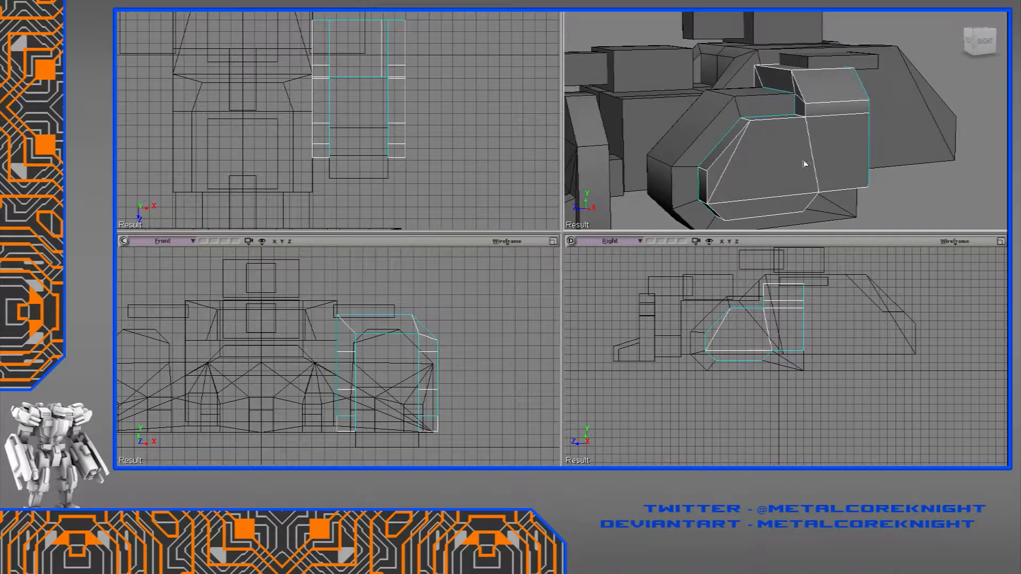
# Symmetrize the polygons of the side armor and track together across the local Z Axis with an offset of 0.
pyautogui.moveTo(828, 155); pyautogui.dragTo(804, 192, button='middle')
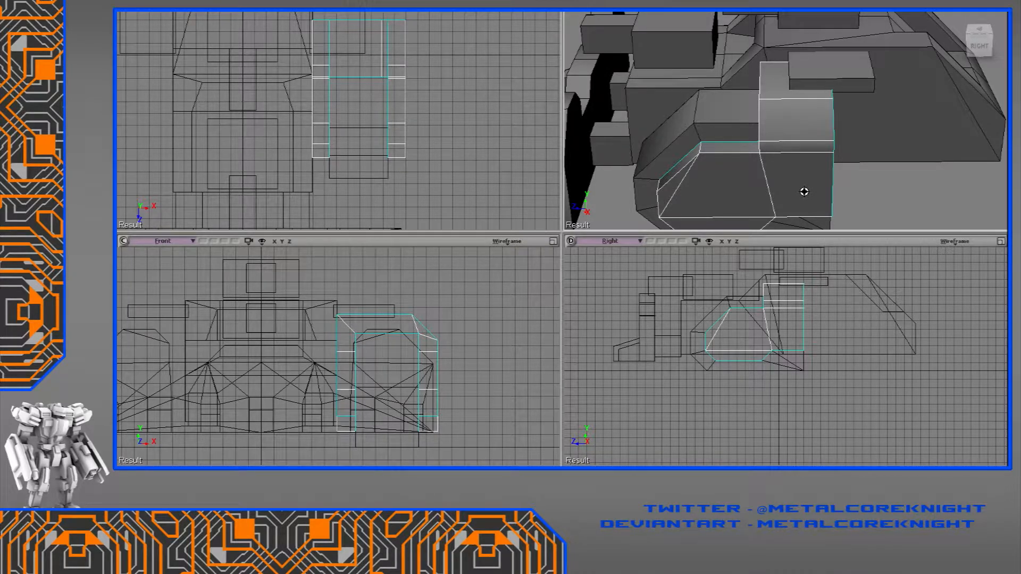
pyautogui.scroll(-3, 777, 186)
pyautogui.click(847, 190)
pyautogui.moveTo(848, 191); pyautogui.dragTo(823, 192, button='middle')
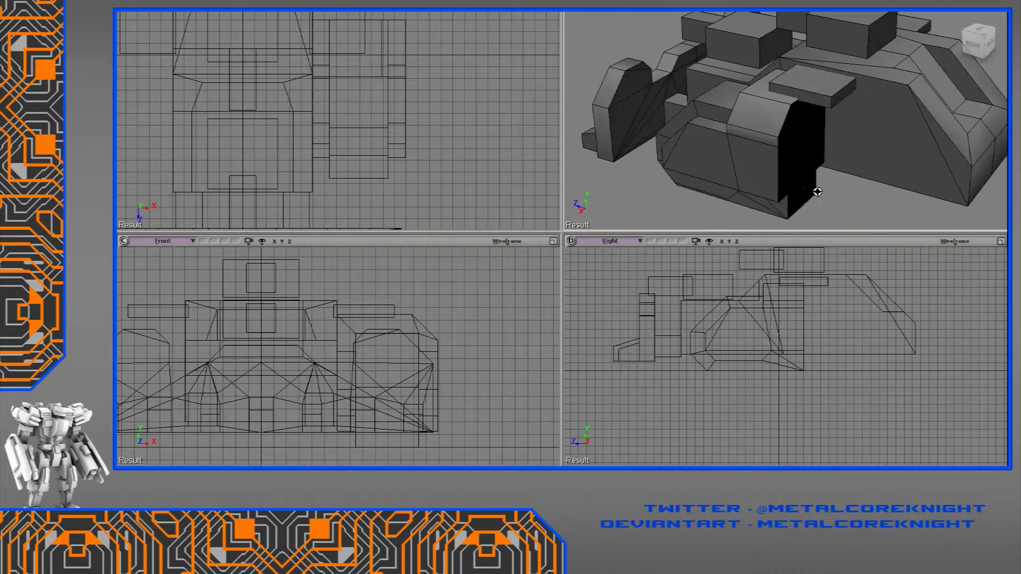
pyautogui.click(773, 217)
pyautogui.moveTo(773, 218); pyautogui.dragTo(848, 173, button='middle')
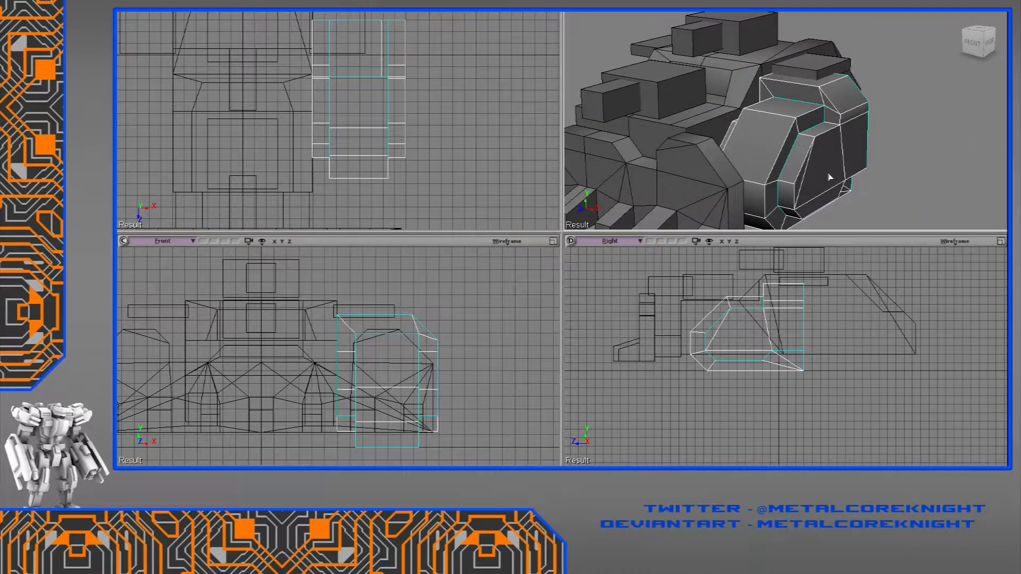
pyautogui.rightClick(829, 174)
pyautogui.click(859, 484)
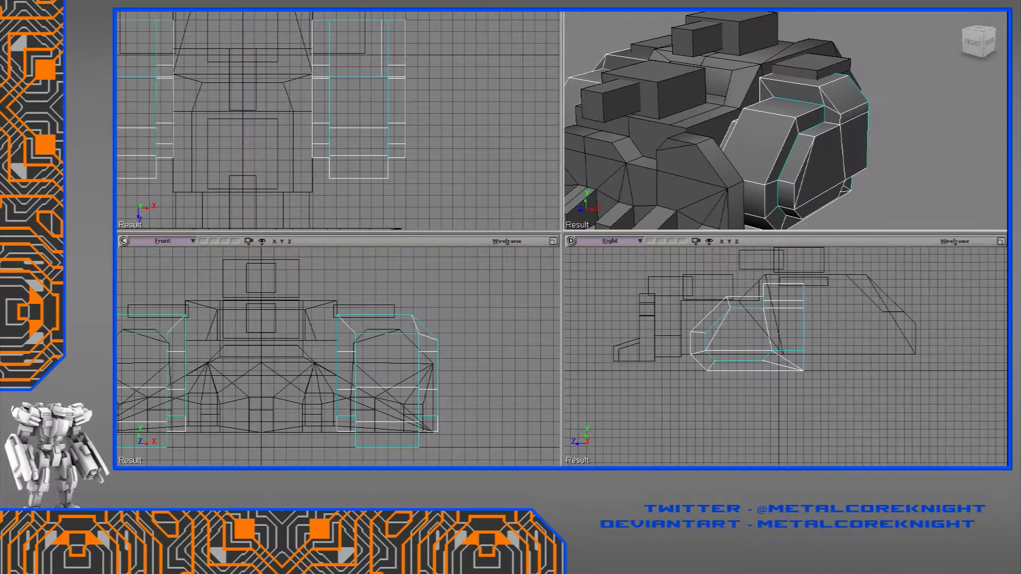
pyautogui.click(242, 134)
pyautogui.click(241, 154)
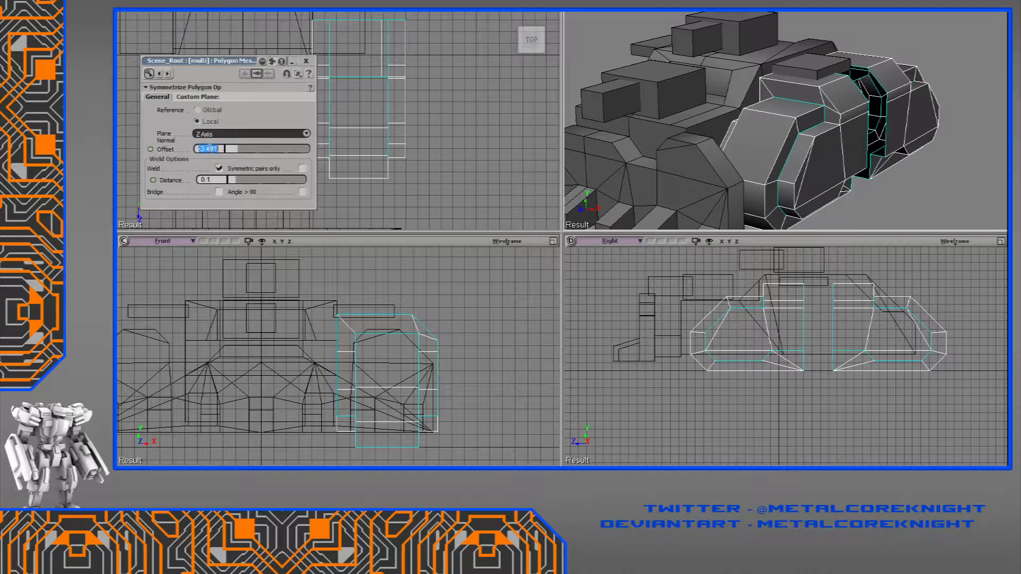
pyautogui.press('Return')
pyautogui.moveTo(894, 132); pyautogui.dragTo(864, 158, button='middle')
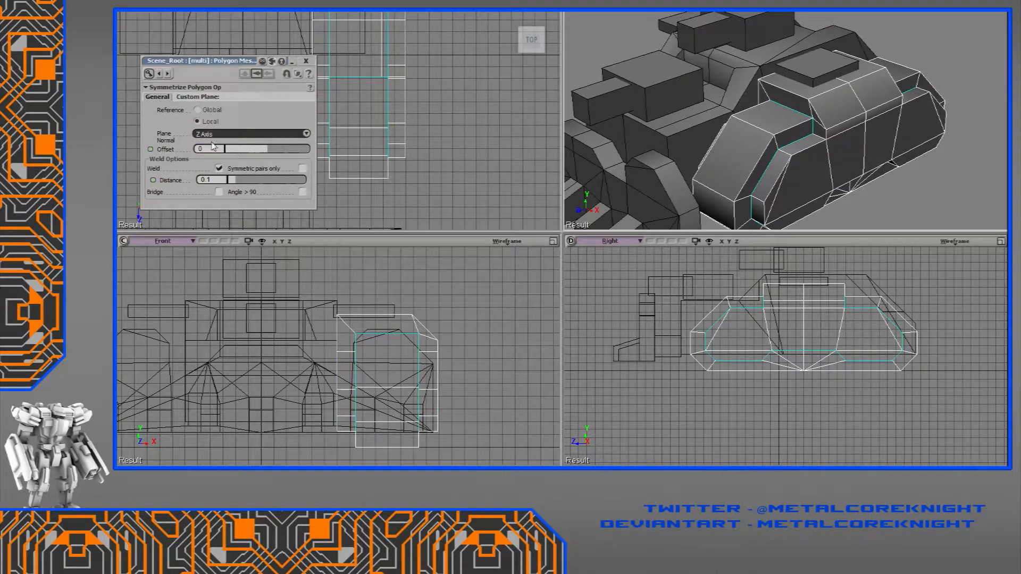
pyautogui.scroll(3, 832, 138)
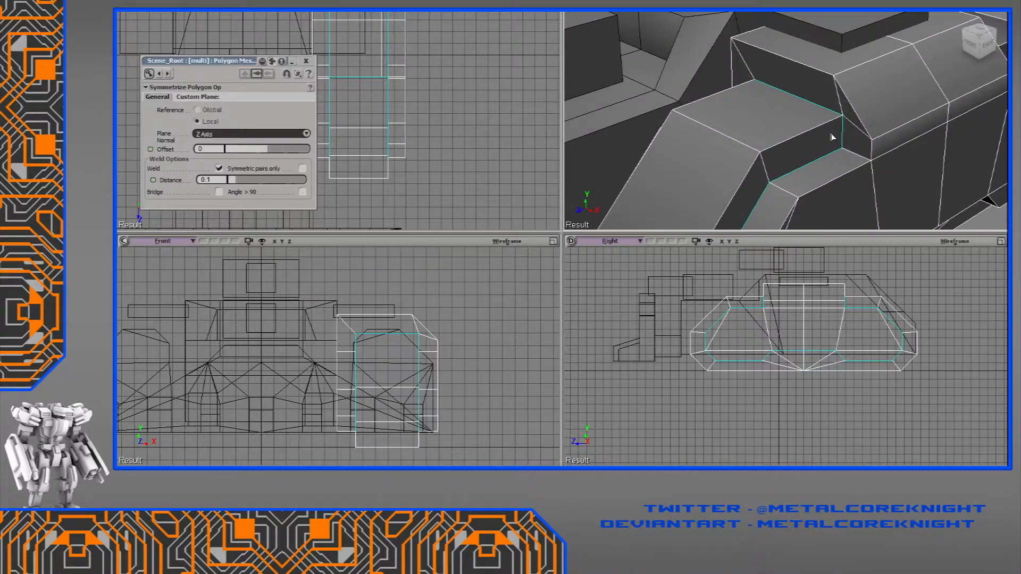
pyautogui.scroll(-5, 832, 138)
pyautogui.press('e')
pyautogui.scroll(4, 832, 138)
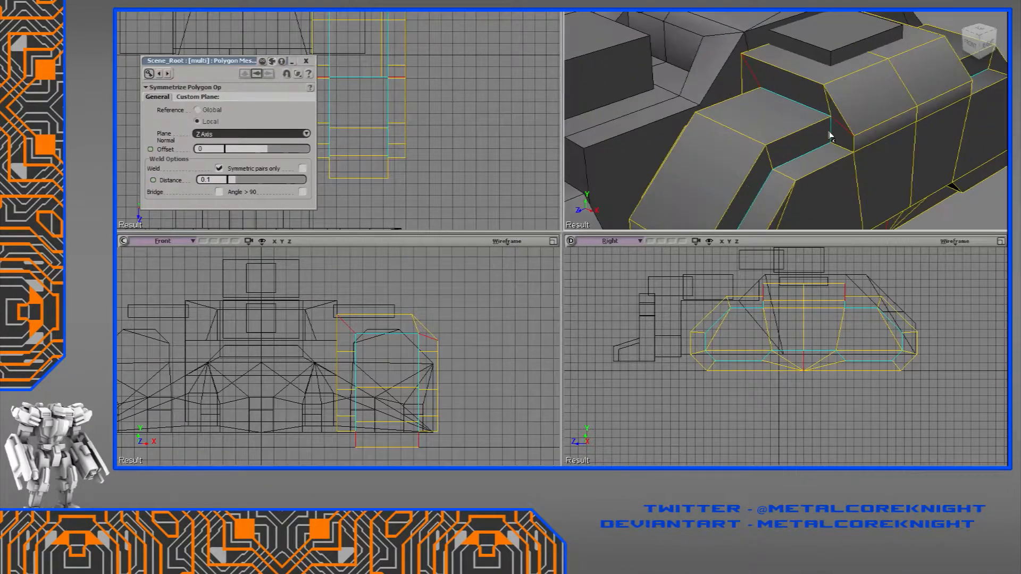
pyautogui.press('m')
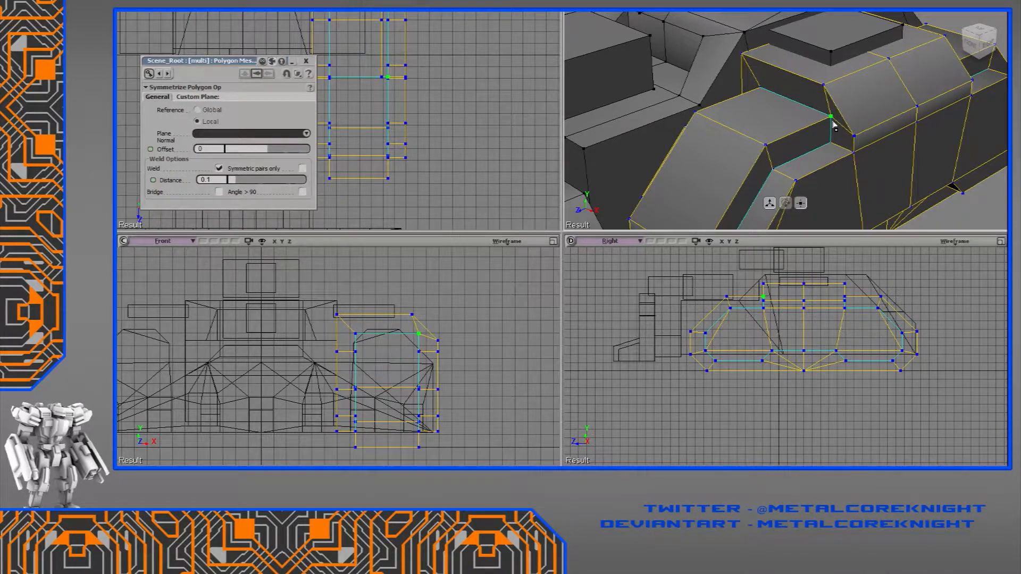
pyautogui.press('Escape')
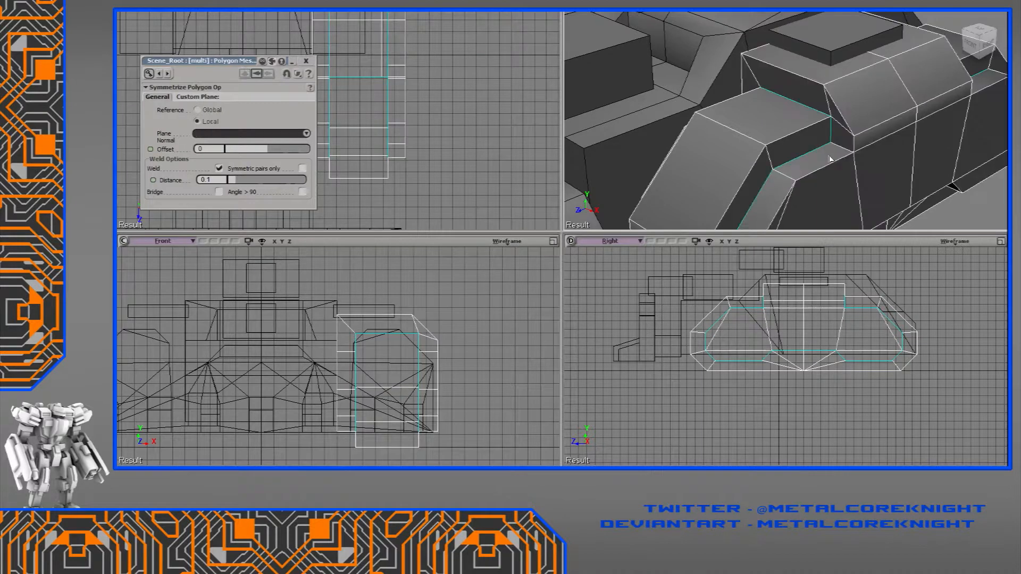
# Merge the side armor and track into a single mesh and hide the input meshes.
pyautogui.rightClick(828, 165)
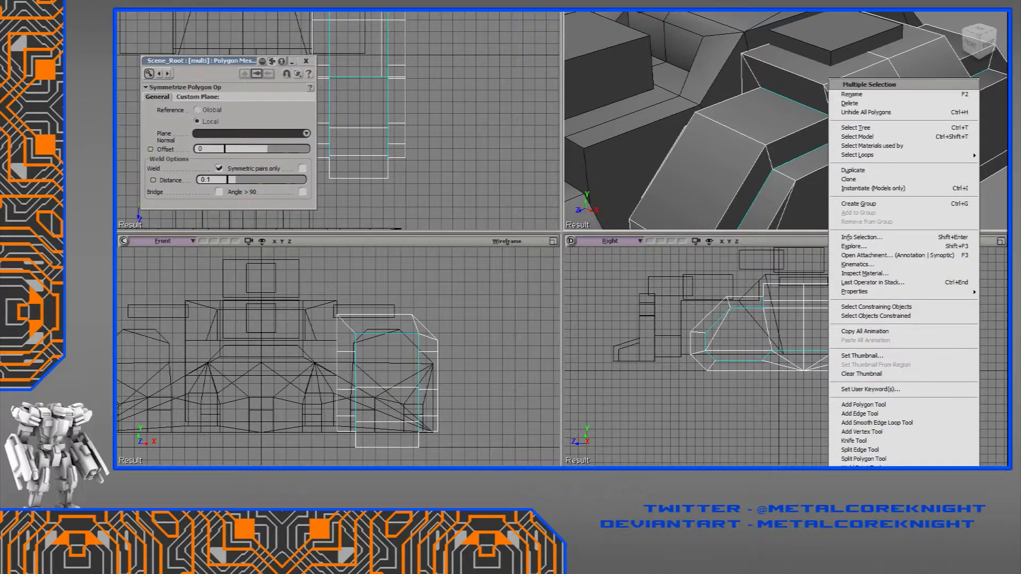
pyautogui.click(862, 467)
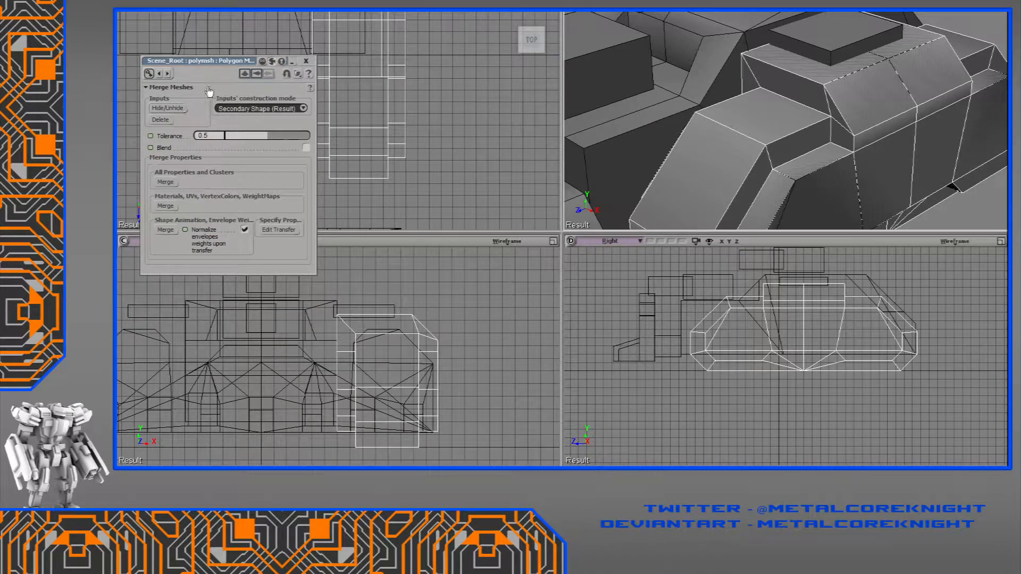
pyautogui.click(174, 109)
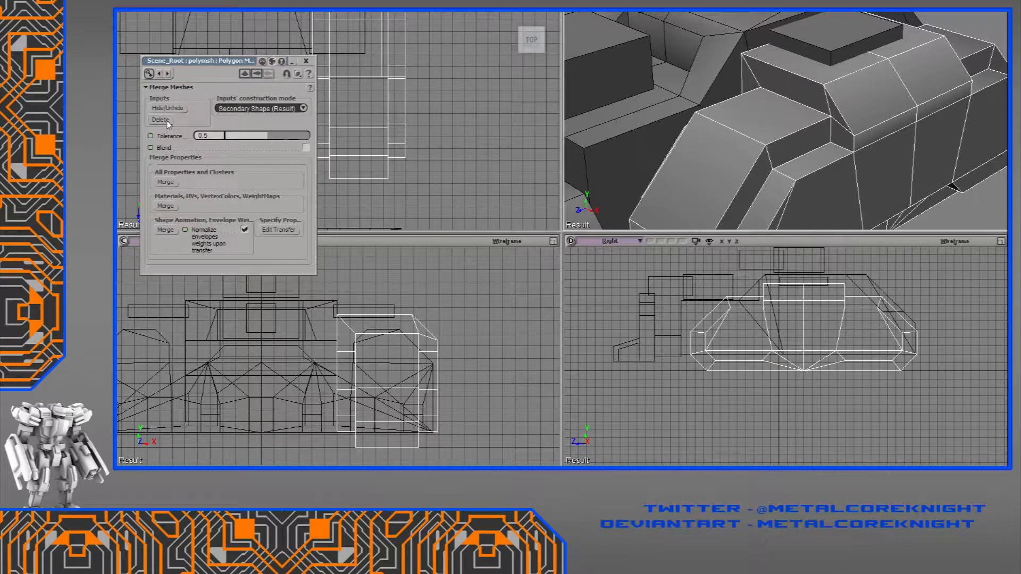
pyautogui.moveTo(927, 178); pyautogui.dragTo(826, 162, button='middle')
pyautogui.scroll(5, 826, 162)
pyautogui.scroll(-3, 825, 163)
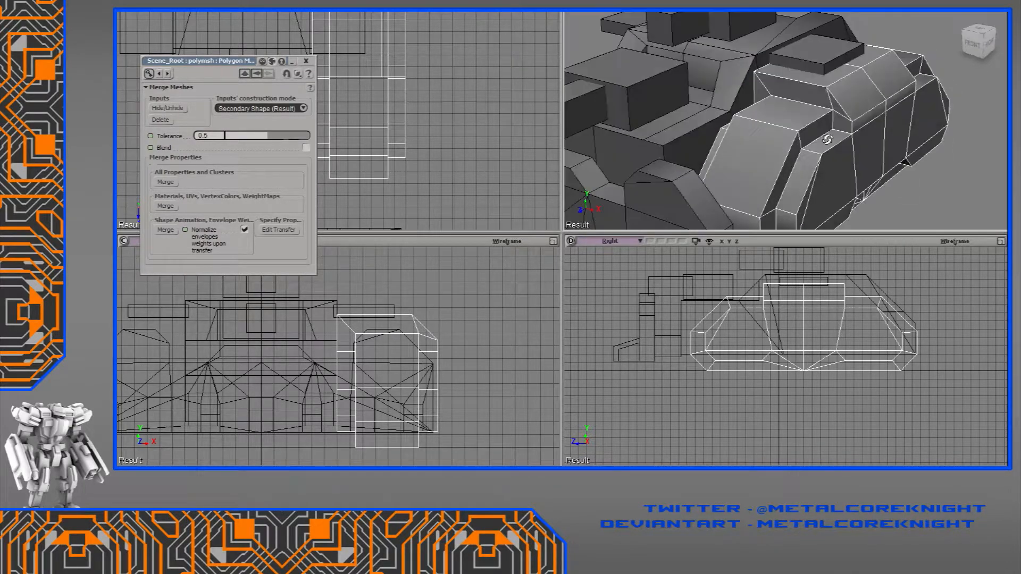
pyautogui.click(306, 62)
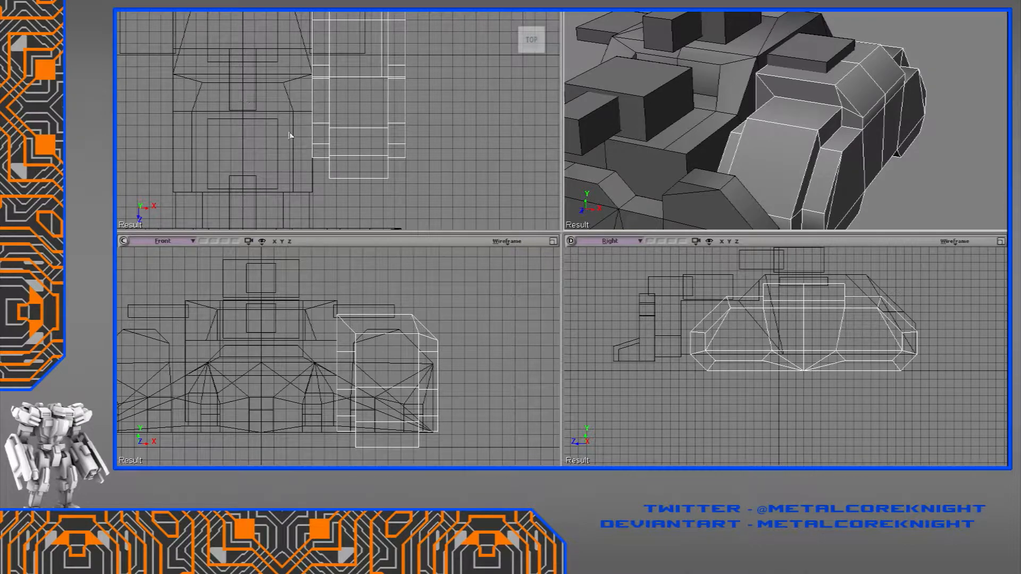
# Move the points along the inner rim's underside on the side armor to the middle of the track.
pyautogui.moveTo(814, 140); pyautogui.dragTo(749, 141, button='right')
pyautogui.press('m')
pyautogui.moveTo(684, 187); pyautogui.dragTo(661, 214)
pyautogui.moveTo(666, 166); pyautogui.dragTo(660, 214)
pyautogui.moveTo(670, 204); pyautogui.dragTo(687, 168, button='right')
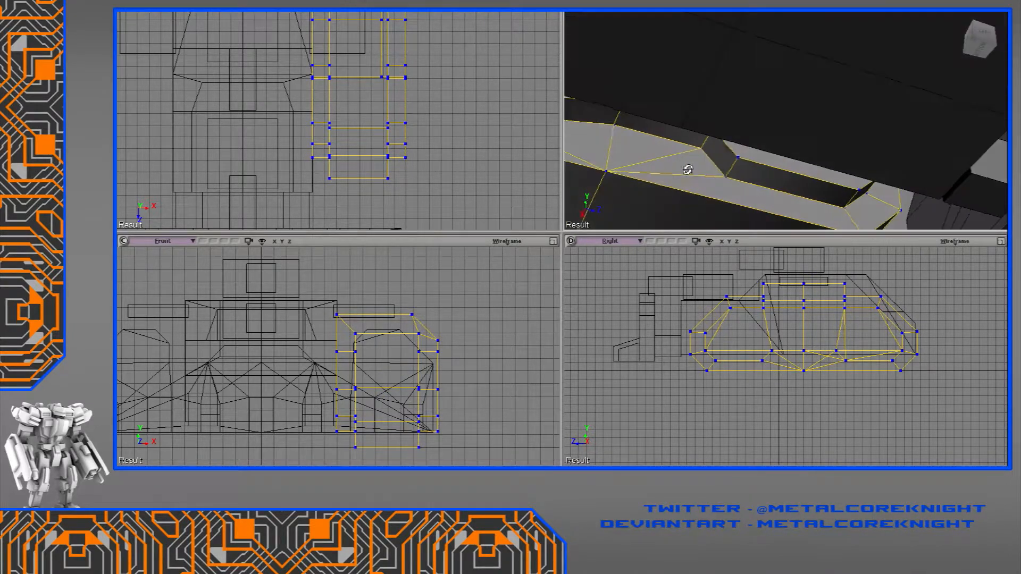
pyautogui.moveTo(697, 159); pyautogui.dragTo(714, 128)
pyautogui.moveTo(730, 148); pyautogui.dragTo(708, 154, button='right')
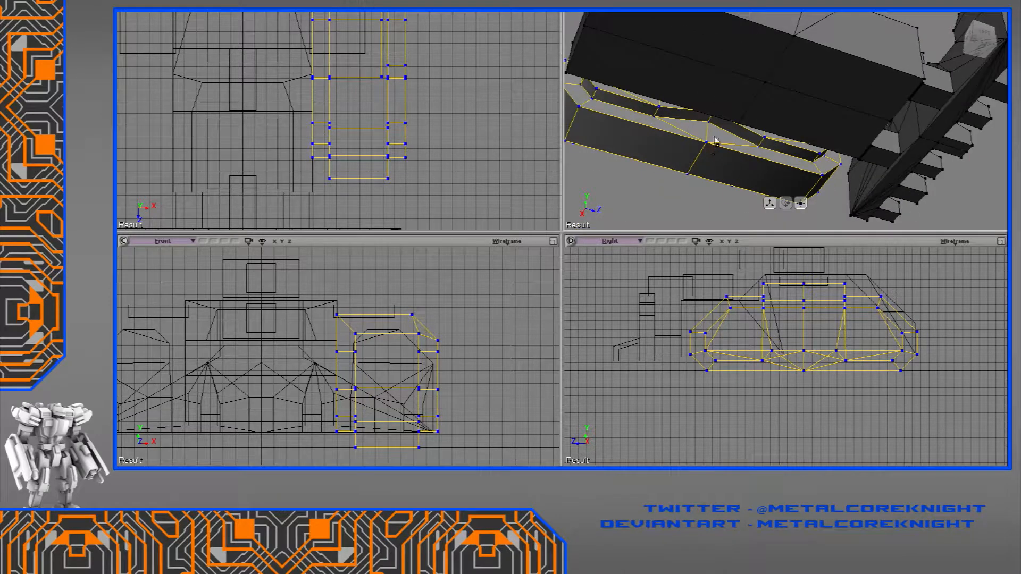
# Reposition the short edge at the middle of the inner rim's underside.
pyautogui.scroll(3, 701, 137)
pyautogui.click(664, 120)
pyautogui.press('v')
pyautogui.moveTo(668, 91); pyautogui.dragTo(729, 155)
pyautogui.moveTo(729, 154); pyautogui.dragTo(711, 169, button='right')
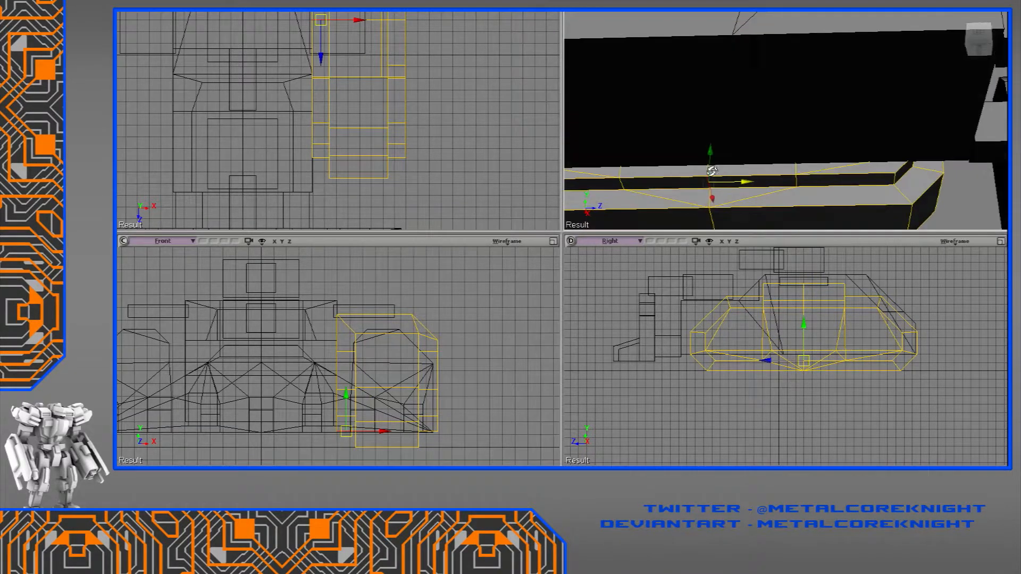
# Move the merged side armor and track outward along X, away from the hull, to expose its inner side.
pyautogui.press('space')
pyautogui.scroll(-5, 825, 159)
pyautogui.press('v')
pyautogui.moveTo(825, 159); pyautogui.dragTo(692, 226, button='right')
pyautogui.moveTo(764, 165); pyautogui.dragTo(870, 169)
pyautogui.moveTo(870, 169); pyautogui.dragTo(898, 76, button='right')
pyautogui.press('space')
pyautogui.press('v')
pyautogui.keyDown('ctrl'); pyautogui.keyDown('alt'); pyautogui.moveTo(832, 75); pyautogui.dragTo(772, 122); pyautogui.keyUp('alt'); pyautogui.keyUp('ctrl')
pyautogui.moveTo(772, 121); pyautogui.dragTo(755, 155, button='middle')
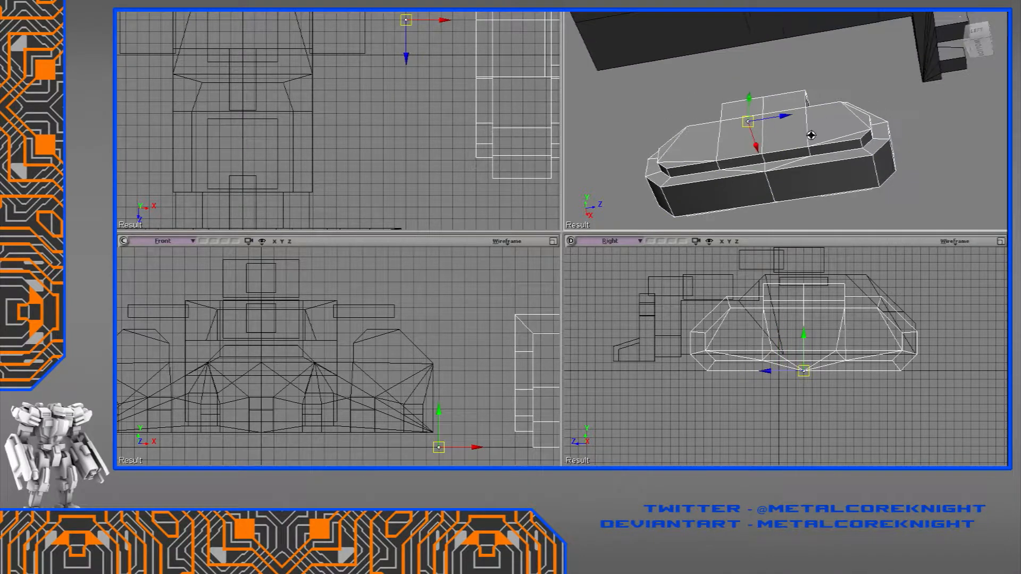
# Move the stray points on the inner rim's lower edges onto the matching points at the center of the armor.
pyautogui.scroll(6, 756, 117)
pyautogui.moveTo(756, 116); pyautogui.dragTo(768, 132, button='right')
pyautogui.press('m')
pyautogui.moveTo(700, 148); pyautogui.dragTo(800, 140)
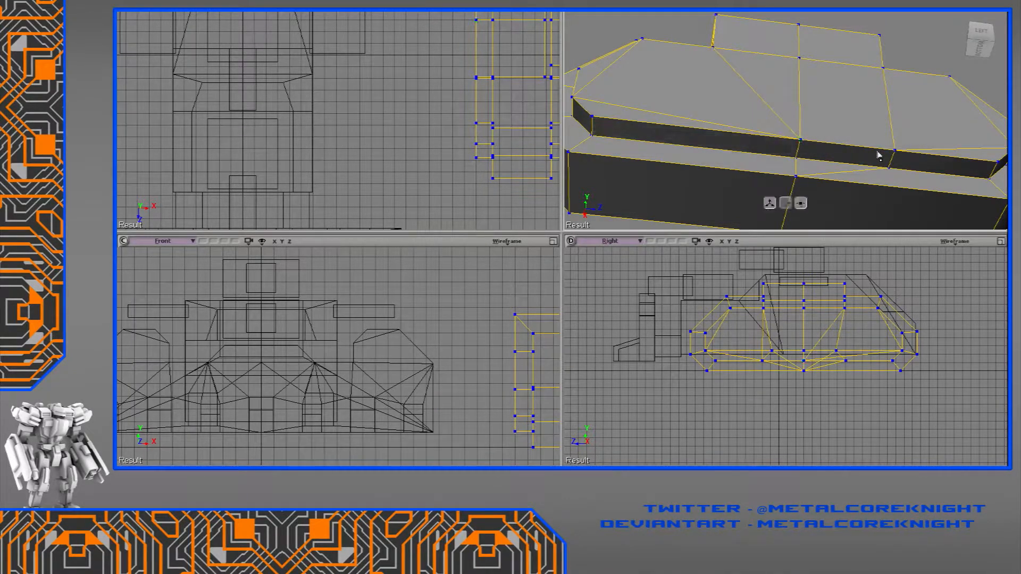
pyautogui.moveTo(888, 168); pyautogui.dragTo(795, 168)
# Move the side armor and track back along X against the hull and deselect them.
pyautogui.scroll(-3, 897, 152)
pyautogui.moveTo(846, 119); pyautogui.dragTo(775, 155, button='middle')
pyautogui.click(809, 128)
pyautogui.moveTo(759, 152); pyautogui.dragTo(670, 142)
pyautogui.moveTo(670, 142); pyautogui.dragTo(734, 89, button='middle')
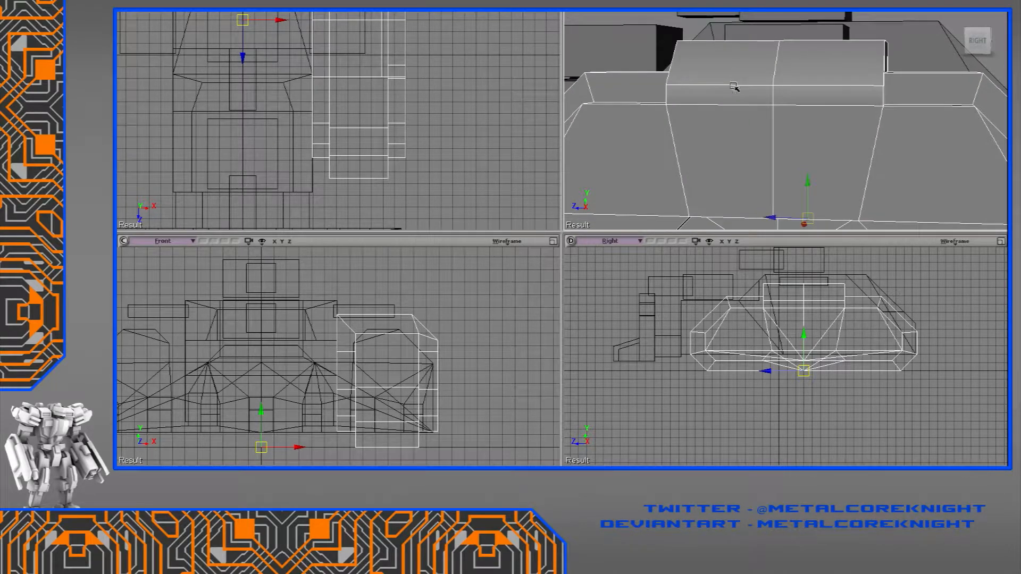
pyautogui.click(693, 34)
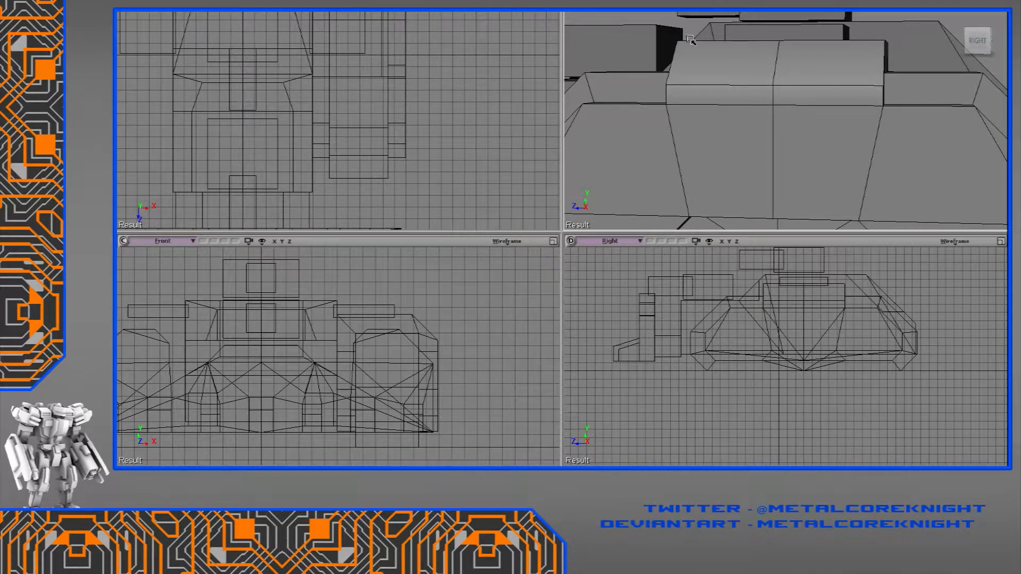
pyautogui.scroll(-3, 679, 42)
pyautogui.scroll(3, 685, 43)
pyautogui.moveTo(685, 44); pyautogui.dragTo(769, 119, button='middle')
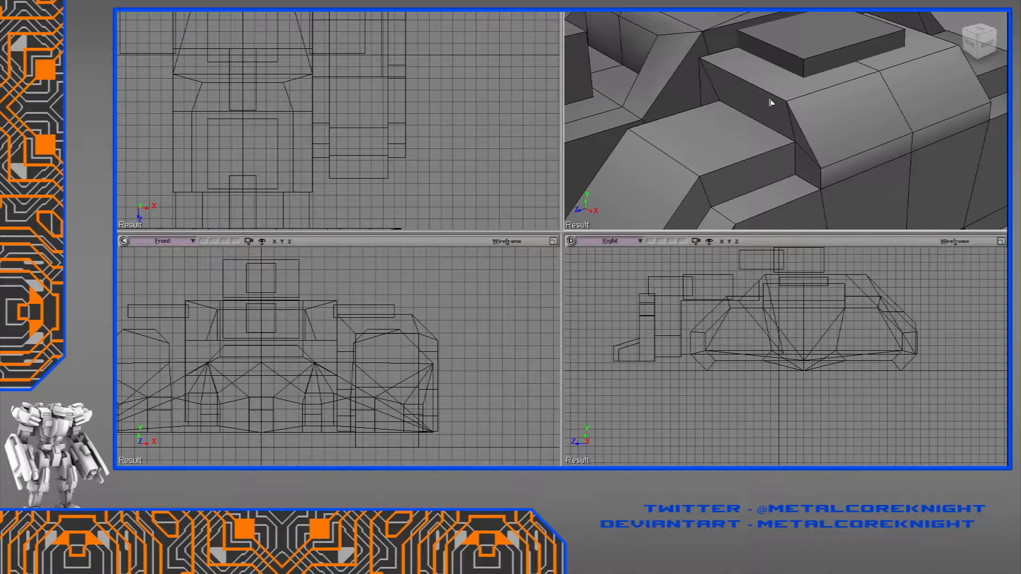
pyautogui.scroll(-6, 785, 99)
pyautogui.moveTo(785, 100); pyautogui.dragTo(813, 145, button='middle')
pyautogui.scroll(5, 820, 103)
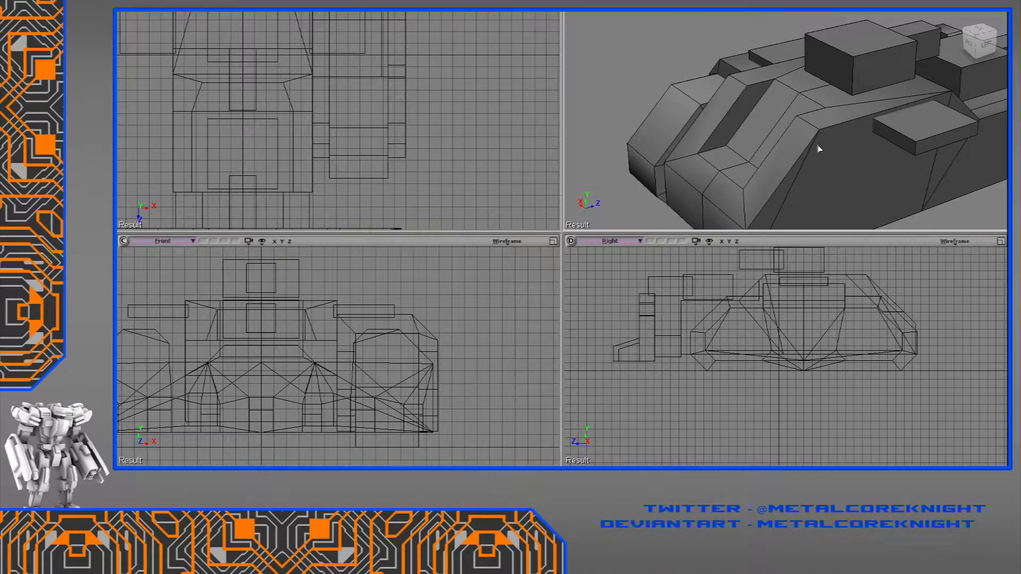
# Slice the armor's inner side and rim end polygons horizontally at the height of the hull's bottom edge.
pyautogui.moveTo(699, 50); pyautogui.dragTo(702, 16, button='middle')
pyautogui.click(717, 184)
pyautogui.moveTo(716, 183)
pyautogui.mouseDown(button='middle')
pyautogui.moveTo(734, 220)
pyautogui.moveTo(707, 167)
pyautogui.moveTo(706, 177)
pyautogui.mouseUp(button='middle')
pyautogui.click(693, 183)
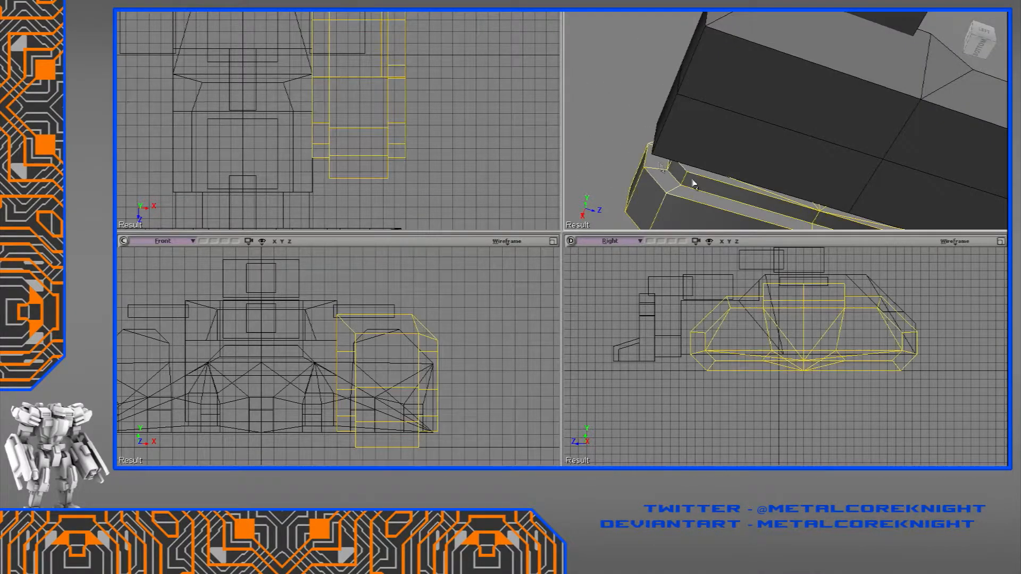
pyautogui.moveTo(679, 170); pyautogui.dragTo(732, 186)
pyautogui.moveTo(731, 189); pyautogui.dragTo(745, 200, button='middle')
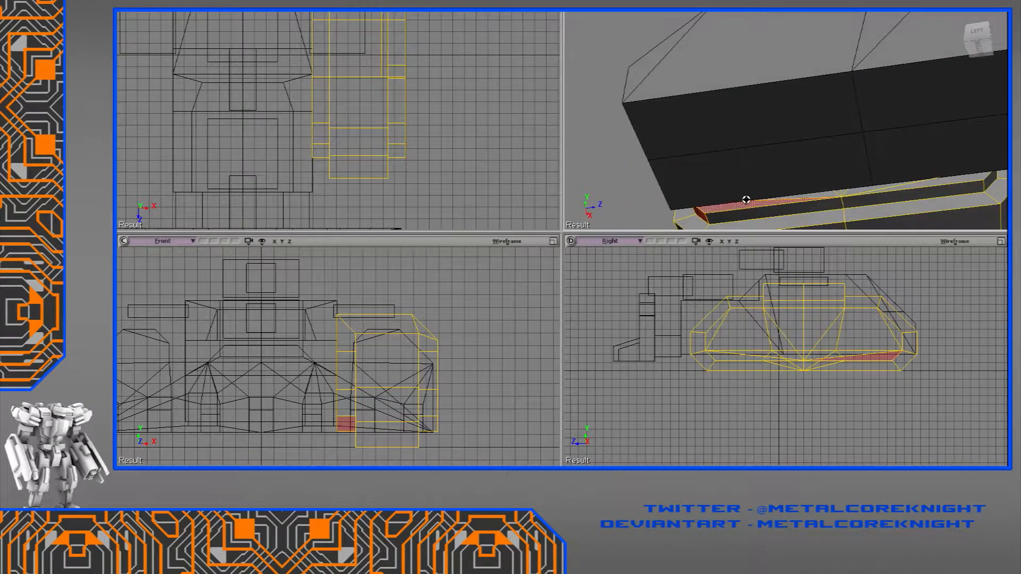
pyautogui.keyDown('shift'); pyautogui.click(877, 195); pyautogui.keyUp('shift')
pyautogui.moveTo(878, 196); pyautogui.dragTo(849, 207, button='middle')
pyautogui.keyDown('shift'); pyautogui.click(899, 168); pyautogui.keyUp('shift')
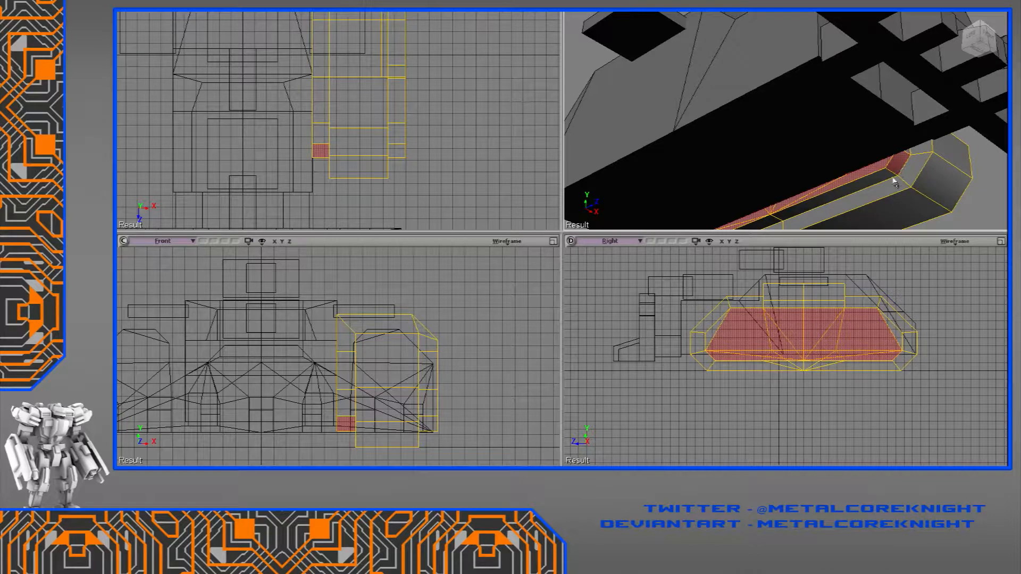
pyautogui.scroll(5, 931, 358)
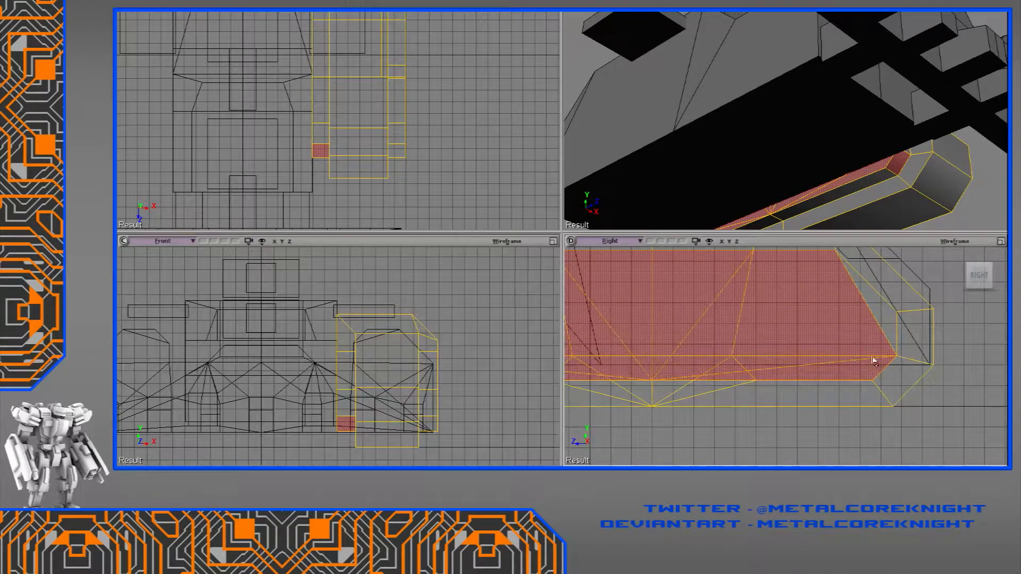
pyautogui.press('m')
pyautogui.click(930, 367)
pyautogui.click(967, 365)
# Delete the surplus geometry at the inner rim's lower end and merge its corner point into the cut.
pyautogui.press('space')
pyautogui.moveTo(879, 170); pyautogui.dragTo(918, 180, button='middle')
pyautogui.moveTo(850, 212); pyautogui.dragTo(844, 144, button='middle')
pyautogui.press('1')
pyautogui.click(854, 146)
pyautogui.press('Delete')
pyautogui.moveTo(845, 161); pyautogui.dragTo(793, 187, button='middle')
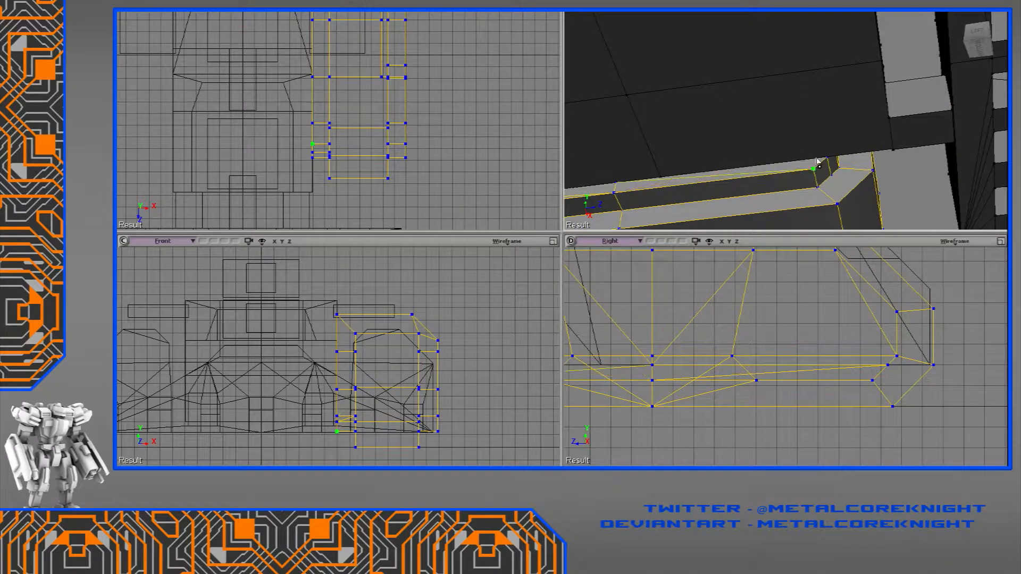
pyautogui.moveTo(723, 183); pyautogui.dragTo(845, 128, button='middle')
pyautogui.press('Escape')
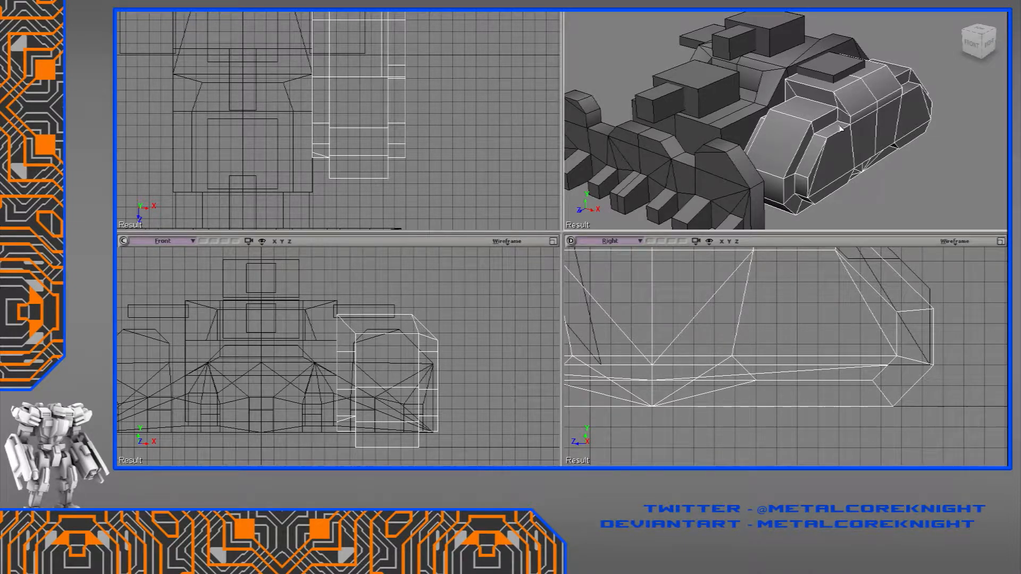
# Delete the two leftover diagonal edges running along the armor's inner underside from its middle to its ends.
pyautogui.click(915, 176)
pyautogui.moveTo(896, 189); pyautogui.dragTo(890, 164, button='middle')
pyautogui.scroll(-3, 860, 145)
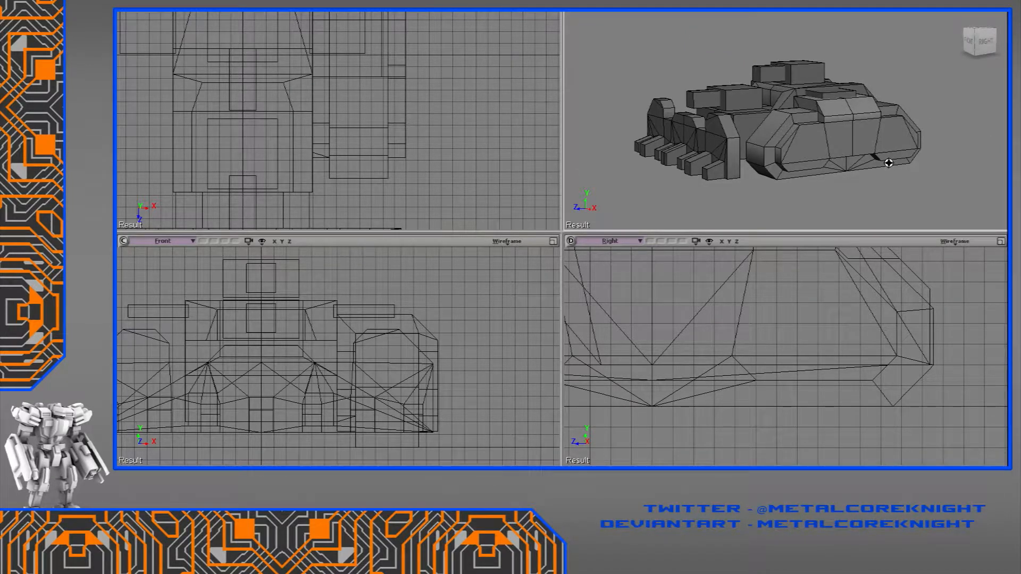
pyautogui.moveTo(927, 88); pyautogui.dragTo(762, 125, button='middle')
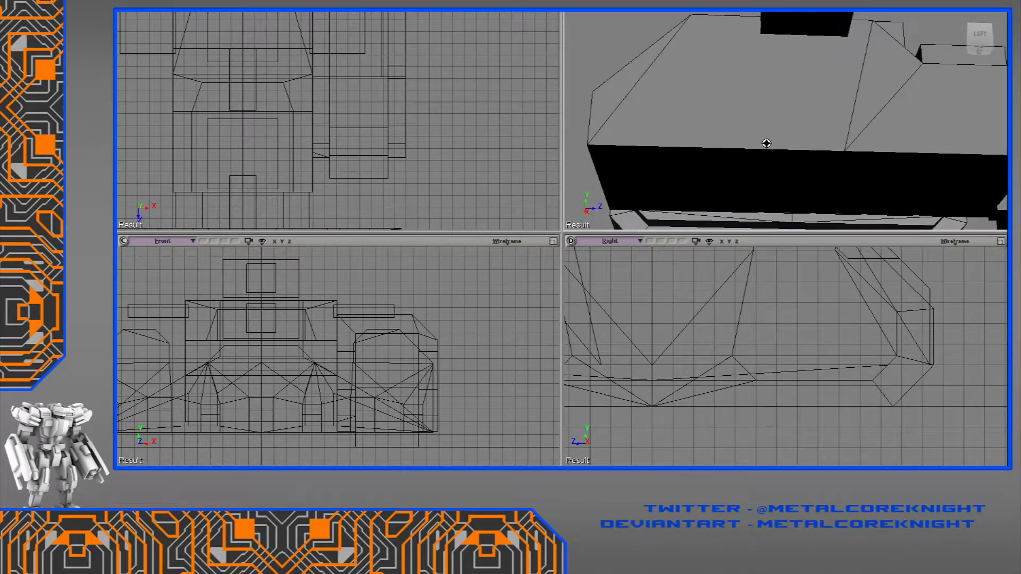
pyautogui.click(772, 218)
pyautogui.scroll(5, 771, 176)
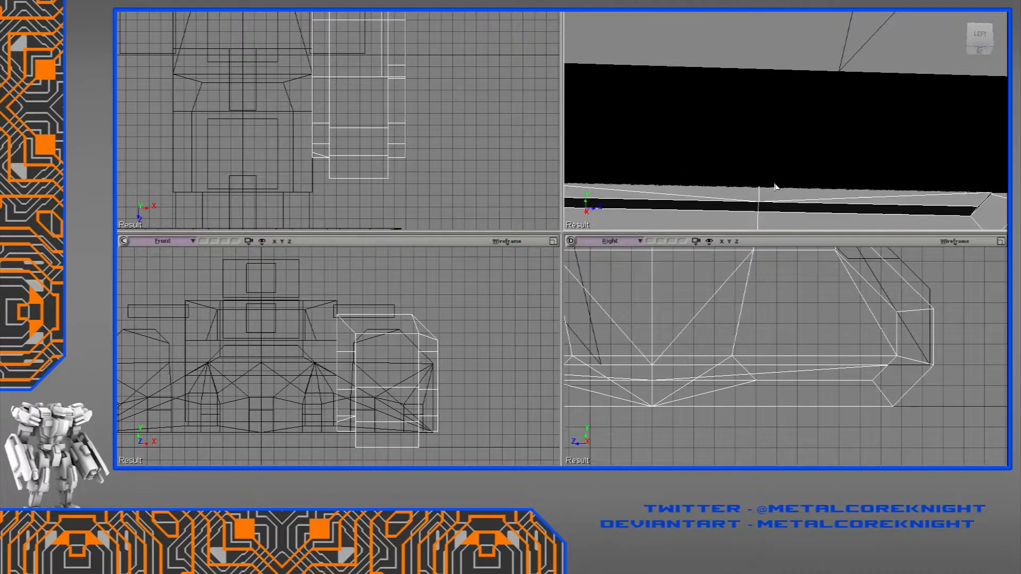
pyautogui.click(834, 205)
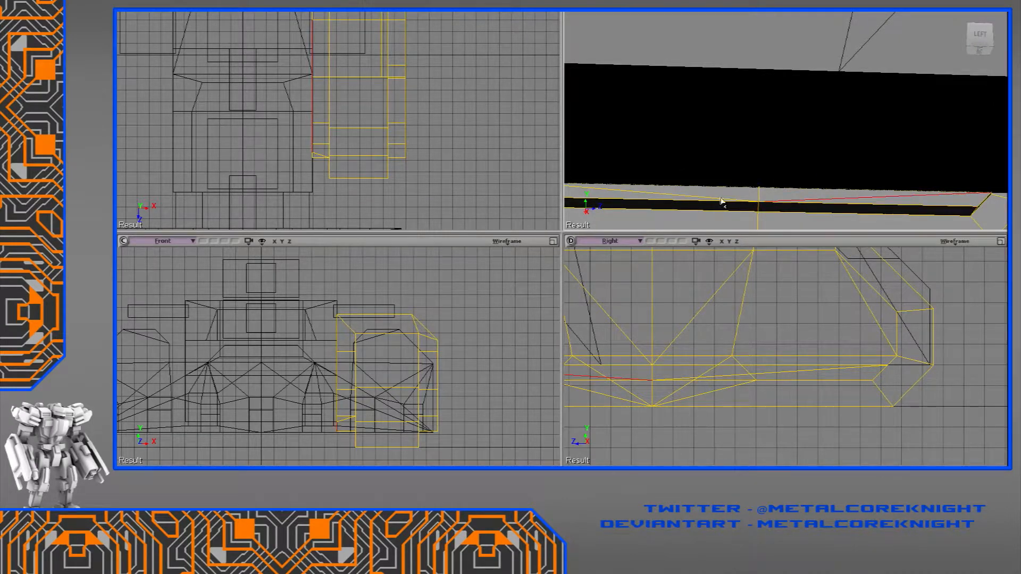
pyautogui.click(668, 197)
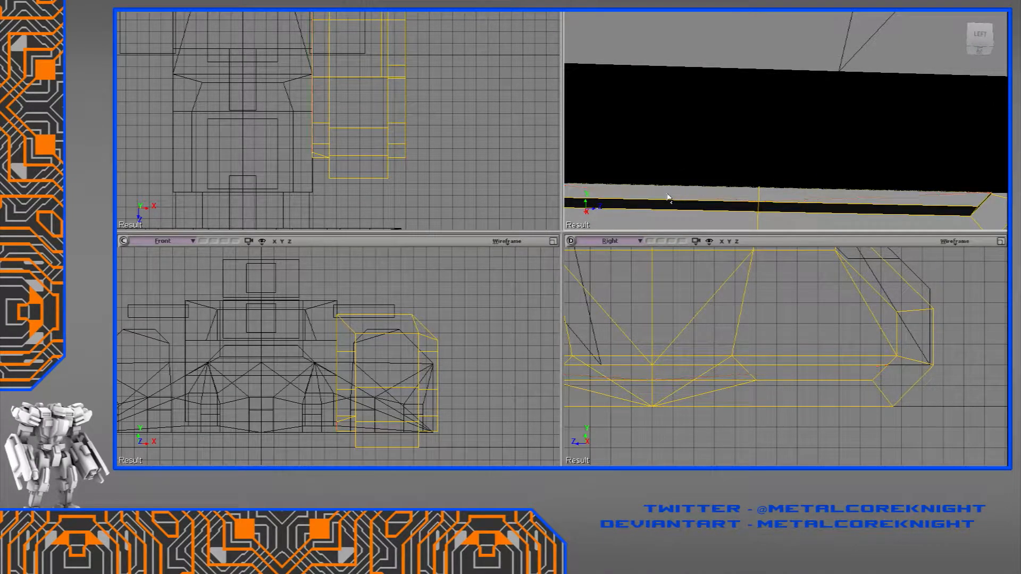
pyautogui.press('a')
pyautogui.moveTo(683, 150); pyautogui.dragTo(832, 209, button='right')
pyautogui.moveTo(814, 172); pyautogui.dragTo(813, 204)
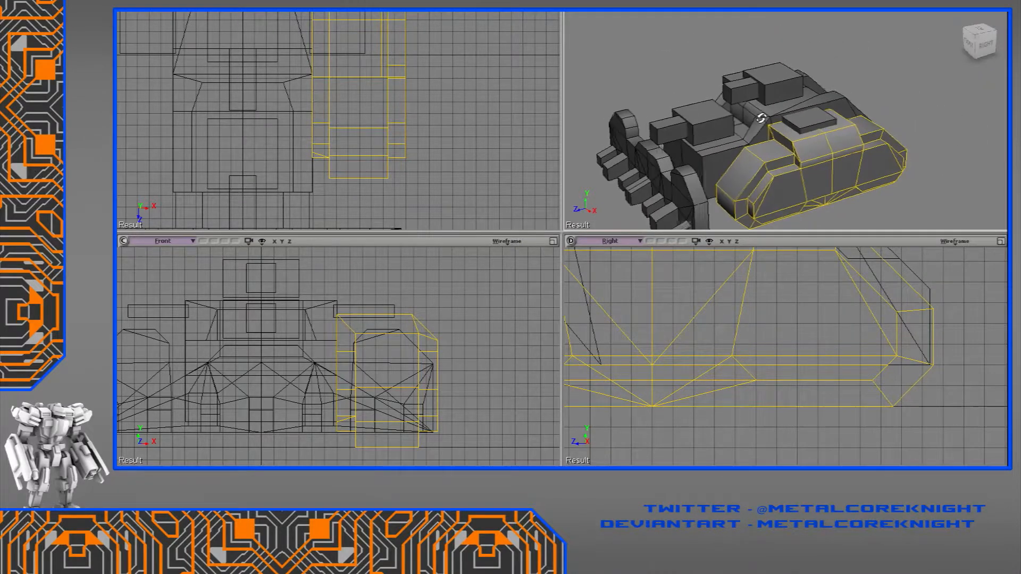
# Delete the hull's polygons on the negative X side of the center line, keeping the half beside the finished track.
pyautogui.press('space')
pyautogui.click(715, 156)
pyautogui.scroll(5, 715, 154)
pyautogui.scroll(-5, 715, 154)
pyautogui.moveTo(715, 154); pyautogui.dragTo(843, 126, button='right')
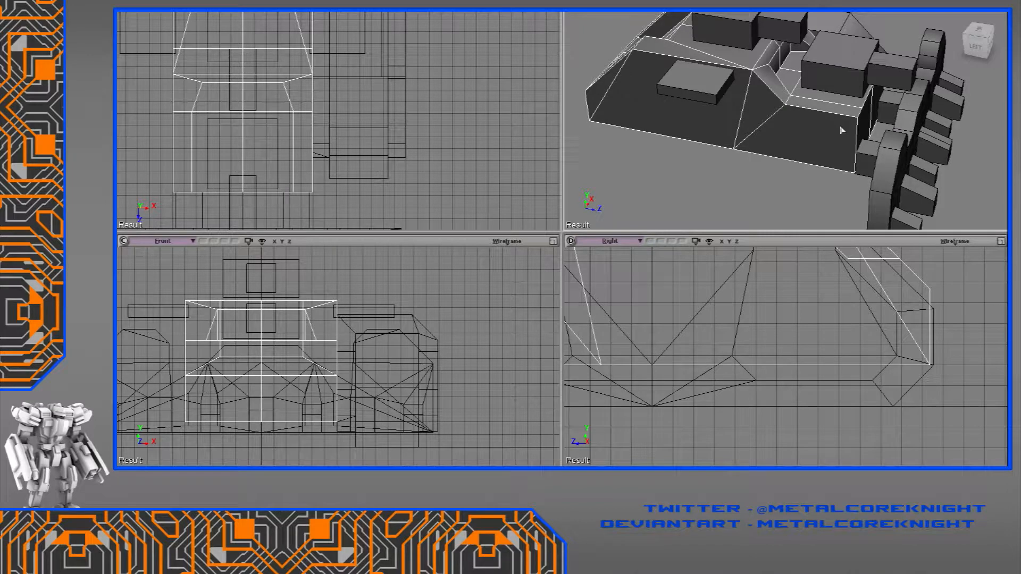
pyautogui.press('i')
pyautogui.press('u')
pyautogui.moveTo(842, 117)
pyautogui.mouseDown()
pyautogui.moveTo(862, 127)
pyautogui.moveTo(876, 108)
pyautogui.mouseUp()
pyautogui.press('space')
pyautogui.press('y')
pyautogui.moveTo(147, 288); pyautogui.dragTo(268, 452)
pyautogui.press('Delete')
# Delete the outer front deck and side polygons of the remaining hull half next to the track.
pyautogui.moveTo(733, 139); pyautogui.dragTo(771, 168, button='middle')
pyautogui.click(736, 142)
pyautogui.press('Delete')
# Extrude the outer edge at the base of the hull's front slope downward along the slope.
pyautogui.click(779, 120)
pyautogui.click(862, 89)
pyautogui.press('w')
pyautogui.scroll(-3, 780, 372)
pyautogui.scroll(5, 753, 377)
pyautogui.moveTo(804, 322); pyautogui.dragTo(752, 376)
pyautogui.moveTo(866, 101); pyautogui.dragTo(787, 145, button='middle')
pyautogui.press('e')
pyautogui.click(773, 49)
pyautogui.moveTo(774, 49)
pyautogui.mouseDown()
pyautogui.moveTo(779, 90)
pyautogui.moveTo(806, 79)
pyautogui.mouseUp()
pyautogui.click(791, 154)
pyautogui.moveTo(781, 133)
pyautogui.mouseDown(button='middle')
pyautogui.moveTo(799, 97)
pyautogui.moveTo(795, 69)
pyautogui.moveTo(748, 107)
pyautogui.mouseUp(button='middle')
pyautogui.press('e')
pyautogui.moveTo(722, 97); pyautogui.dragTo(708, 105)
pyautogui.moveTo(708, 106); pyautogui.dragTo(734, 119, button='middle')
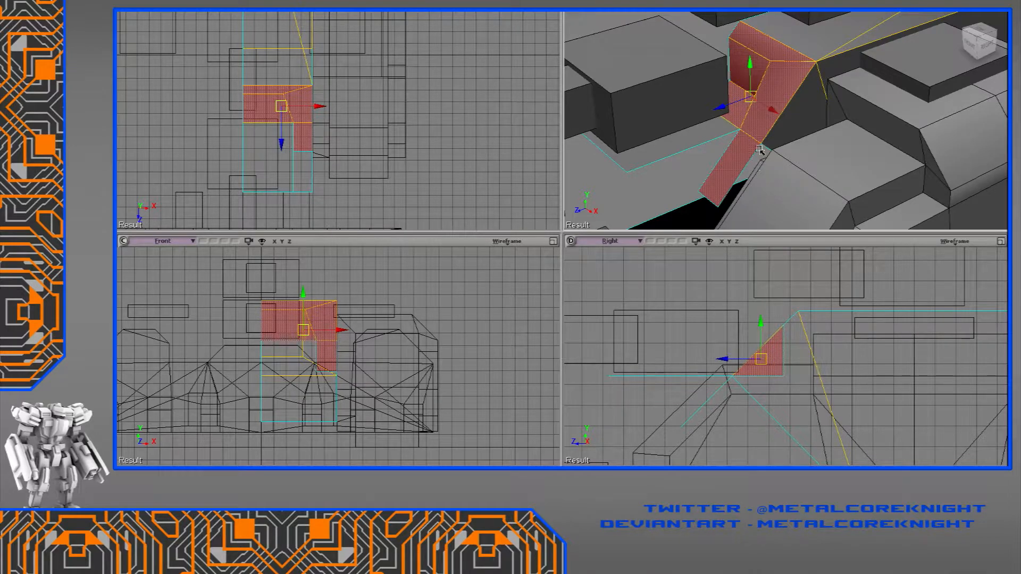
pyautogui.hotkey('ctrl', 'z')
pyautogui.hotkey('ctrl', 'z')
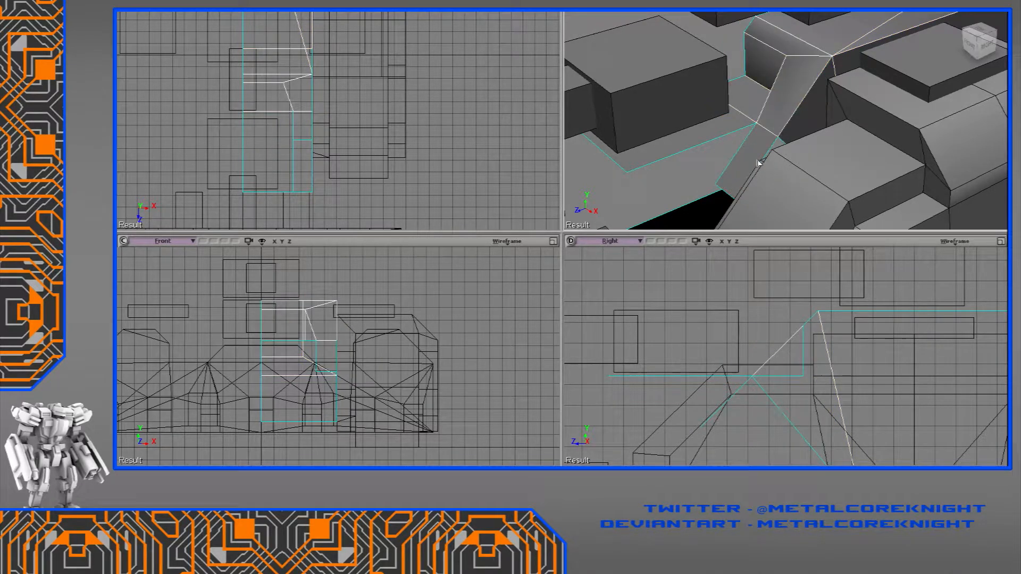
pyautogui.hotkey('ctrl', 'z')
# Slice the extruded slope polygon horizontally at the height of the corner on the track armor's front.
pyautogui.click(760, 163)
pyautogui.scroll(5, 795, 361)
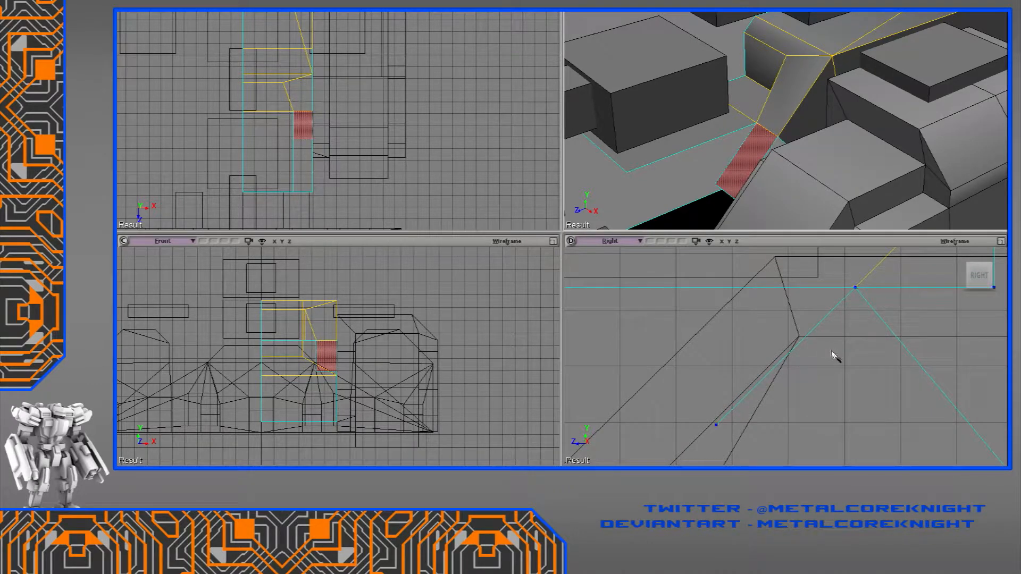
pyautogui.moveTo(803, 339); pyautogui.dragTo(832, 338)
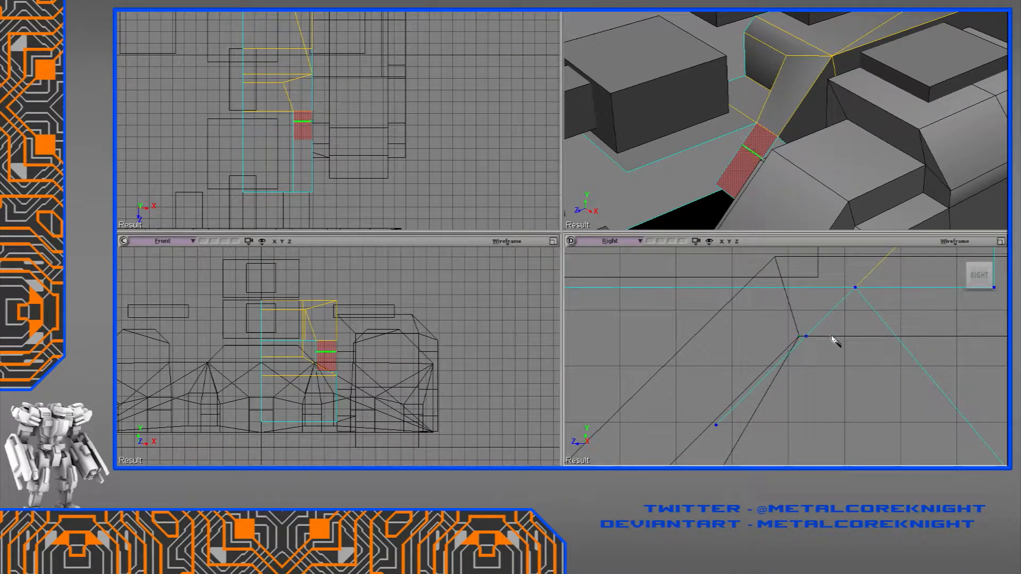
pyautogui.press('space')
# Raise the two lower end points of the extruded strip to the height of the new cut using point snapping.
pyautogui.moveTo(766, 353); pyautogui.dragTo(687, 448)
pyautogui.moveTo(718, 389); pyautogui.dragTo(807, 338)
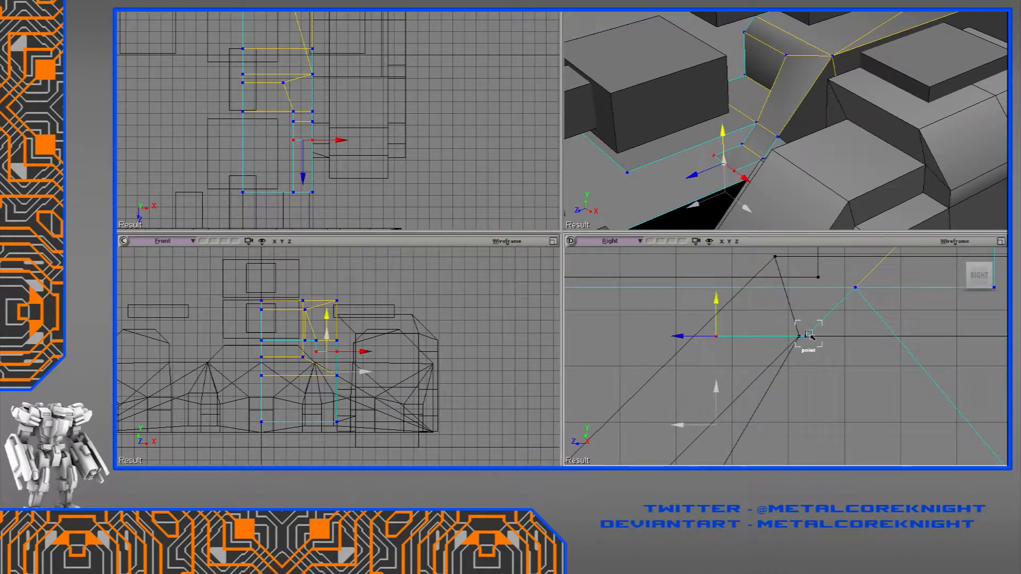
pyautogui.moveTo(782, 164); pyautogui.dragTo(792, 173, button='middle')
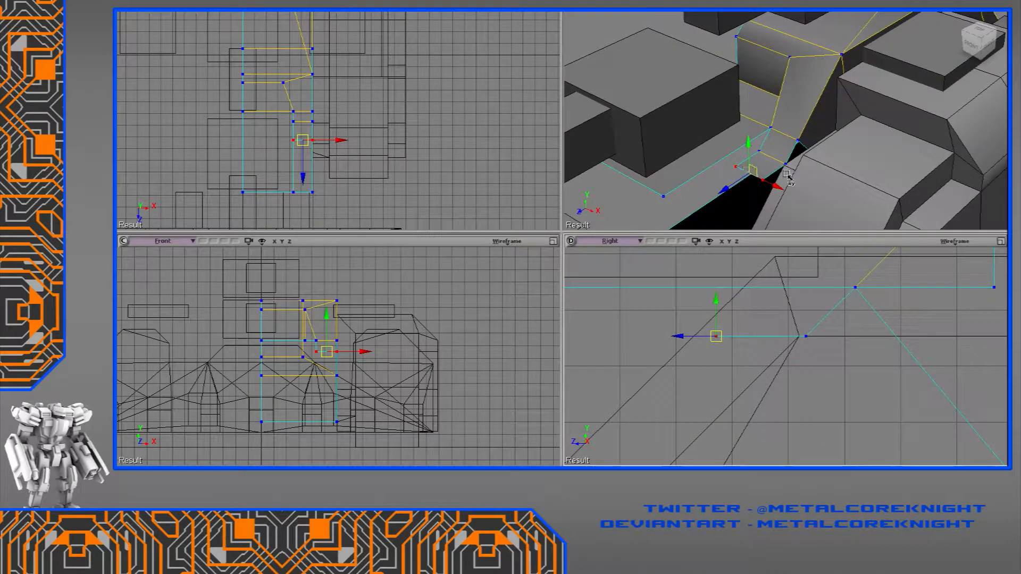
# Move the points of the hull's front slope and strip together so the cut meets the track armor's corner.
pyautogui.scroll(-5, 811, 359)
pyautogui.moveTo(860, 276); pyautogui.dragTo(697, 411)
pyautogui.moveTo(758, 355); pyautogui.dragTo(736, 375)
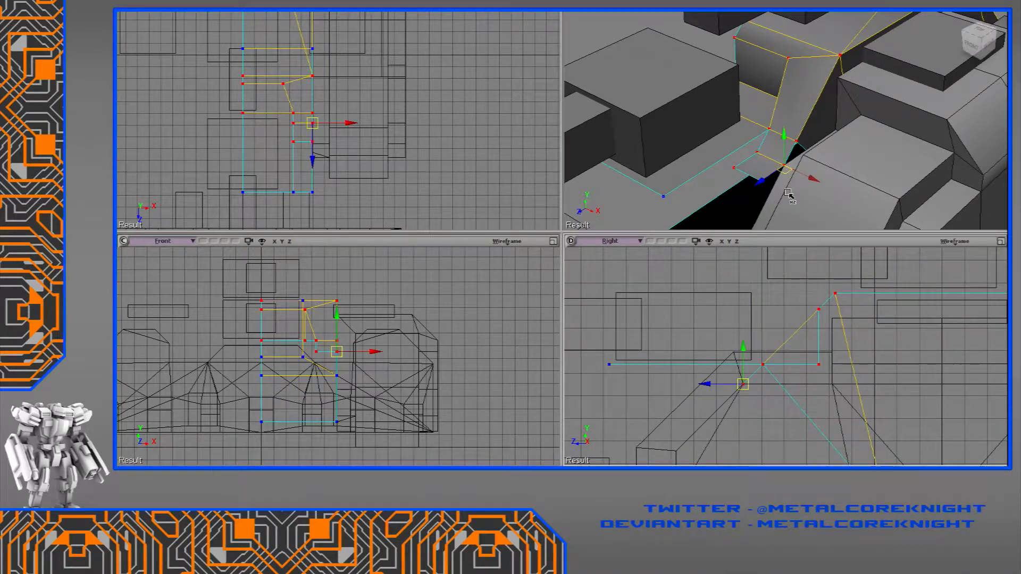
# Move the front end points of the level strip forward along Z to lengthen the ledge beside the deck.
pyautogui.moveTo(786, 190); pyautogui.dragTo(795, 117, button='middle')
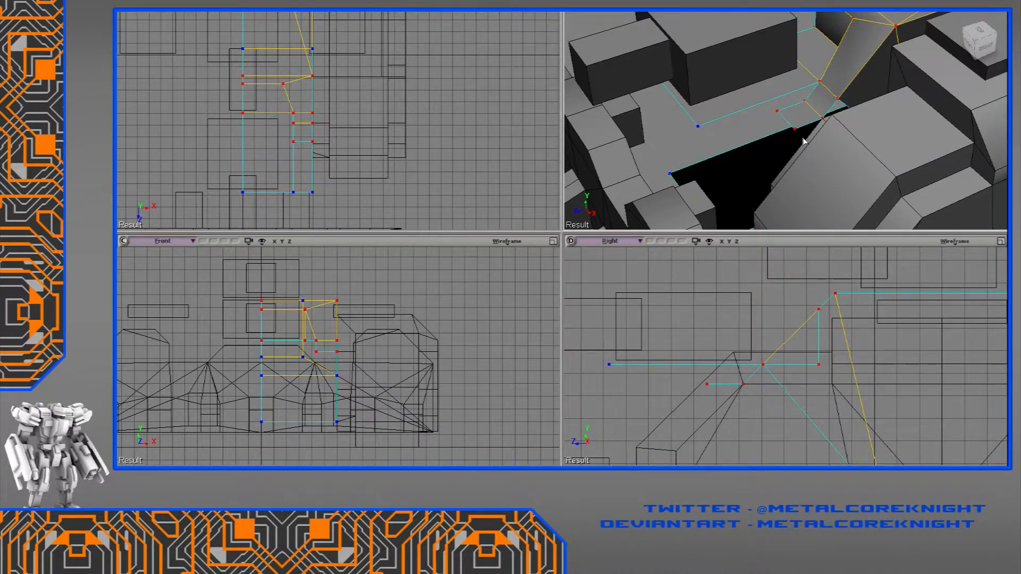
pyautogui.moveTo(804, 141); pyautogui.dragTo(769, 97, button='middle')
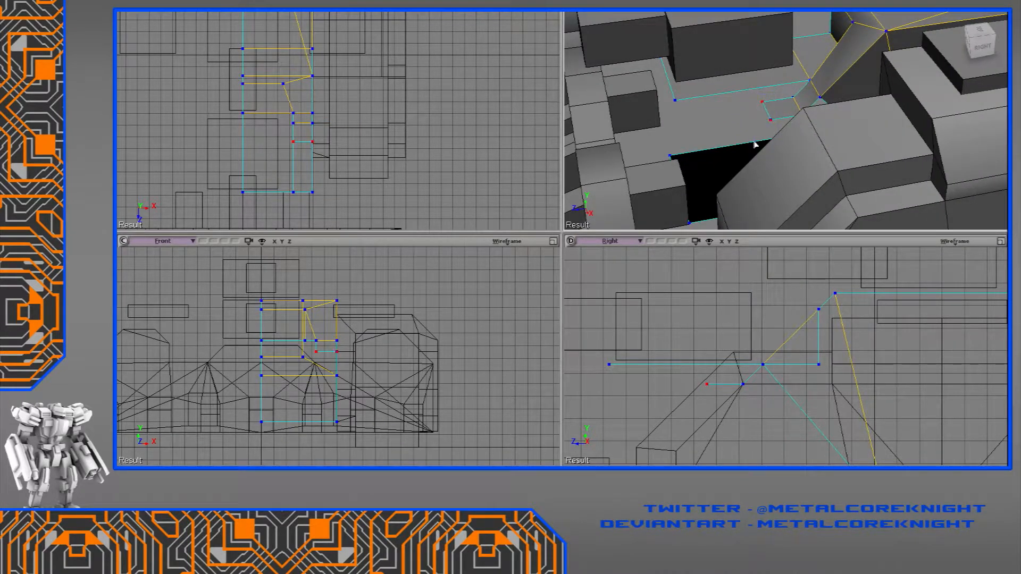
pyautogui.press('v')
pyautogui.moveTo(736, 118); pyautogui.dragTo(698, 118)
pyautogui.moveTo(717, 129); pyautogui.dragTo(730, 151, button='middle')
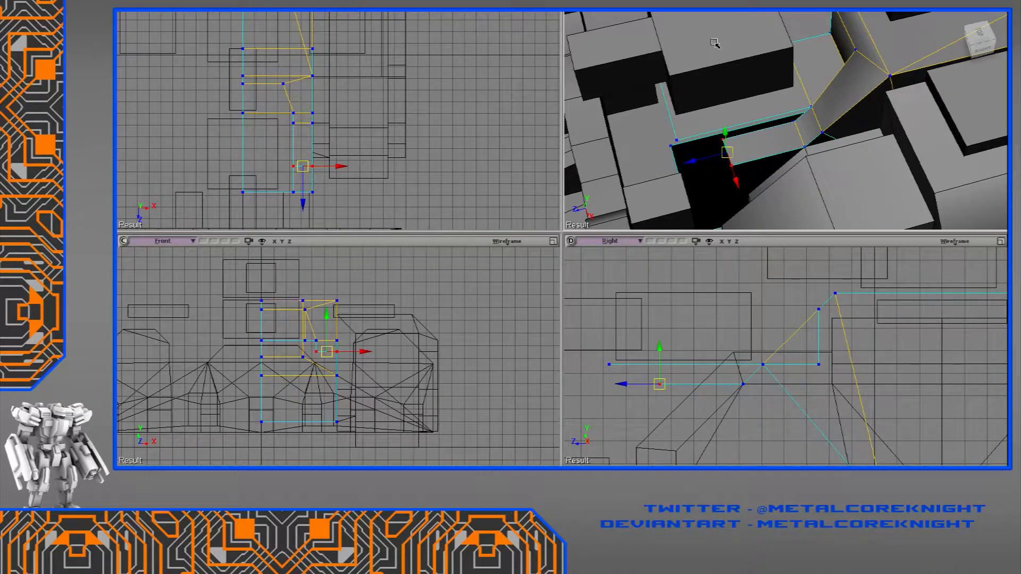
# Extrude the ledge's front edge forward and downward to form a sloped strip beside the track.
pyautogui.moveTo(737, 109); pyautogui.dragTo(807, 125, button='middle')
pyautogui.moveTo(915, 98); pyautogui.dragTo(839, 116, button='middle')
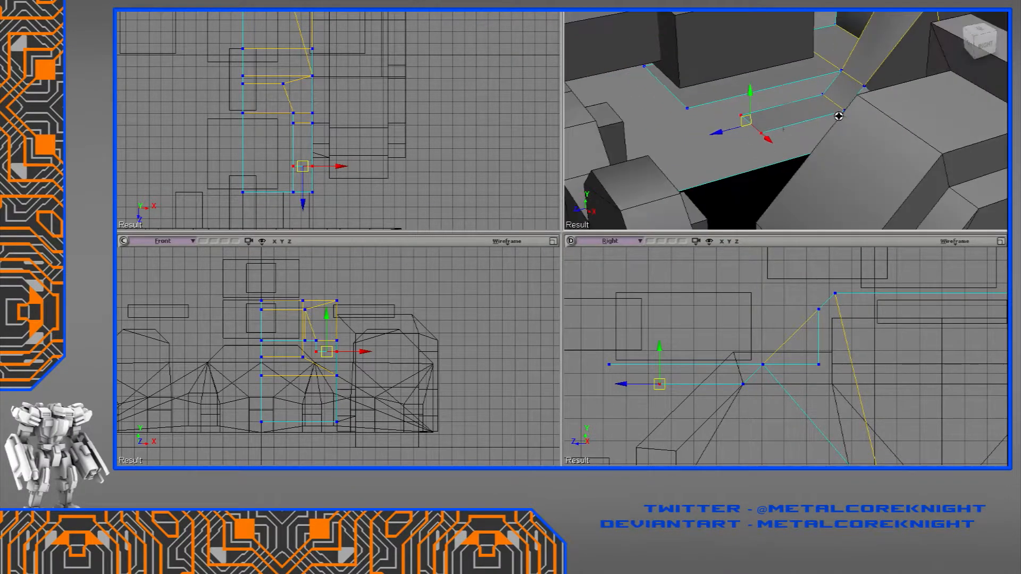
pyautogui.press('i')
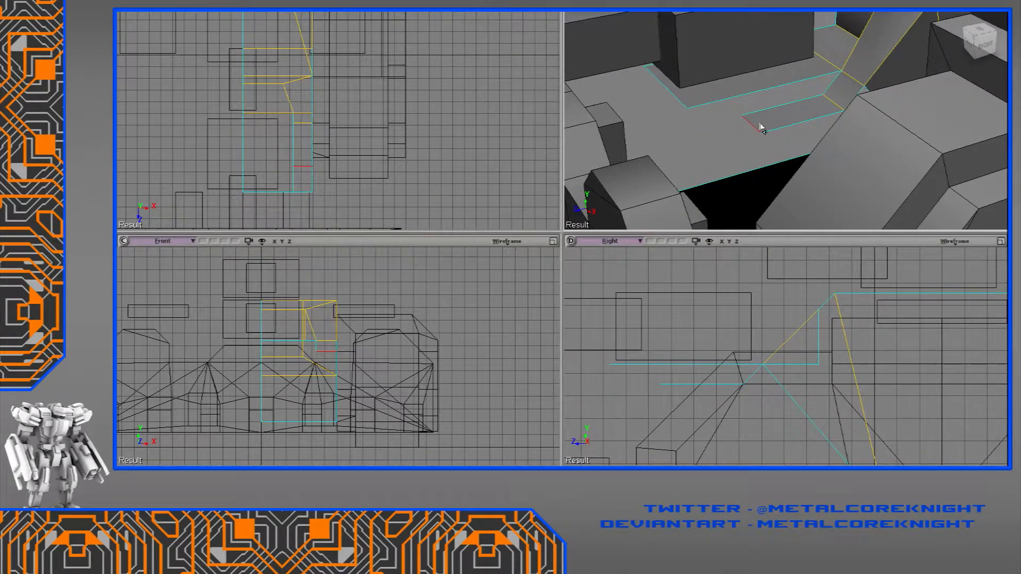
pyautogui.press('v')
pyautogui.moveTo(633, 390); pyautogui.dragTo(745, 367, button='middle')
pyautogui.moveTo(770, 357); pyautogui.dragTo(706, 398)
pyautogui.hotkey('ctrl', 'z')
pyautogui.moveTo(733, 367); pyautogui.dragTo(681, 411)
pyautogui.press('m')
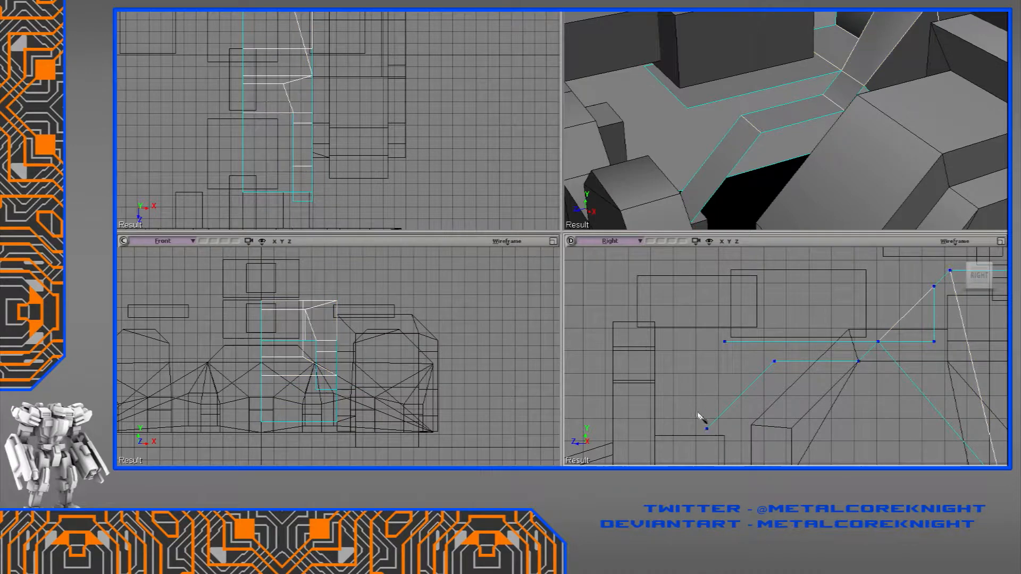
# Align the sloped strip's front end with the deck's front edge and extrude it straight down to the hull's bottom.
pyautogui.click(725, 411)
pyautogui.moveTo(724, 402); pyautogui.dragTo(732, 376, button='middle')
pyautogui.press('t')
pyautogui.moveTo(721, 355); pyautogui.dragTo(739, 452)
pyautogui.press('v')
# Fill the gap between the deck's side edge and the lower ledge with a new polygon.
pyautogui.moveTo(761, 128); pyautogui.dragTo(777, 123, button='right')
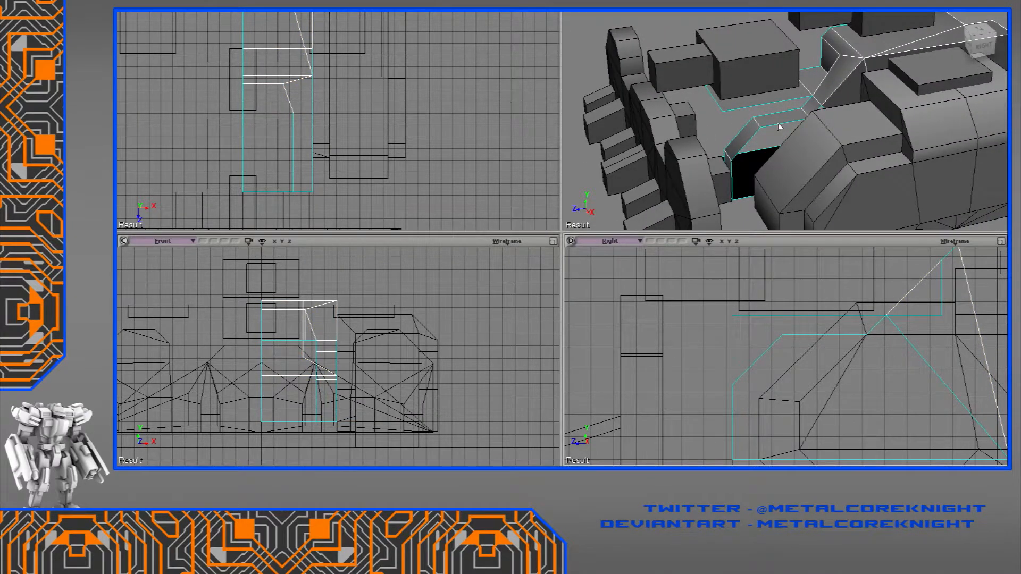
pyautogui.scroll(2, 778, 126)
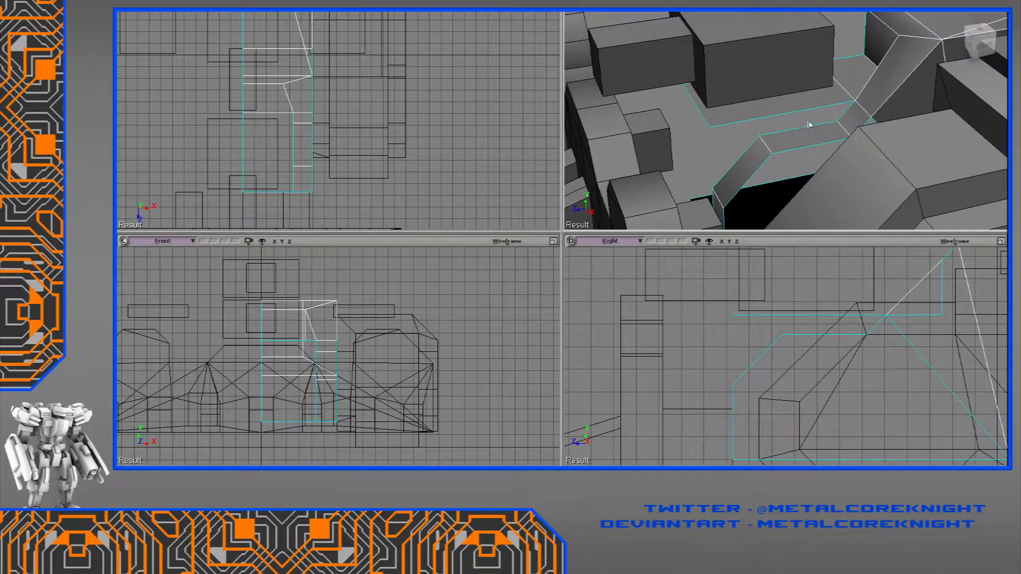
pyautogui.click(798, 123)
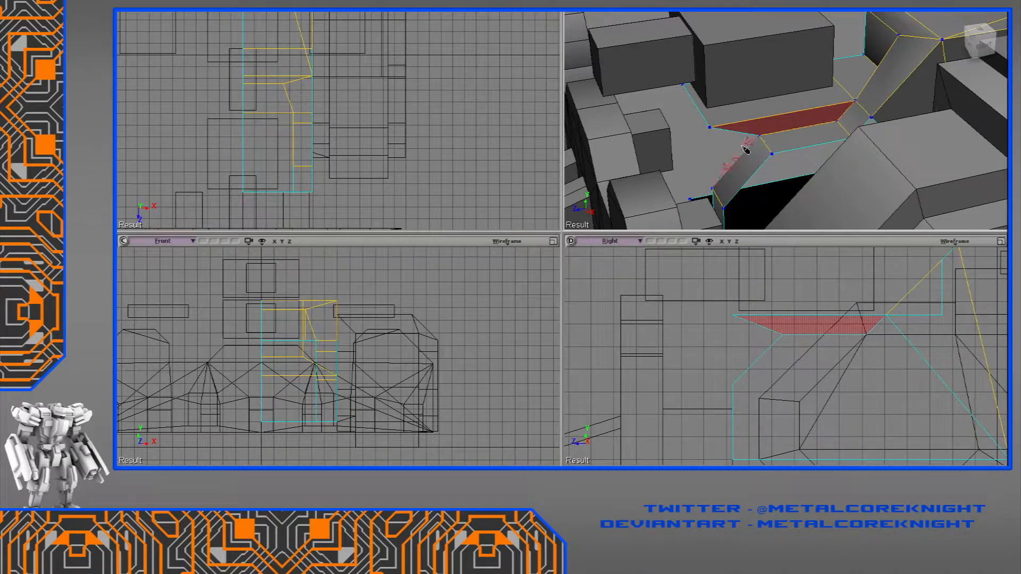
pyautogui.moveTo(744, 152); pyautogui.dragTo(738, 109, button='right')
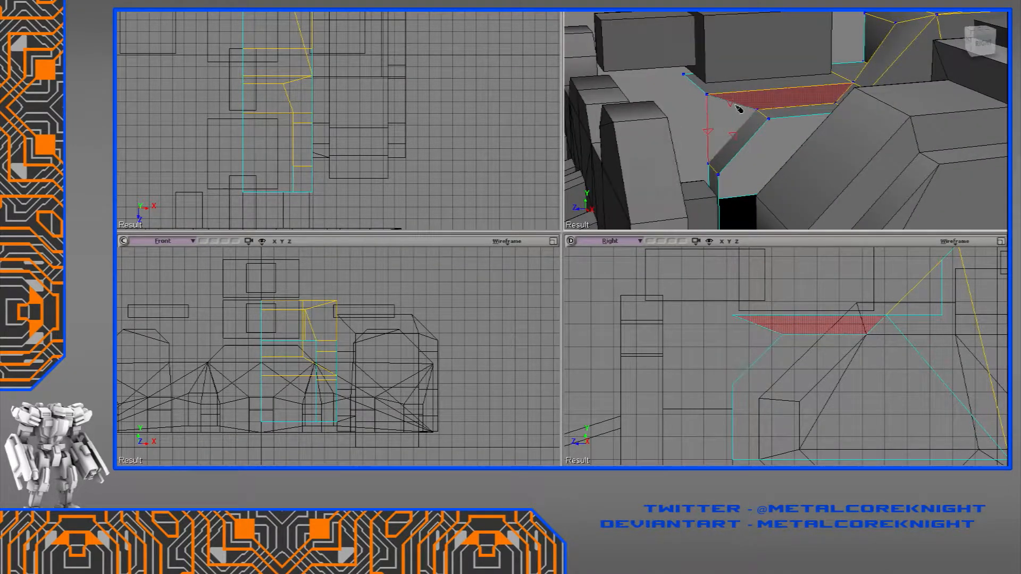
pyautogui.press('F1')
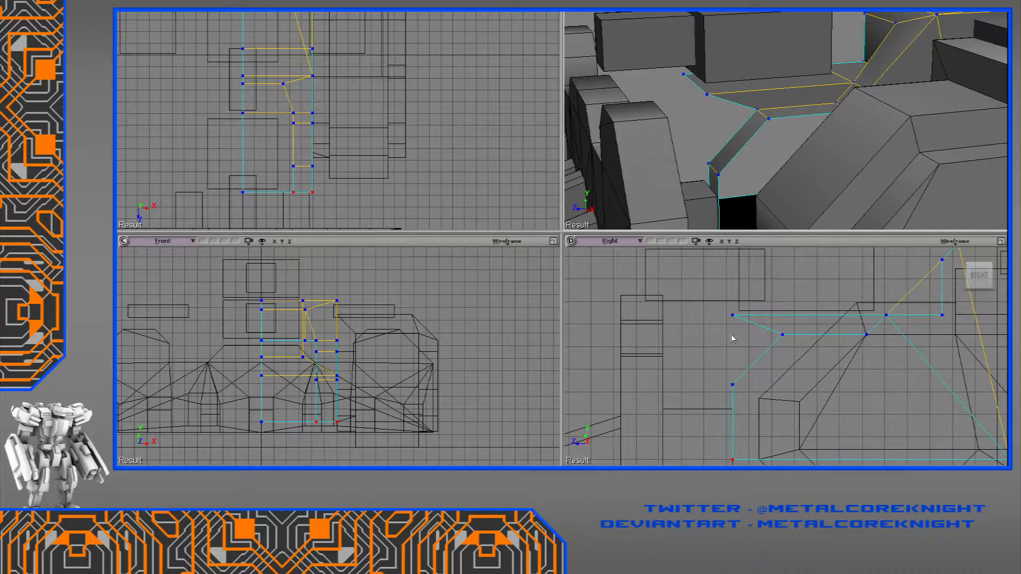
# Build the hull's front wall from the strip's vertical inner edge across to the centre line beneath the deck.
pyautogui.click(710, 181)
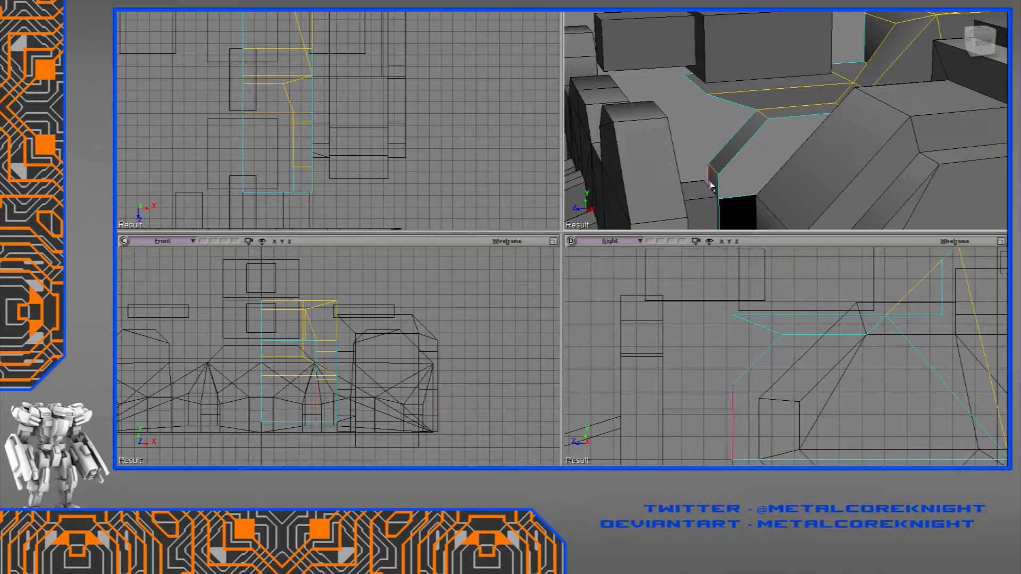
pyautogui.moveTo(708, 151); pyautogui.dragTo(710, 164, button='right')
pyautogui.press('v')
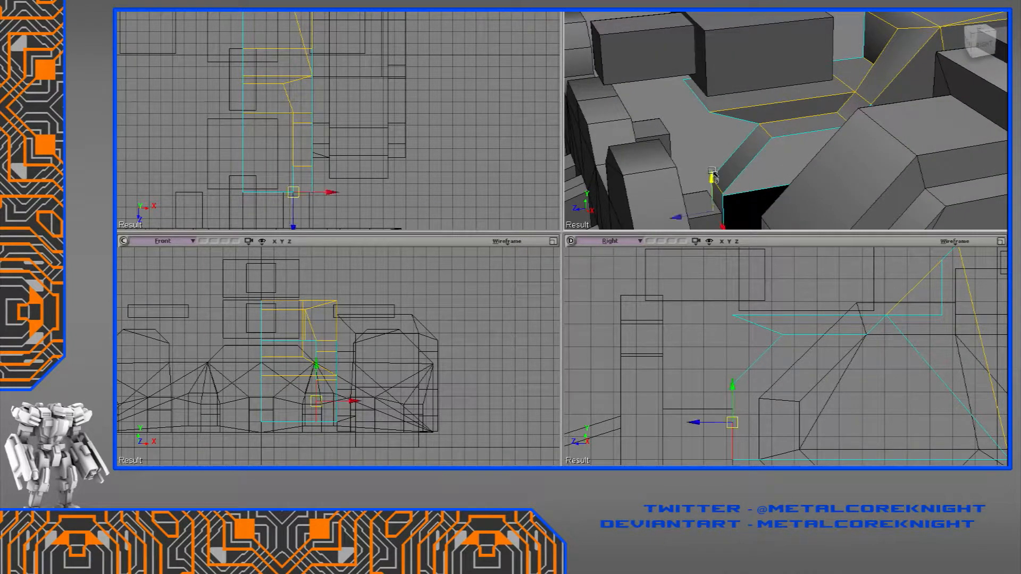
pyautogui.moveTo(714, 227); pyautogui.dragTo(687, 171)
pyautogui.press('q')
pyautogui.press('w')
pyautogui.moveTo(698, 133); pyautogui.dragTo(699, 87)
pyautogui.press('space')
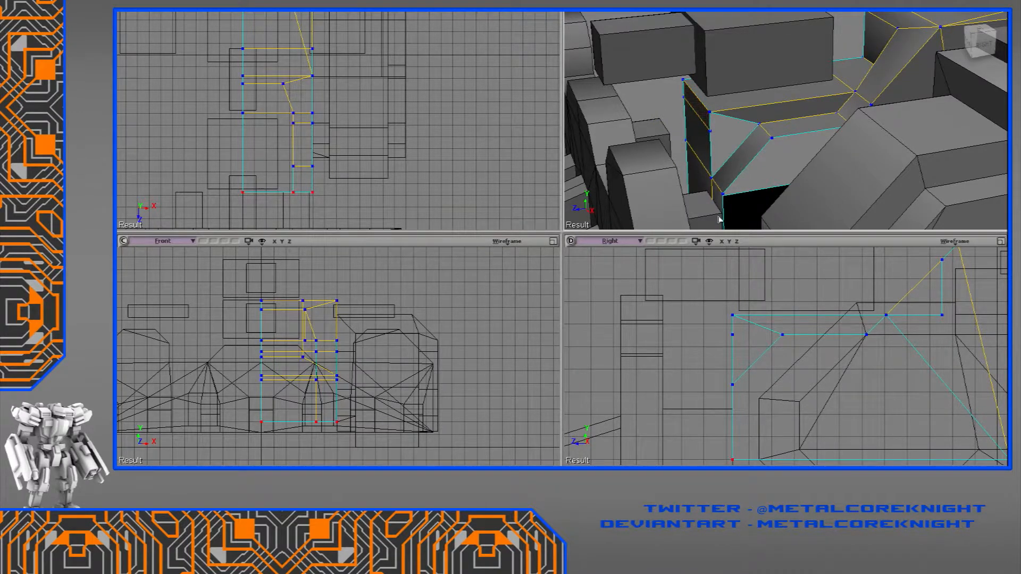
# Move the deck's front points back along Z and raise the points below them to bevel the front wall's top.
pyautogui.press('t')
pyautogui.click(733, 316)
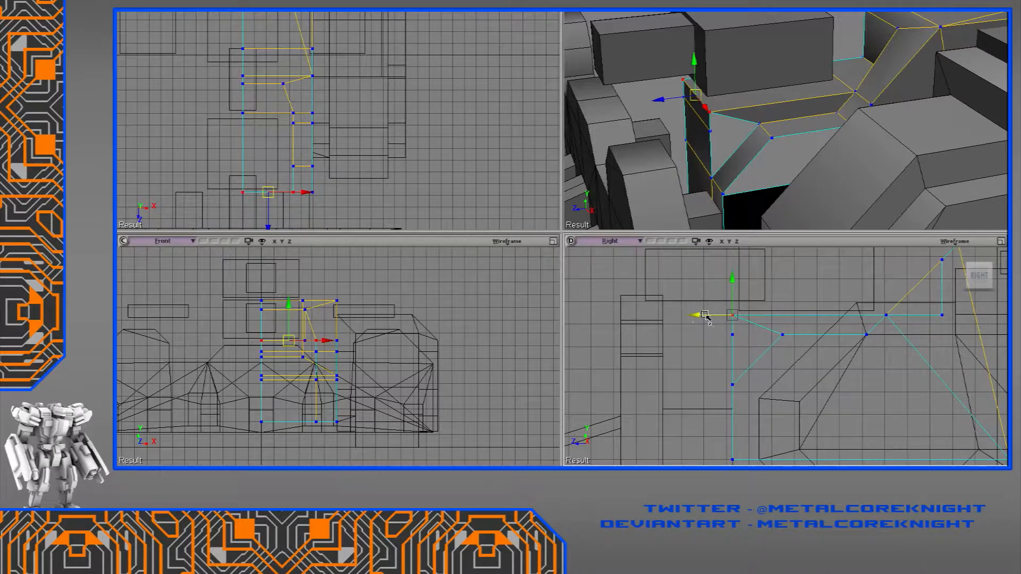
pyautogui.moveTo(703, 315); pyautogui.dragTo(726, 324)
pyautogui.moveTo(751, 358); pyautogui.dragTo(751, 358)
pyautogui.moveTo(733, 314); pyautogui.dragTo(733, 307)
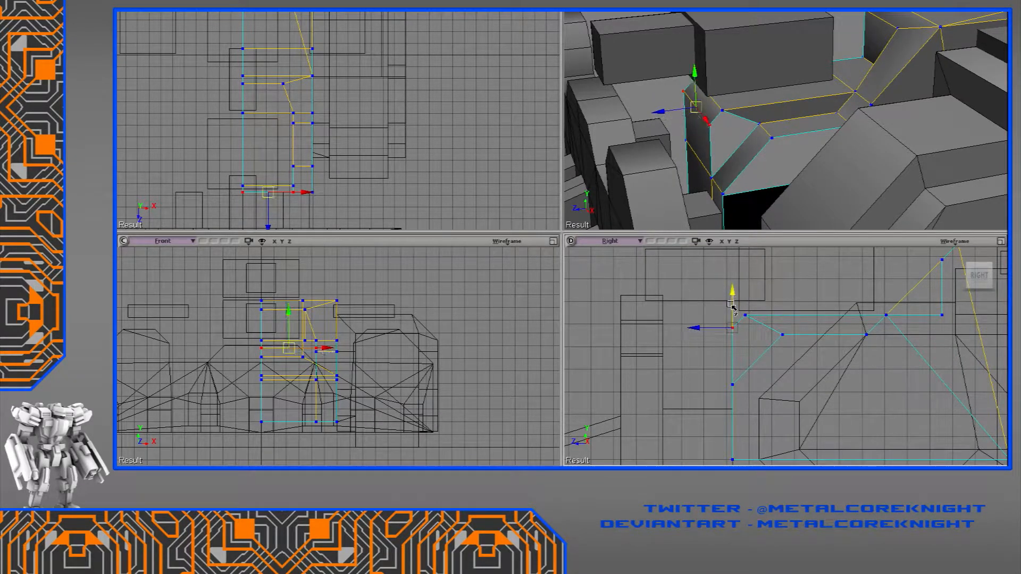
pyautogui.click(808, 171)
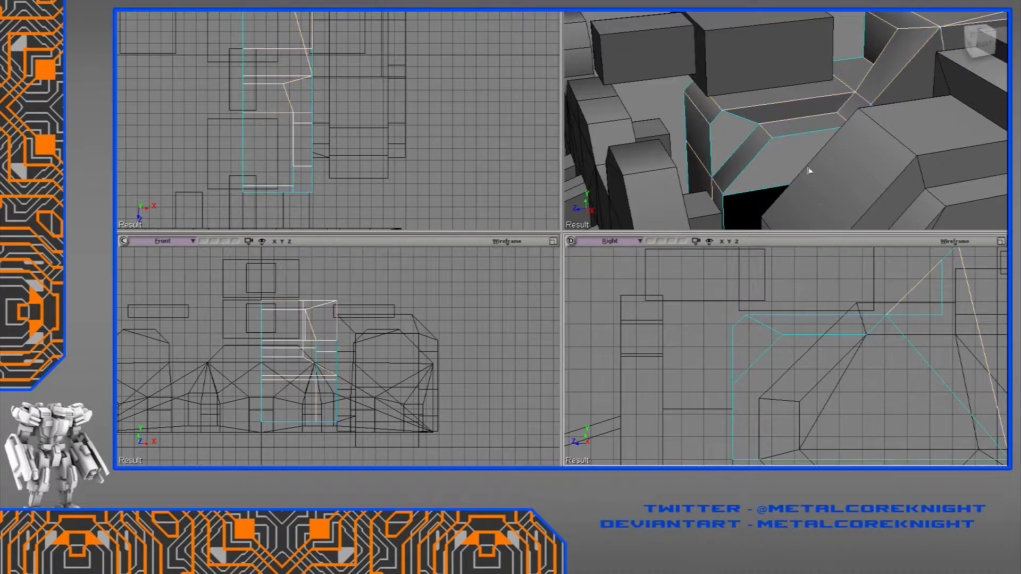
# Fill the triangular gap between the deck's corner, the ledge and the front wall with a new polygon.
pyautogui.click(733, 119)
pyautogui.click(730, 133)
pyautogui.scroll(-4, 745, 146)
pyautogui.moveTo(748, 151); pyautogui.dragTo(820, 142, button='right')
pyautogui.scroll(5, 840, 126)
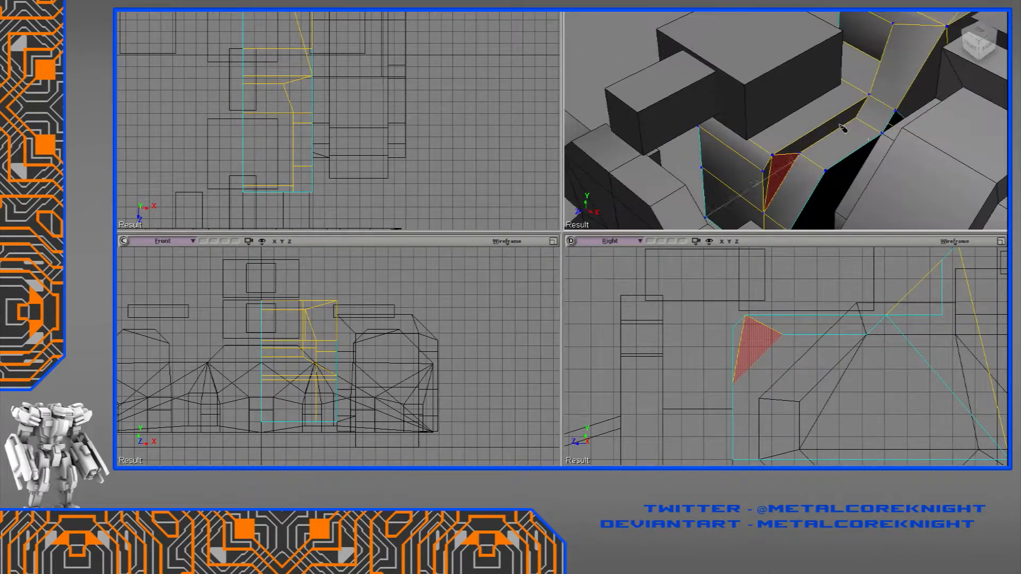
# Close the hull's open side beside the track with triangular polygons fanning out from the lower rear corner.
pyautogui.click(891, 128)
pyautogui.moveTo(891, 128); pyautogui.dragTo(784, 125, button='right')
pyautogui.click(792, 184)
pyautogui.click(777, 113)
pyautogui.scroll(-5, 798, 96)
pyautogui.press('Escape')
pyautogui.moveTo(812, 79); pyautogui.dragTo(867, 138, button='right')
pyautogui.click(784, 180)
pyautogui.scroll(5, 813, 173)
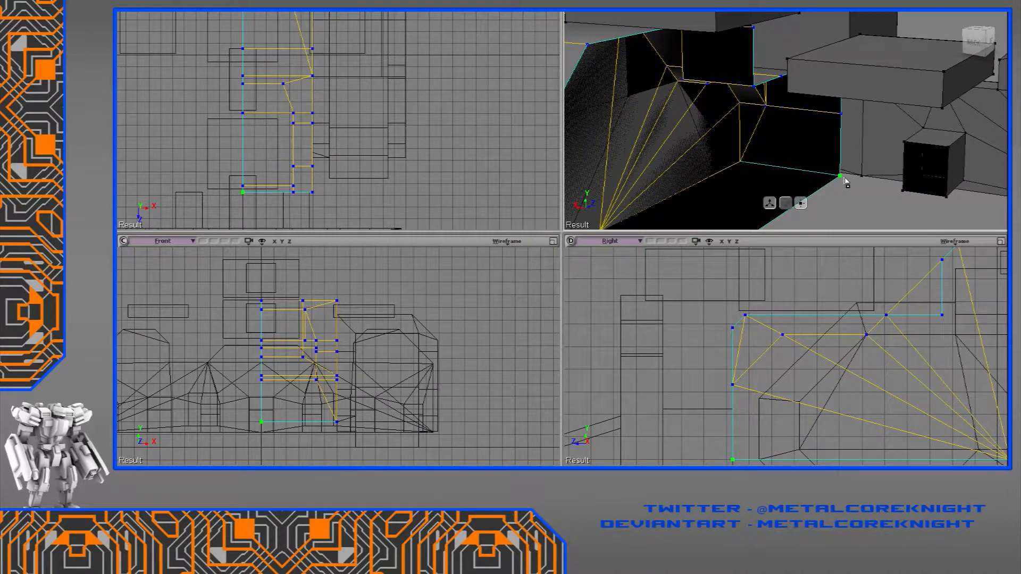
pyautogui.moveTo(843, 178); pyautogui.dragTo(777, 131, button='right')
pyautogui.click(894, 155)
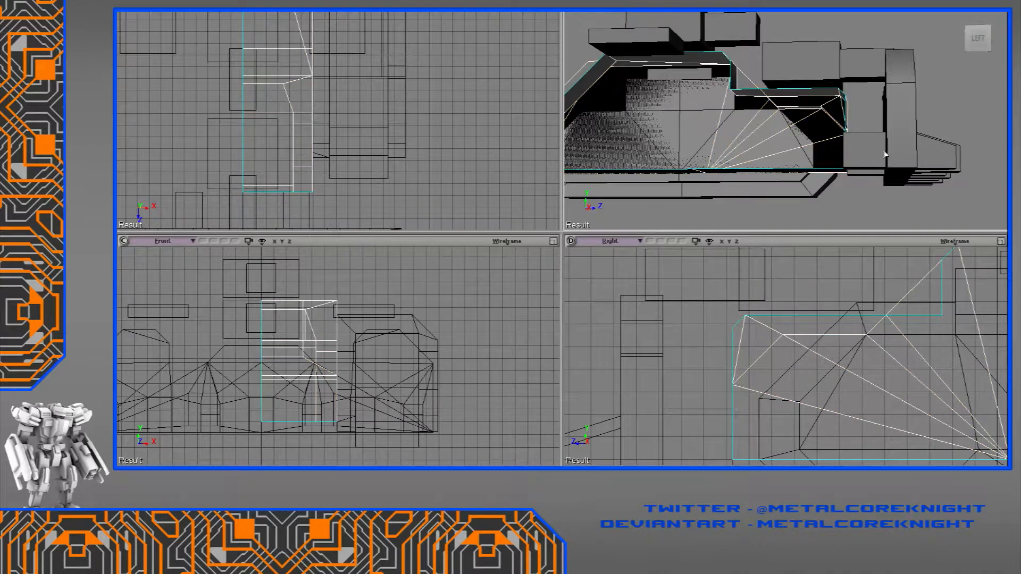
pyautogui.moveTo(739, 196); pyautogui.dragTo(751, 195)
pyautogui.press('space')
# Split the front wall with a new edge running from its upper outer corner down to the bottom edge.
pyautogui.click(825, 134)
pyautogui.moveTo(825, 135); pyautogui.dragTo(768, 176, button='right')
pyautogui.moveTo(768, 175); pyautogui.dragTo(805, 142, button='middle')
pyautogui.moveTo(805, 142); pyautogui.dragTo(799, 111, button='right')
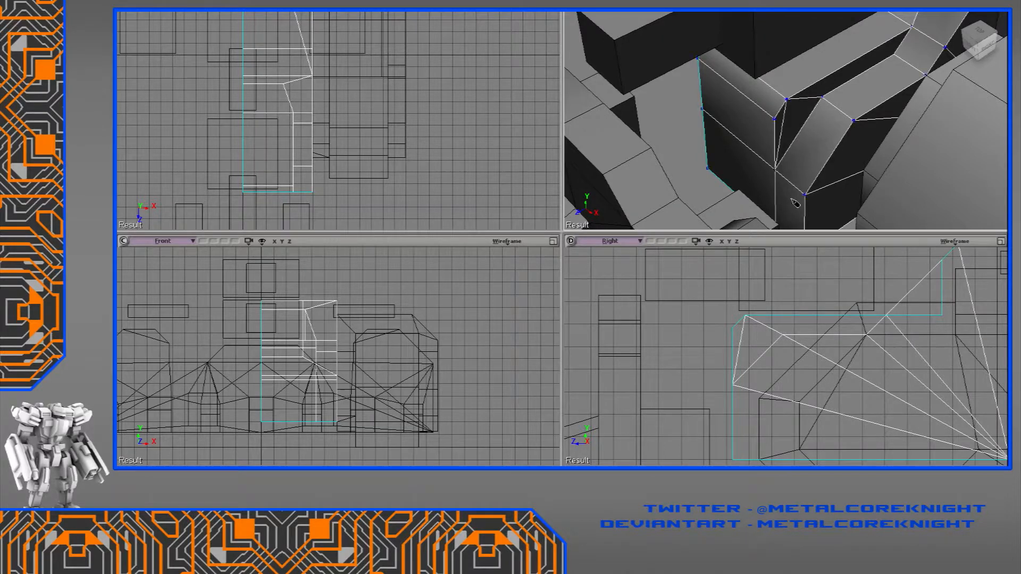
pyautogui.moveTo(792, 201); pyautogui.dragTo(746, 175, button='right')
pyautogui.click(749, 139)
pyautogui.click(777, 121)
# Delete the hull's front underside polygon and rebuild it with polygons that connect to the front wall's new bottom point.
pyautogui.moveTo(761, 150); pyautogui.dragTo(795, 37, button='right')
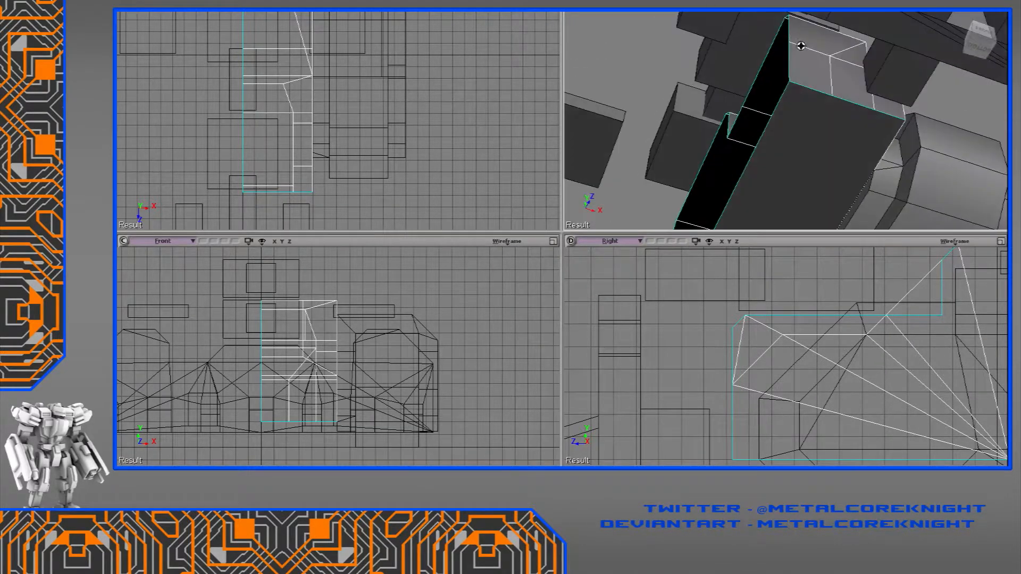
pyautogui.moveTo(840, 102); pyautogui.dragTo(813, 149, button='right')
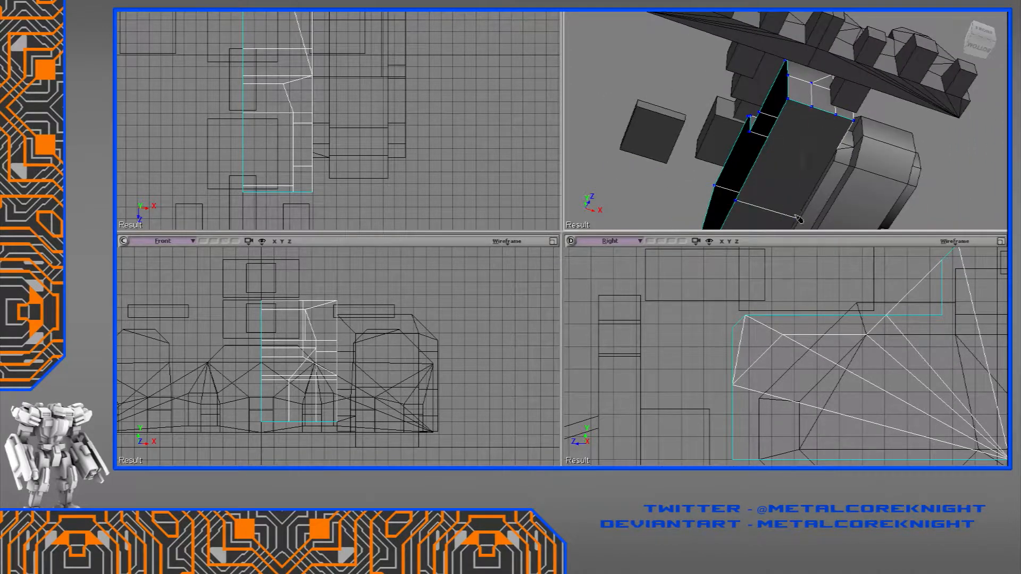
pyautogui.moveTo(800, 225); pyautogui.dragTo(853, 117, button='right')
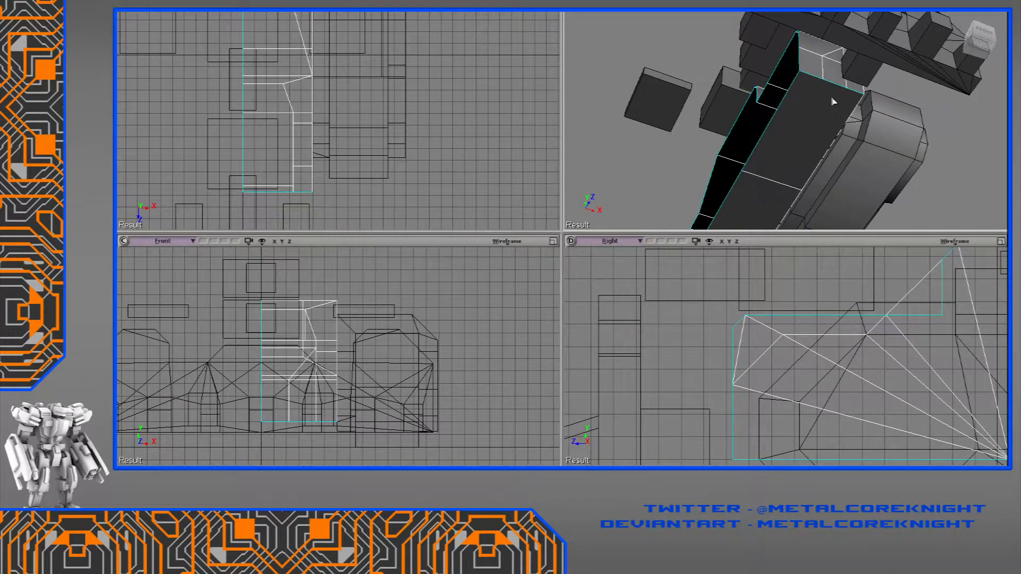
pyautogui.press('u')
pyautogui.click(830, 100)
pyautogui.press('Delete')
pyautogui.press('space')
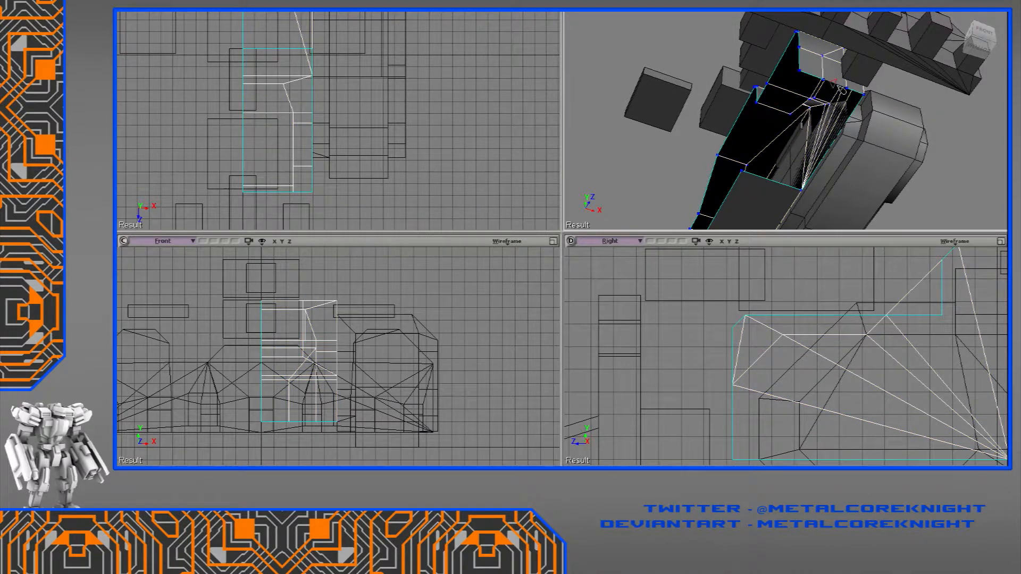
pyautogui.press('3')
pyautogui.click(801, 190)
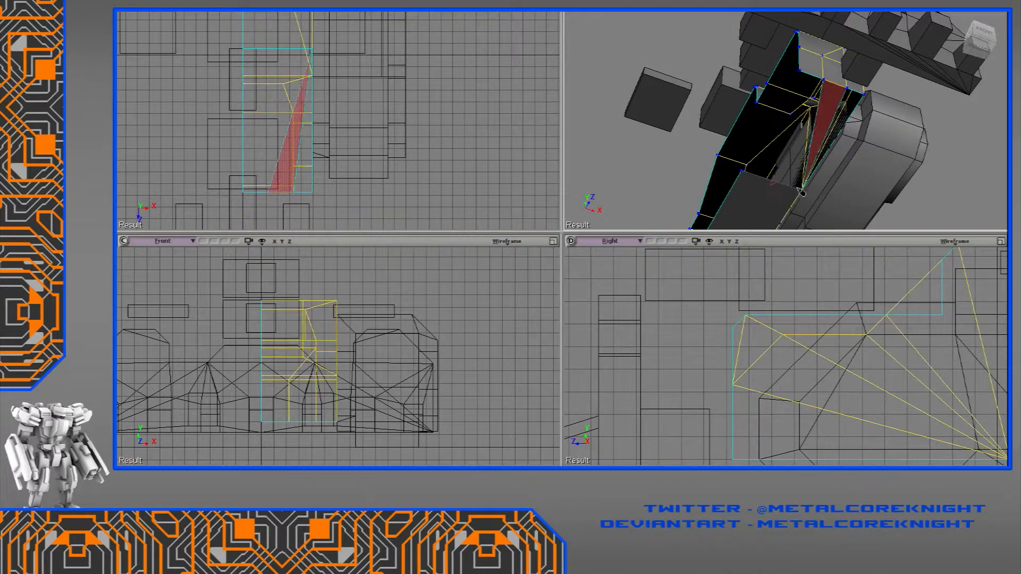
pyautogui.click(823, 85)
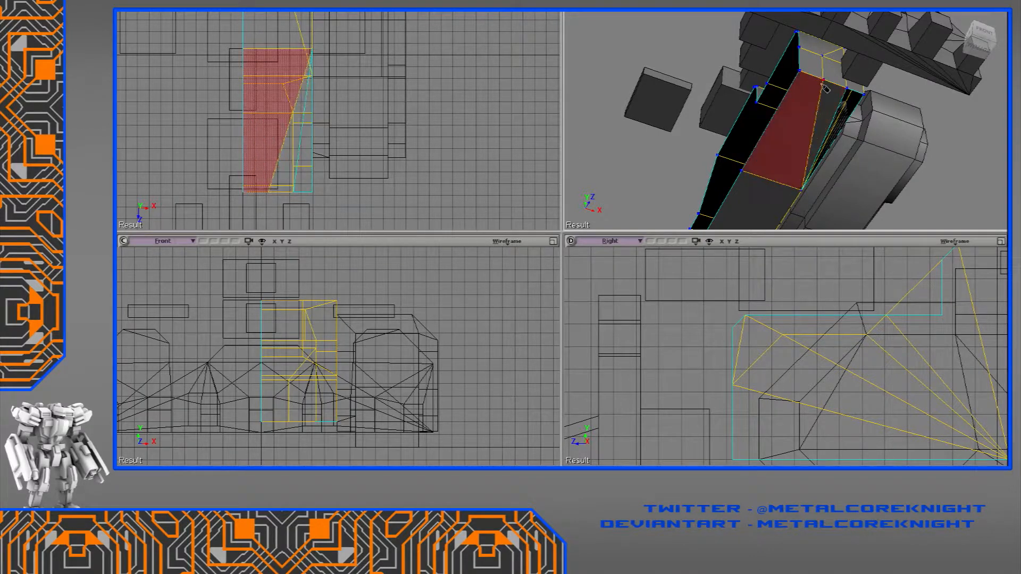
pyautogui.click(848, 100)
# Move the front wall's new vertical edge outward along X, closer to the track side.
pyautogui.keyDown('alt'); pyautogui.moveTo(845, 85); pyautogui.dragTo(822, 107); pyautogui.keyUp('alt')
pyautogui.click(785, 93)
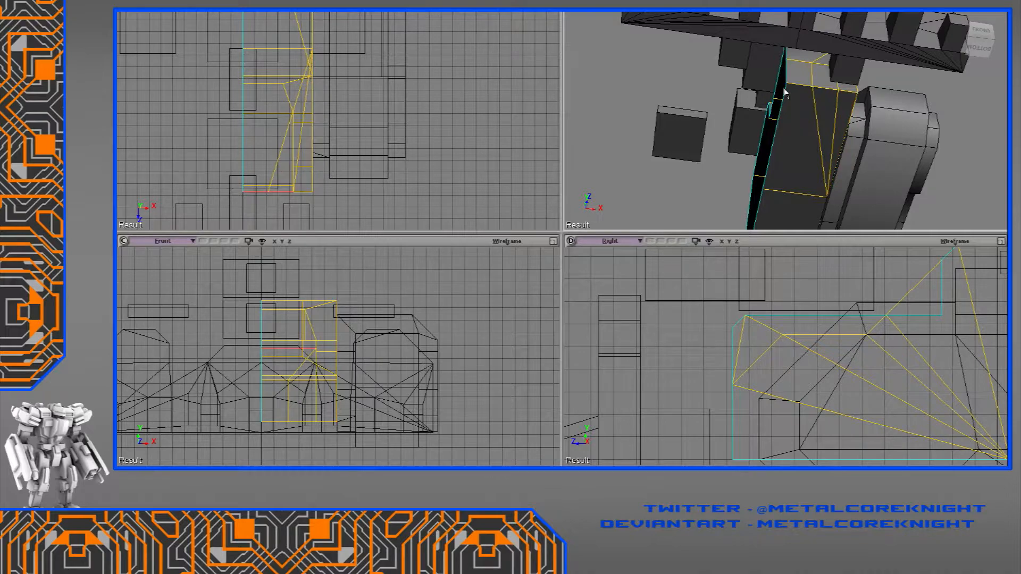
pyautogui.click(812, 78)
pyautogui.moveTo(829, 79); pyautogui.dragTo(782, 210)
pyautogui.scroll(3, 781, 209)
pyautogui.keyDown('alt'); pyautogui.moveTo(780, 204); pyautogui.dragTo(775, 135, button='middle'); pyautogui.keyUp('alt')
pyautogui.moveTo(776, 135)
pyautogui.keyDown('alt'); pyautogui.mouseDown()
pyautogui.moveTo(764, 108)
pyautogui.moveTo(771, 161)
pyautogui.moveTo(763, 130)
pyautogui.mouseUp(); pyautogui.keyUp('alt')
# Raise the front wall's middle row of points and move the ledge's front corner points forward along Z.
pyautogui.press('t')
pyautogui.click(732, 384)
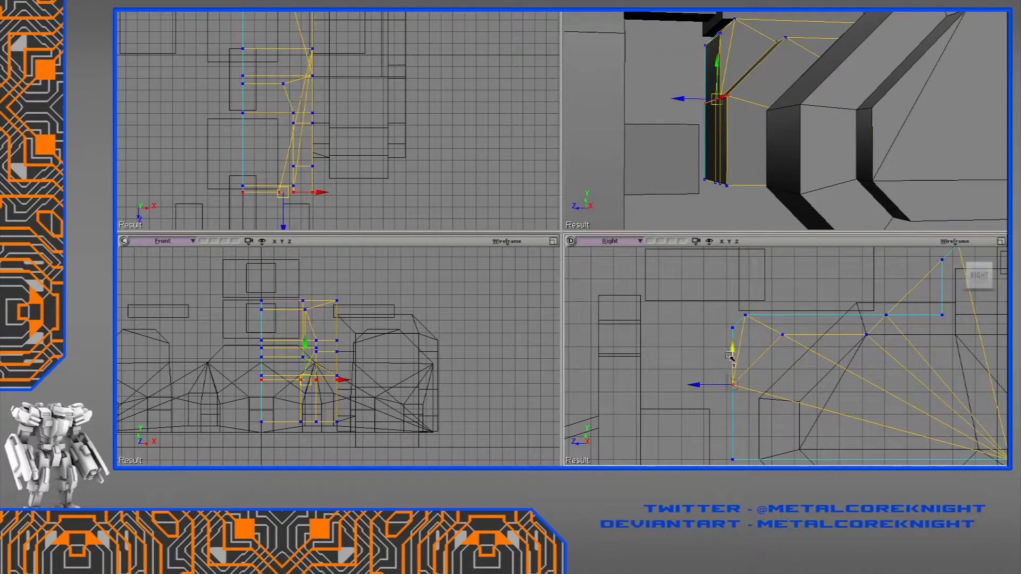
pyautogui.keyDown('shift'); pyautogui.click(784, 337); pyautogui.keyUp('shift')
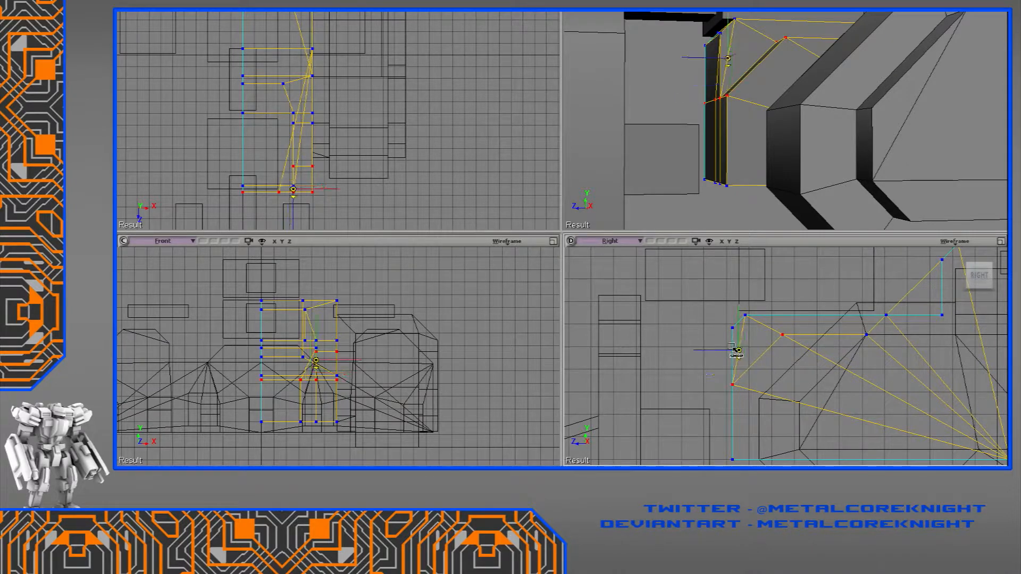
pyautogui.keyDown('alt'); pyautogui.moveTo(739, 351); pyautogui.dragTo(722, 336); pyautogui.keyUp('alt')
# Extrude the lower outer section of the front wall forward and lower its top points to form a sloped block.
pyautogui.moveTo(686, 120); pyautogui.dragTo(743, 113, button='right')
pyautogui.press('d')
pyautogui.click(766, 133)
pyautogui.hotkey('ctrl', 'd')
pyautogui.moveTo(713, 419)
pyautogui.keyDown('ctrl'); pyautogui.mouseDown()
pyautogui.moveTo(706, 426)
pyautogui.moveTo(724, 404)
pyautogui.mouseUp(); pyautogui.keyUp('ctrl')
pyautogui.press('t')
pyautogui.moveTo(721, 367); pyautogui.dragTo(788, 312)
pyautogui.press('v')
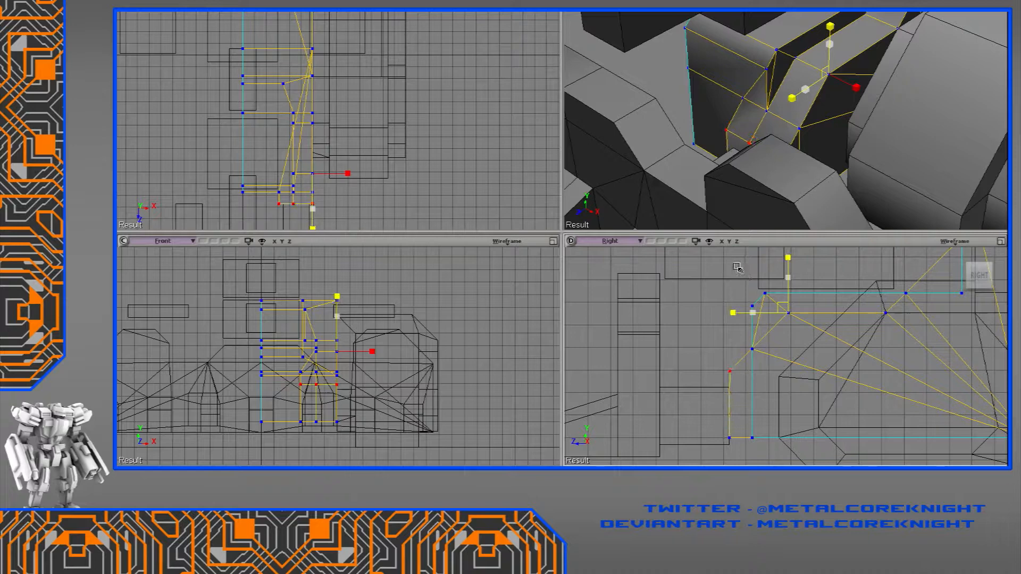
# Match the heights of the plow's connecting arm and the hull's front block by moving their points with point snapping.
pyautogui.scroll(-2, 690, 367)
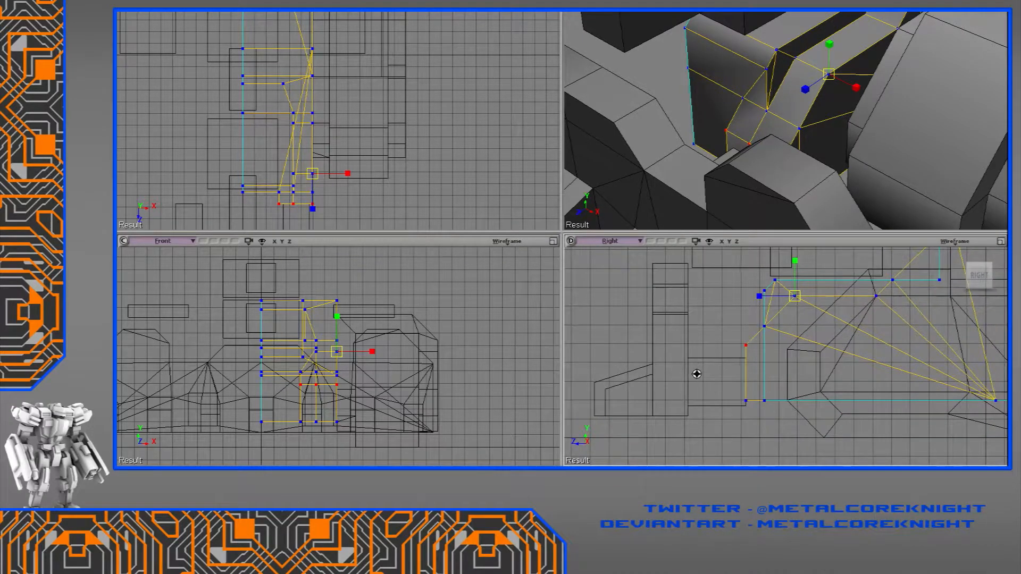
pyautogui.press('3')
pyautogui.moveTo(752, 329); pyautogui.dragTo(730, 419)
pyautogui.scroll(2, 741, 395)
pyautogui.press('space')
pyautogui.moveTo(711, 351); pyautogui.dragTo(699, 383)
pyautogui.press('t')
pyautogui.moveTo(740, 339); pyautogui.dragTo(633, 441)
pyautogui.press('v')
pyautogui.press('m')
pyautogui.moveTo(729, 345); pyautogui.dragTo(729, 336)
pyautogui.moveTo(743, 392); pyautogui.dragTo(631, 422)
pyautogui.moveTo(684, 380); pyautogui.dragTo(684, 391)
# Delete the polygons of the front plow on the negative X side of the centre line.
pyautogui.moveTo(734, 171); pyautogui.dragTo(849, 118, button='middle')
pyautogui.click(832, 114)
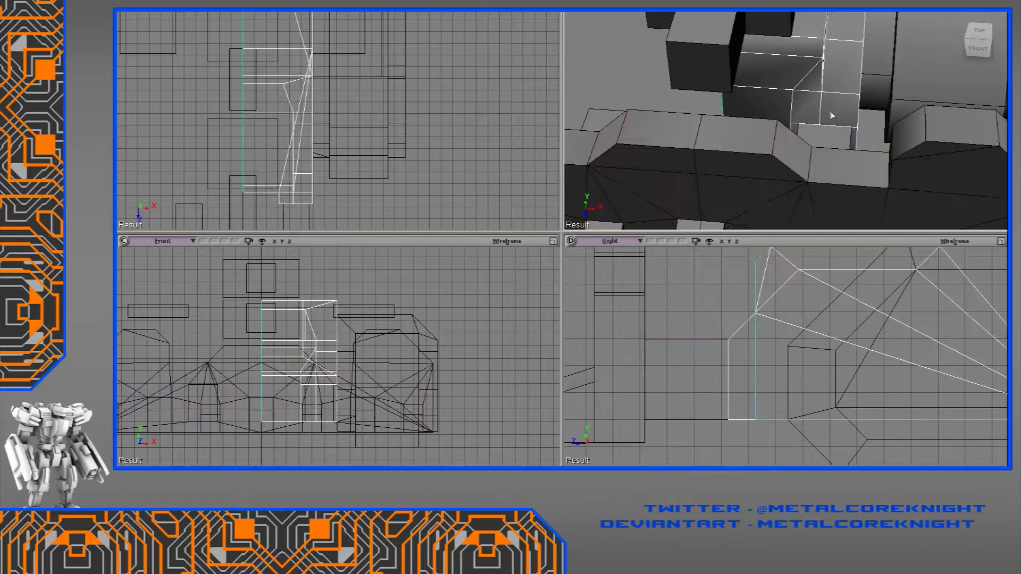
pyautogui.press('1')
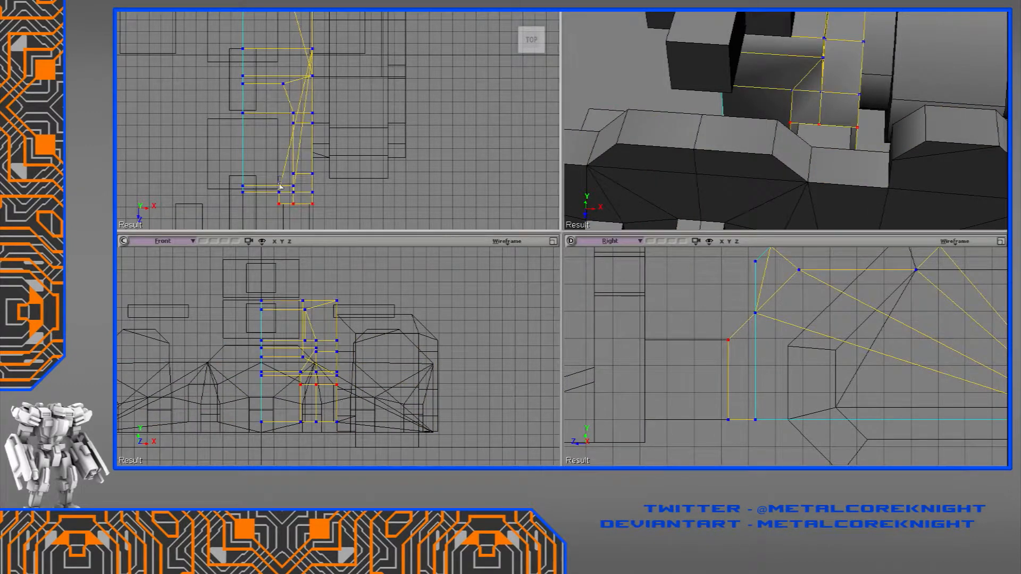
pyautogui.moveTo(296, 221); pyautogui.dragTo(318, 172)
pyautogui.press('space')
pyautogui.click(328, 177)
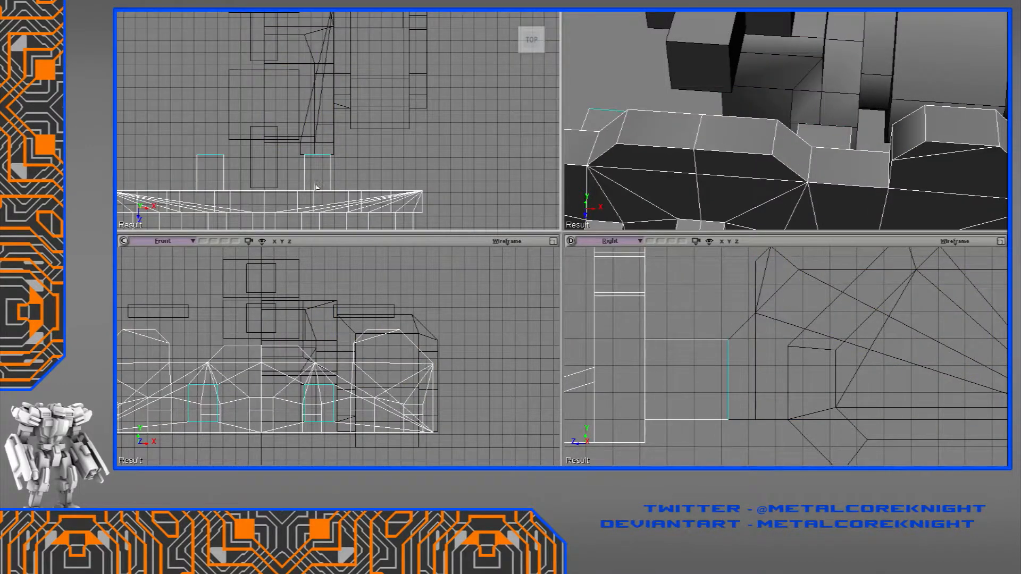
pyautogui.moveTo(319, 182); pyautogui.dragTo(307, 191, button='middle')
pyautogui.press('u')
pyautogui.moveTo(172, 137); pyautogui.dragTo(292, 227)
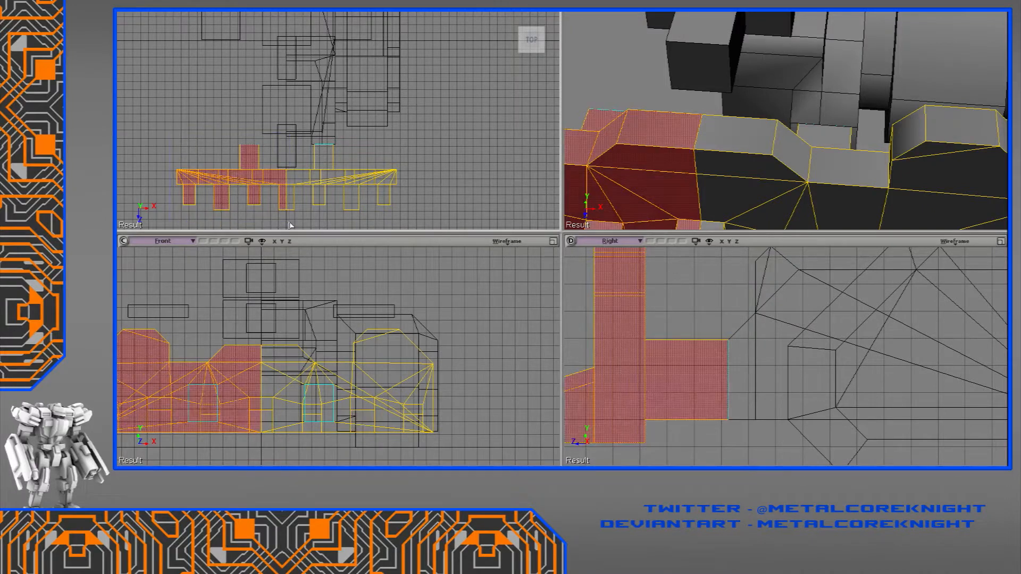
pyautogui.press('Delete')
# Move the plow's connecting arm along X with point snapping to line up with the hull block's outer edge.
pyautogui.scroll(5, 319, 192)
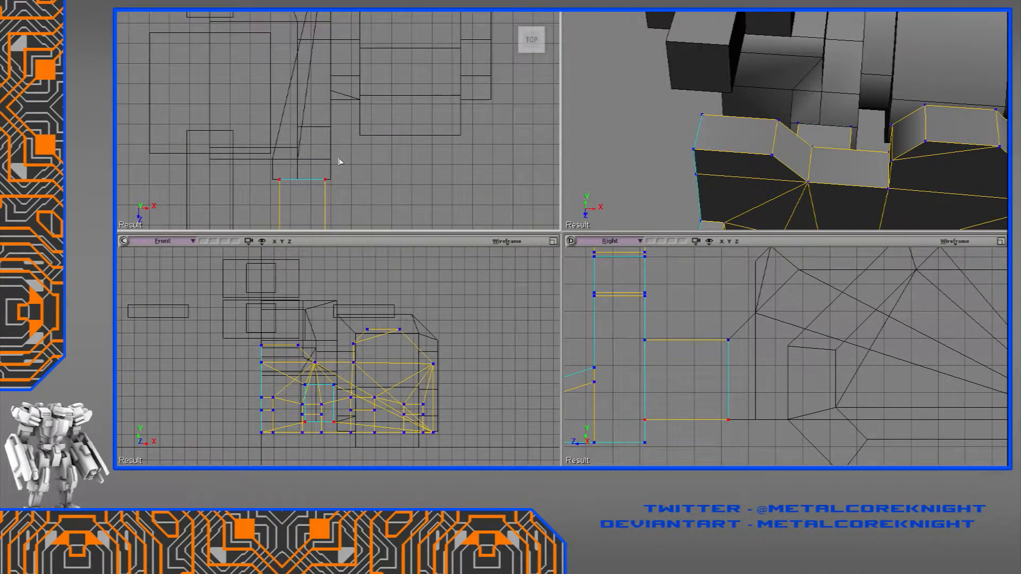
pyautogui.moveTo(269, 200); pyautogui.dragTo(285, 125, button='middle')
pyautogui.hotkey('shift', '+')
pyautogui.press('v')
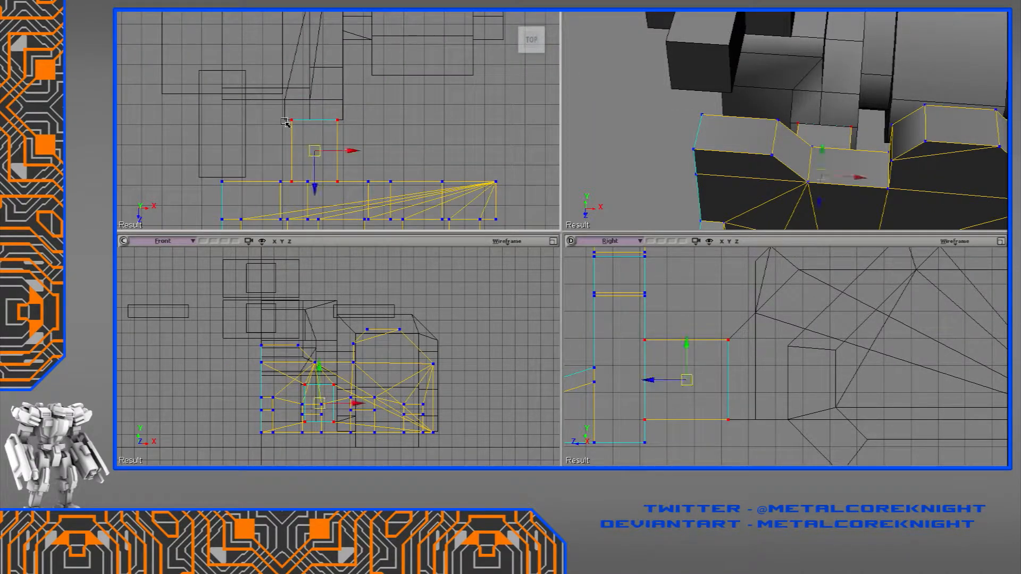
pyautogui.press('m')
pyautogui.moveTo(354, 120); pyautogui.dragTo(345, 118)
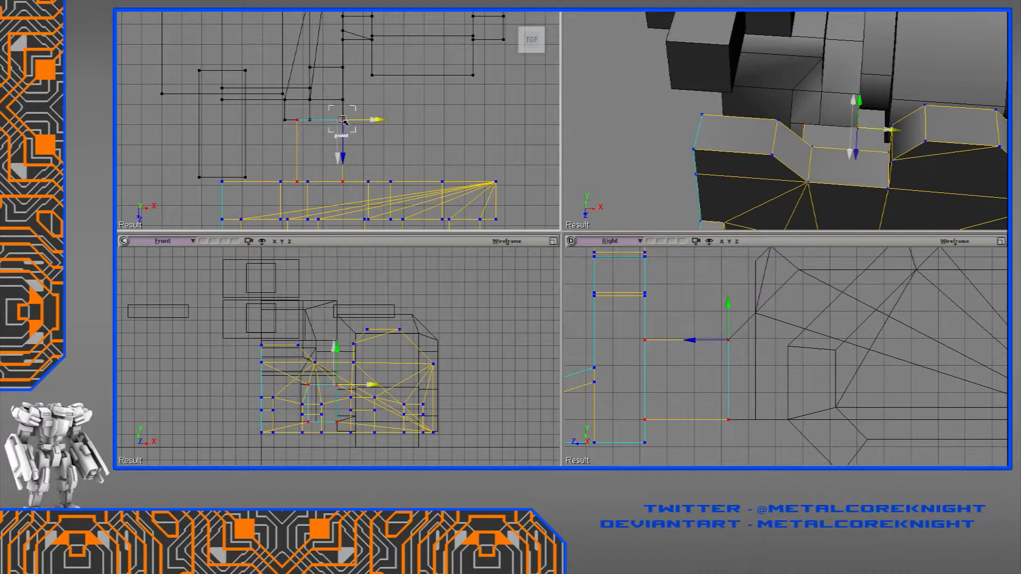
# Move the inner points of the hull's front block along X toward the inner edge of the plow's arm.
pyautogui.click(275, 92)
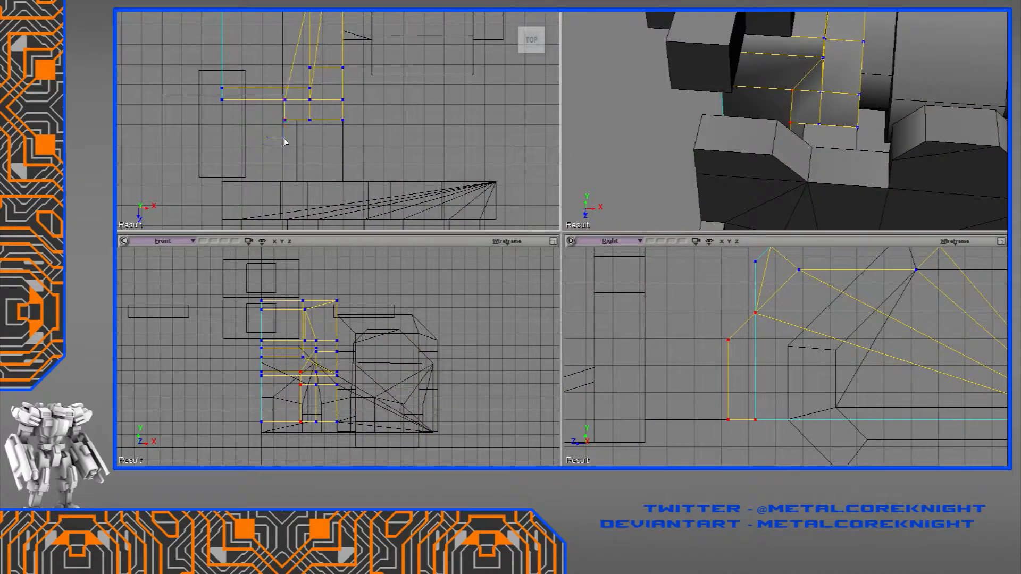
pyautogui.moveTo(281, 94); pyautogui.dragTo(292, 147)
pyautogui.press('space')
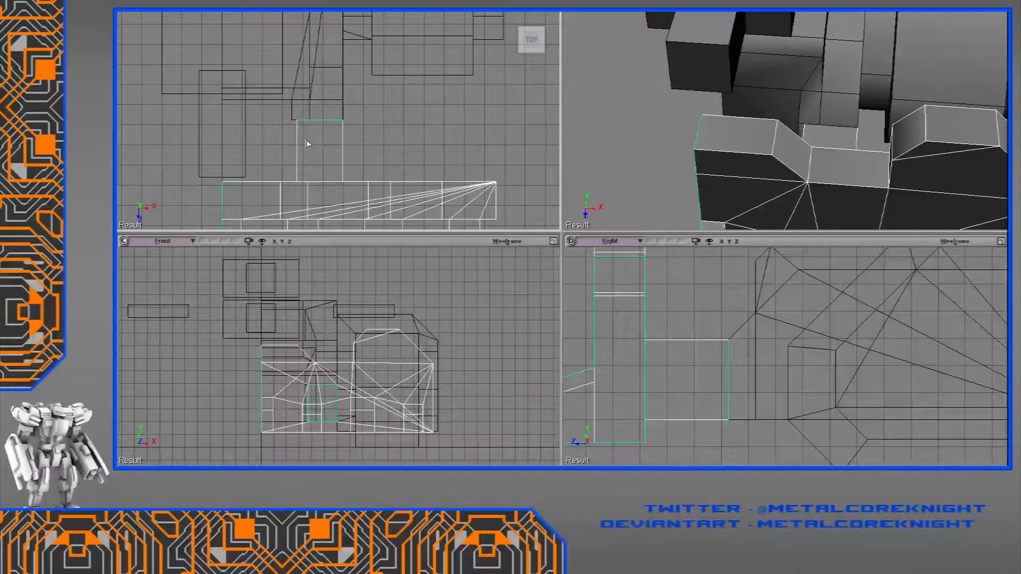
# Move the inner points of the plow's connecting arm along X with snapping to line up with the hull block's inner edge.
pyautogui.press('t')
pyautogui.moveTo(291, 194); pyautogui.dragTo(290, 193)
pyautogui.press('v')
pyautogui.moveTo(317, 151); pyautogui.dragTo(312, 111)
pyautogui.press('space')
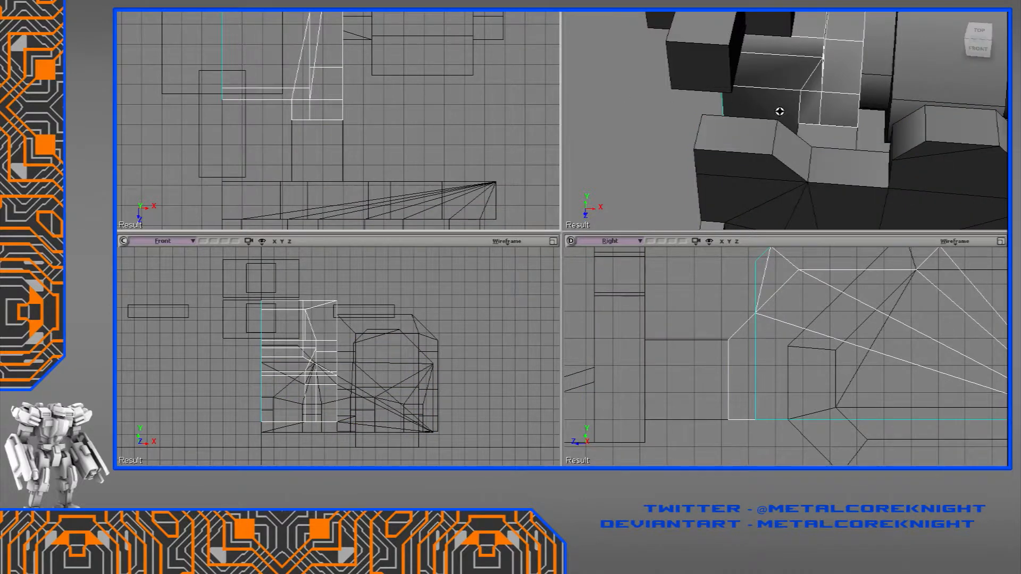
# Tweak the points on the underside of the hull's front block so they meet the block's inner corner.
pyautogui.moveTo(779, 111); pyautogui.dragTo(763, 131, button='right')
pyautogui.press('m')
pyautogui.moveTo(788, 148); pyautogui.dragTo(778, 148)
pyautogui.moveTo(780, 150); pyautogui.dragTo(772, 27, button='right')
pyautogui.moveTo(790, 50); pyautogui.dragTo(786, 53)
pyautogui.moveTo(792, 65); pyautogui.dragTo(778, 69)
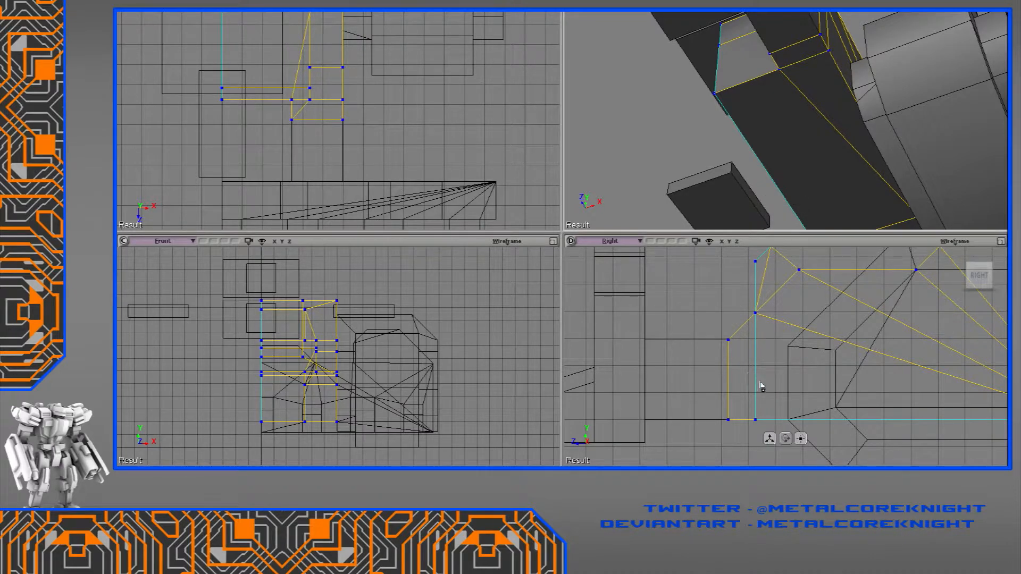
pyautogui.press('space')
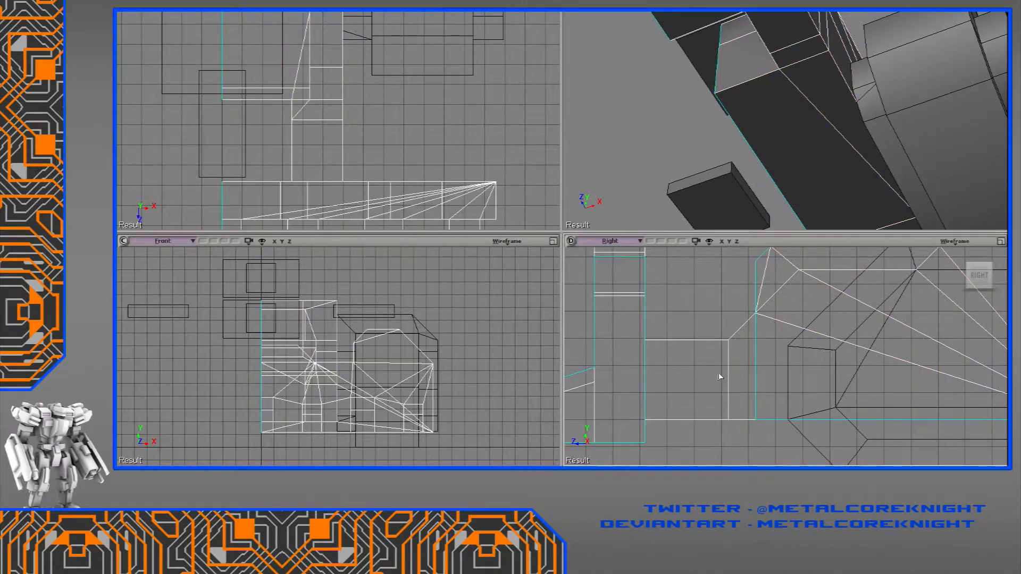
# Merge the hull half and the plow half into one mesh, adjusting the merge tolerance.
pyautogui.click(717, 334)
pyautogui.press('space')
pyautogui.moveTo(827, 64); pyautogui.dragTo(796, 183, button='middle')
pyautogui.rightClick(796, 183)
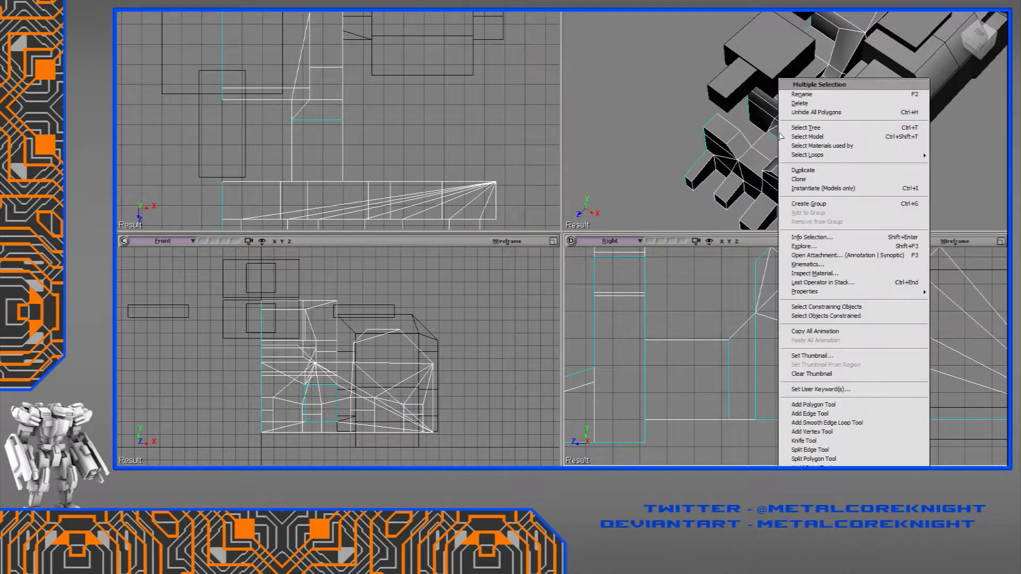
pyautogui.click(803, 432)
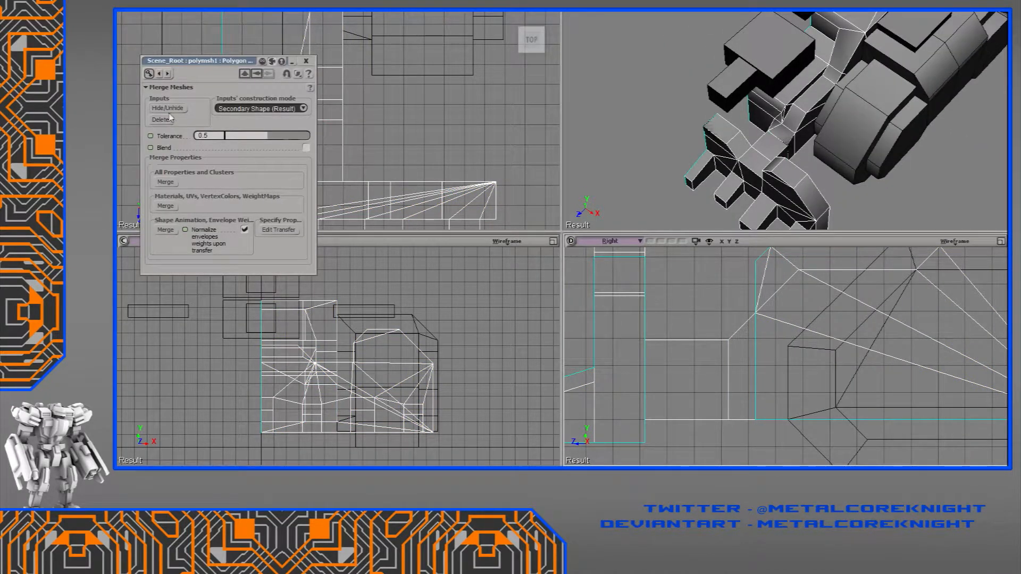
pyautogui.moveTo(246, 137); pyautogui.dragTo(220, 137)
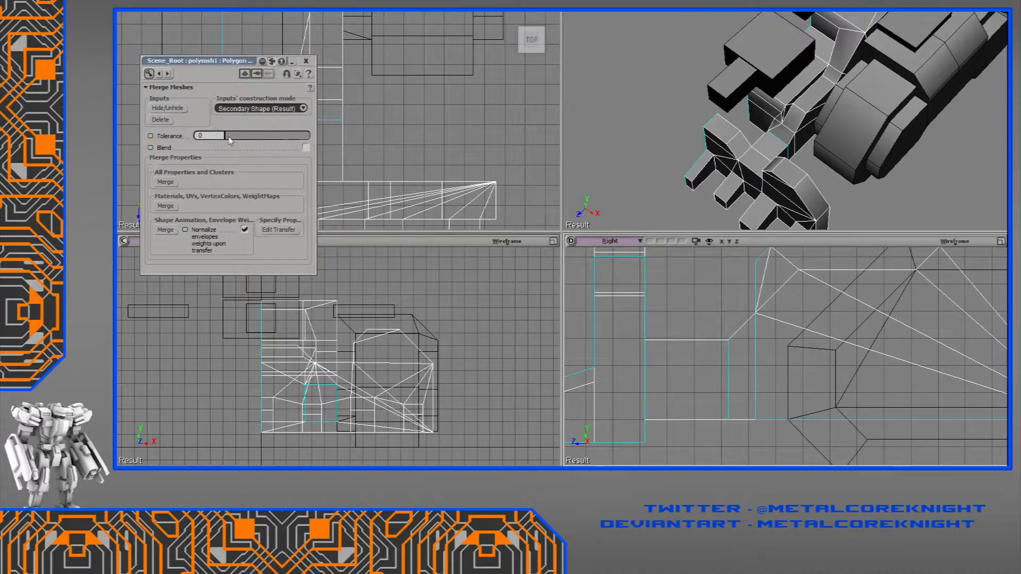
pyautogui.moveTo(830, 123); pyautogui.dragTo(849, 129, button='middle')
pyautogui.moveTo(839, 94); pyautogui.dragTo(786, 157, button='middle')
# Move the front turret box and its barrel slightly along Z toward the rear of the tank.
pyautogui.click(727, 61)
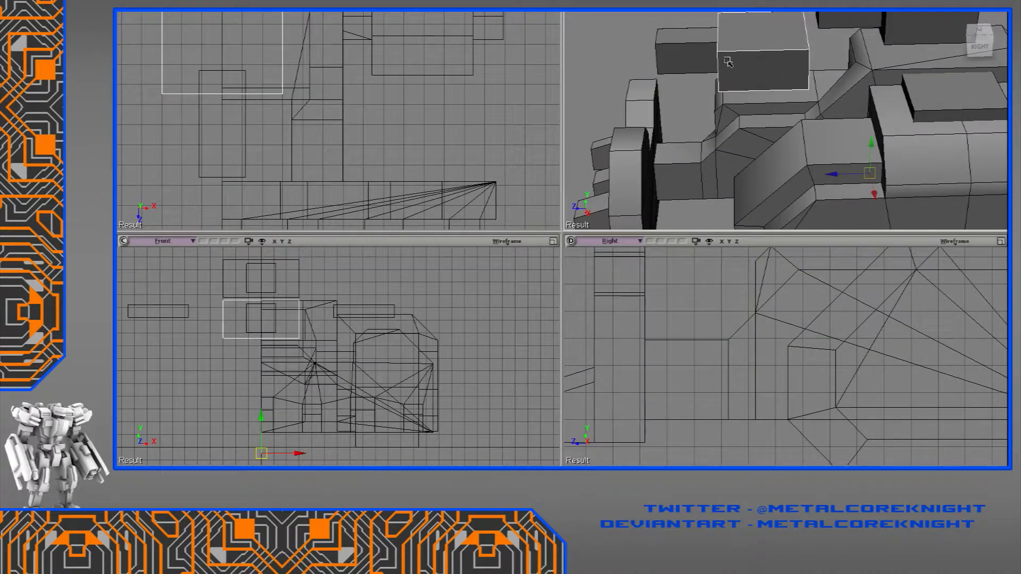
pyautogui.keyDown('ctrl'); pyautogui.click(739, 42); pyautogui.keyUp('ctrl')
pyautogui.moveTo(827, 175); pyautogui.dragTo(834, 177)
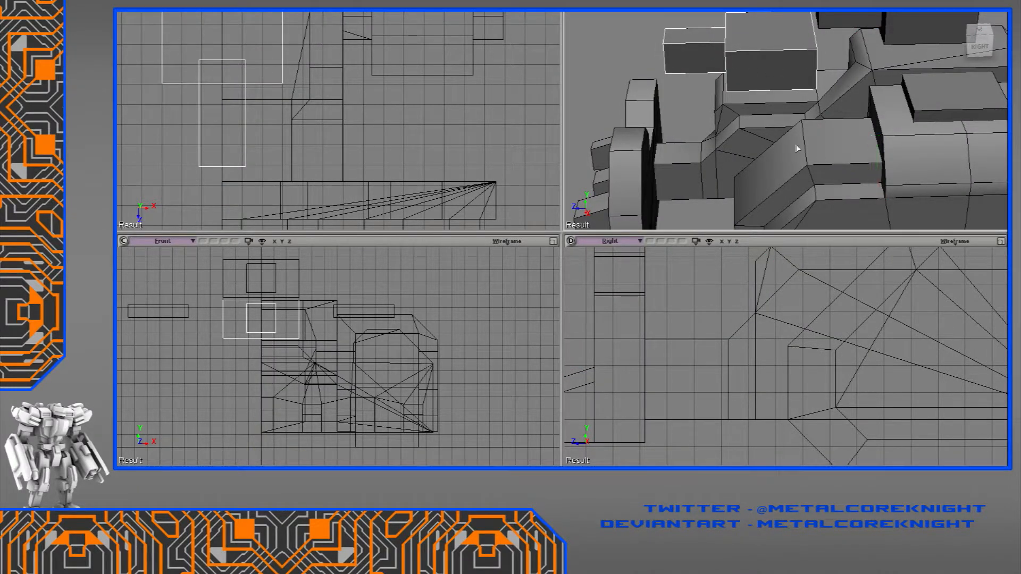
# Symmetrize the merged hull, the track and the track's top plate across the X axis with a weld distance of 0.1.
pyautogui.moveTo(798, 149); pyautogui.dragTo(768, 170, button='middle')
pyautogui.moveTo(768, 171); pyautogui.dragTo(715, 152, button='right')
pyautogui.click(716, 152)
pyautogui.moveTo(761, 152); pyautogui.dragTo(871, 95, button='middle')
pyautogui.rightClick(873, 109)
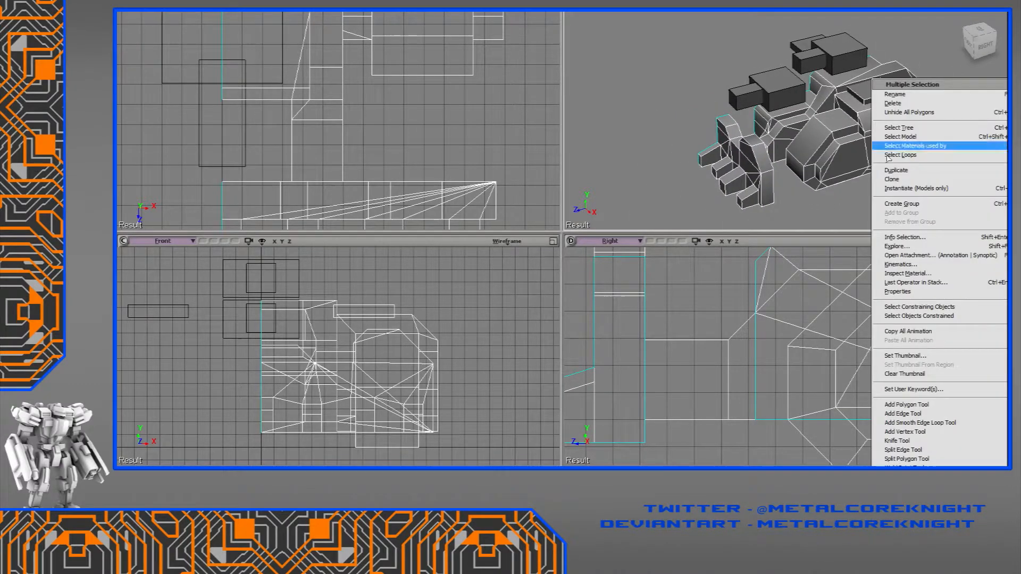
pyautogui.click(908, 466)
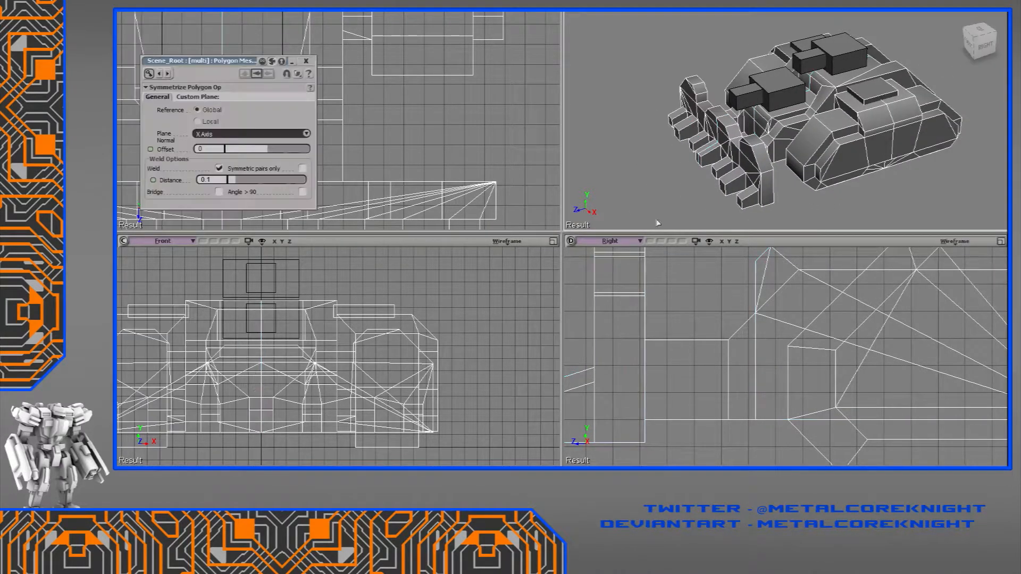
pyautogui.click(659, 185)
pyautogui.moveTo(659, 185); pyautogui.dragTo(666, 223, button='middle')
pyautogui.scroll(4, 793, 199)
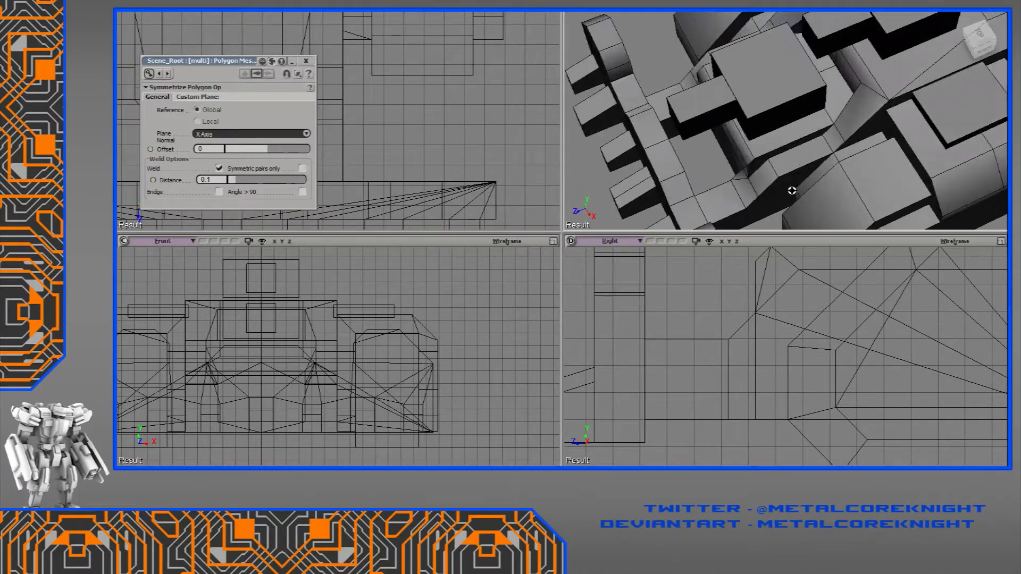
# Move all points of the front plow along Z slightly closer to the hull.
pyautogui.scroll(-3, 793, 198)
pyautogui.moveTo(777, 162); pyautogui.dragTo(765, 151, button='middle')
pyautogui.scroll(-4, 760, 350)
pyautogui.click(737, 388)
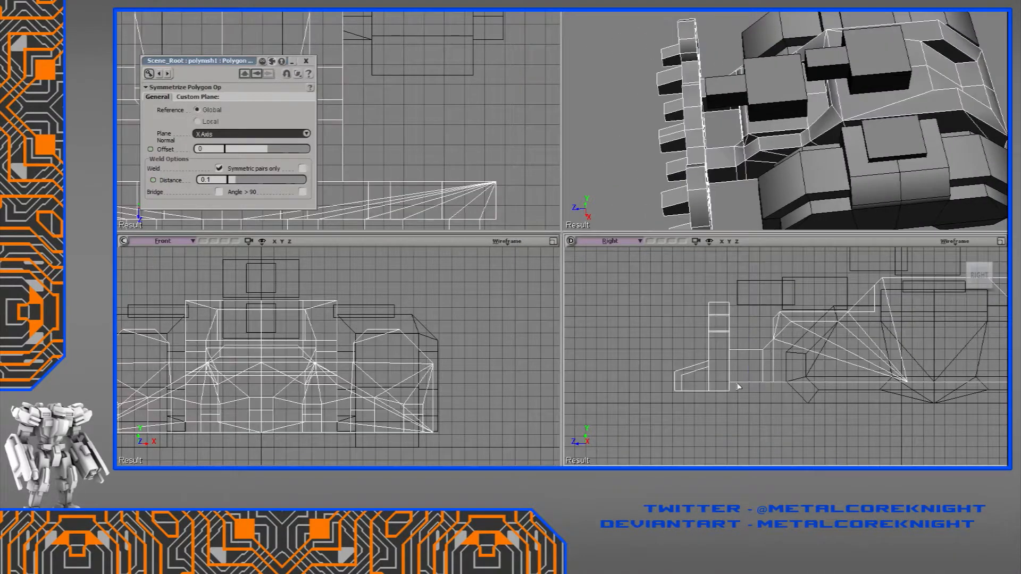
pyautogui.press('t')
pyautogui.moveTo(745, 264); pyautogui.dragTo(668, 437)
pyautogui.press('v')
pyautogui.moveTo(678, 363); pyautogui.dragTo(689, 365)
pyautogui.press('s')
pyautogui.moveTo(707, 165); pyautogui.dragTo(731, 148, button='right')
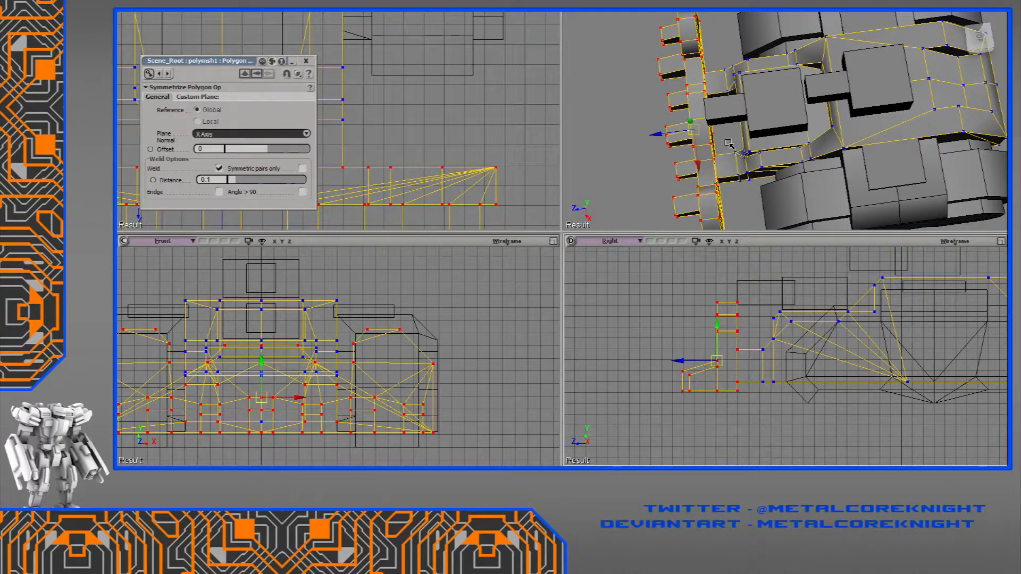
# Examine the mirrored tank from above, from the back and from the sides.
pyautogui.moveTo(740, 159); pyautogui.dragTo(743, 176, button='middle')
pyautogui.moveTo(743, 176); pyautogui.dragTo(759, 111, button='right')
pyautogui.press('space')
pyautogui.click(764, 193)
pyautogui.press('s')
pyautogui.moveTo(764, 193); pyautogui.dragTo(745, 209, button='right')
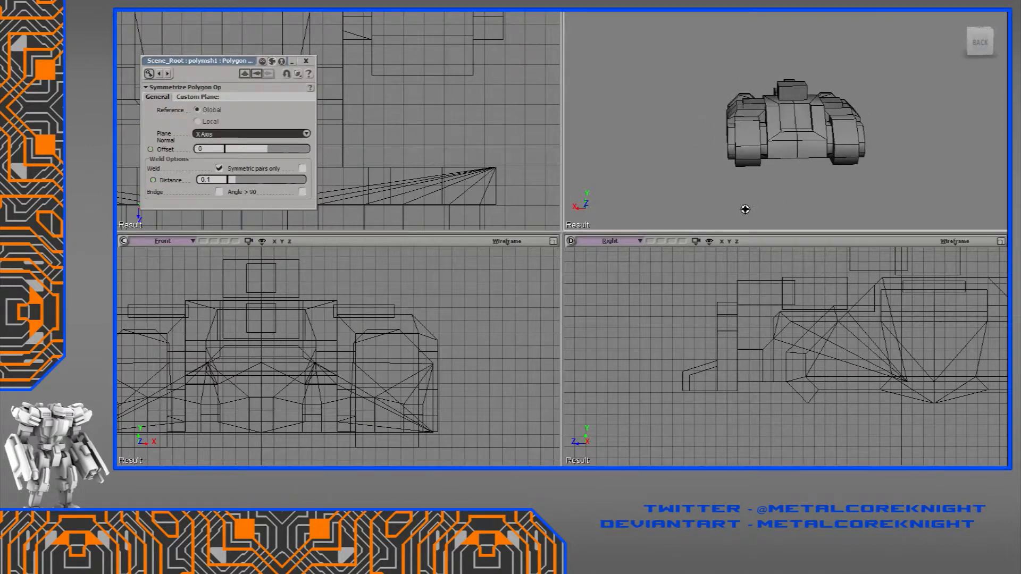
pyautogui.moveTo(745, 209); pyautogui.dragTo(805, 164, button='middle')
pyautogui.moveTo(832, 150); pyautogui.dragTo(831, 131, button='right')
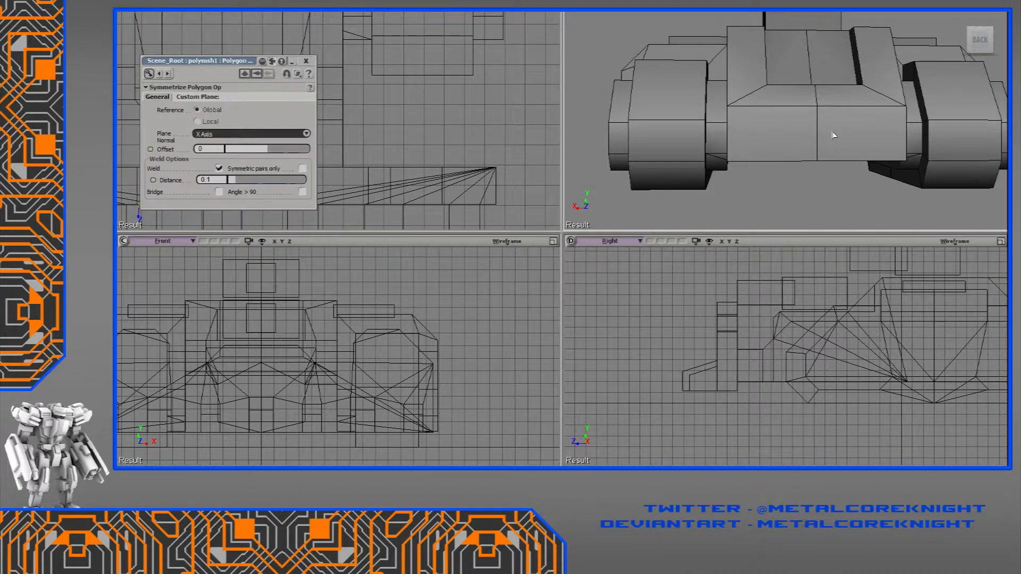
pyautogui.moveTo(812, 135); pyautogui.dragTo(729, 167, button='right')
# Delete the mirrored track's polygons on the negative X side.
pyautogui.click(730, 156)
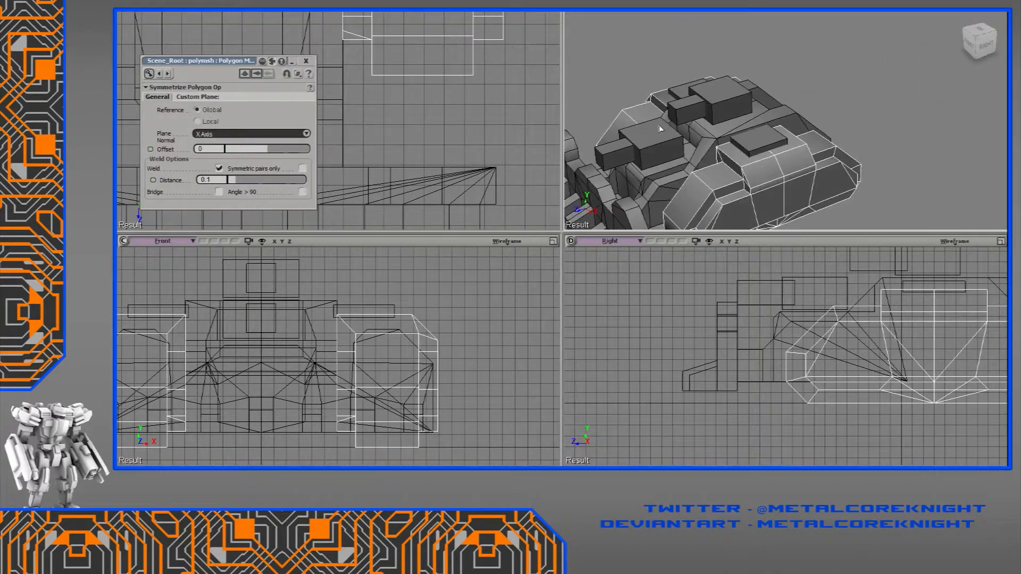
pyautogui.scroll(-3, 235, 368)
pyautogui.press('y')
pyautogui.moveTo(253, 322); pyautogui.dragTo(146, 458)
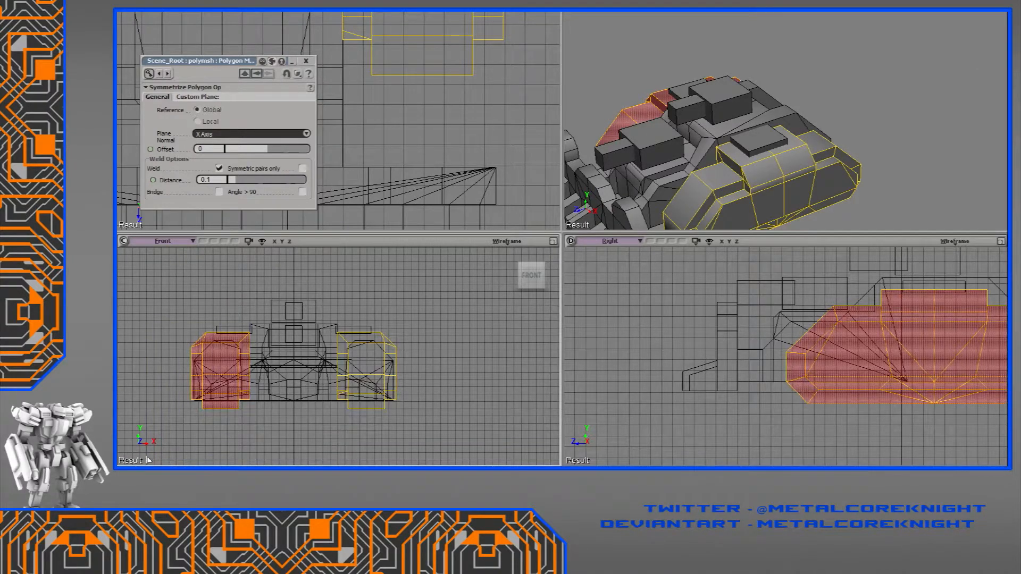
pyautogui.press('Delete')
# Delete the flat plate on top of the remaining track on the positive X side.
pyautogui.scroll(3, 399, 355)
pyautogui.press('space')
pyautogui.click(380, 312)
pyautogui.press('Delete')
# Inset the two top polygons of the track and delete the strip along the edge facing the hull.
pyautogui.scroll(3, 764, 164)
pyautogui.click(764, 164)
pyautogui.scroll(-3, 763, 164)
pyautogui.moveTo(764, 164); pyautogui.dragTo(688, 195, button='right')
pyautogui.scroll(4, 772, 92)
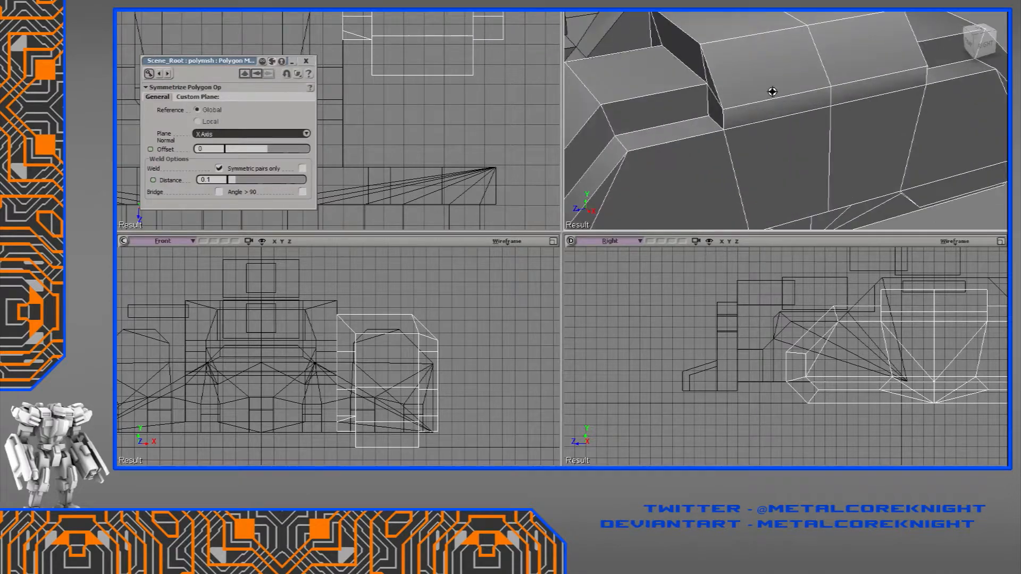
pyautogui.scroll(-3, 772, 92)
pyautogui.press('u')
pyautogui.click(780, 153)
pyautogui.scroll(3, 774, 156)
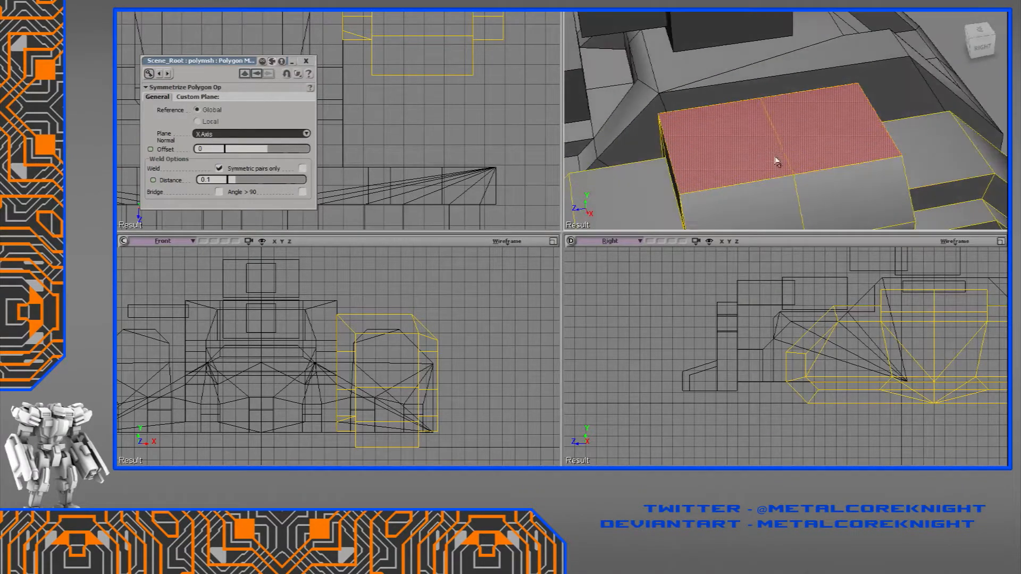
pyautogui.press('v')
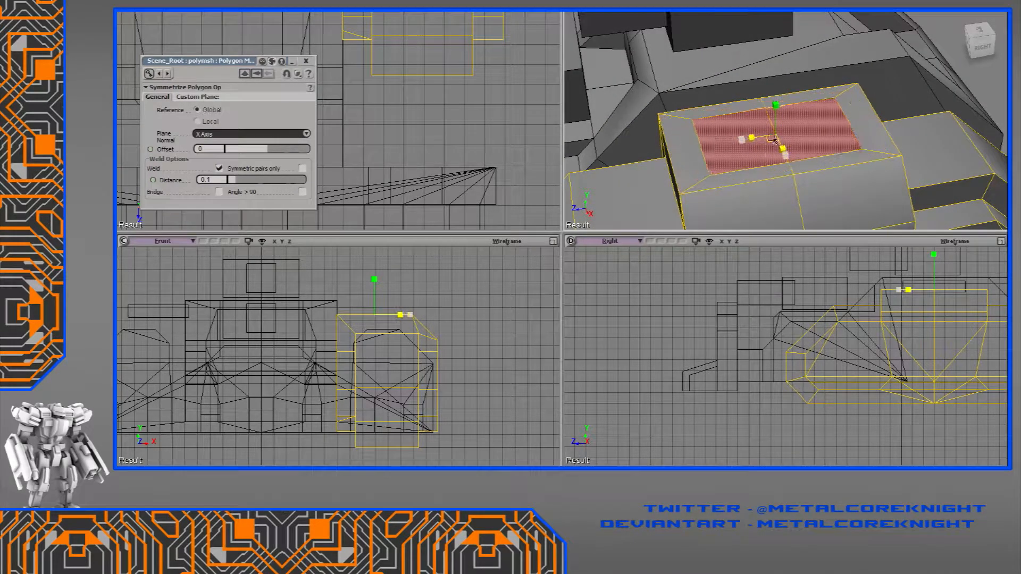
pyautogui.click(770, 100)
pyautogui.press('Delete')
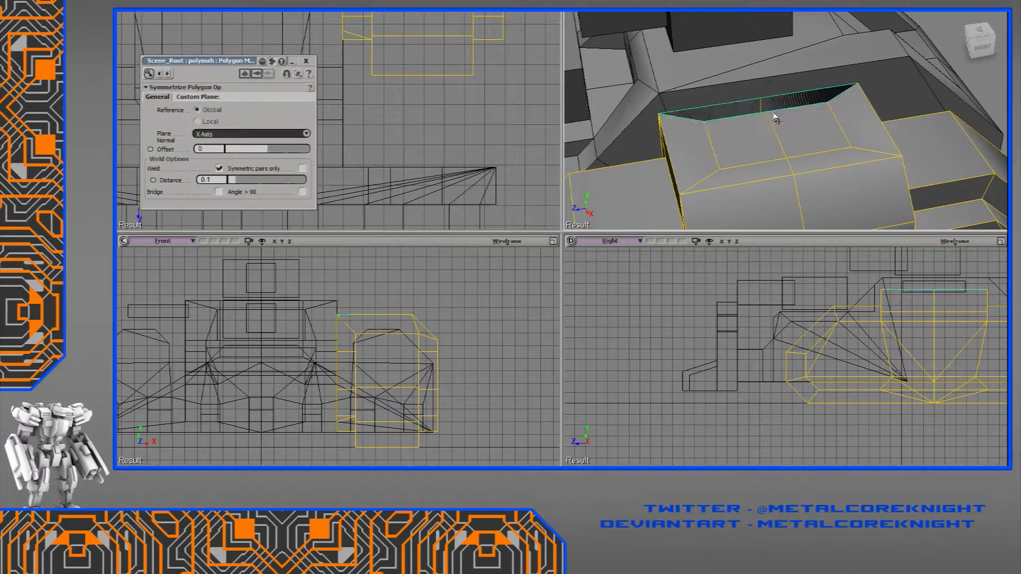
pyautogui.click(770, 146)
pyautogui.press('v')
pyautogui.moveTo(786, 154)
pyautogui.keyDown('ctrl'); pyautogui.mouseDown()
pyautogui.moveTo(792, 112)
pyautogui.moveTo(785, 153)
pyautogui.mouseUp(); pyautogui.keyUp('ctrl')
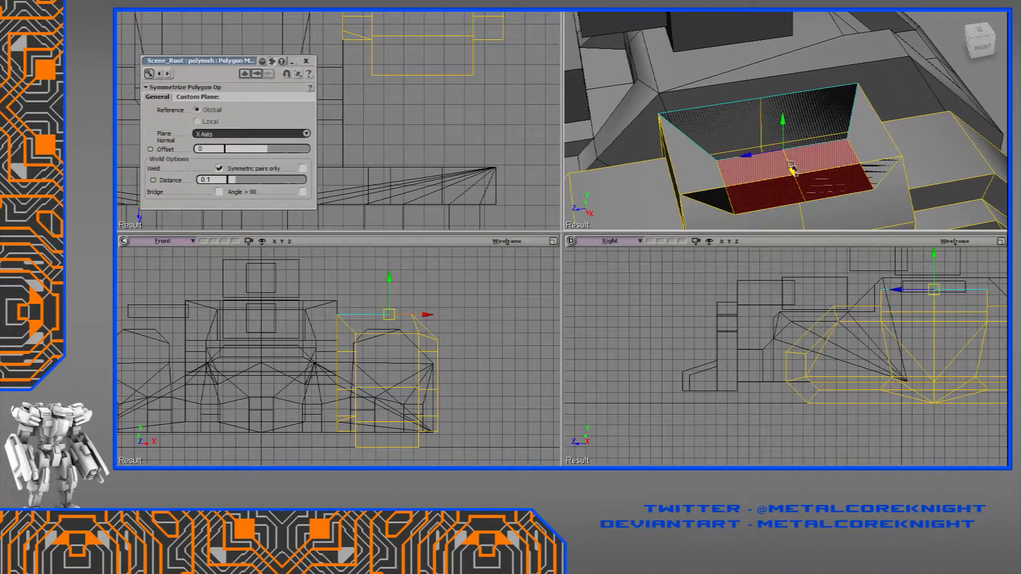
pyautogui.hotkey('ctrl', 'z')
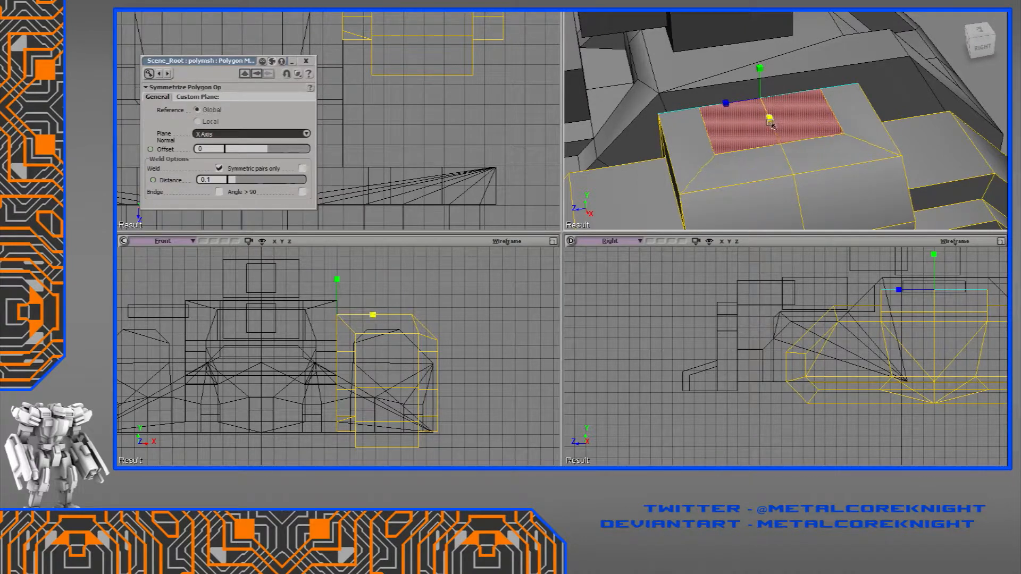
# Stretch the inset top polygons along X toward the track's outer side and extend their outer edge outward as a narrower strip.
pyautogui.keyDown('ctrl'); pyautogui.moveTo(775, 144); pyautogui.dragTo(777, 175); pyautogui.keyUp('ctrl')
pyautogui.moveTo(766, 150); pyautogui.dragTo(812, 160, button='middle')
pyautogui.press('v')
pyautogui.moveTo(816, 165); pyautogui.dragTo(828, 178)
pyautogui.press('x')
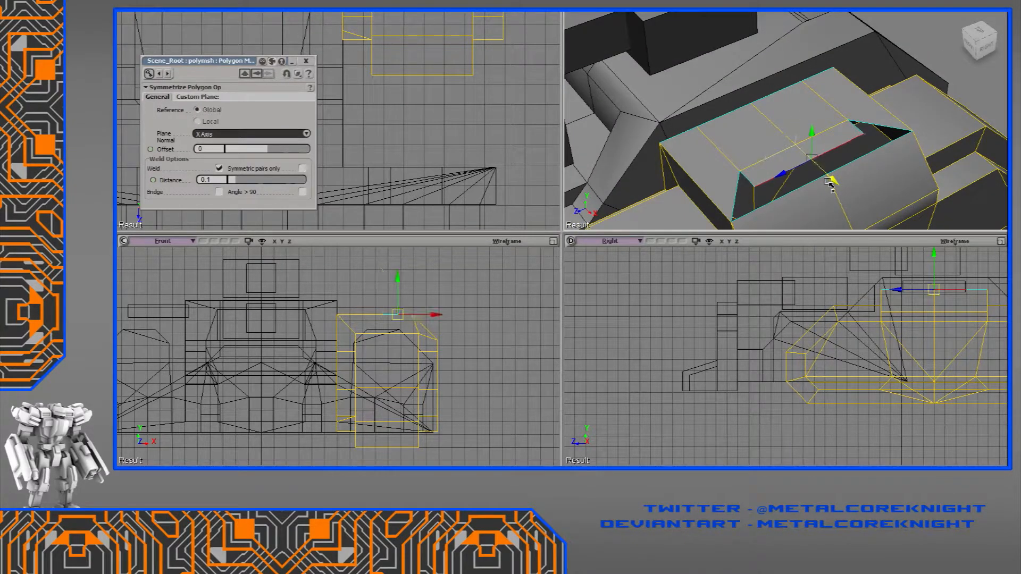
# Scale the extended edge's end points inward along Z for angled corners and move the inner midpoint onto the edge's middle point.
pyautogui.press('f')
pyautogui.moveTo(351, 139)
pyautogui.mouseDown()
pyautogui.moveTo(345, 144)
pyautogui.moveTo(342, 126)
pyautogui.mouseUp()
pyautogui.moveTo(353, 64); pyautogui.dragTo(406, 116, button='middle')
pyautogui.press('t')
pyautogui.moveTo(405, 66)
pyautogui.mouseDown()
pyautogui.moveTo(338, 131)
pyautogui.moveTo(353, 72)
pyautogui.moveTo(393, 74)
pyautogui.mouseUp()
pyautogui.press('x')
pyautogui.keyDown('alt'); pyautogui.click(393, 114); pyautogui.keyUp('alt')
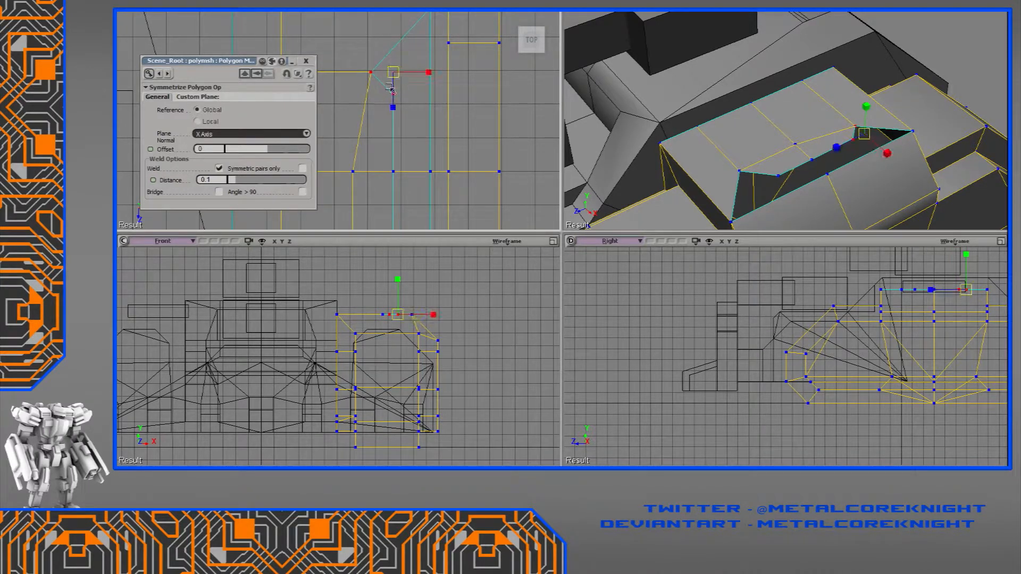
pyautogui.press('m')
pyautogui.moveTo(796, 144); pyautogui.dragTo(805, 158)
# Extrude the angled polygons on top of the track upward along Y into a raised block.
pyautogui.press('u')
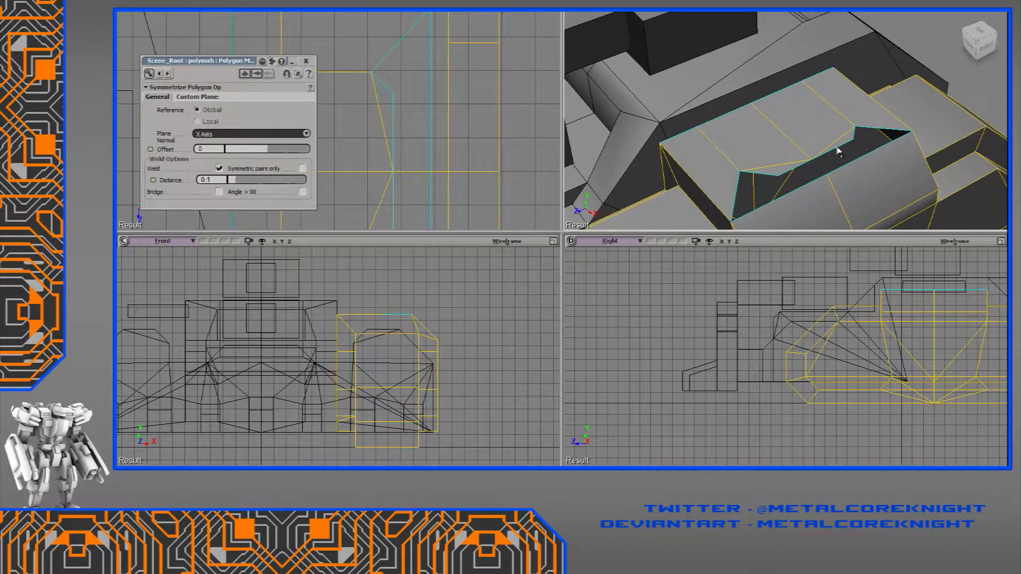
pyautogui.click(780, 170)
pyautogui.moveTo(779, 170); pyautogui.dragTo(776, 116, button='middle')
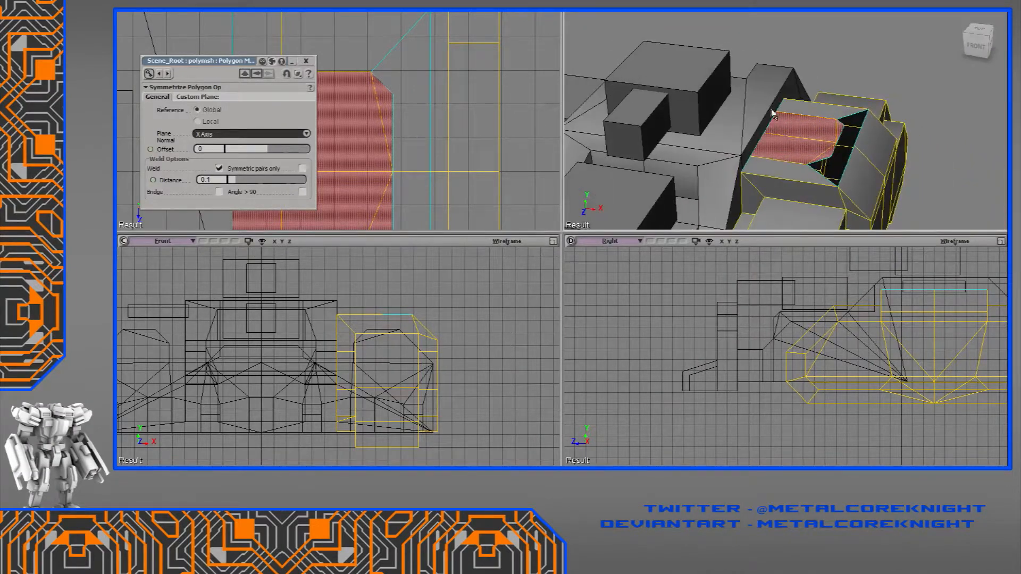
pyautogui.press('v')
pyautogui.moveTo(814, 113); pyautogui.dragTo(816, 88)
pyautogui.press('f')
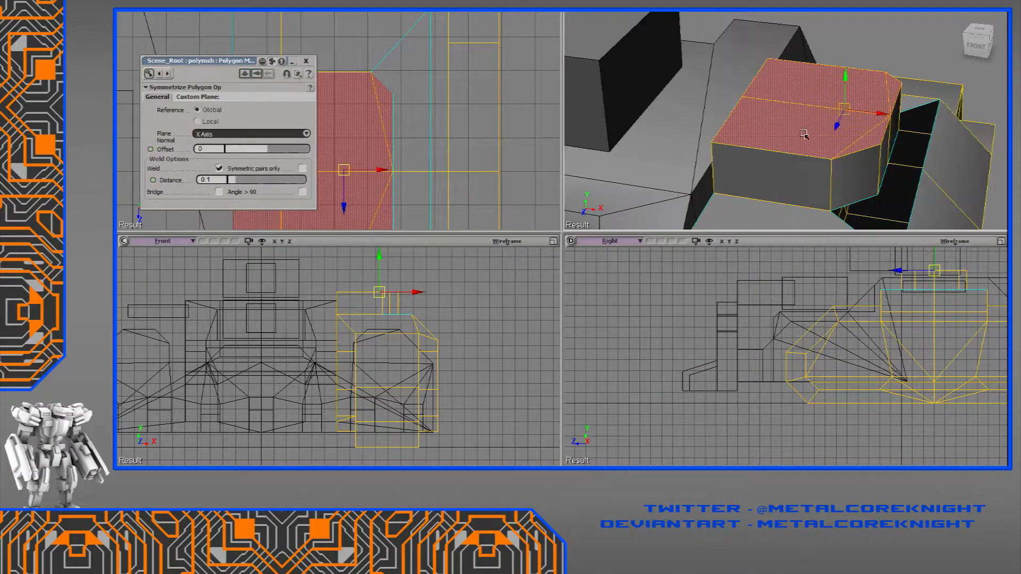
pyautogui.hotkey('ctrl', 'shift', 'a')
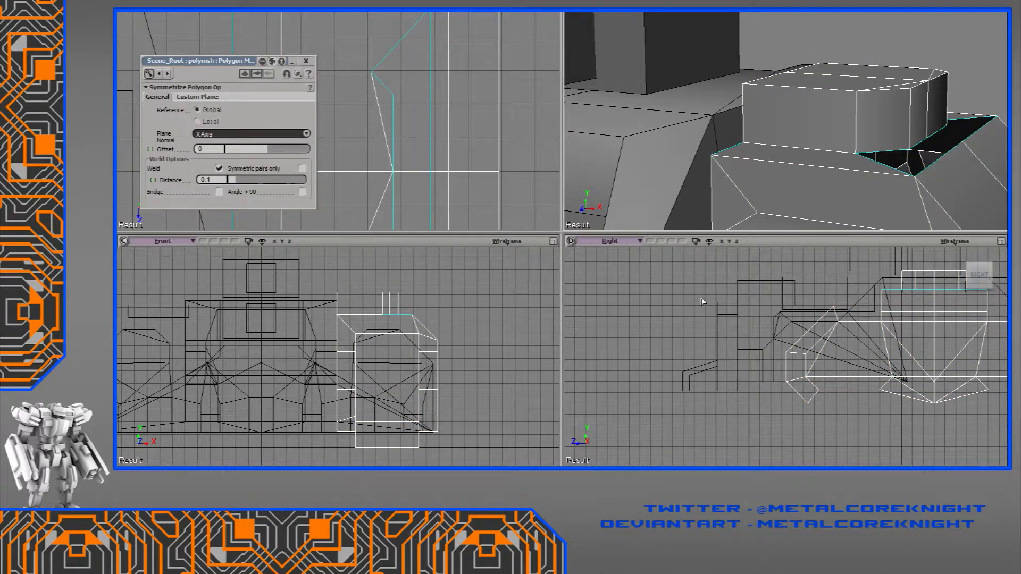
# Lower the raised block's inner top points with snapping to the height of the hull's upper corner.
pyautogui.press('u')
pyautogui.click(817, 111)
pyautogui.moveTo(872, 110); pyautogui.dragTo(778, 135, button='right')
pyautogui.click(776, 147)
pyautogui.press('f')
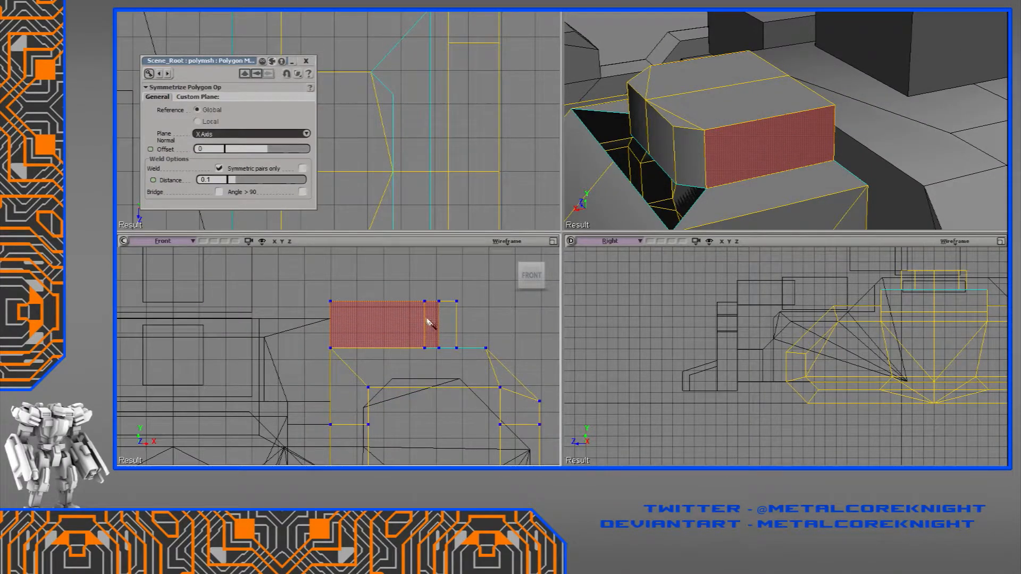
pyautogui.moveTo(331, 321); pyautogui.dragTo(331, 319)
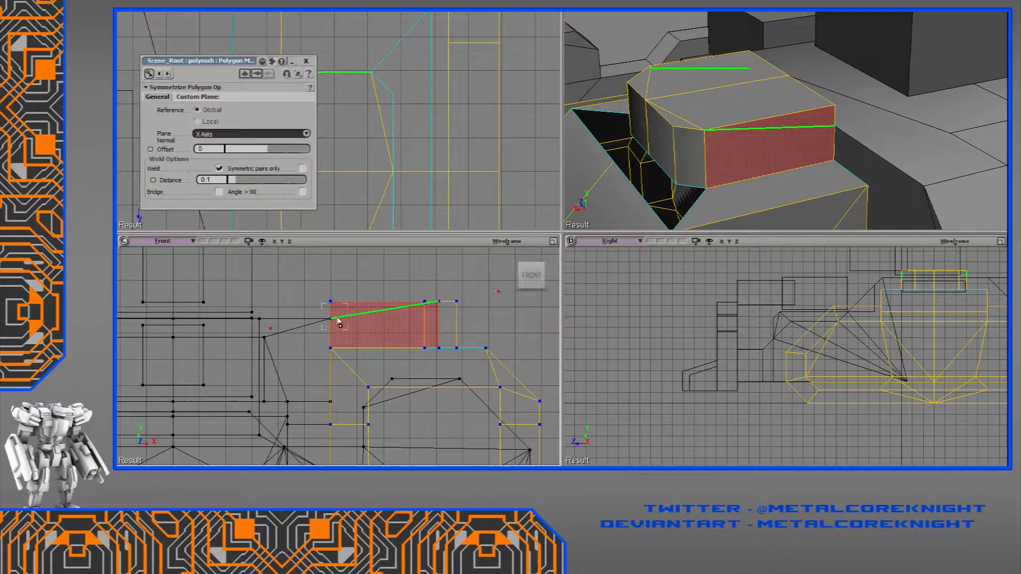
pyautogui.press('space')
# Delete the polygons on the side of the raised block that faces the hull.
pyautogui.moveTo(793, 129); pyautogui.dragTo(665, 133, button='right')
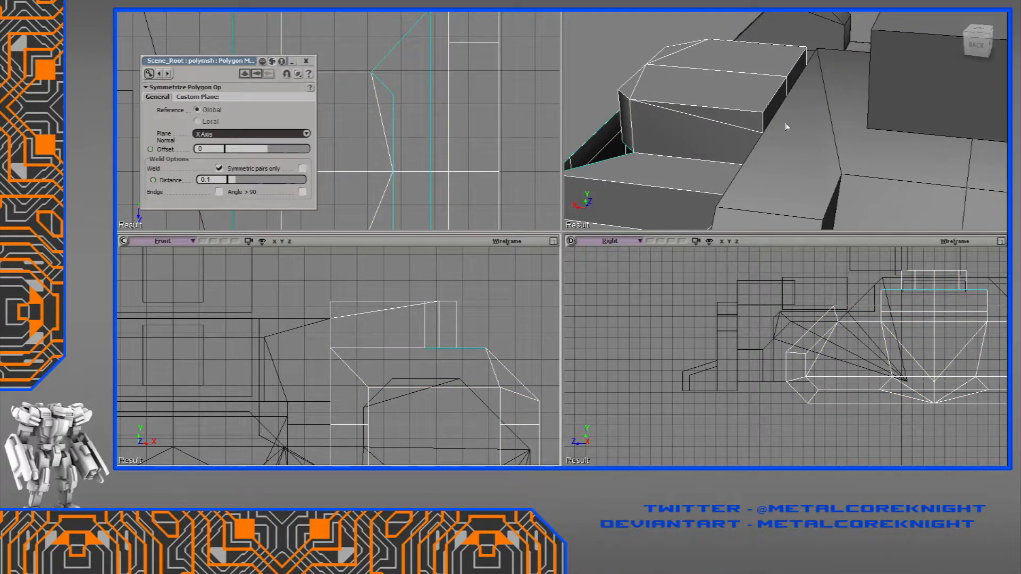
pyautogui.press('u')
pyautogui.click(788, 87)
pyautogui.moveTo(789, 87); pyautogui.dragTo(790, 74, button='right')
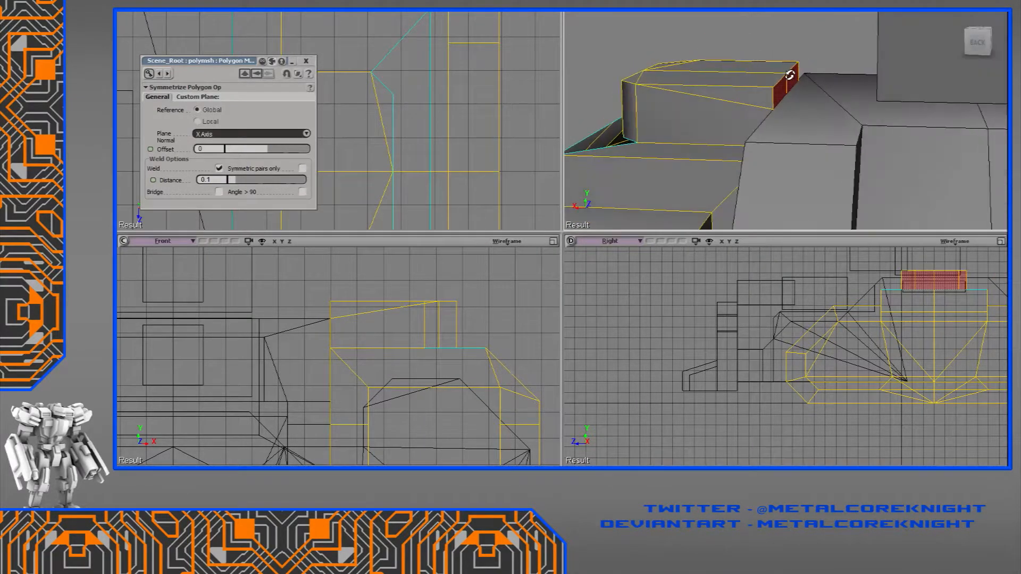
pyautogui.press('Delete')
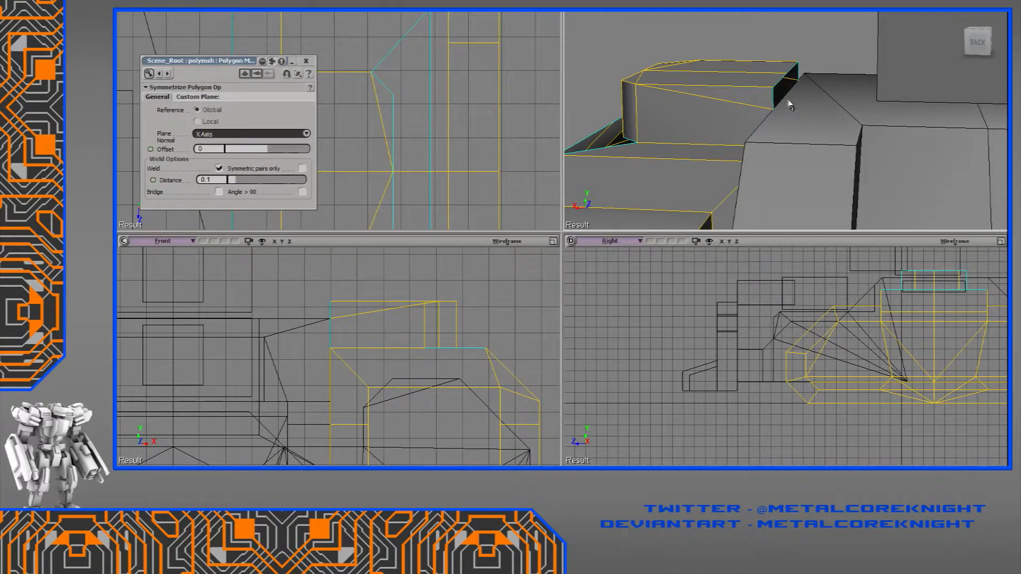
pyautogui.moveTo(789, 98); pyautogui.dragTo(821, 65, button='right')
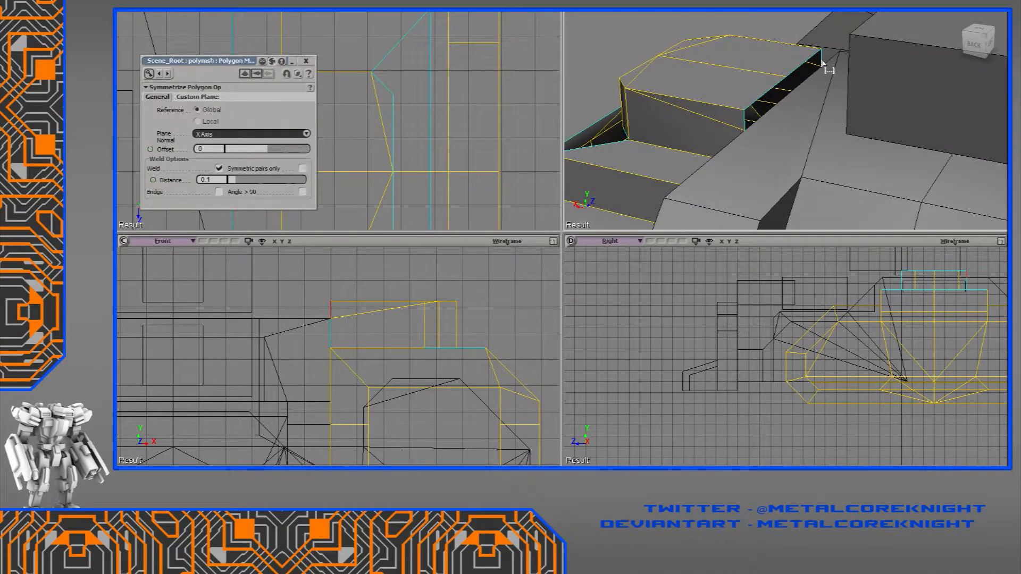
# Extend the raised block's open end along X over the hull and remove the extra intermediate edges across the extension.
pyautogui.press('v')
pyautogui.moveTo(756, 81); pyautogui.dragTo(778, 85)
pyautogui.moveTo(778, 85)
pyautogui.mouseDown(button='right')
pyautogui.moveTo(798, 117)
pyautogui.moveTo(785, 93)
pyautogui.mouseUp(button='right')
pyautogui.moveTo(780, 82); pyautogui.dragTo(800, 91)
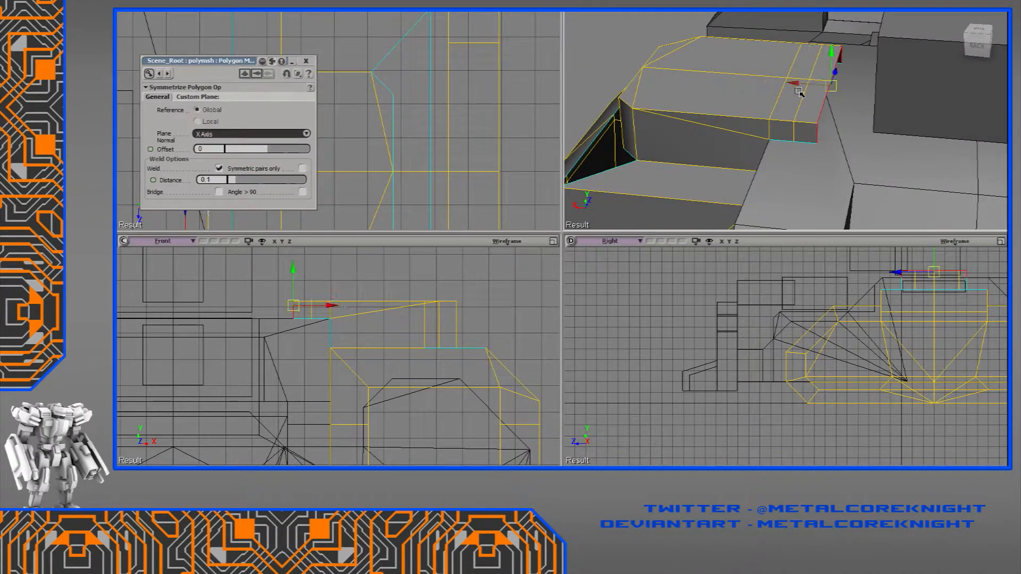
pyautogui.press('s')
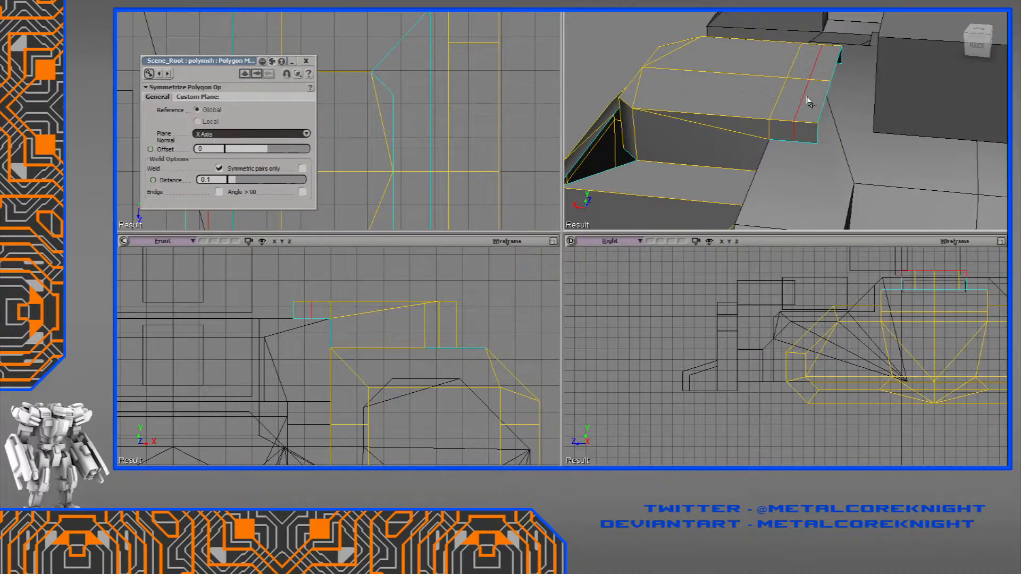
pyautogui.moveTo(817, 136); pyautogui.dragTo(766, 145, button='right')
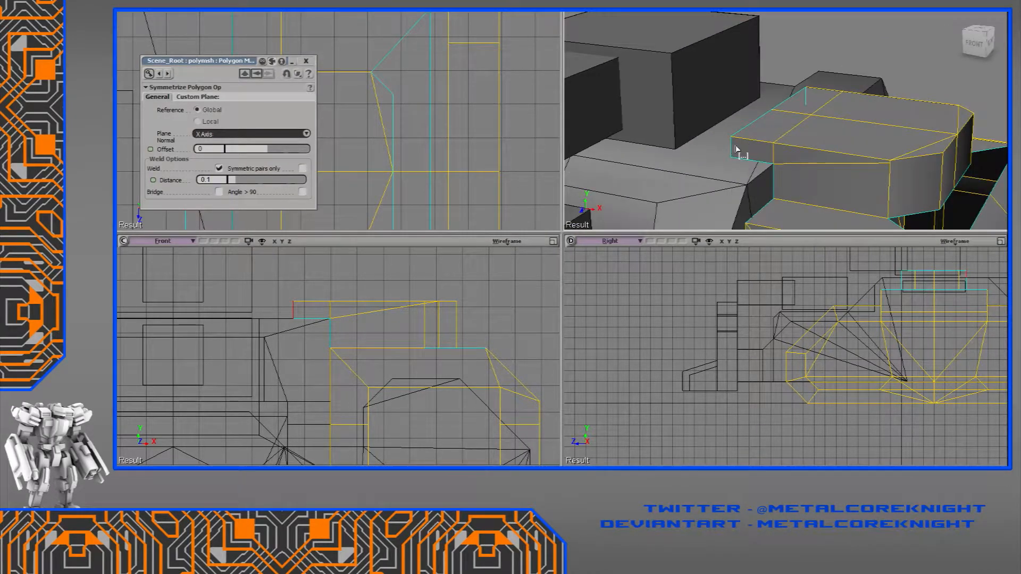
# Shorten the raised block's extension along X and adjust its end points with the tweak tool.
pyautogui.press('v')
pyautogui.moveTo(805, 121); pyautogui.dragTo(811, 124)
pyautogui.press('i')
pyautogui.press('v')
pyautogui.hotkey('ctrl', 'd')
pyautogui.moveTo(783, 78); pyautogui.dragTo(743, 160)
pyautogui.press('space')
pyautogui.press('m')
pyautogui.press('s')
pyautogui.moveTo(744, 161); pyautogui.dragTo(707, 126, button='right')
pyautogui.moveTo(774, 162)
pyautogui.mouseDown(button='right')
pyautogui.moveTo(772, 137)
pyautogui.moveTo(786, 151)
pyautogui.mouseUp(button='right')
pyautogui.moveTo(786, 152); pyautogui.dragTo(770, 140, button='middle')
pyautogui.moveTo(760, 166); pyautogui.dragTo(783, 149)
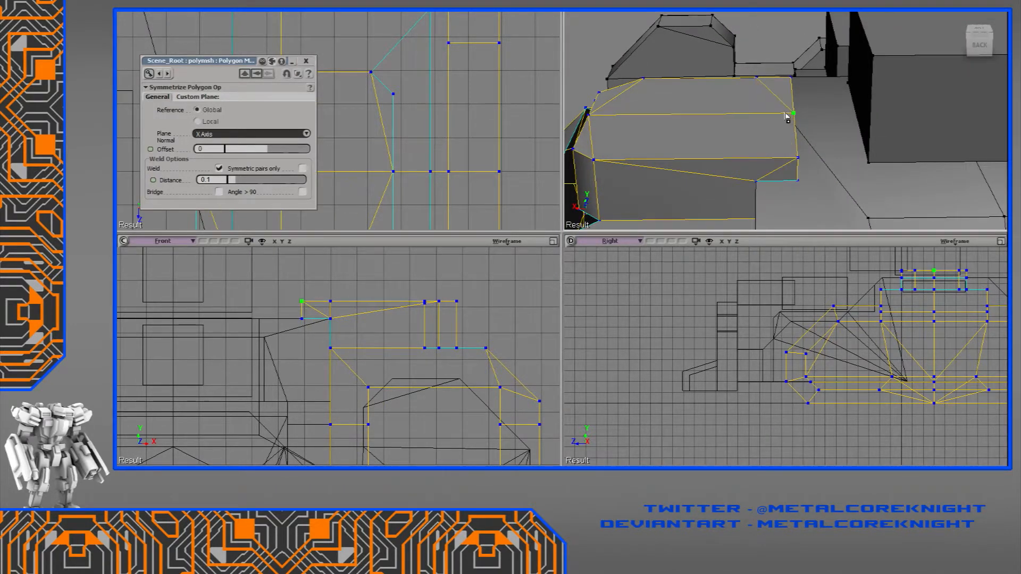
# Fill the gaps between the raised block's outer base and the track housing's top with new polygons.
pyautogui.moveTo(759, 81); pyautogui.dragTo(782, 139, button='right')
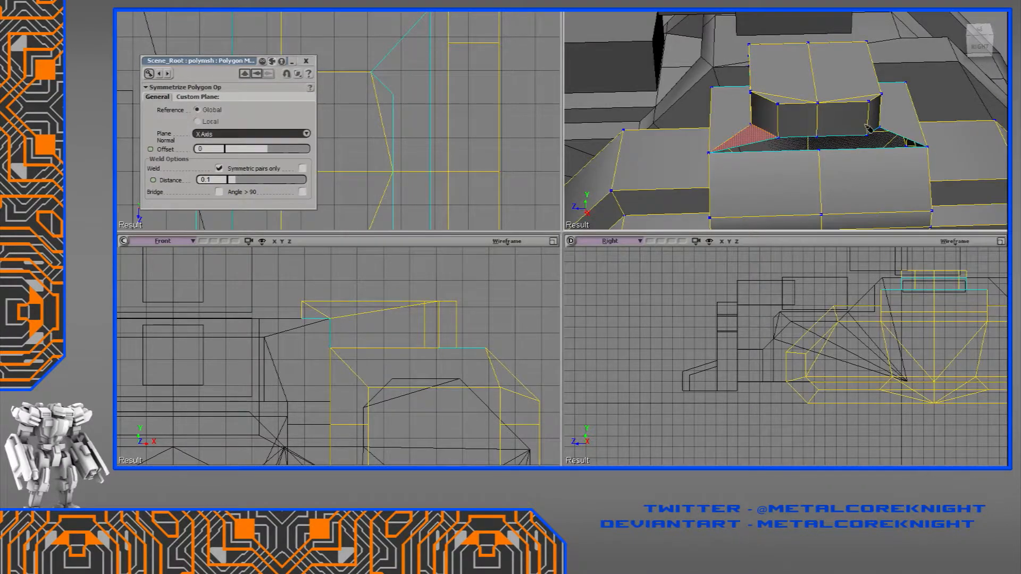
pyautogui.click(898, 139)
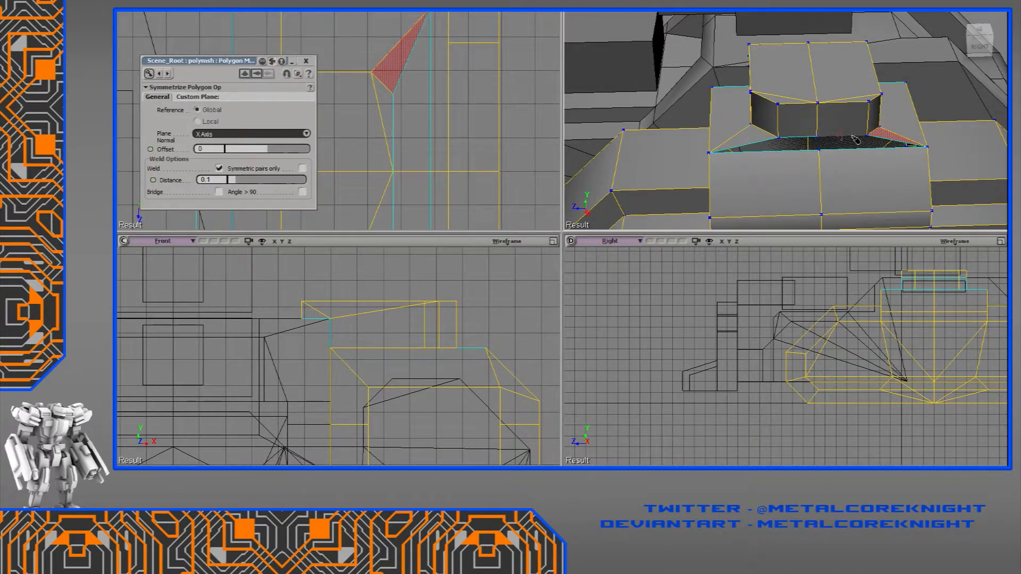
pyautogui.click(853, 154)
pyautogui.click(798, 154)
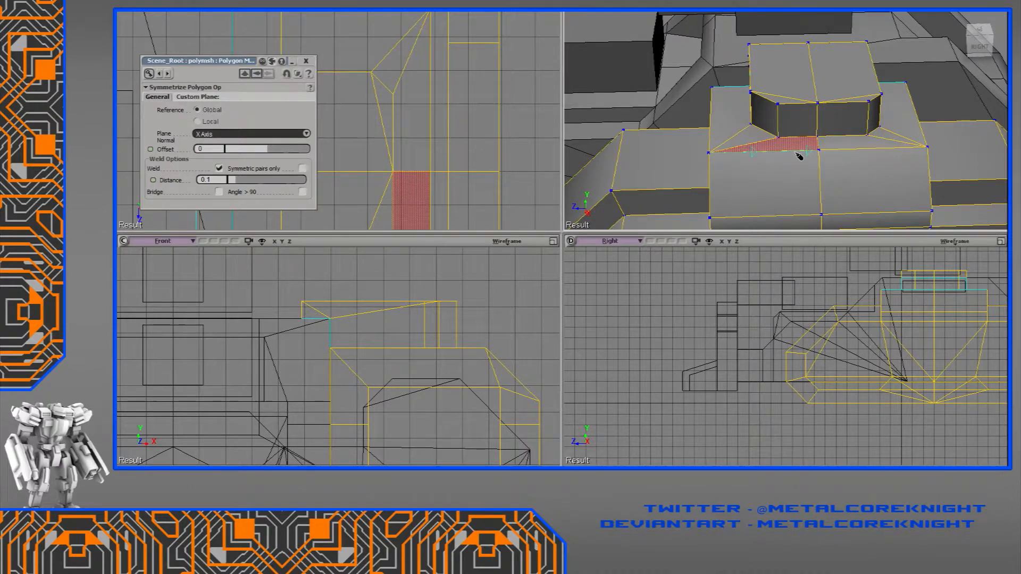
pyautogui.press('s')
pyautogui.scroll(-3, 796, 152)
pyautogui.moveTo(794, 151); pyautogui.dragTo(833, 133, button='right')
pyautogui.scroll(3, 833, 134)
pyautogui.moveTo(833, 133); pyautogui.dragTo(821, 148)
pyautogui.scroll(3, 832, 121)
pyautogui.scroll(-1, 821, 146)
pyautogui.scroll(-1, 821, 145)
pyautogui.moveTo(821, 146)
pyautogui.mouseDown(button='right')
pyautogui.moveTo(746, 136)
pyautogui.moveTo(832, 123)
pyautogui.moveTo(822, 143)
pyautogui.mouseUp(button='right')
# Raise the polygons on the track housing's top and outer slope slightly along Y.
pyautogui.press('t')
pyautogui.scroll(-2, 797, 116)
pyautogui.press('space')
pyautogui.moveTo(813, 127)
pyautogui.mouseDown(button='right')
pyautogui.moveTo(798, 99)
pyautogui.moveTo(808, 109)
pyautogui.mouseUp(button='right')
pyautogui.press('u')
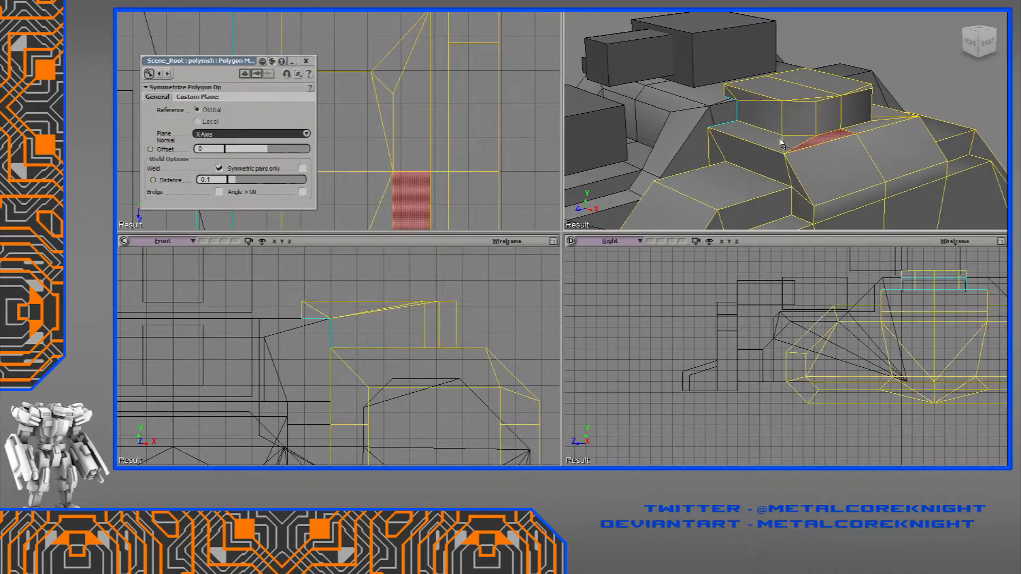
pyautogui.click(887, 121)
pyautogui.moveTo(888, 121); pyautogui.dragTo(833, 85, button='right')
pyautogui.press('v')
pyautogui.moveTo(833, 85); pyautogui.dragTo(832, 83)
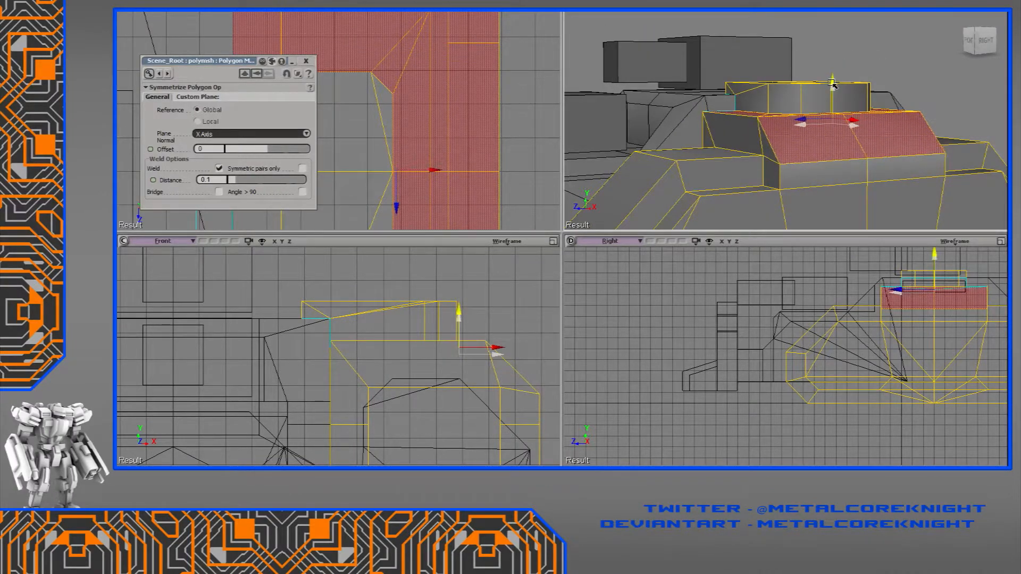
# Delete the leftover object on the opposite side of the hull from the track housing.
pyautogui.moveTo(833, 84); pyautogui.dragTo(796, 143, button='right')
pyautogui.press('space')
pyautogui.moveTo(799, 144); pyautogui.dragTo(757, 184)
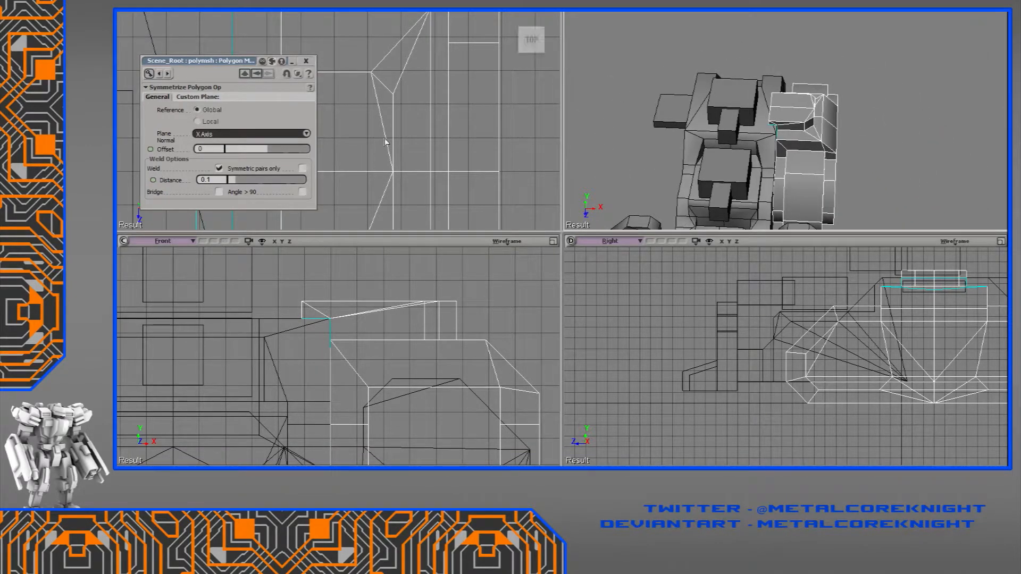
pyautogui.click(306, 60)
pyautogui.moveTo(787, 128); pyautogui.dragTo(734, 202)
pyautogui.click(666, 113)
pyautogui.press('Delete')
# Symmetrize the track housing's polygons across the X axis to the other side of the hull.
pyautogui.click(812, 124)
pyautogui.rightClick(812, 126)
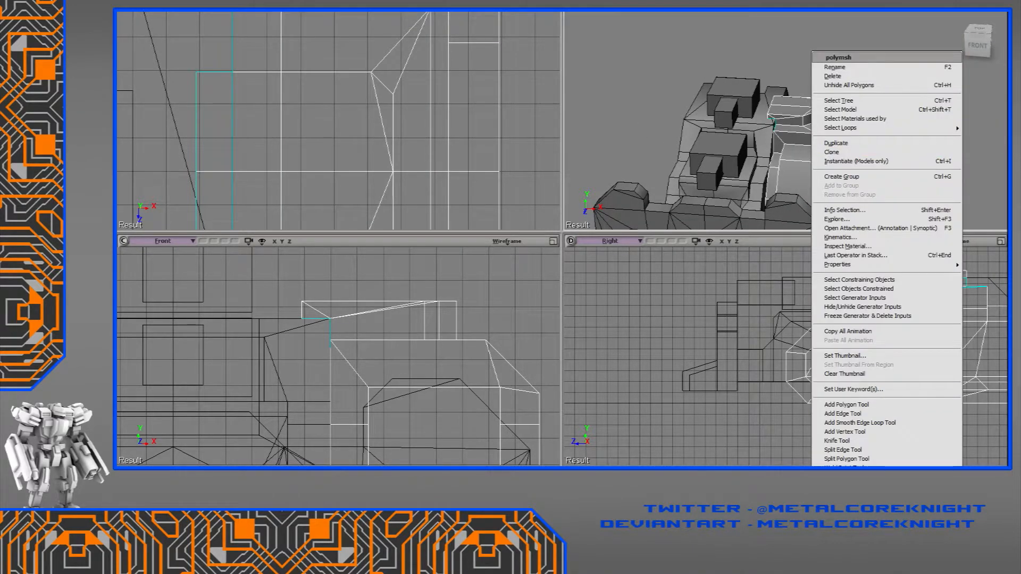
pyautogui.click(856, 504)
pyautogui.click(904, 75)
pyautogui.moveTo(904, 75); pyautogui.dragTo(816, 139)
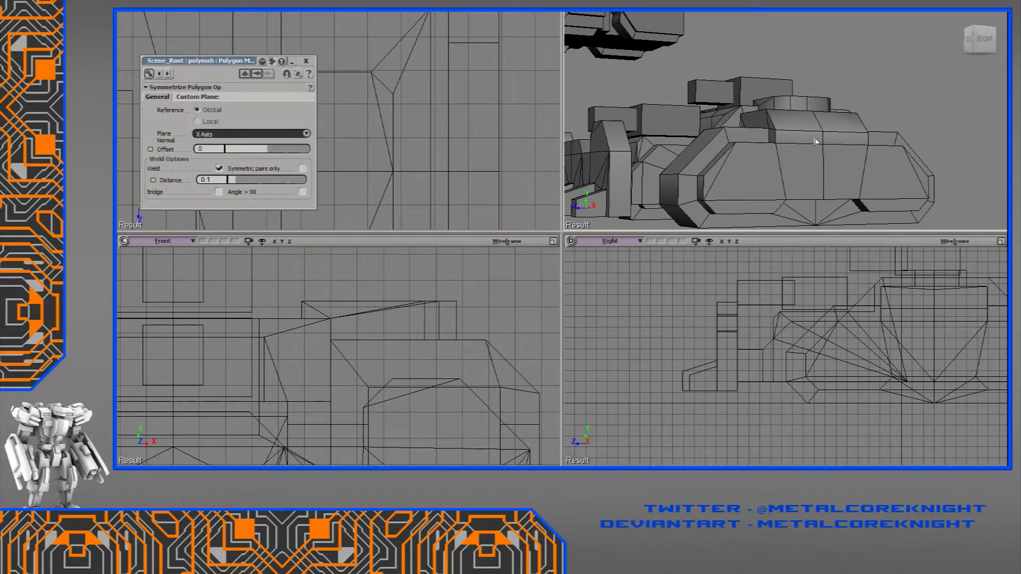
pyautogui.click(816, 141)
pyautogui.moveTo(760, 161); pyautogui.dragTo(822, 190)
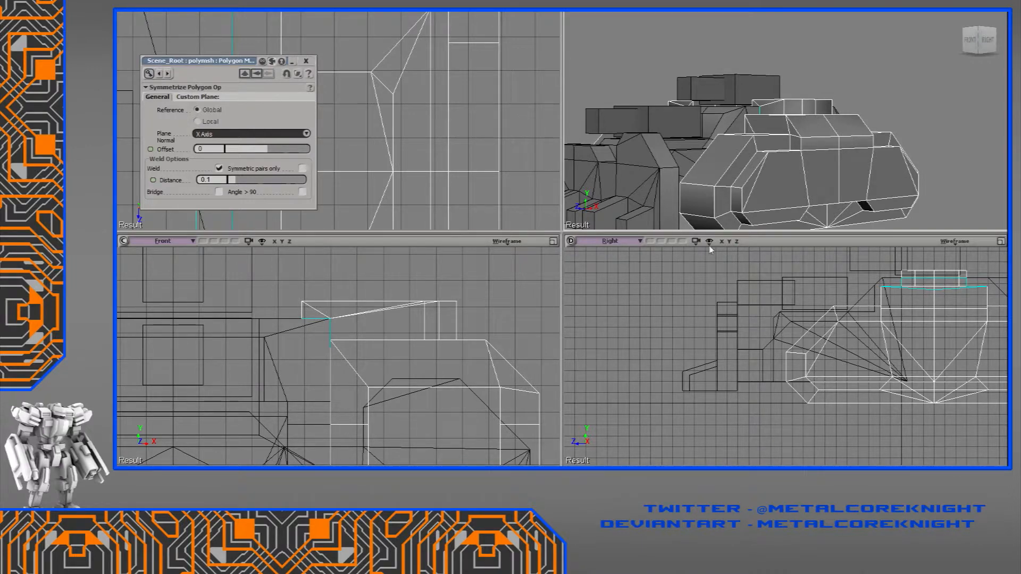
# Select all parts of the upper tank copy and move it along X well away from the working tank.
pyautogui.scroll(-10, 481, 258)
pyautogui.moveTo(269, 278); pyautogui.dragTo(326, 307)
pyautogui.moveTo(254, 265); pyautogui.dragTo(379, 399)
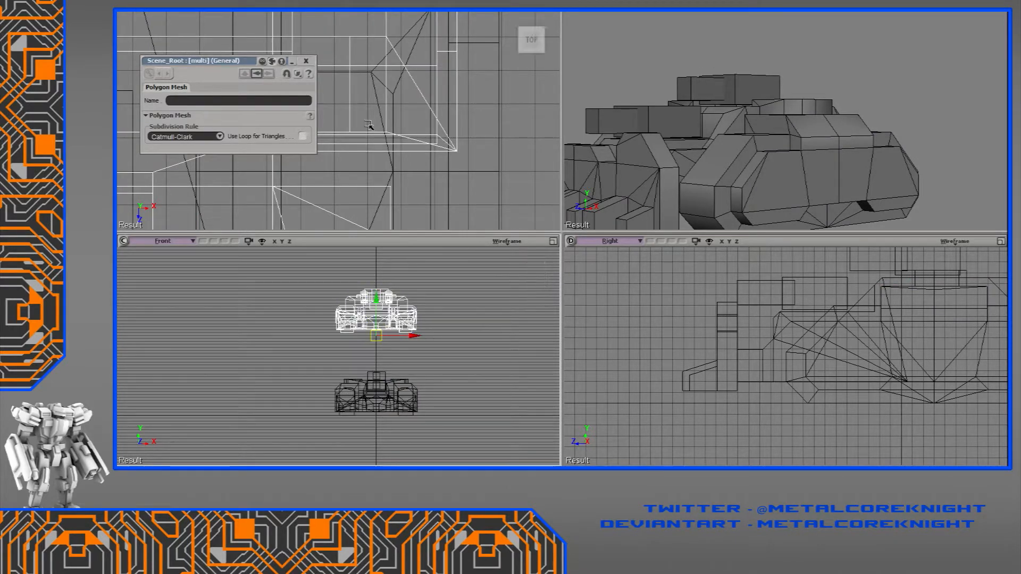
pyautogui.scroll(-5, 401, 101)
pyautogui.moveTo(384, 130); pyautogui.dragTo(389, 158, button='middle')
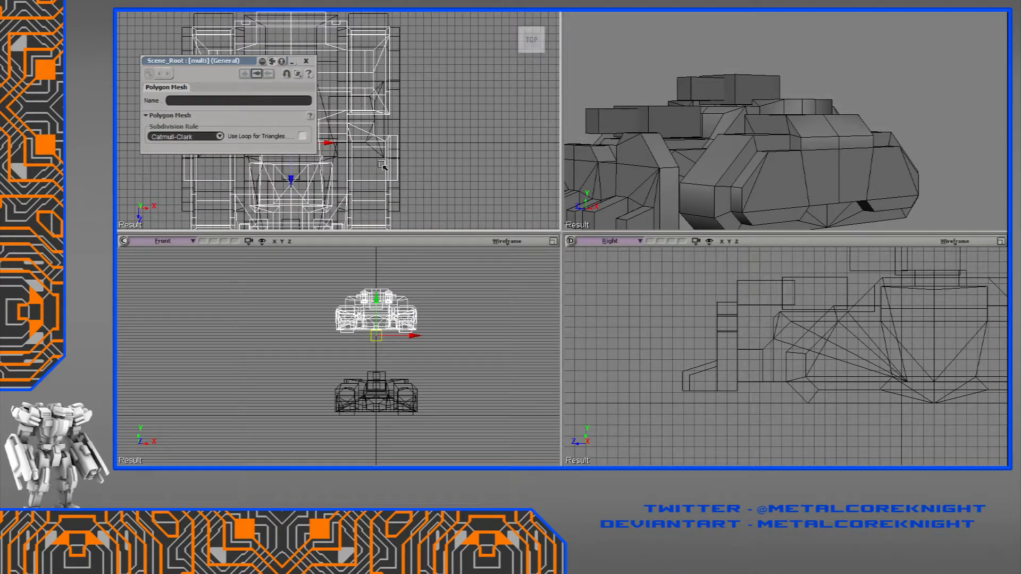
pyautogui.press('f')
pyautogui.moveTo(742, 105); pyautogui.dragTo(791, 157, button='middle')
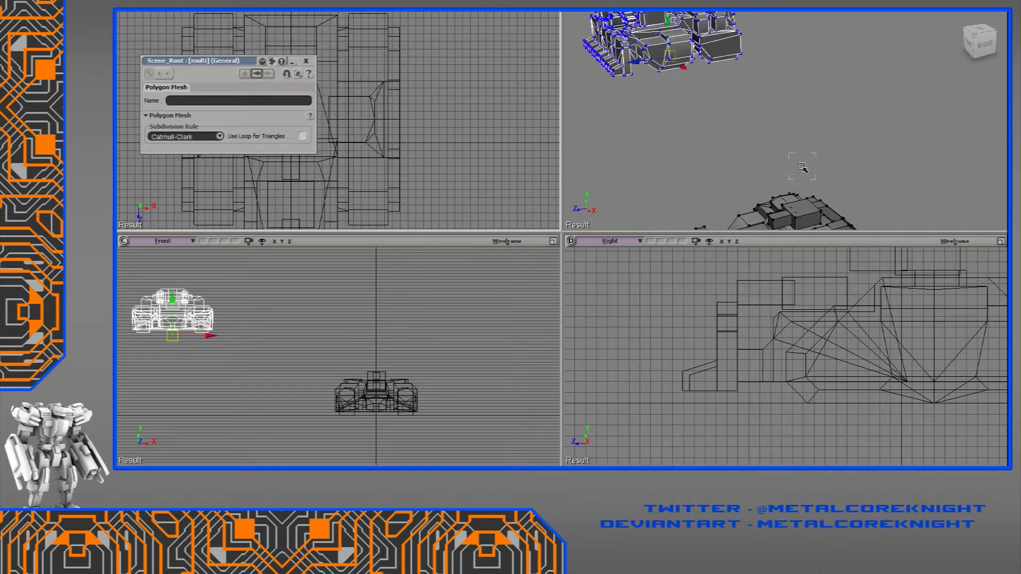
pyautogui.press('space')
# Examine the track housing's outer shoulder and raised block from several angles.
pyautogui.click(738, 141)
pyautogui.press('s')
pyautogui.moveTo(761, 165); pyautogui.dragTo(748, 89)
pyautogui.scroll(4, 796, 179)
pyautogui.moveTo(811, 204); pyautogui.dragTo(806, 131)
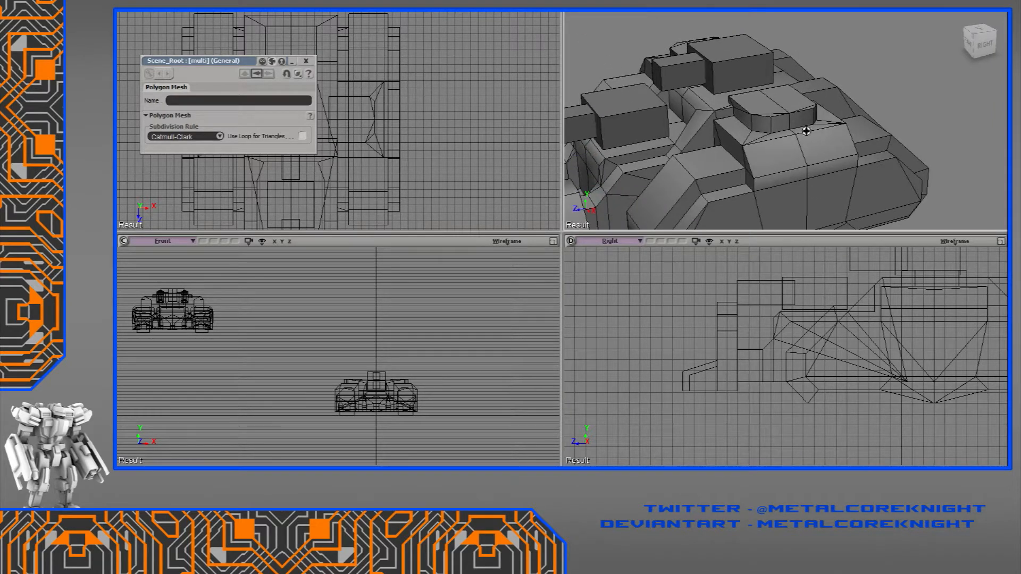
pyautogui.scroll(4, 812, 187)
pyautogui.moveTo(812, 189); pyautogui.dragTo(809, 127)
pyautogui.moveTo(817, 213); pyautogui.dragTo(807, 182, button='right')
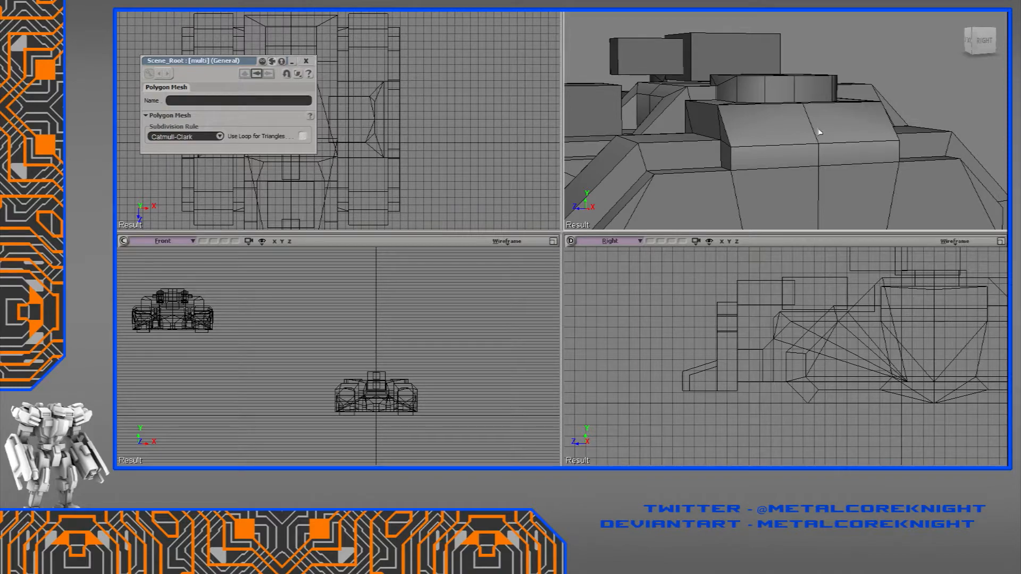
pyautogui.scroll(-4, 826, 165)
pyautogui.moveTo(818, 165)
pyautogui.mouseDown(button='right')
pyautogui.moveTo(791, 176)
pyautogui.moveTo(801, 183)
pyautogui.moveTo(834, 168)
pyautogui.moveTo(813, 157)
pyautogui.mouseUp(button='right')
pyautogui.scroll(5, 802, 182)
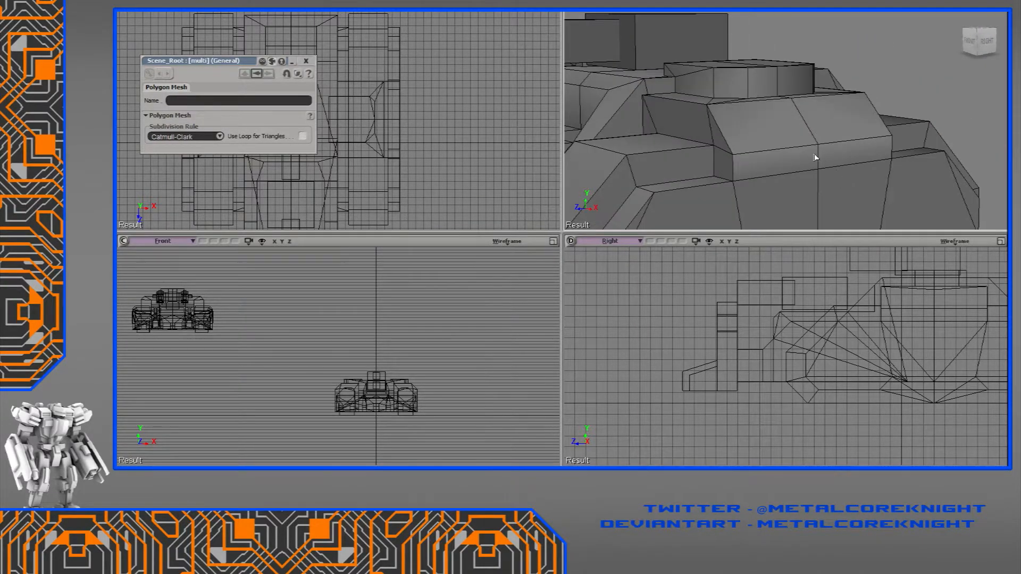
# Duplicate the central polygons on the track housing's outer side and scale them inward into a smaller inset.
pyautogui.click(816, 158)
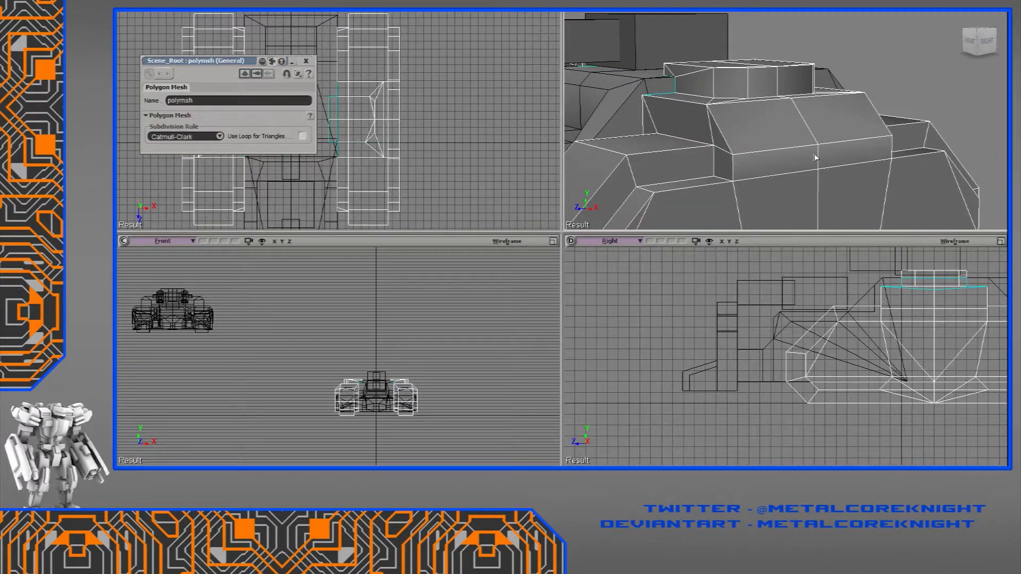
pyautogui.press('u')
pyautogui.moveTo(850, 137); pyautogui.dragTo(811, 162)
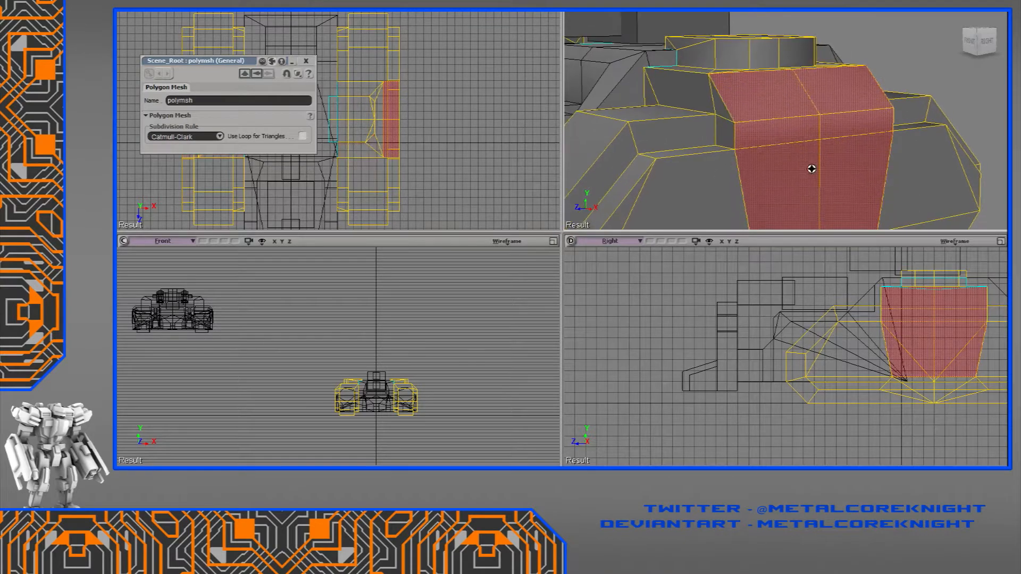
pyautogui.hotkey('ctrl', 'd')
pyautogui.press('x')
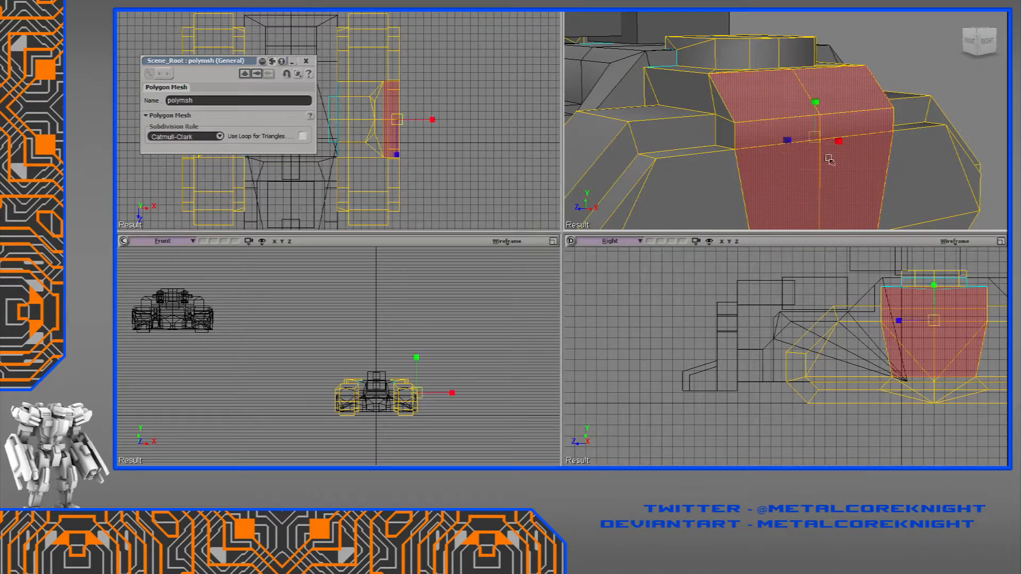
pyautogui.moveTo(825, 161); pyautogui.dragTo(788, 147, button='right')
pyautogui.moveTo(789, 140); pyautogui.dragTo(821, 136)
pyautogui.press('f')
pyautogui.keyDown('alt'); pyautogui.moveTo(385, 329); pyautogui.dragTo(421, 388); pyautogui.keyUp('alt')
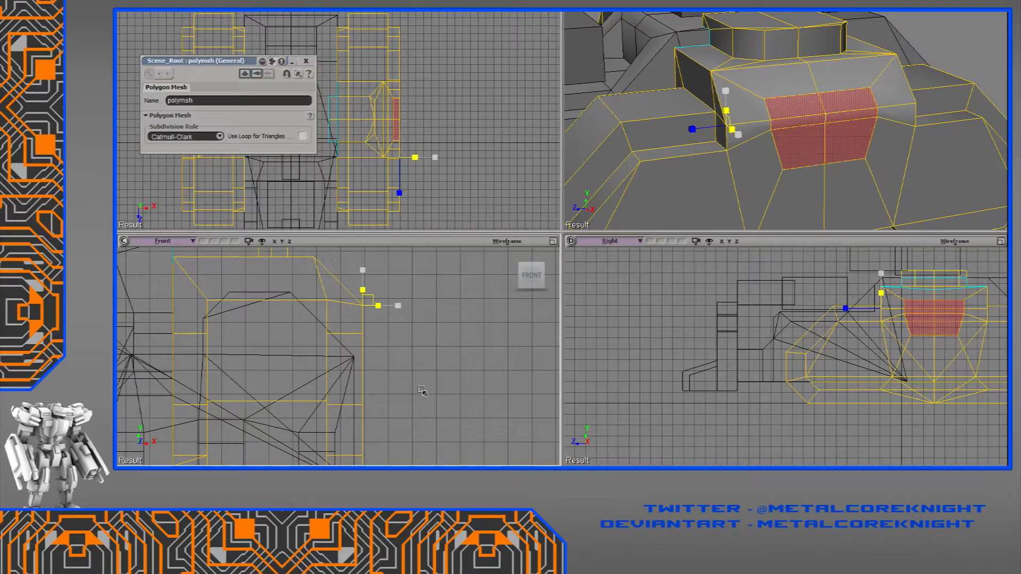
pyautogui.keyDown('shift'); pyautogui.click(809, 134); pyautogui.keyUp('shift')
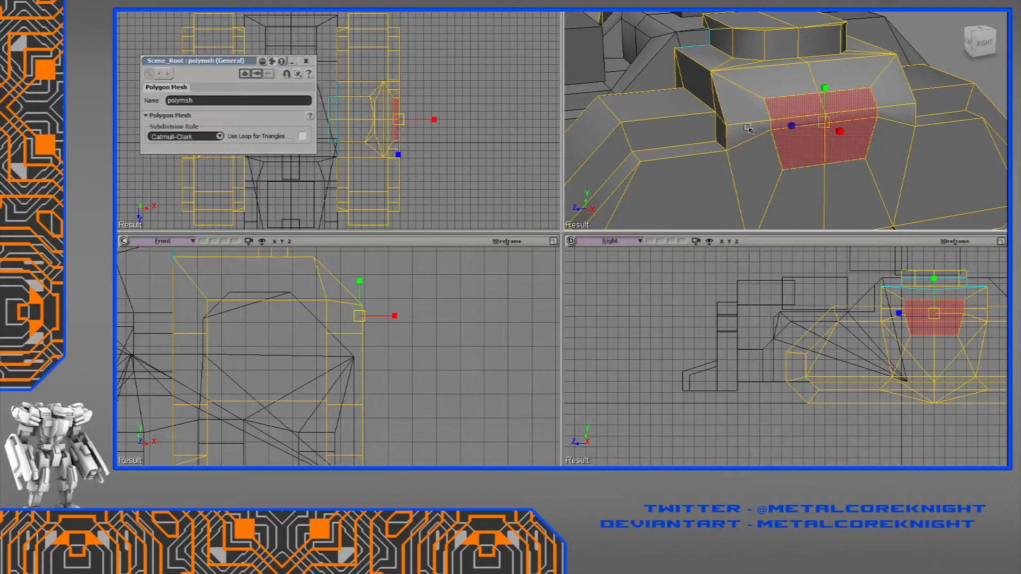
# Move the inset's lower points up to just beneath its middle row of points.
pyautogui.press('space')
pyautogui.press('m')
pyautogui.moveTo(785, 170); pyautogui.dragTo(790, 150)
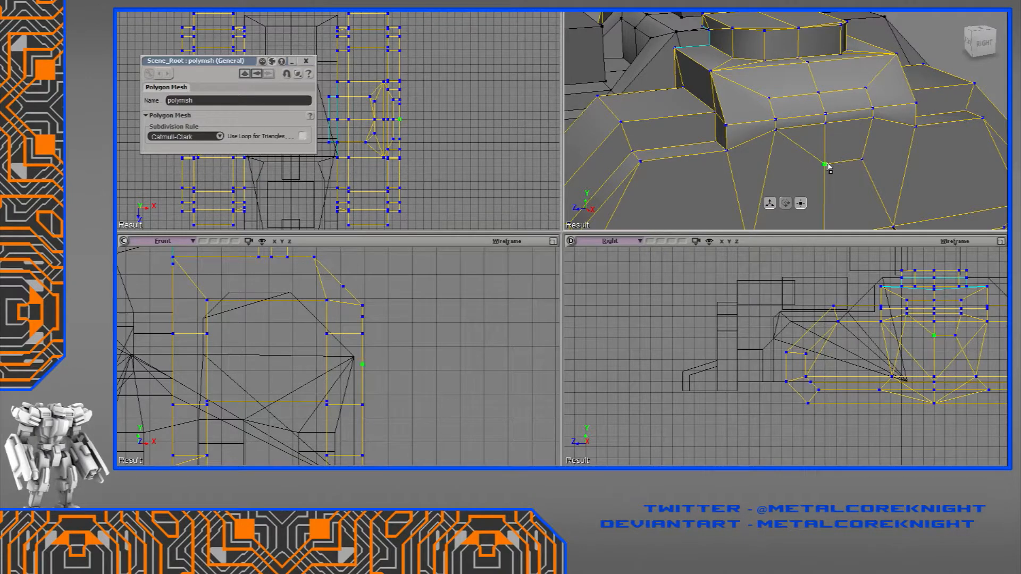
pyautogui.moveTo(828, 171); pyautogui.dragTo(830, 129)
pyautogui.press('space')
pyautogui.keyDown('shift'); pyautogui.click(795, 129); pyautogui.keyUp('shift')
pyautogui.keyDown('shift'); pyautogui.click(835, 123); pyautogui.keyUp('shift')
# Undo the stray move and lower the inset's bottom edges along Y.
pyautogui.press('s')
pyautogui.moveTo(814, 150); pyautogui.dragTo(867, 134, button='right')
pyautogui.moveTo(665, 62); pyautogui.dragTo(668, 65)
pyautogui.hotkey('ctrl', 'z')
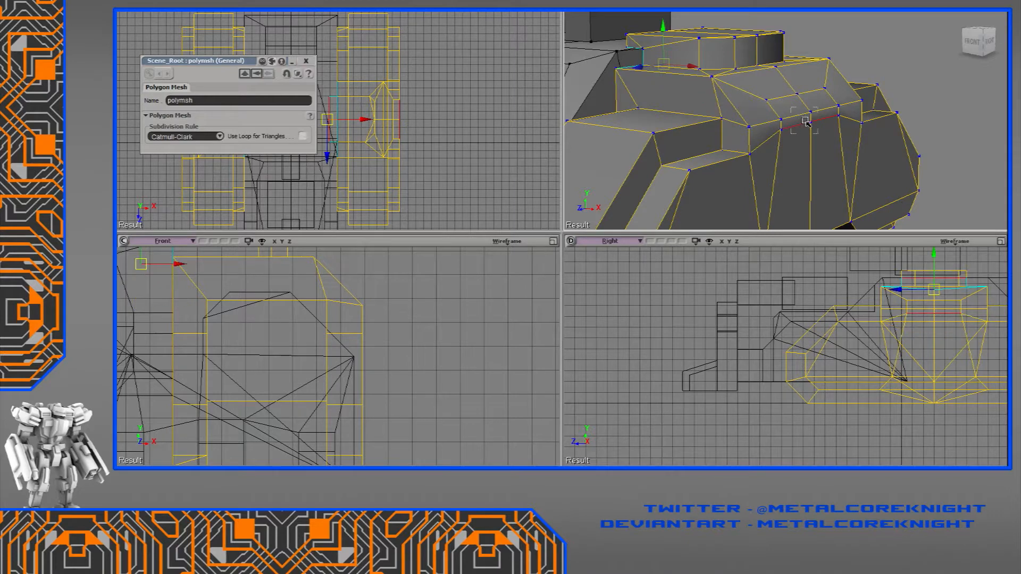
pyautogui.press('space')
pyautogui.press('e')
pyautogui.click(804, 133)
pyautogui.press('v')
pyautogui.click(811, 133)
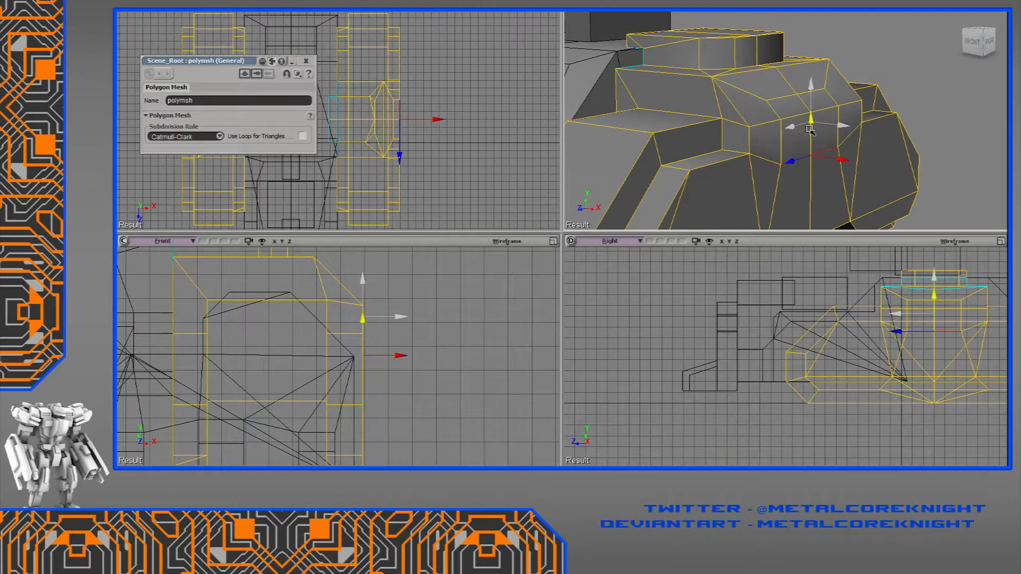
# Delete the inset polygons on the housing's outer side to leave an opening.
pyautogui.press('u')
pyautogui.moveTo(819, 100)
pyautogui.mouseDown()
pyautogui.moveTo(796, 125)
pyautogui.moveTo(819, 115)
pyautogui.mouseUp()
pyautogui.press('Delete')
# Duplicate the opening's upper edges straight down along Y as a recessed back wall.
pyautogui.press('i')
pyautogui.click(806, 94)
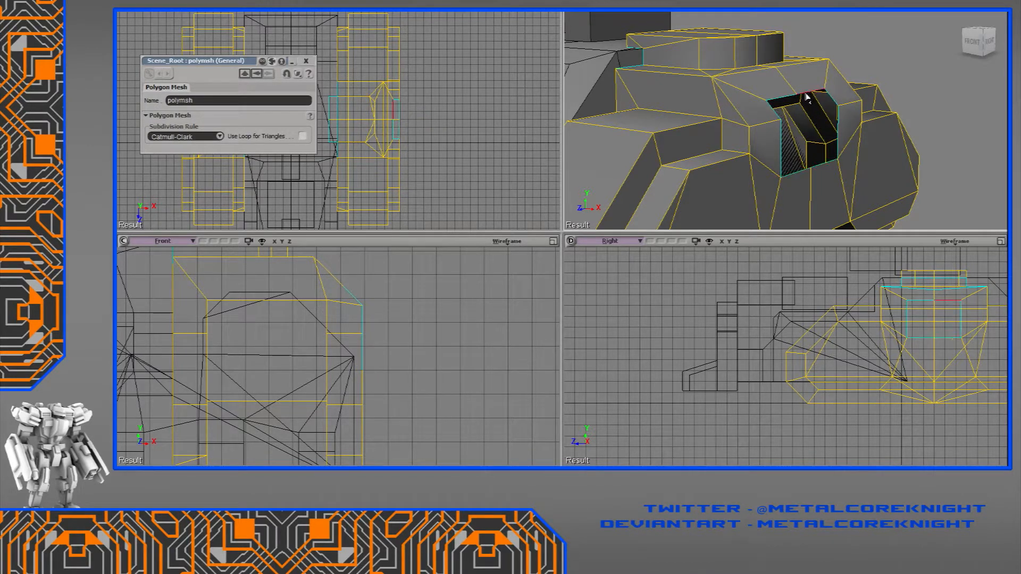
pyautogui.hotkey('ctrl', 'd')
pyautogui.press('v')
pyautogui.keyDown('ctrl'); pyautogui.moveTo(797, 57); pyautogui.dragTo(838, 158); pyautogui.keyUp('ctrl')
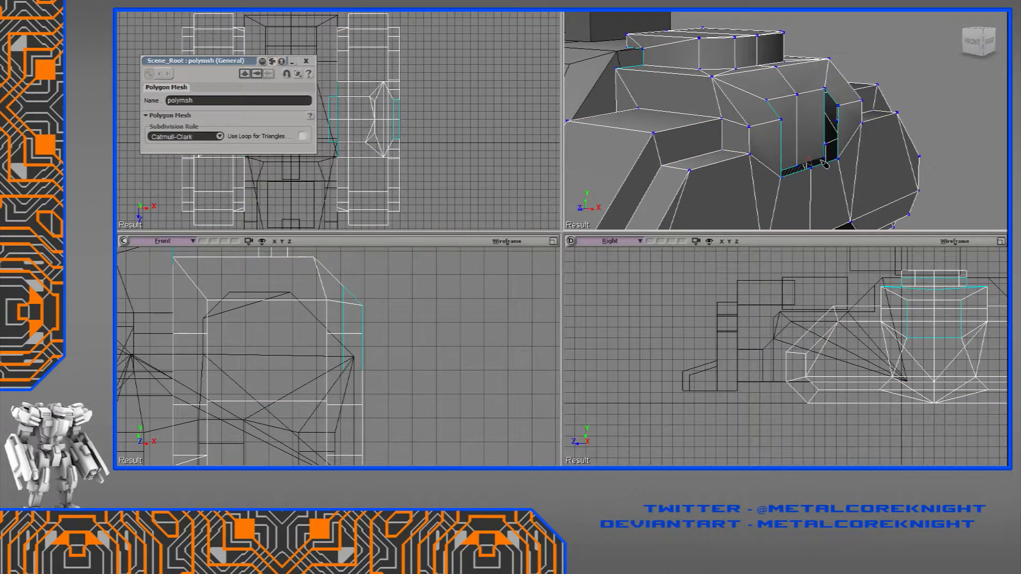
# Close the sides and bottom of the recess with new polygons.
pyautogui.click(836, 140)
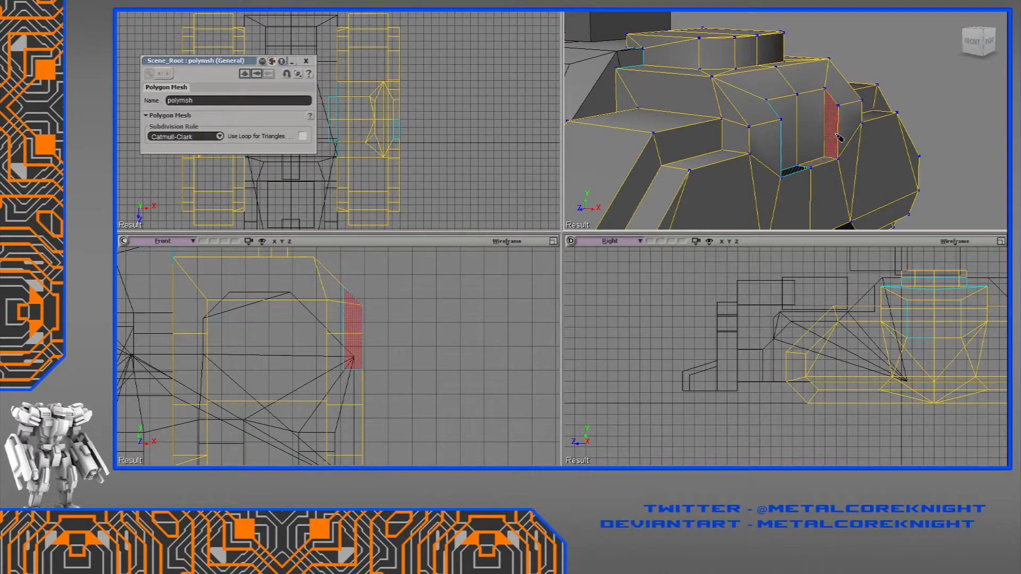
pyautogui.click(796, 175)
pyautogui.scroll(-1, 797, 175)
pyautogui.press('Delete')
pyautogui.press('space')
pyautogui.scroll(-3, 806, 140)
pyautogui.moveTo(795, 154)
pyautogui.mouseDown(button='right')
pyautogui.moveTo(729, 166)
pyautogui.moveTo(718, 148)
pyautogui.moveTo(789, 160)
pyautogui.mouseUp(button='right')
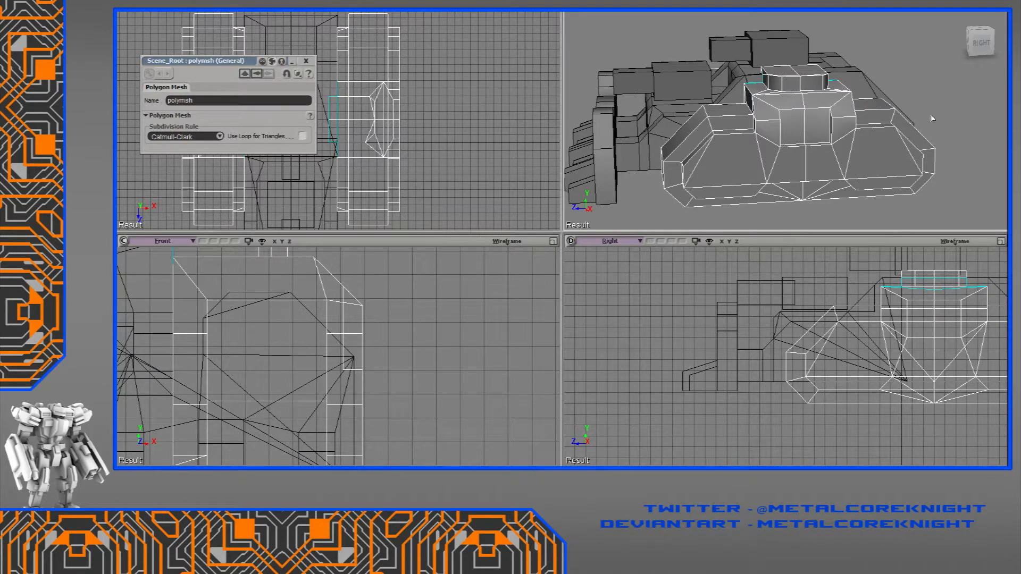
# Add connecting edges between the points around the recess on the housing's outer side.
pyautogui.click(309, 61)
pyautogui.click(669, 45)
pyautogui.moveTo(669, 46)
pyautogui.mouseDown(button='right')
pyautogui.moveTo(672, 72)
pyautogui.moveTo(676, 43)
pyautogui.moveTo(697, 28)
pyautogui.moveTo(666, 15)
pyautogui.moveTo(644, 23)
pyautogui.moveTo(669, 31)
pyautogui.mouseUp(button='right')
pyautogui.scroll(5, 797, 140)
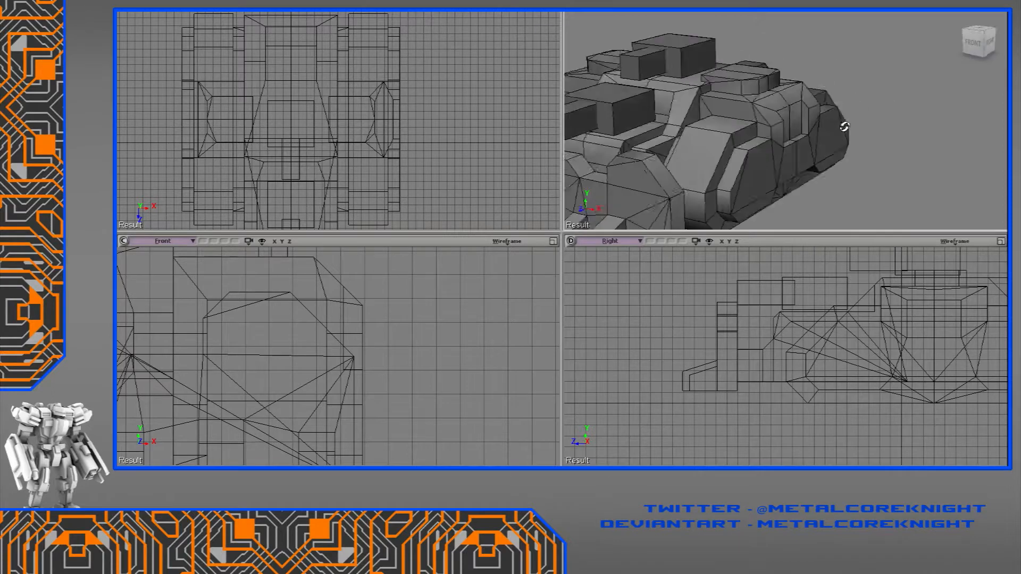
pyautogui.click(778, 148)
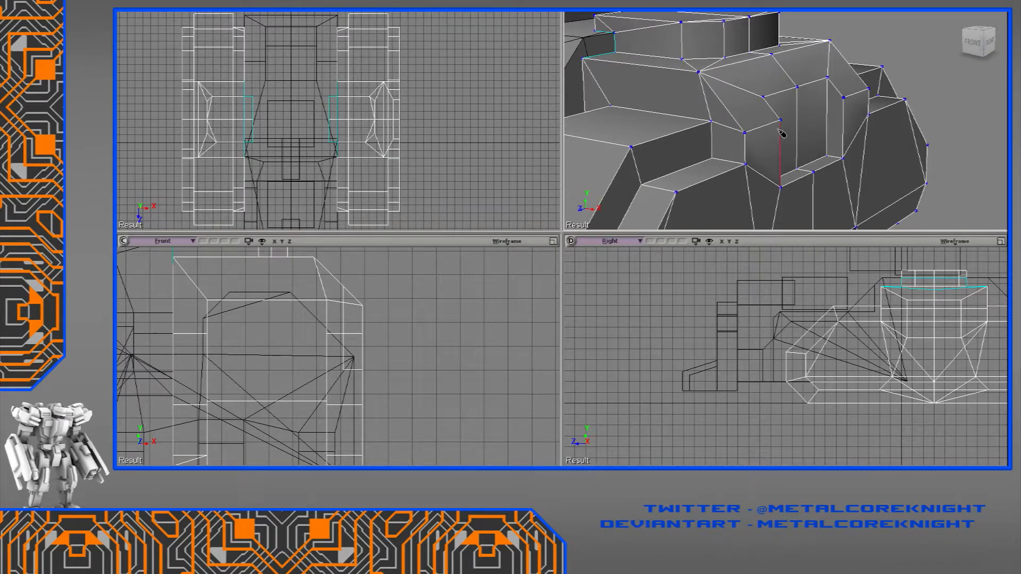
pyautogui.click(745, 164)
pyautogui.click(844, 97)
# Examine the whole tank from the sides, back and front.
pyautogui.scroll(-4, 875, 120)
pyautogui.moveTo(875, 119); pyautogui.dragTo(721, 113, button='right')
pyautogui.scroll(3, 772, 133)
pyautogui.scroll(-3, 781, 122)
pyautogui.scroll(3, 882, 160)
pyautogui.scroll(-3, 877, 161)
pyautogui.moveTo(871, 161); pyautogui.dragTo(785, 131, button='right')
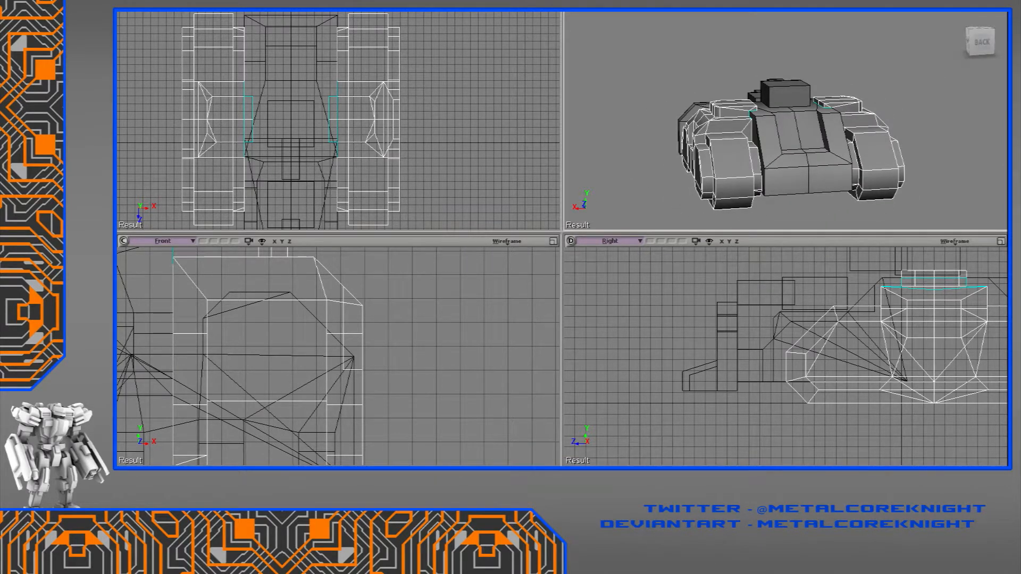
pyautogui.click(841, 62)
pyautogui.scroll(3, 840, 62)
pyautogui.moveTo(841, 61); pyautogui.dragTo(737, 74, button='right')
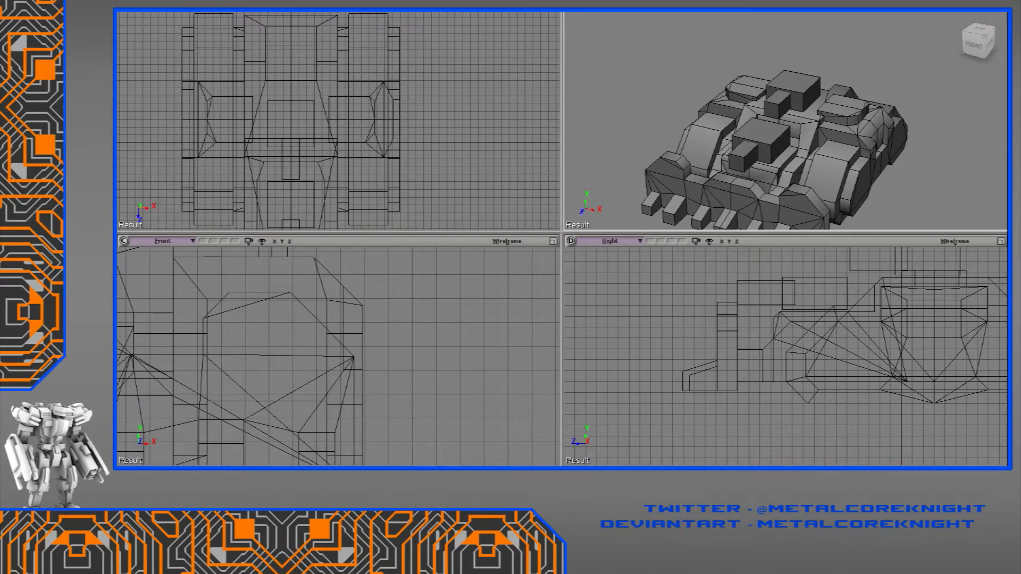
# Move both gun barrels up and back so they overlap the tops of their turret blocks.
pyautogui.moveTo(849, 52); pyautogui.dragTo(846, 78, button='middle')
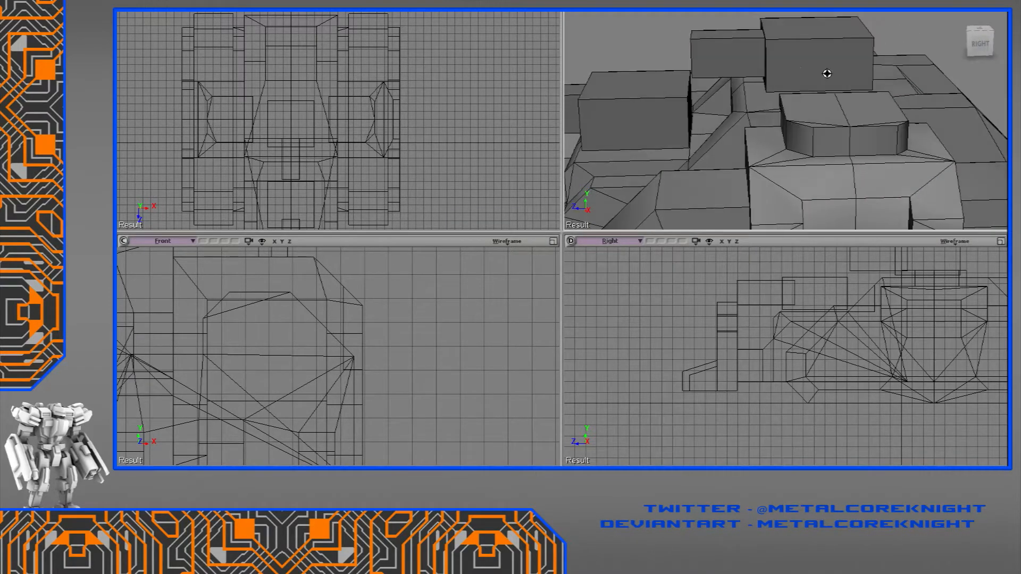
pyautogui.scroll(-4, 803, 71)
pyautogui.click(801, 86)
pyautogui.click(713, 107)
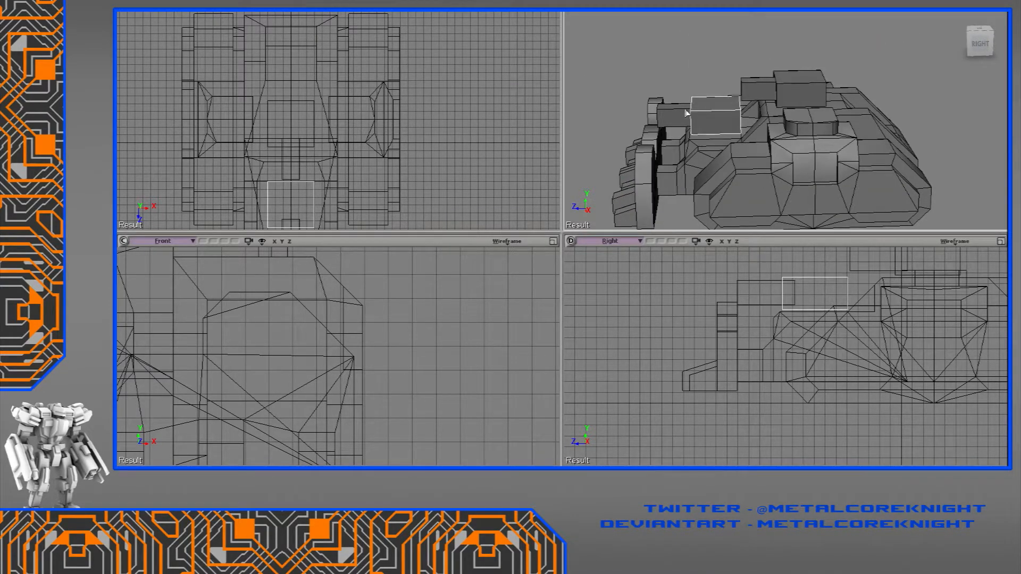
pyautogui.keyDown('shift'); pyautogui.click(750, 92); pyautogui.keyUp('shift')
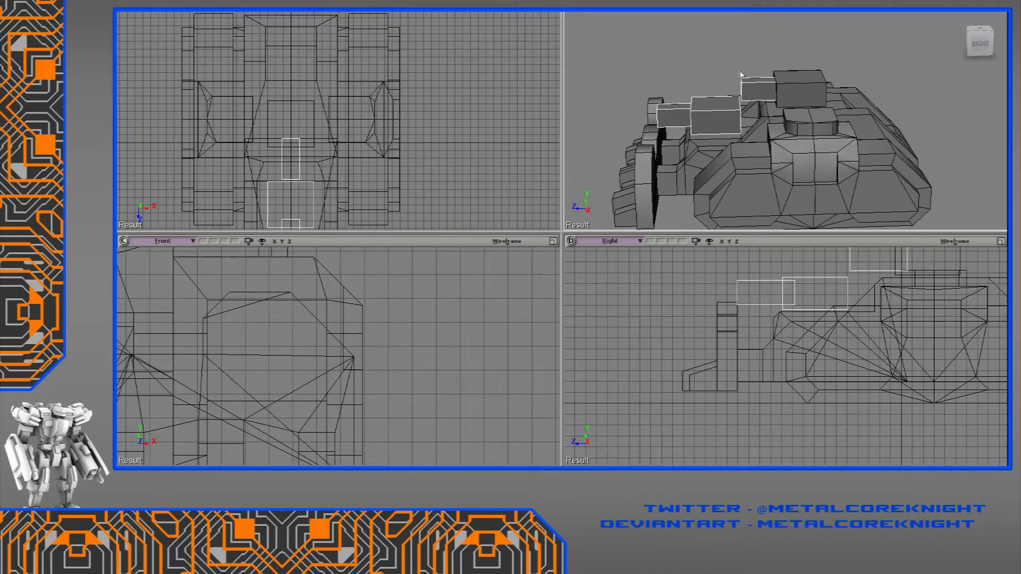
pyautogui.click(762, 86)
pyautogui.keyDown('shift'); pyautogui.click(681, 116); pyautogui.keyUp('shift')
pyautogui.press('v')
pyautogui.moveTo(757, 178)
pyautogui.mouseDown()
pyautogui.moveTo(747, 180)
pyautogui.moveTo(761, 180)
pyautogui.mouseUp()
pyautogui.press('v')
pyautogui.press('s')
pyautogui.moveTo(716, 103); pyautogui.dragTo(740, 118, button='right')
pyautogui.press('space')
pyautogui.click(707, 71)
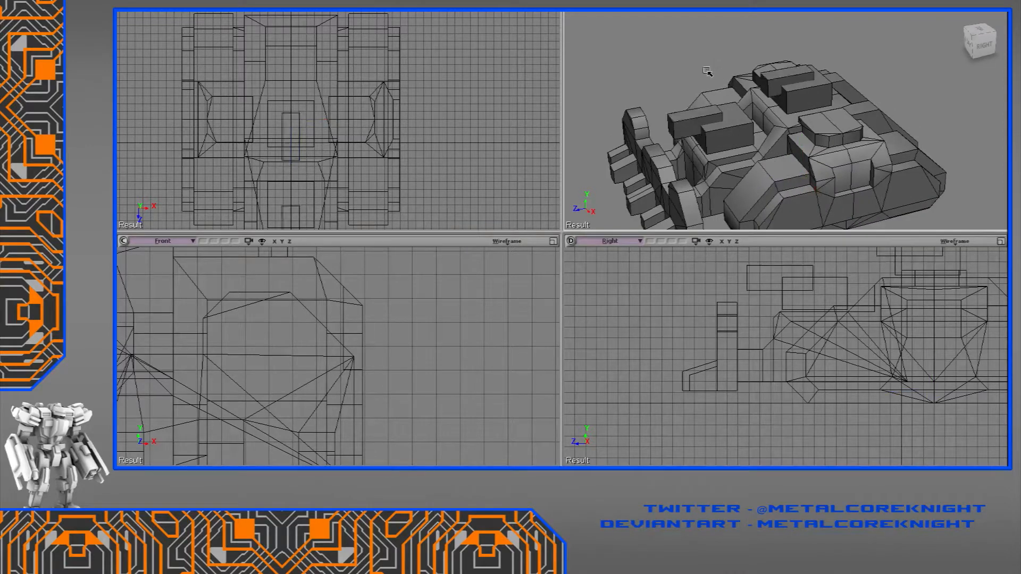
# Shift the rear turret's gun barrel forward along Z so it projects farther from its turret block.
pyautogui.moveTo(713, 55)
pyautogui.mouseDown(button='right')
pyautogui.moveTo(733, 43)
pyautogui.moveTo(724, 39)
pyautogui.mouseUp(button='right')
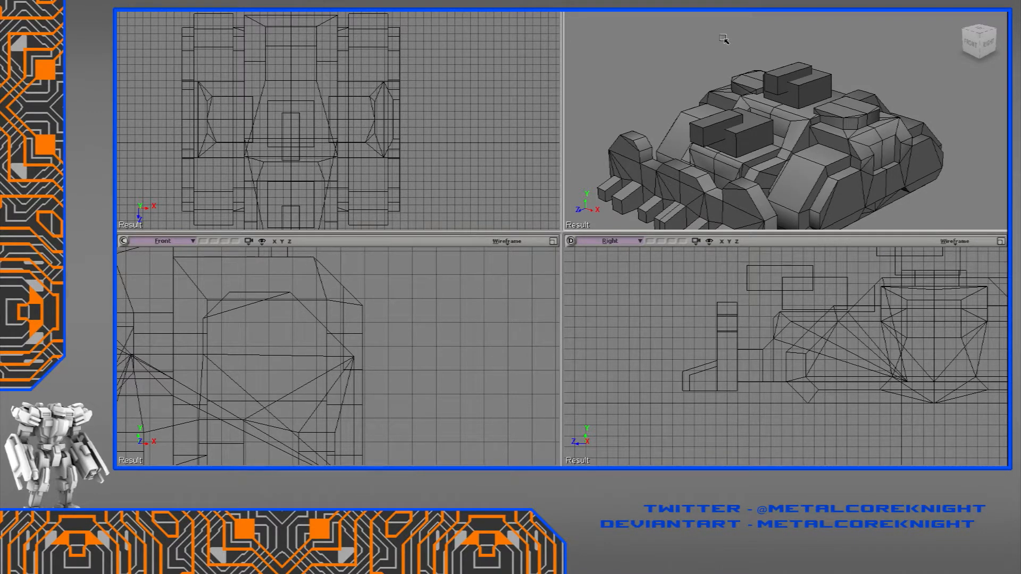
pyautogui.keyDown('alt'); pyautogui.moveTo(723, 46); pyautogui.dragTo(523, 64, button='middle'); pyautogui.keyUp('alt')
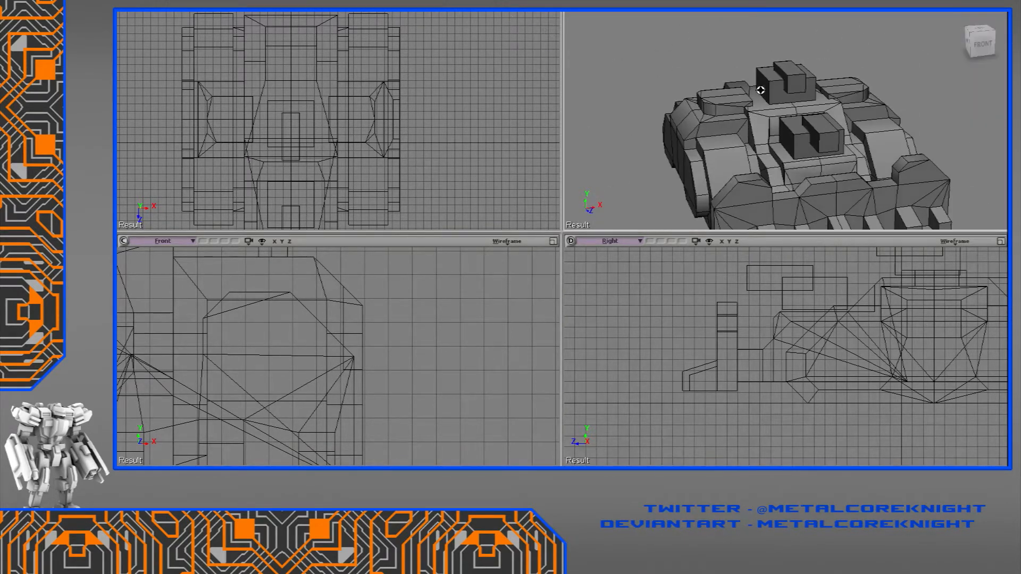
pyautogui.moveTo(761, 90); pyautogui.dragTo(781, 101, button='middle')
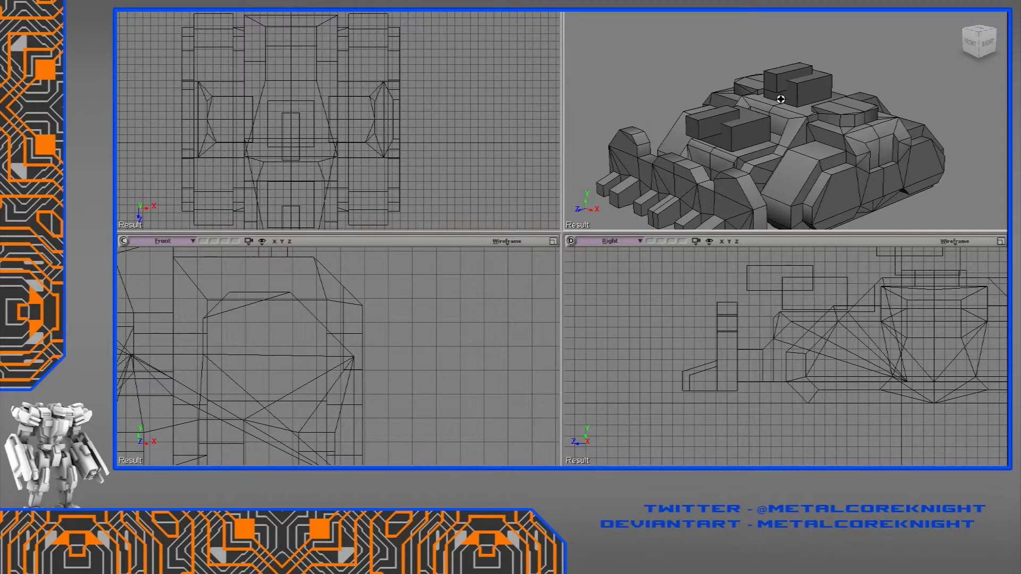
pyautogui.moveTo(855, 60); pyautogui.dragTo(839, 76, button='middle')
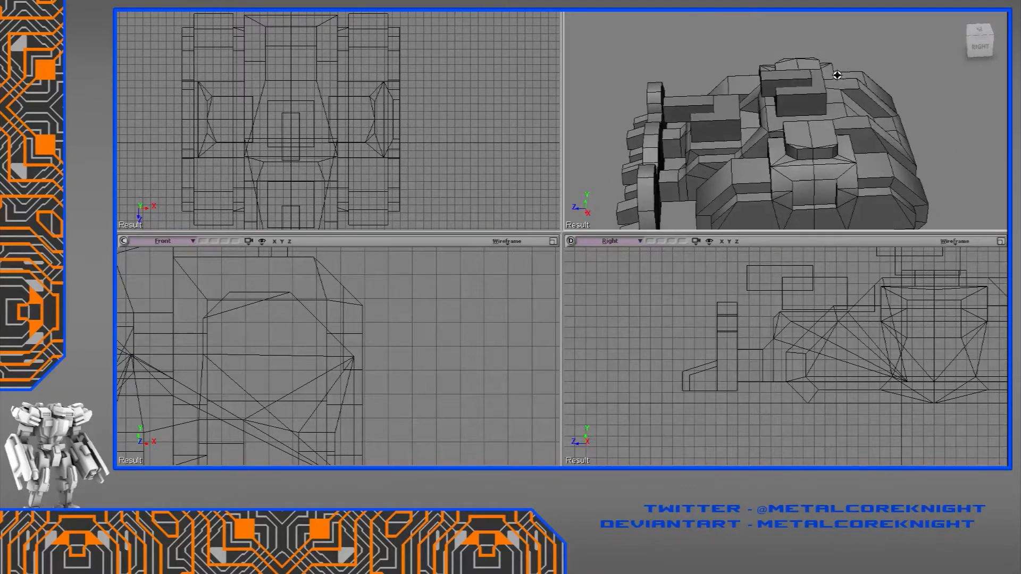
pyautogui.click(801, 80)
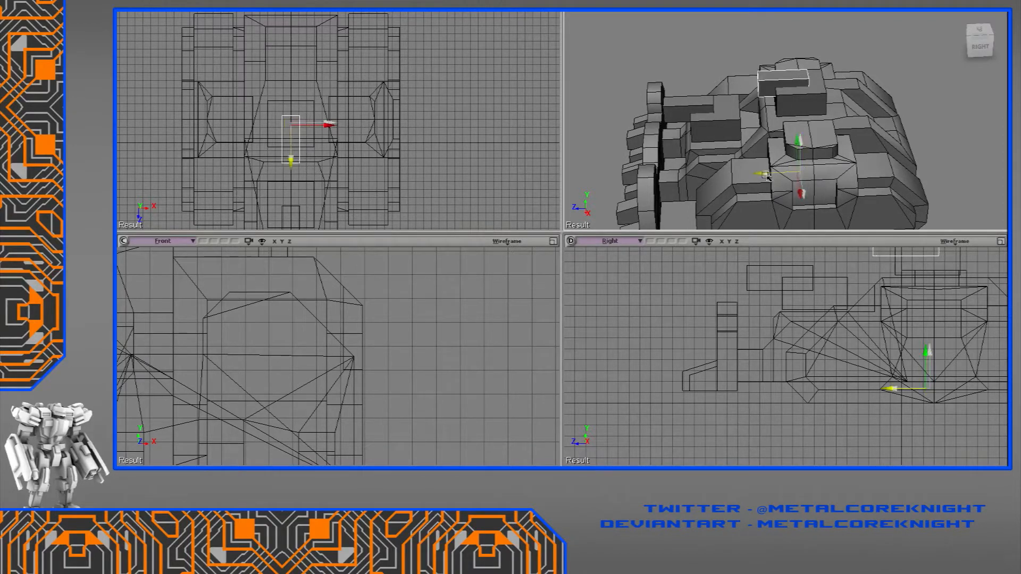
pyautogui.moveTo(767, 177); pyautogui.dragTo(769, 179)
pyautogui.keyDown('alt'); pyautogui.click(942, 255); pyautogui.keyUp('alt')
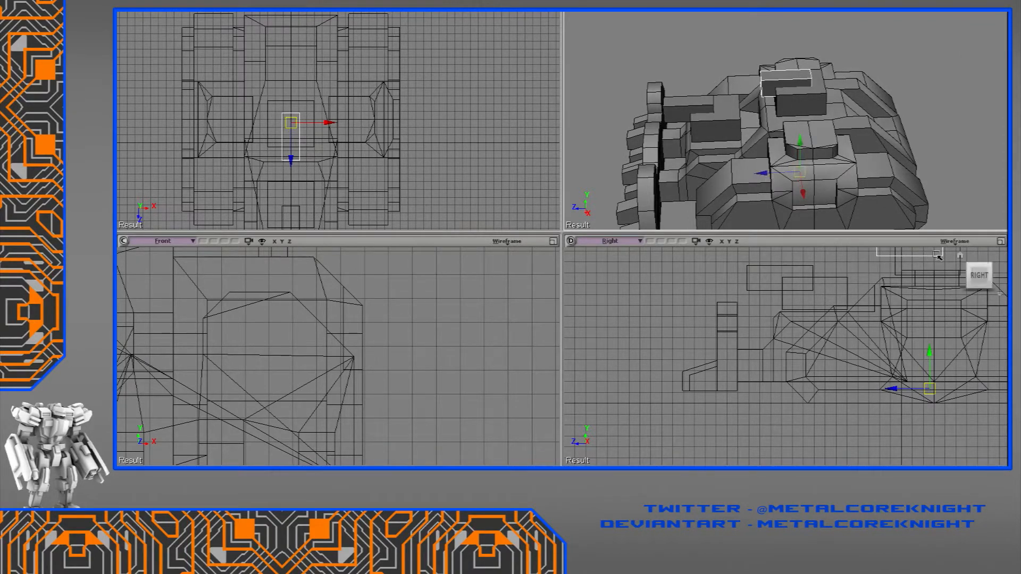
pyautogui.moveTo(932, 274); pyautogui.dragTo(916, 308, button='middle')
pyautogui.moveTo(908, 291); pyautogui.dragTo(787, 305)
pyautogui.press('space')
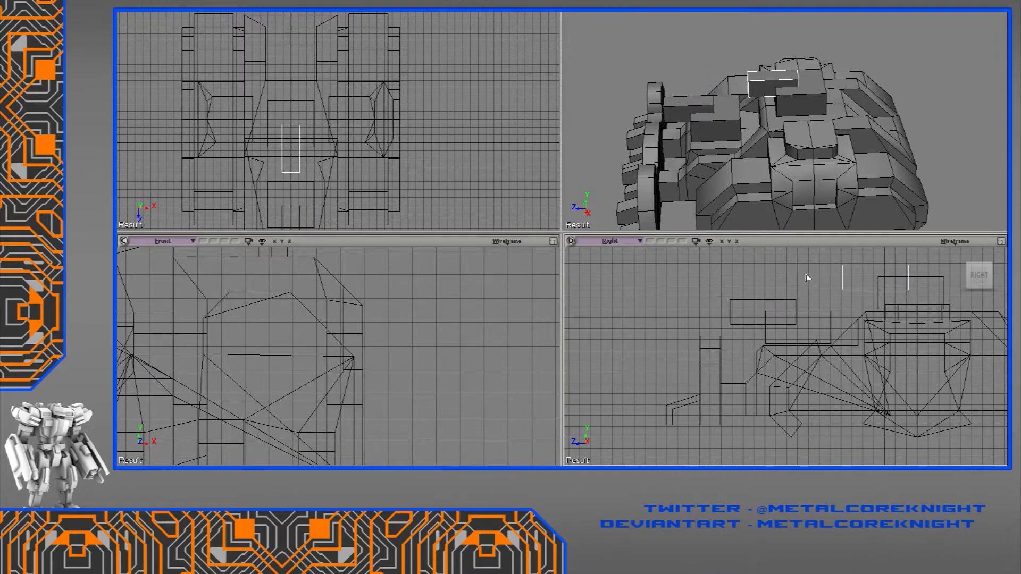
pyautogui.click(807, 276)
# Delete the track housing polygons on the negative X side of the tank, keeping only the other half.
pyautogui.moveTo(819, 120); pyautogui.dragTo(535, 99, button='right')
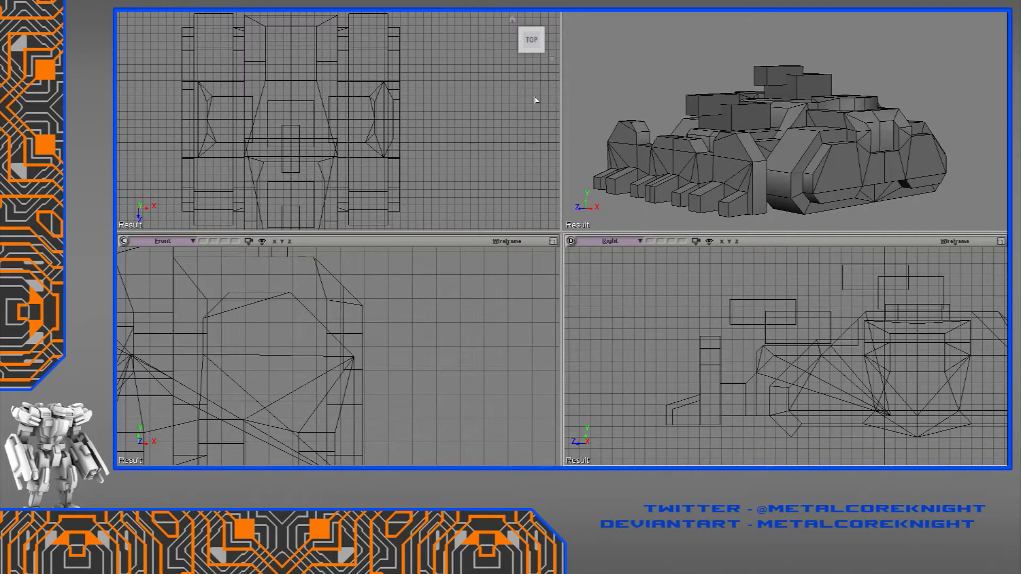
pyautogui.moveTo(683, 49); pyautogui.dragTo(718, 136, button='right')
pyautogui.click(841, 143)
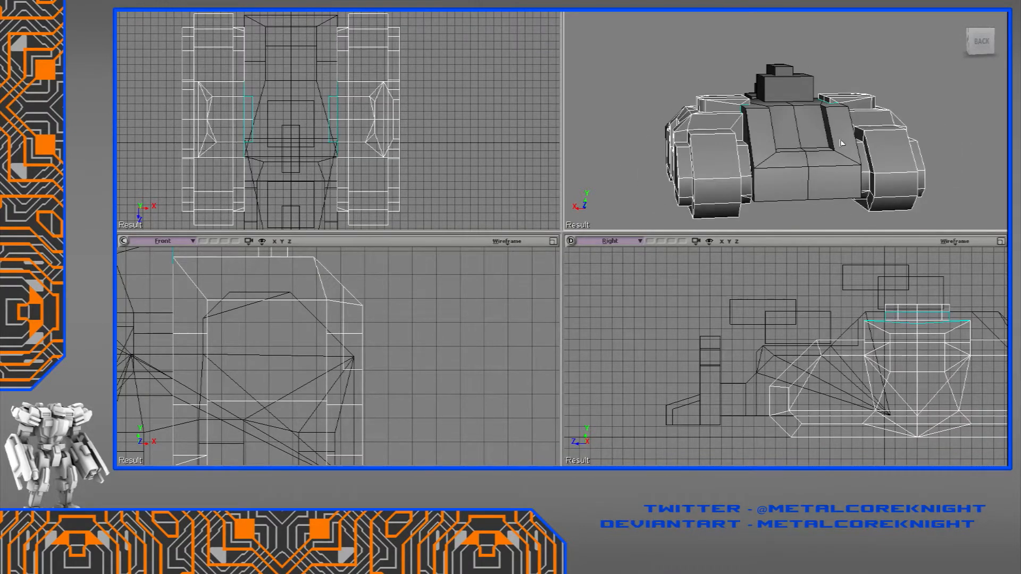
pyautogui.scroll(-5, 356, 226)
pyautogui.scroll(-5, 255, 372)
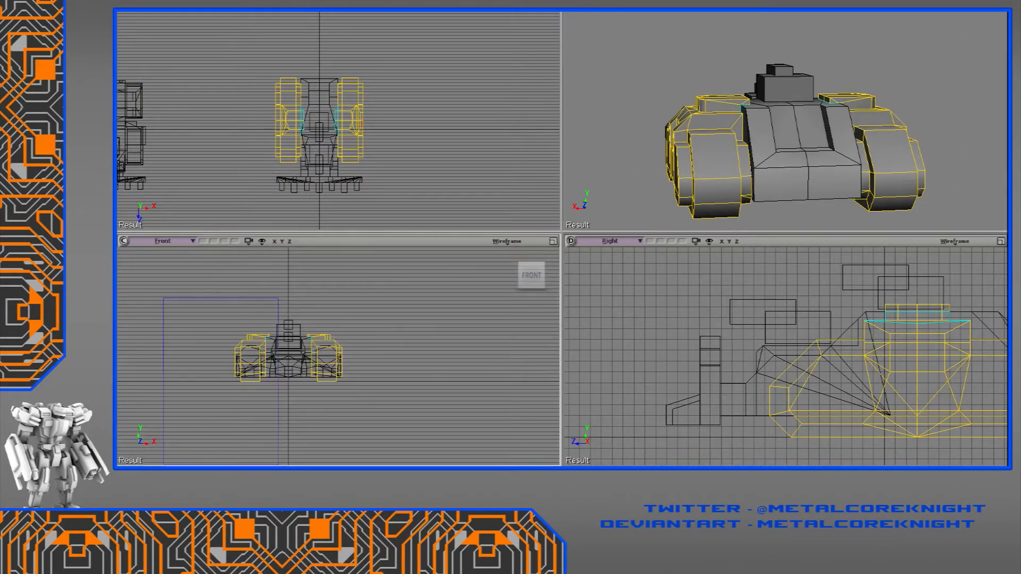
pyautogui.press('Delete')
# Delete the remaining track housing's hidden inner polygons that face the hull.
pyautogui.click(326, 365)
pyautogui.moveTo(607, 186); pyautogui.dragTo(776, 160, button='right')
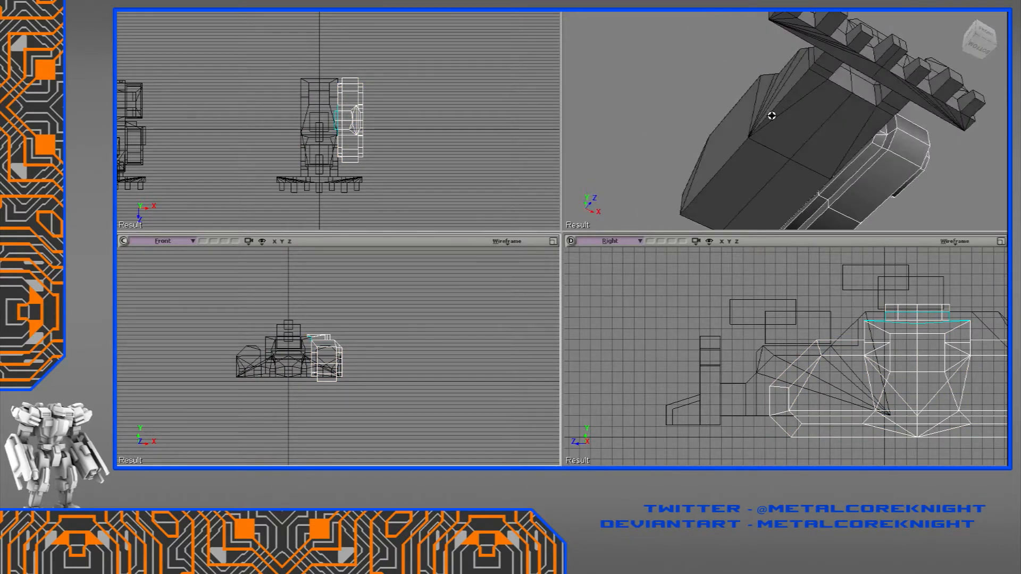
pyautogui.scroll(5, 382, 324)
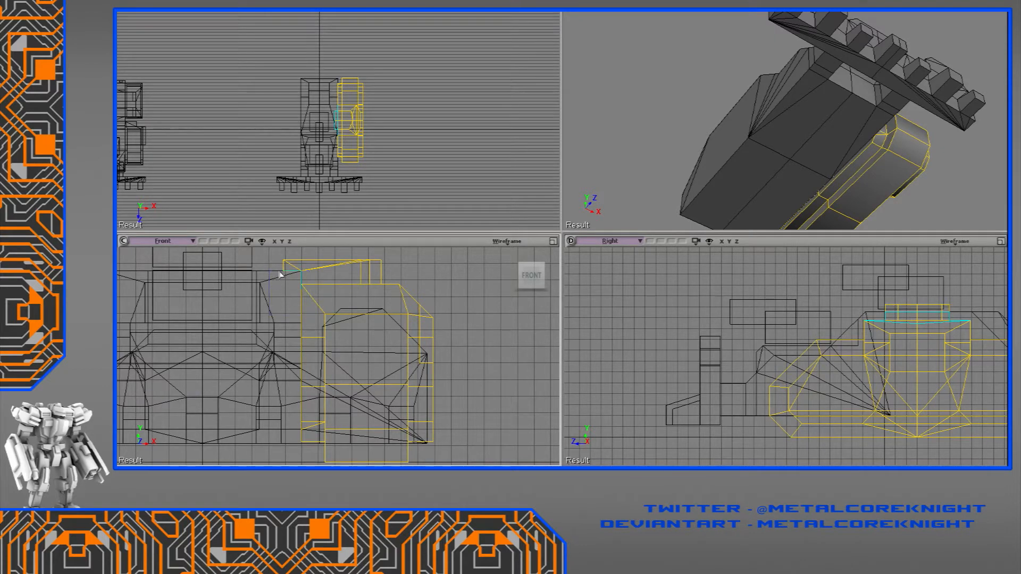
pyautogui.moveTo(278, 272); pyautogui.dragTo(307, 436)
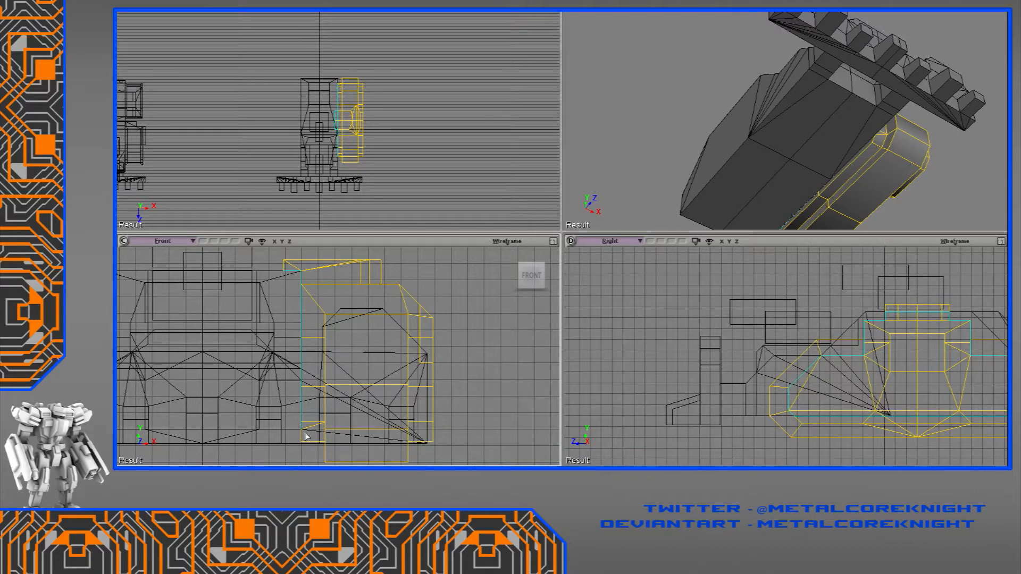
# Symmetrize the cleaned track housing's polygons across the X axis to rebuild the opposite side.
pyautogui.moveTo(650, 134); pyautogui.dragTo(625, 228, button='middle')
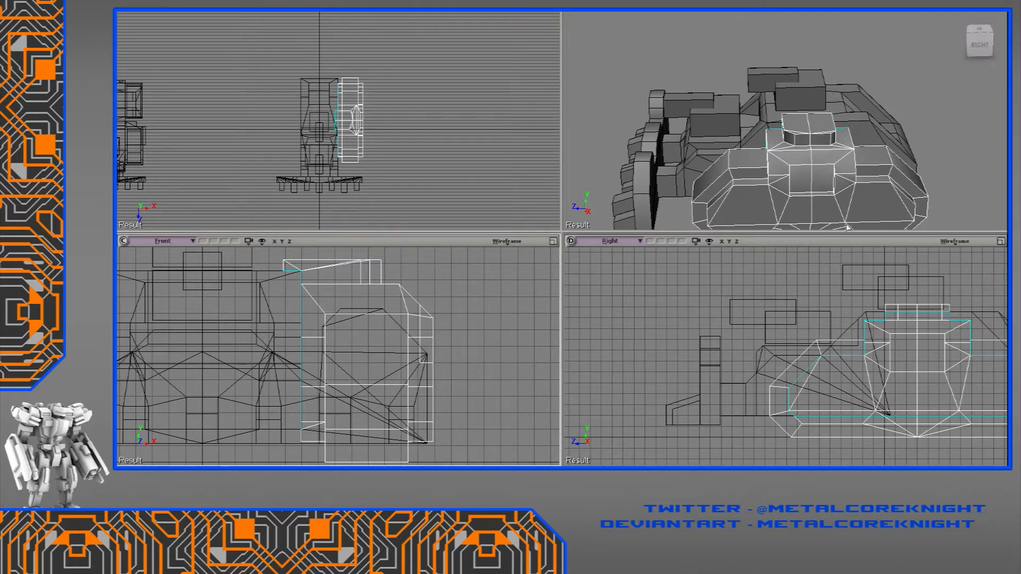
pyautogui.rightClick(845, 54)
pyautogui.click(883, 465)
pyautogui.click(725, 78)
# Examine the hull and both track housings from the back, the side and the front.
pyautogui.moveTo(672, 84); pyautogui.dragTo(745, 139, button='middle')
pyautogui.click(858, 167)
pyautogui.scroll(8, 858, 167)
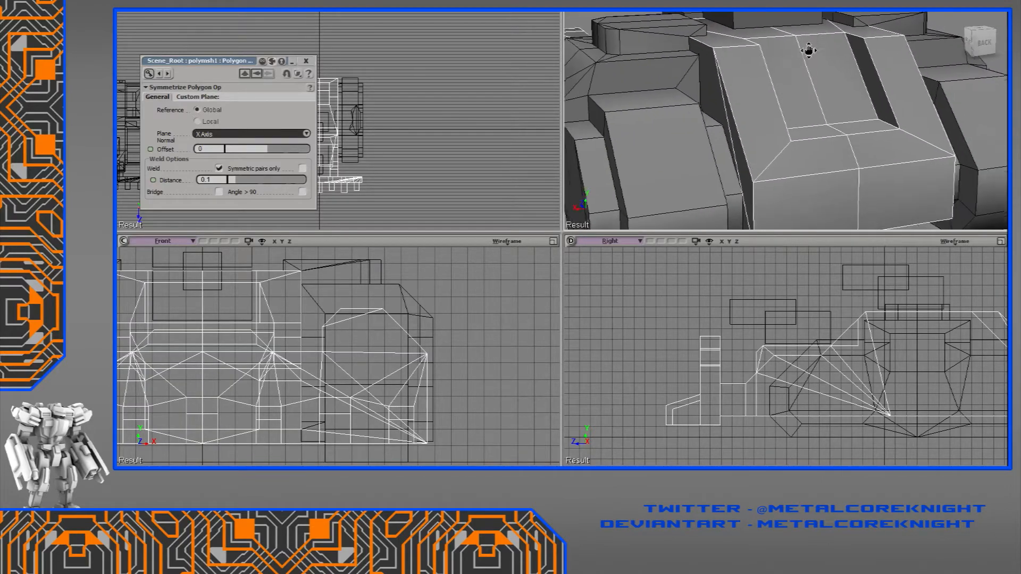
pyautogui.moveTo(851, 172); pyautogui.dragTo(812, 102, button='middle')
pyautogui.scroll(-3, 896, 101)
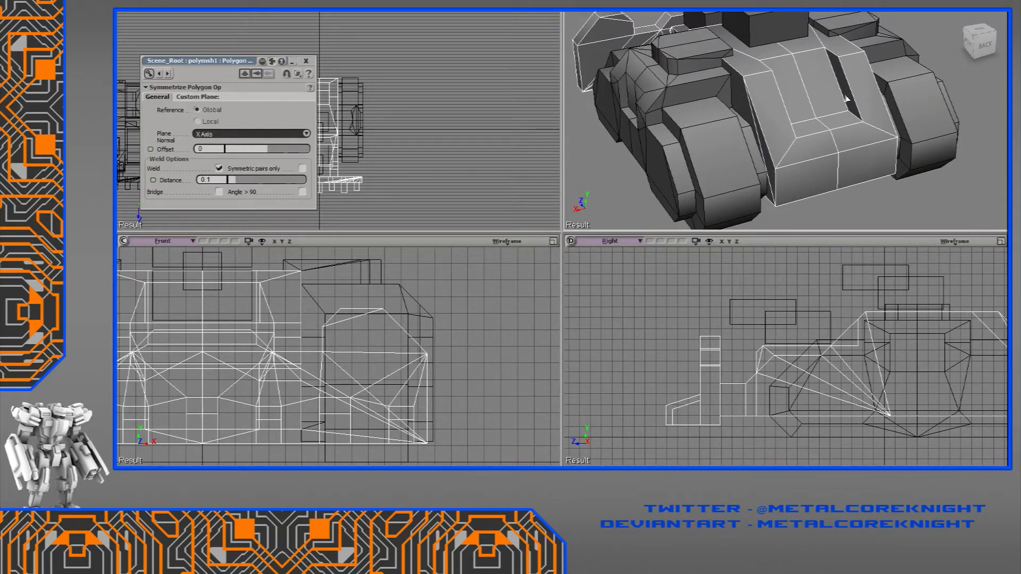
pyautogui.moveTo(812, 107)
pyautogui.mouseDown(button='middle')
pyautogui.moveTo(914, 81)
pyautogui.moveTo(886, 83)
pyautogui.moveTo(811, 128)
pyautogui.moveTo(806, 107)
pyautogui.mouseUp(button='middle')
pyautogui.moveTo(738, 67); pyautogui.dragTo(713, 80, button='middle')
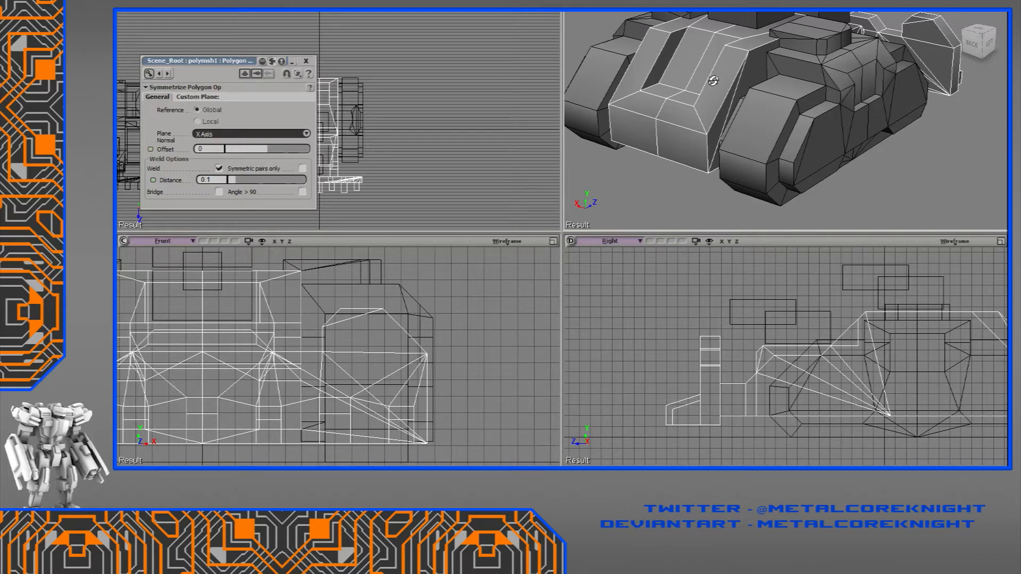
pyautogui.moveTo(713, 81); pyautogui.dragTo(714, 81, button='middle')
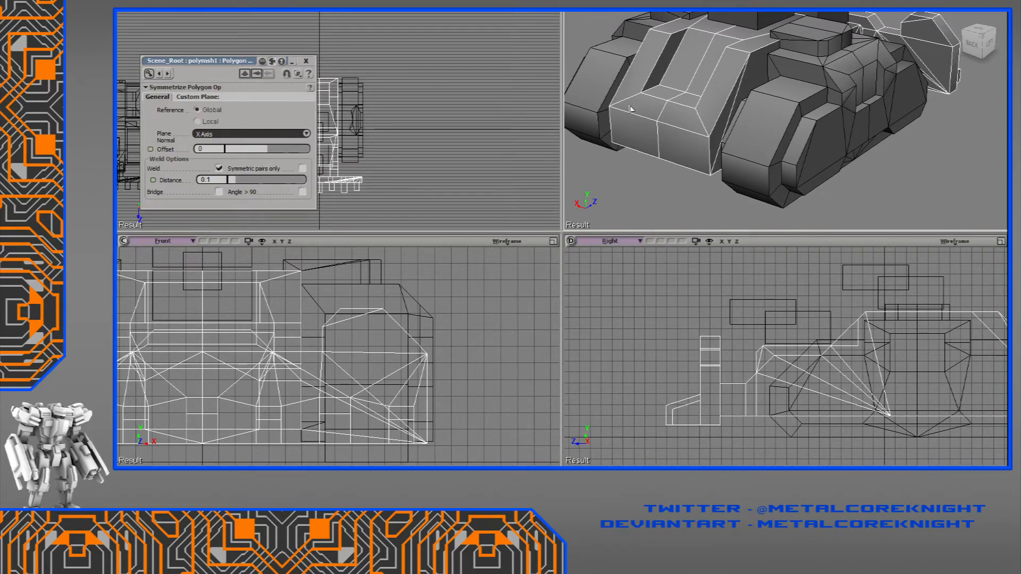
pyautogui.moveTo(639, 93); pyautogui.dragTo(873, 198, button='middle')
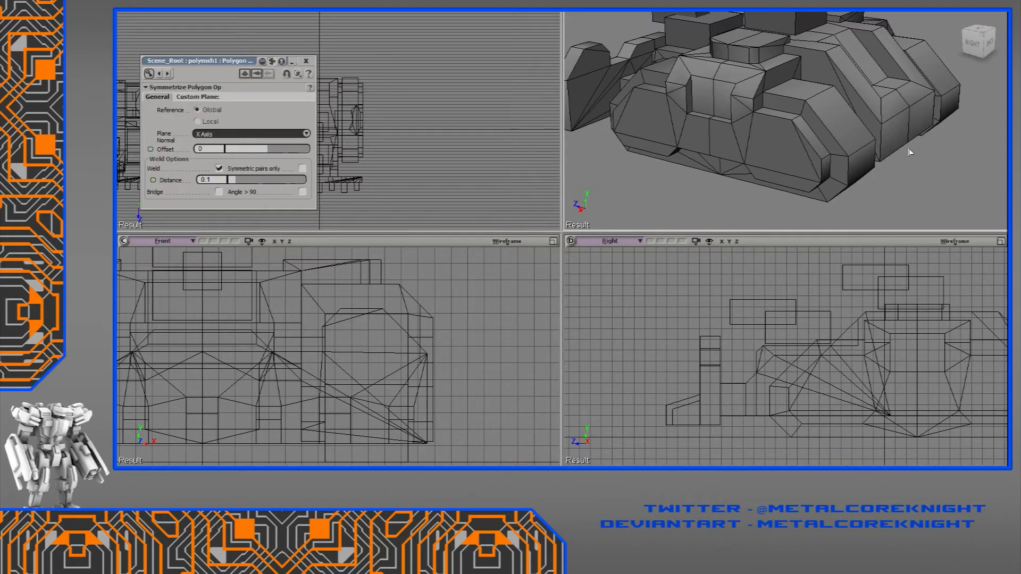
pyautogui.moveTo(867, 141); pyautogui.dragTo(824, 139, button='middle')
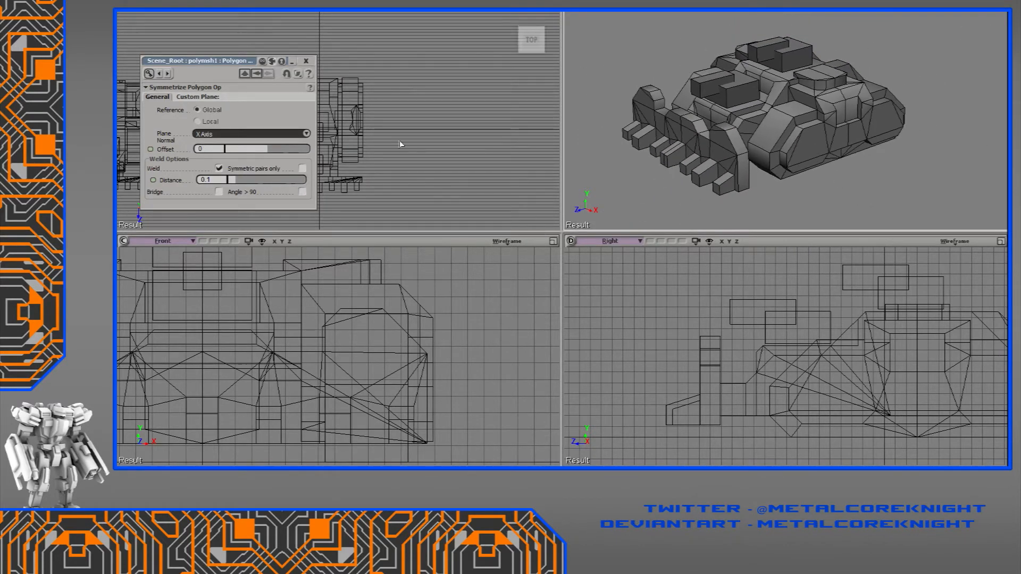
# Close the Symmetrize Polygon settings and enlarge the perspective view to fill the workspace.
pyautogui.click(308, 62)
pyautogui.press('F12')
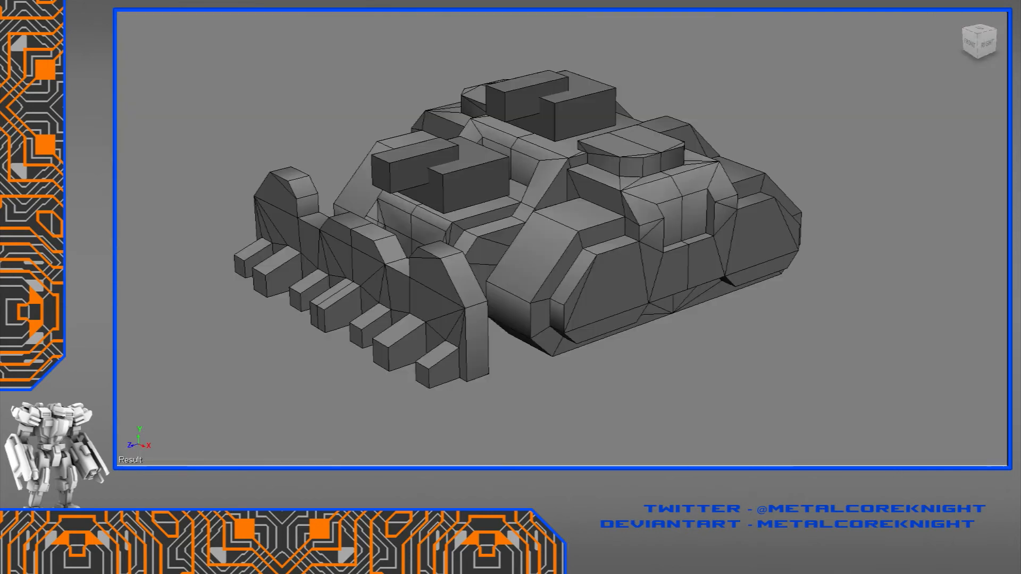
pyautogui.moveTo(648, 125); pyautogui.dragTo(651, 97, button='middle')
# Select the hull together with the track housings, clear the selection, and save the scene.
pyautogui.click(442, 139)
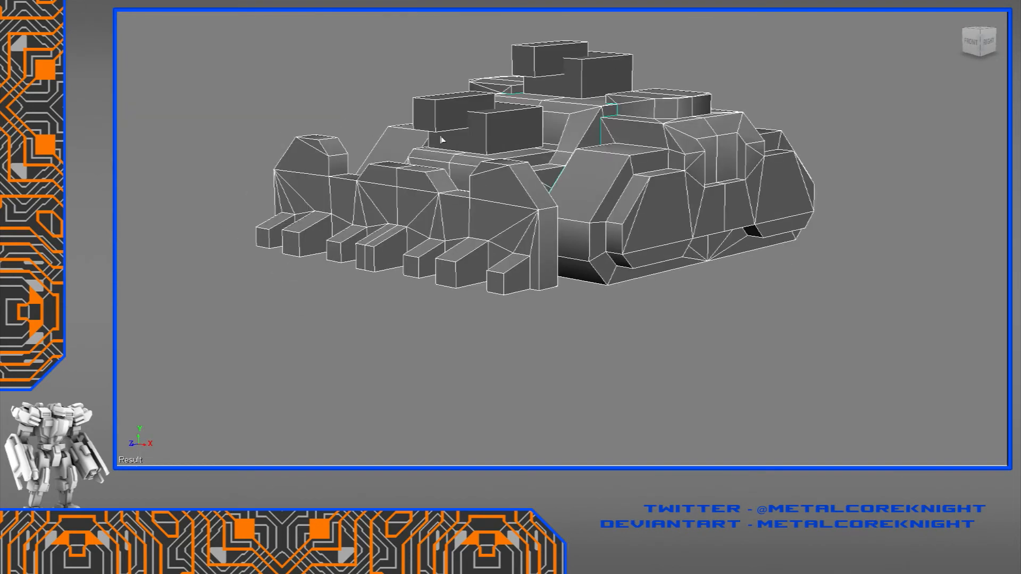
pyautogui.click(573, 139)
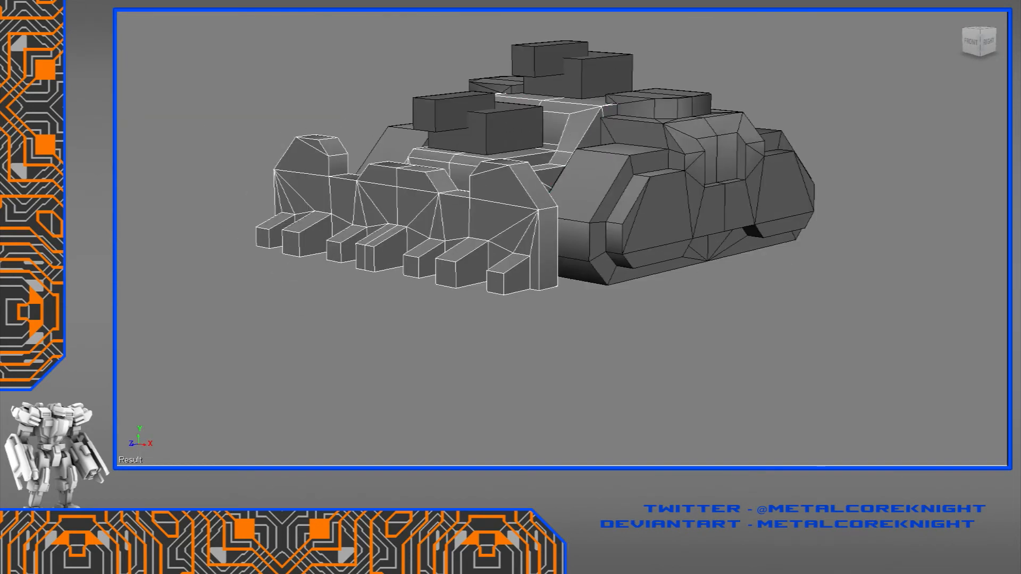
pyautogui.keyDown('ctrl'); pyautogui.click(599, 139); pyautogui.keyUp('ctrl')
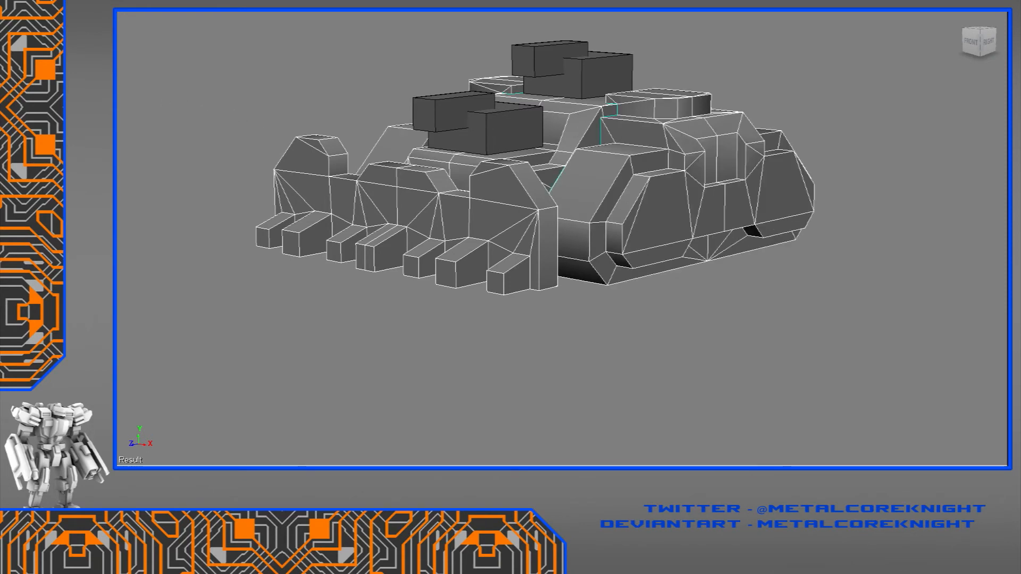
pyautogui.click(101, 45)
pyautogui.click(148, 51)
pyautogui.click(574, 70)
pyautogui.click(709, 49)
pyautogui.moveTo(709, 49); pyautogui.dragTo(707, 77, button='right')
pyautogui.hotkey('ctrl', 's')
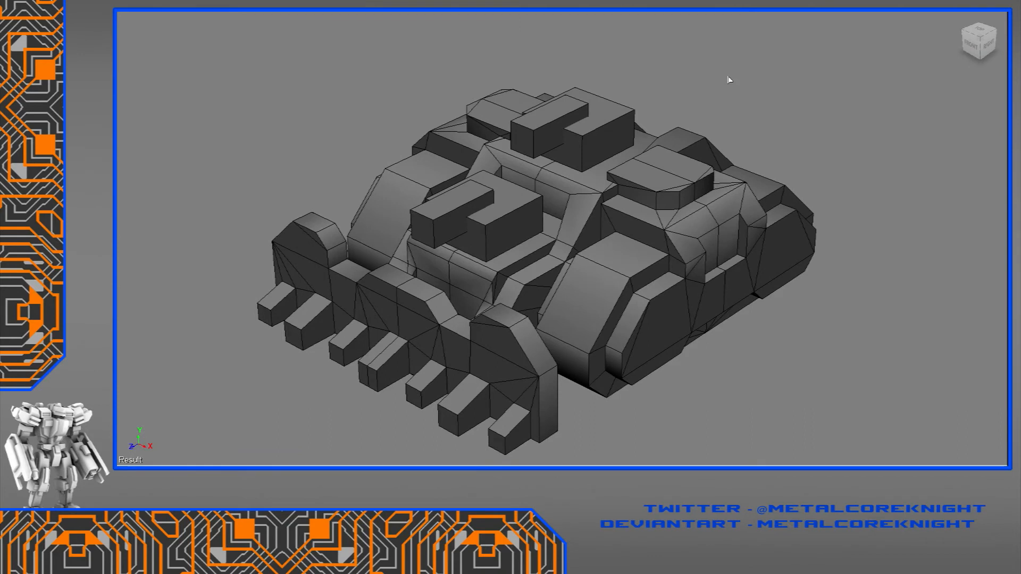
pyautogui.scroll(-4, 749, 83)
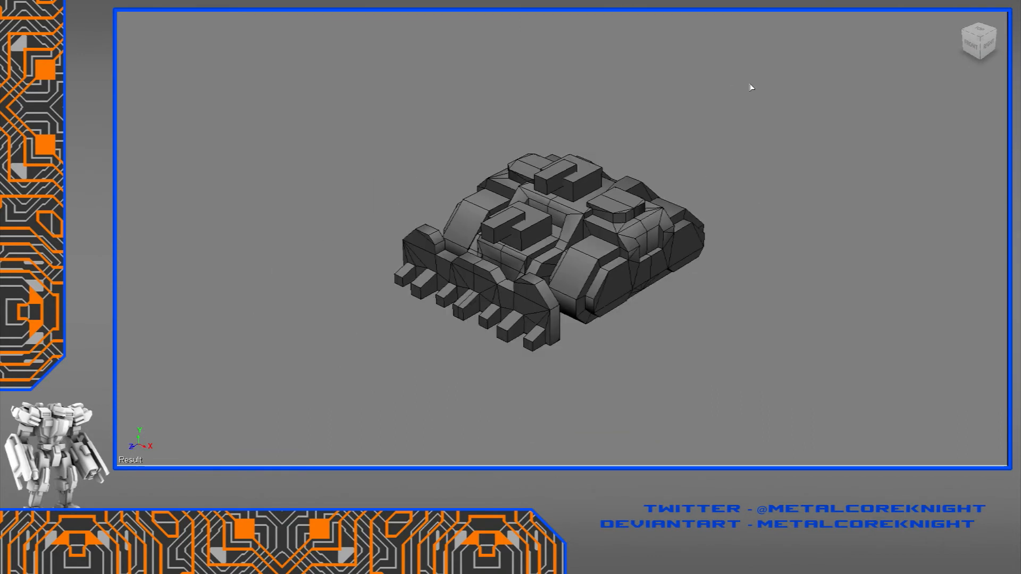
pyautogui.moveTo(729, 125)
pyautogui.mouseDown(button='right')
pyautogui.moveTo(719, 137)
pyautogui.moveTo(730, 135)
pyautogui.mouseUp(button='right')
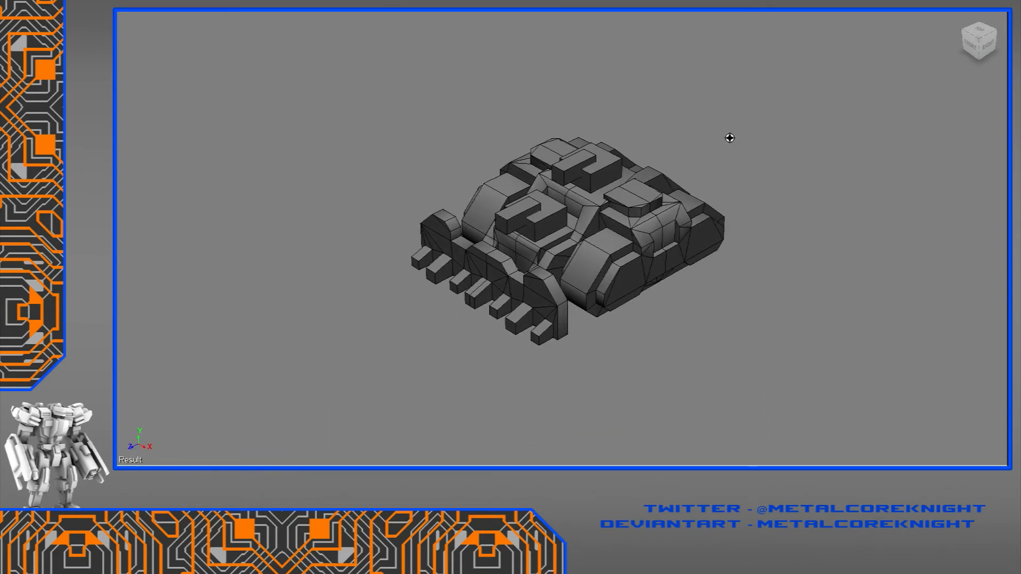
pyautogui.scroll(4, 729, 134)
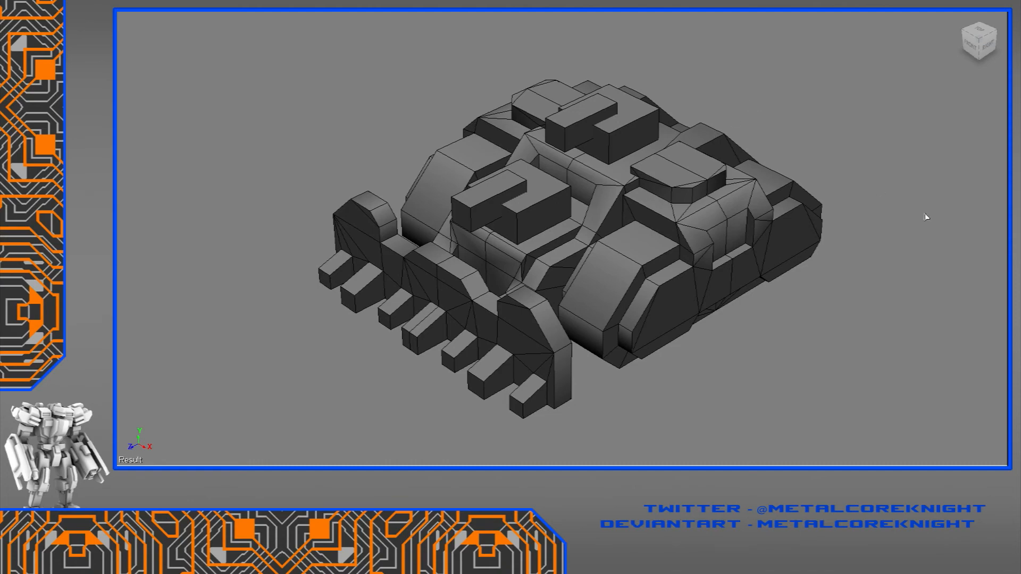